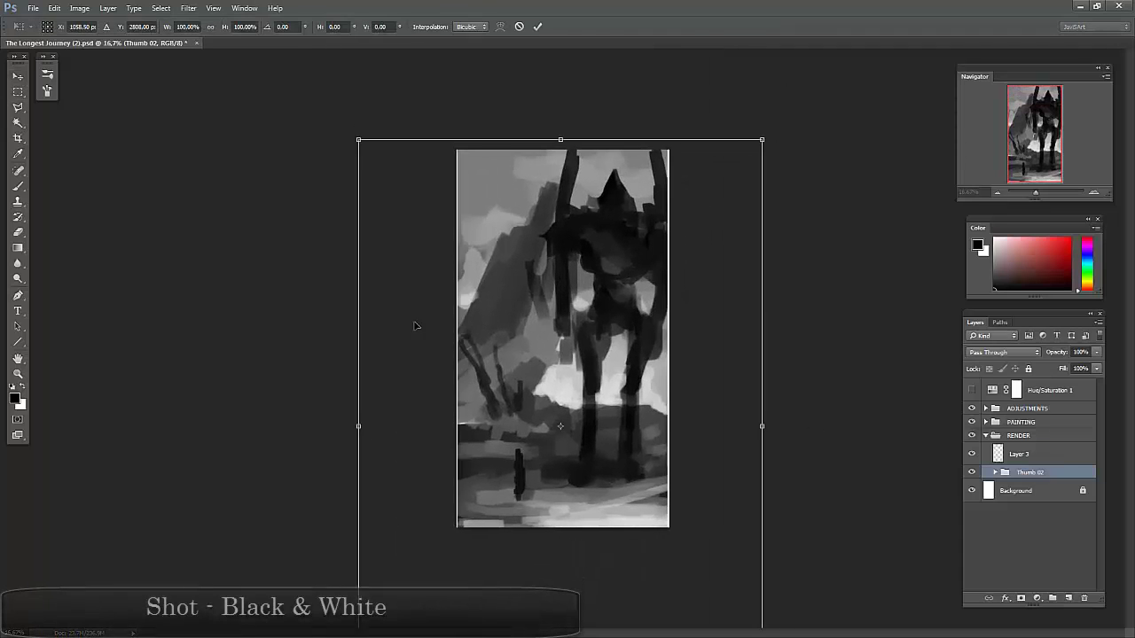
- Show the GuidesGolden golden-ratio overlay from Thumb 02 > GUIDES
left_click(996, 473)
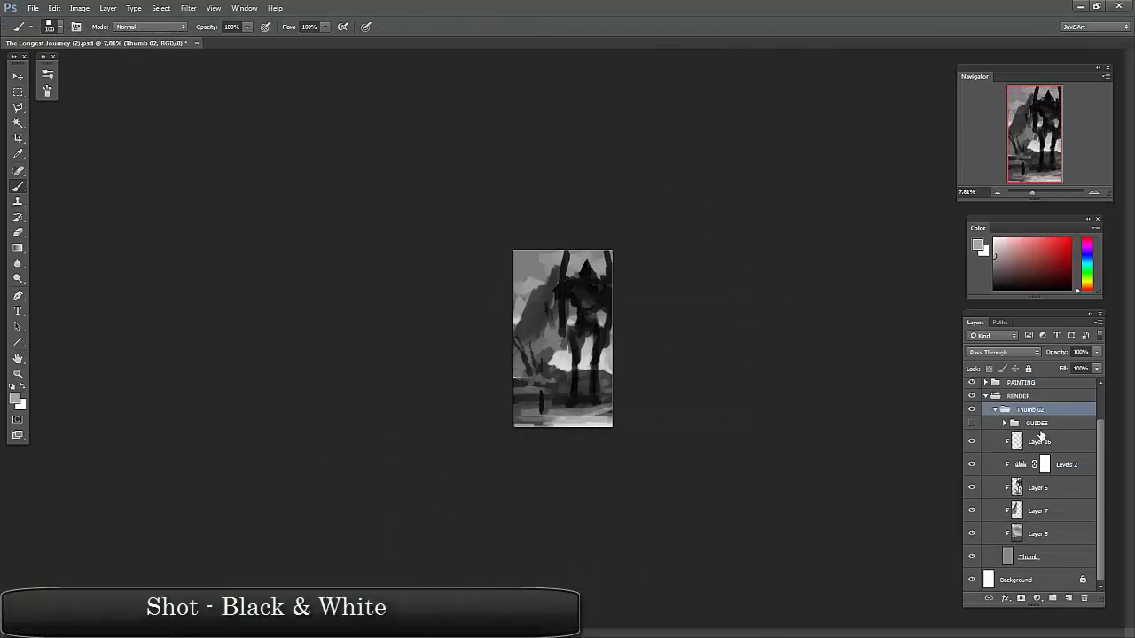
left_click(1004, 423)
left_click(1011, 465)
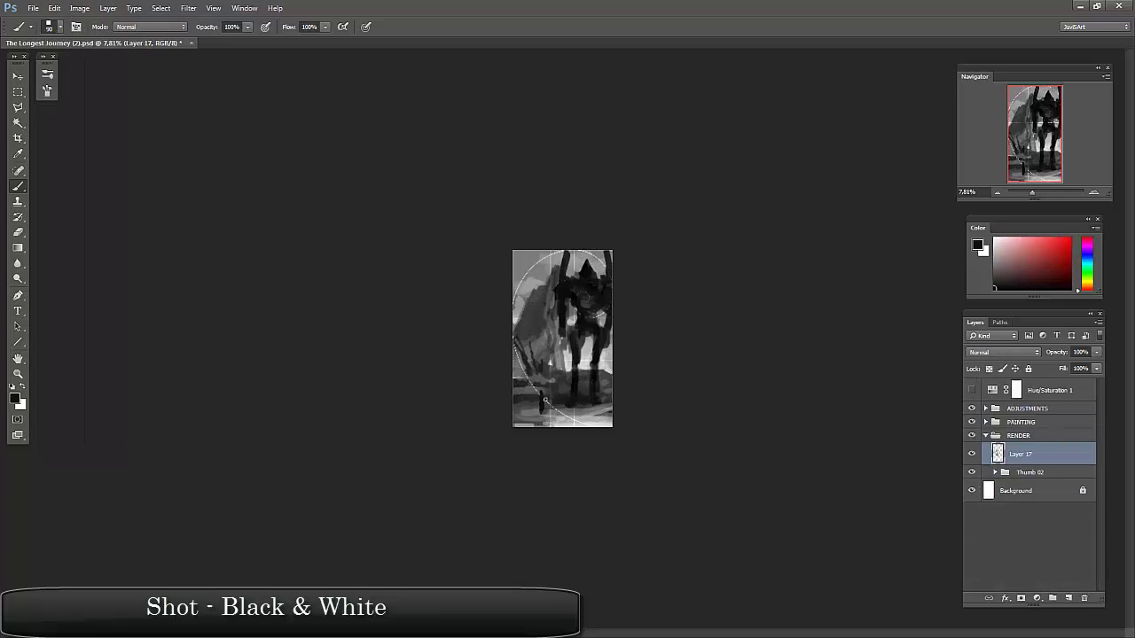
- Paint sampled dark greys and black over the robot's head, its side and the lower canvas
left_click(545, 289, "alt")
left_click_drag(605, 290, 546, 272)
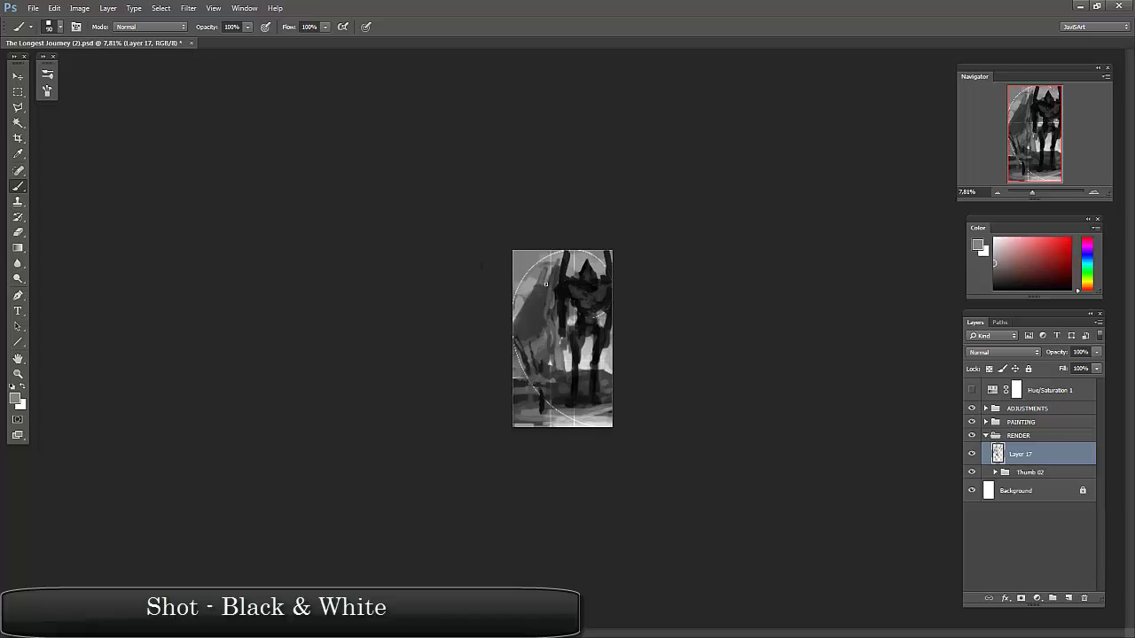
left_click(531, 342, "alt")
scroll(588, 367, "up", 1)
left_click(553, 377, "alt")
left_click(568, 385, "alt")
mouse_move(572, 371)
left_mouse_down()
mouse_move(523, 355)
mouse_move(532, 404)
left_mouse_up()
left_click_drag(593, 347, 607, 397)
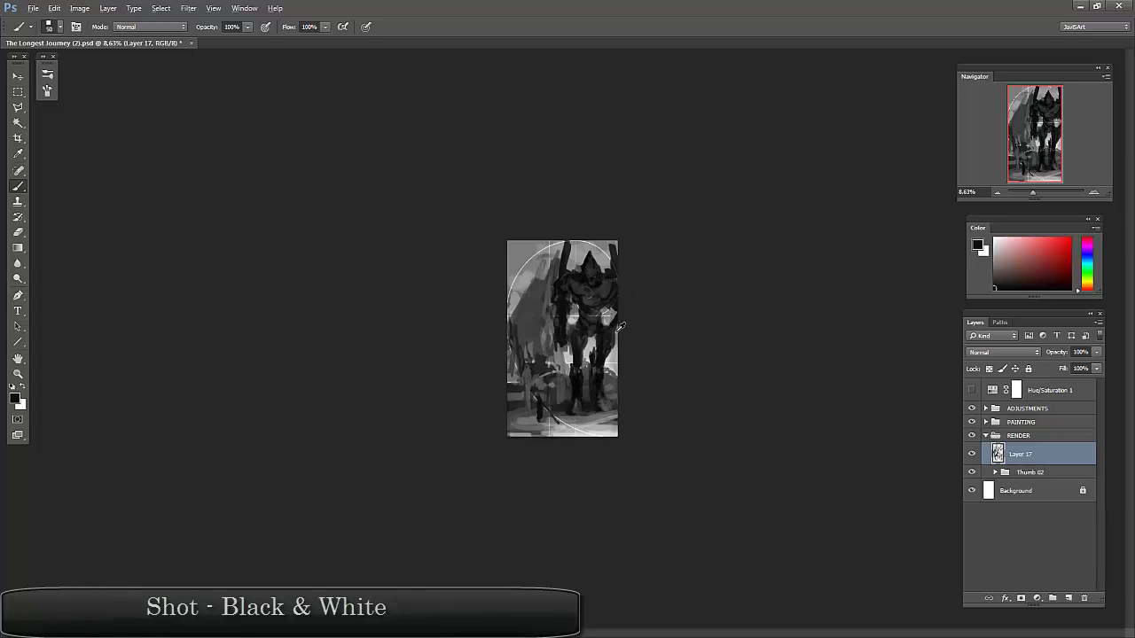
left_click_drag(547, 306, 555, 293)
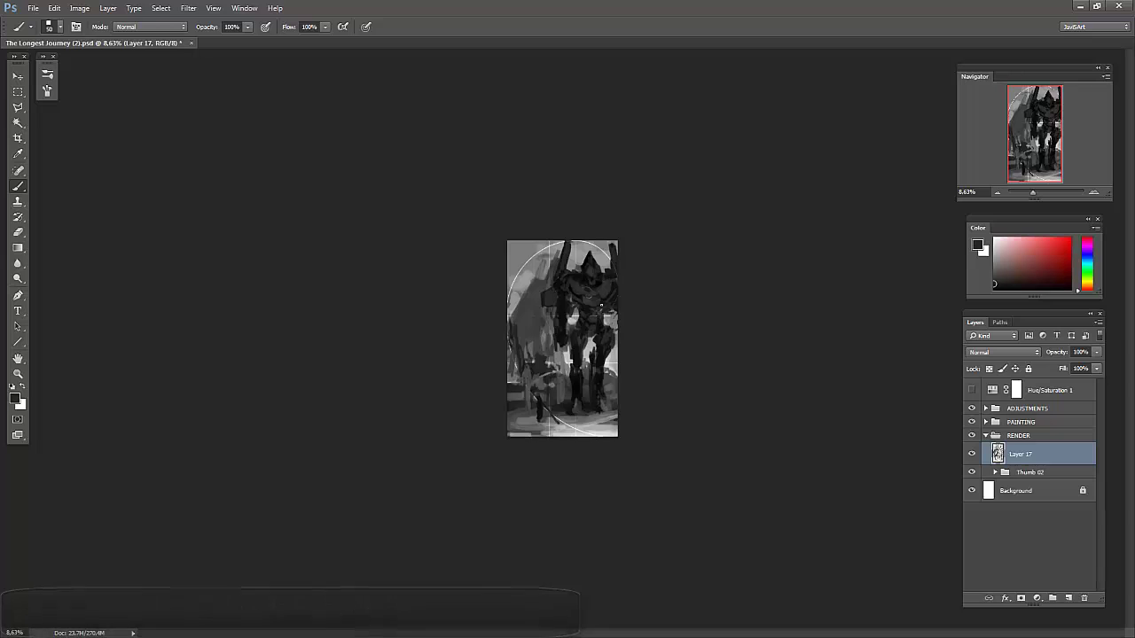
- Paint light grey over the left side on a new layer, then merge it into Layer 17
key("ctrl+shift+alt+n")
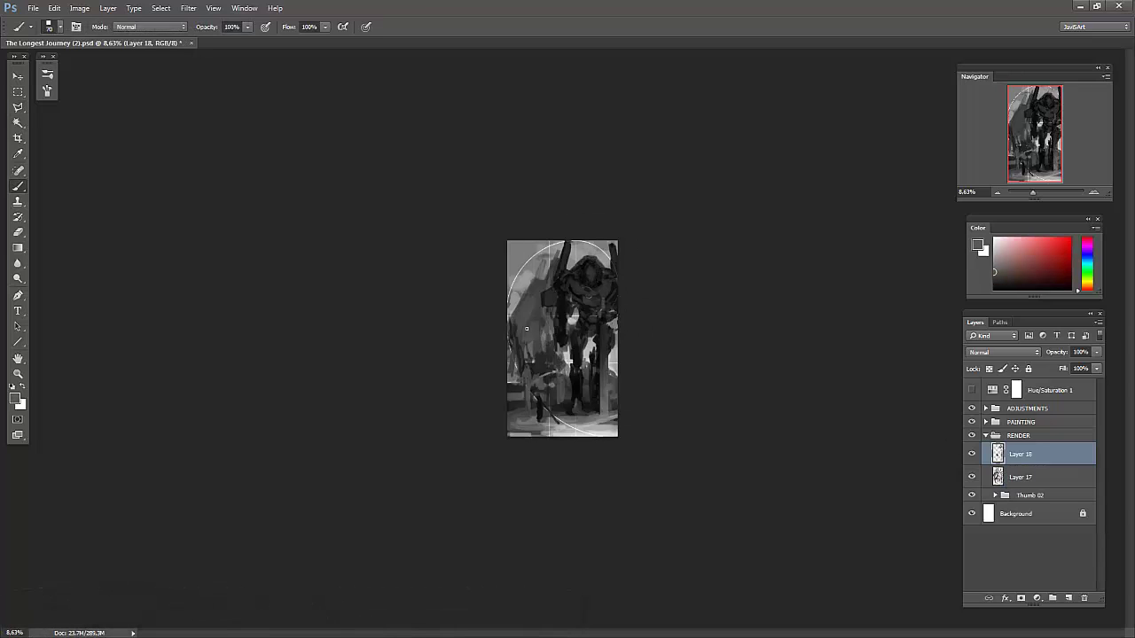
left_click_drag(536, 341, 511, 308)
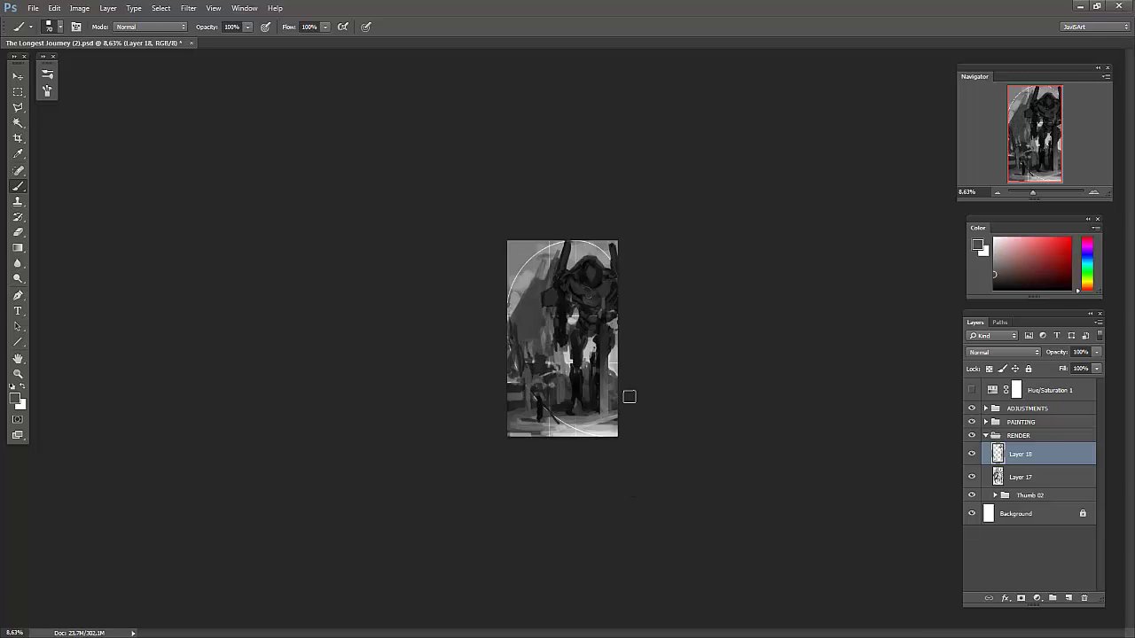
key("ctrl+e")
left_click(973, 454)
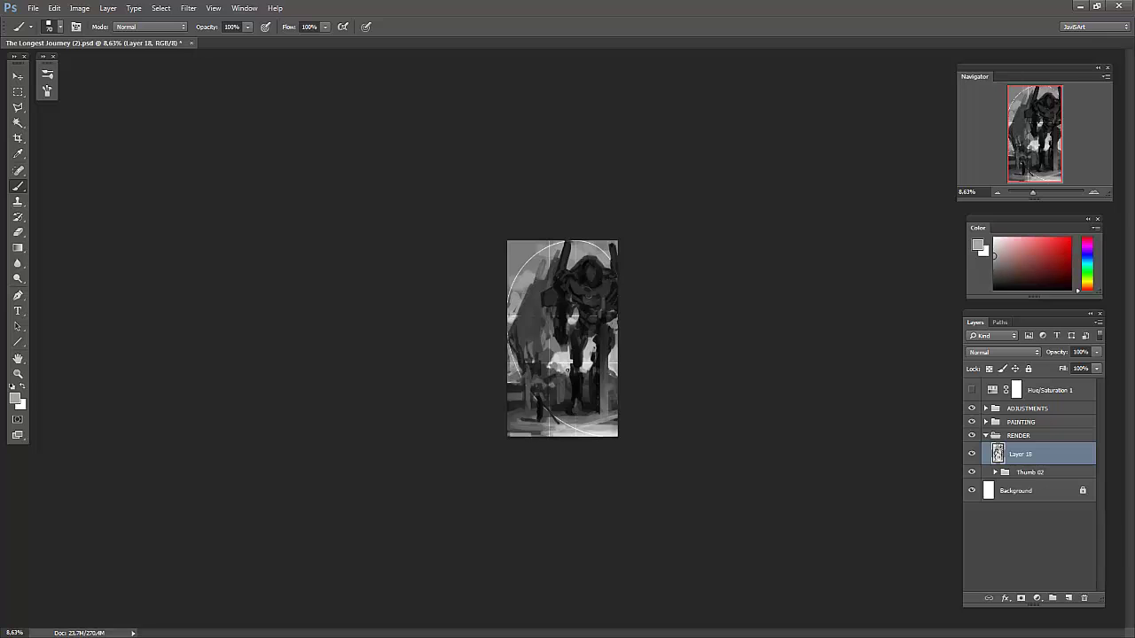
- Mirror the painting horizontally and hide the golden-ratio guides
key("ctrl+shift+h")
left_click(995, 472)
left_click(972, 486)
left_click(995, 472)
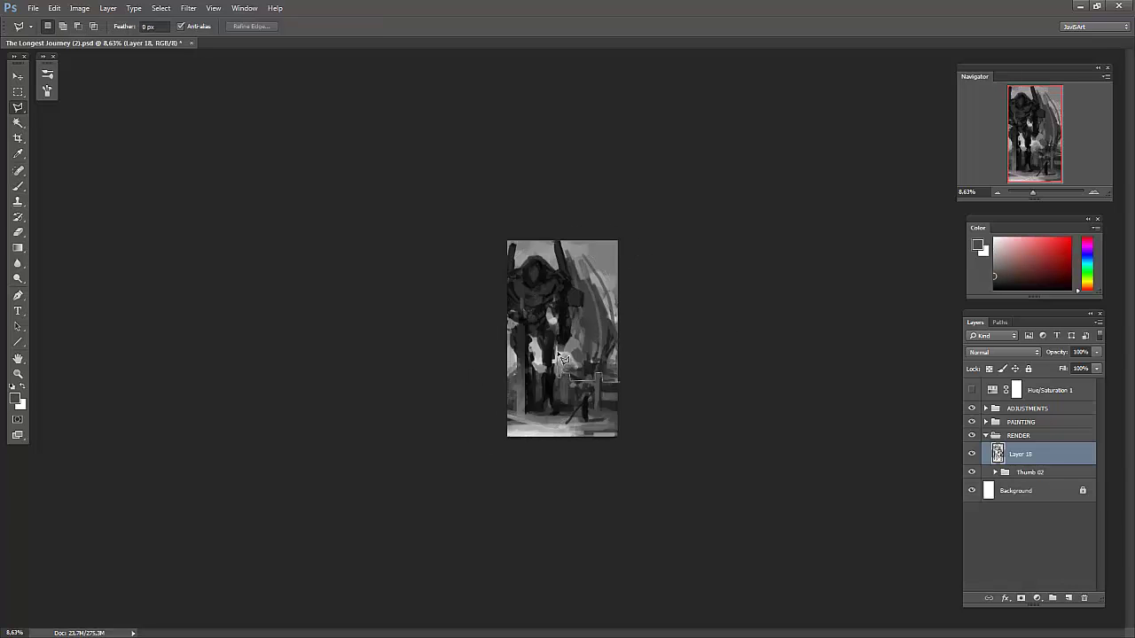
- Add low-opacity light strokes over the robot's middle, then set 20% opacity and sample mid grey
key("1")
mouse_move(590, 371)
left_mouse_down()
mouse_move(589, 342)
mouse_move(573, 367)
left_mouse_up()
key("d")
key("0")
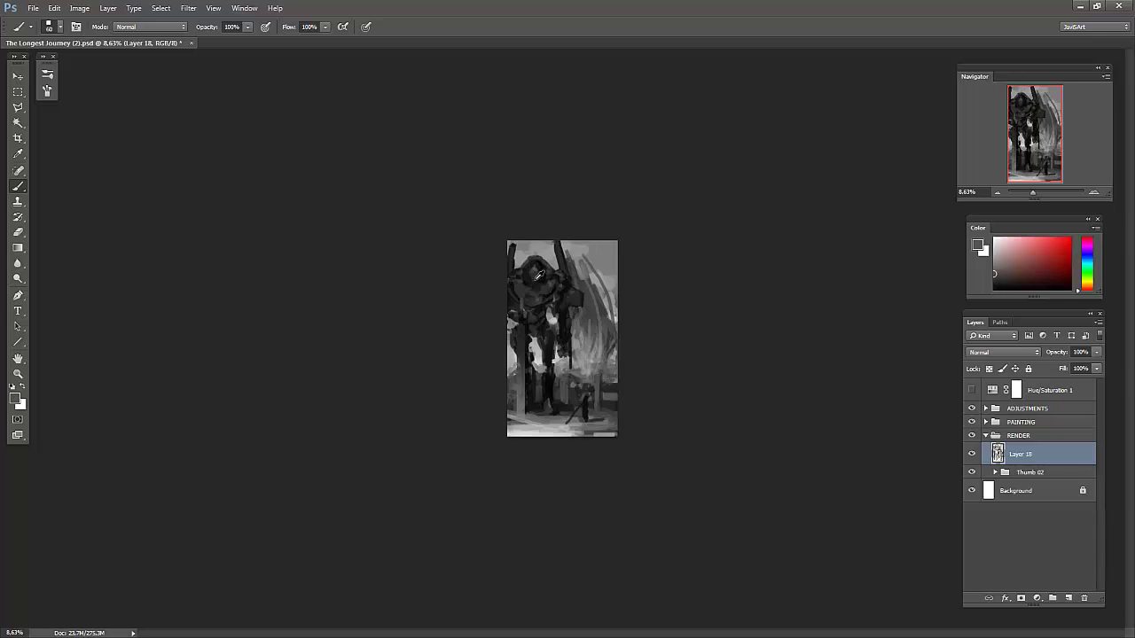
key("2")
left_click(547, 429, "alt")
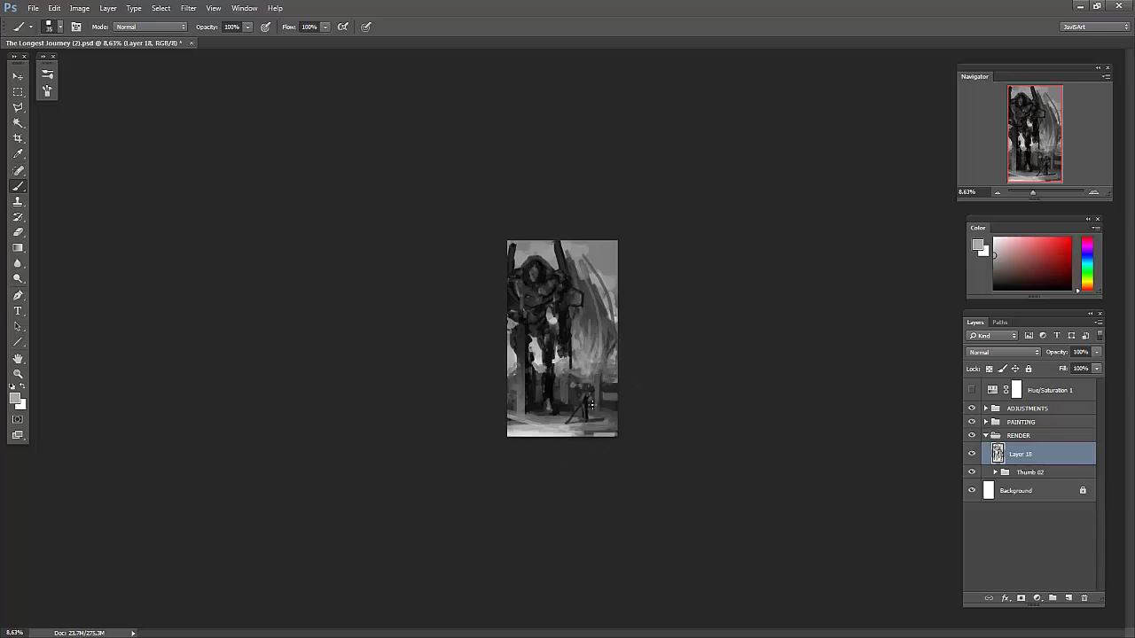
- Widen the canvas with extra space on the left and fill the new strip with grey on a new layer
key("ctrl+alt+c")
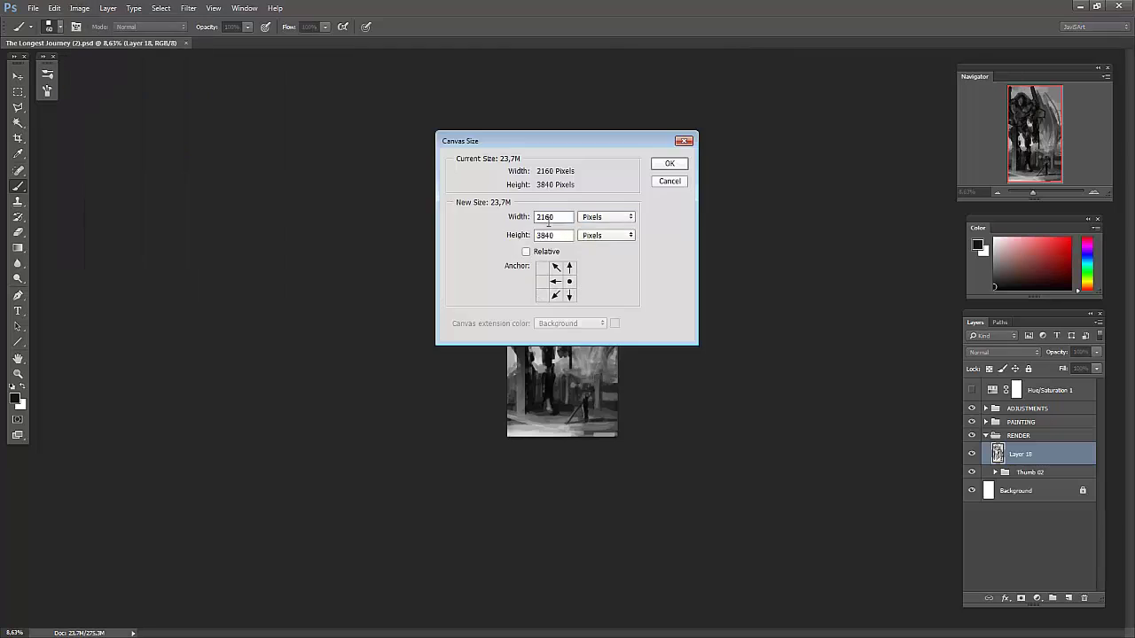
key("Return")
key("ctrl+shift+alt+n")
mouse_move(512, 355)
left_mouse_down()
mouse_move(520, 384)
mouse_move(512, 266)
mouse_move(541, 298)
left_mouse_up()
- Sample light and darker tones on Layer 18, adjust the brush, and move Layer 19 above Layer 18
key("alt+bracketright")
left_click(506, 330, "alt")
left_click(506, 290, "alt")
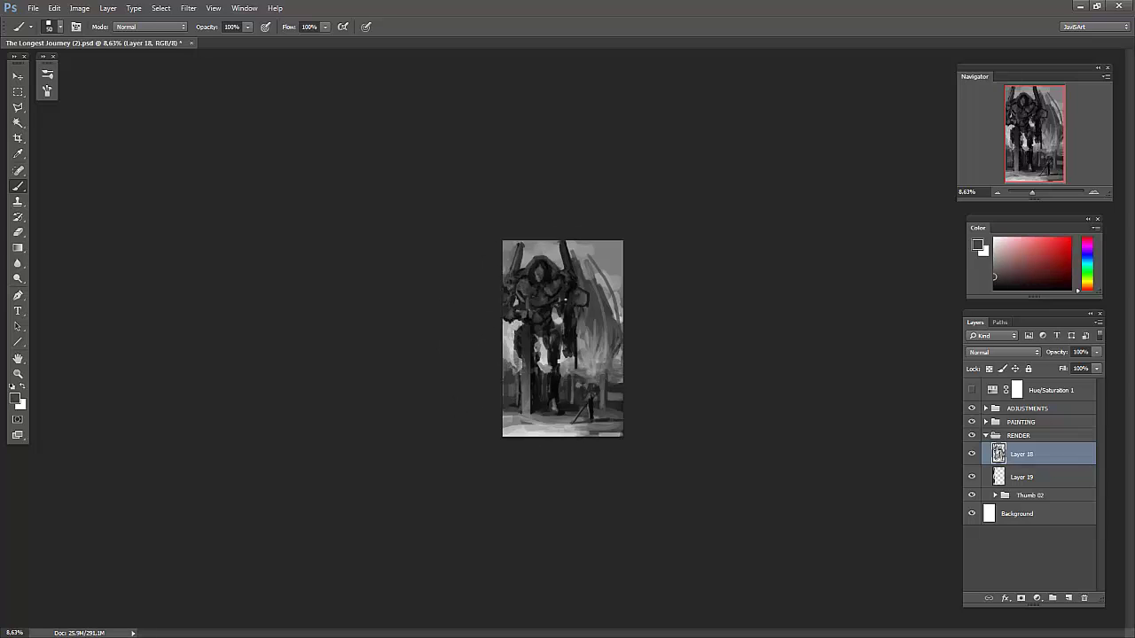
key("2")
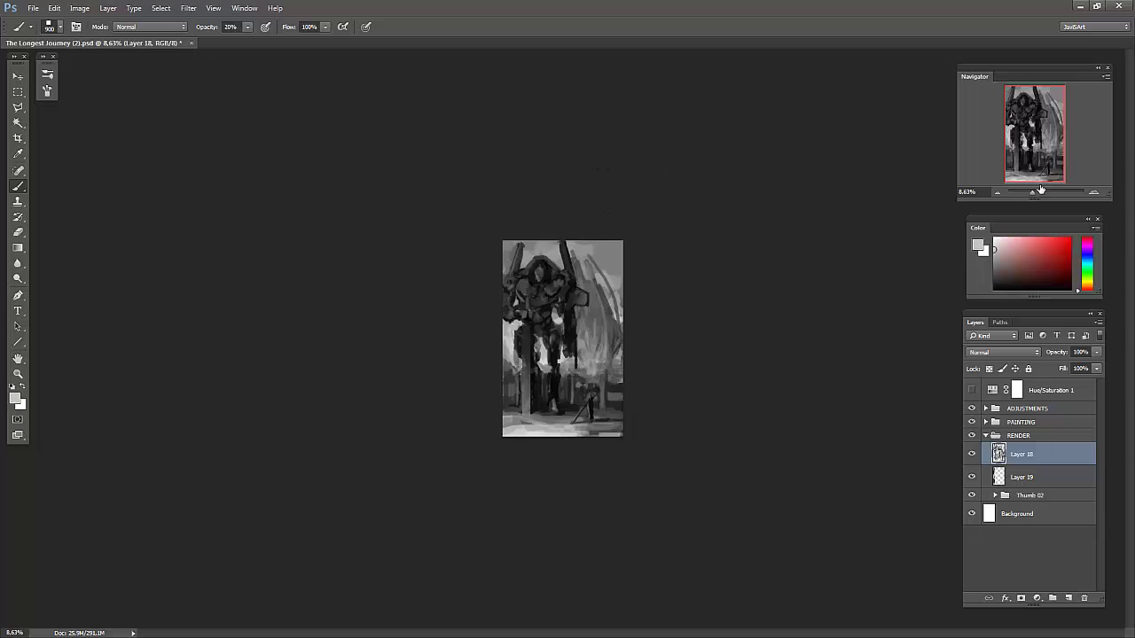
scroll(612, 293, "down", 2, "alt")
key("alt+bracketleft")
key("ctrl+bracketright")
key("0")
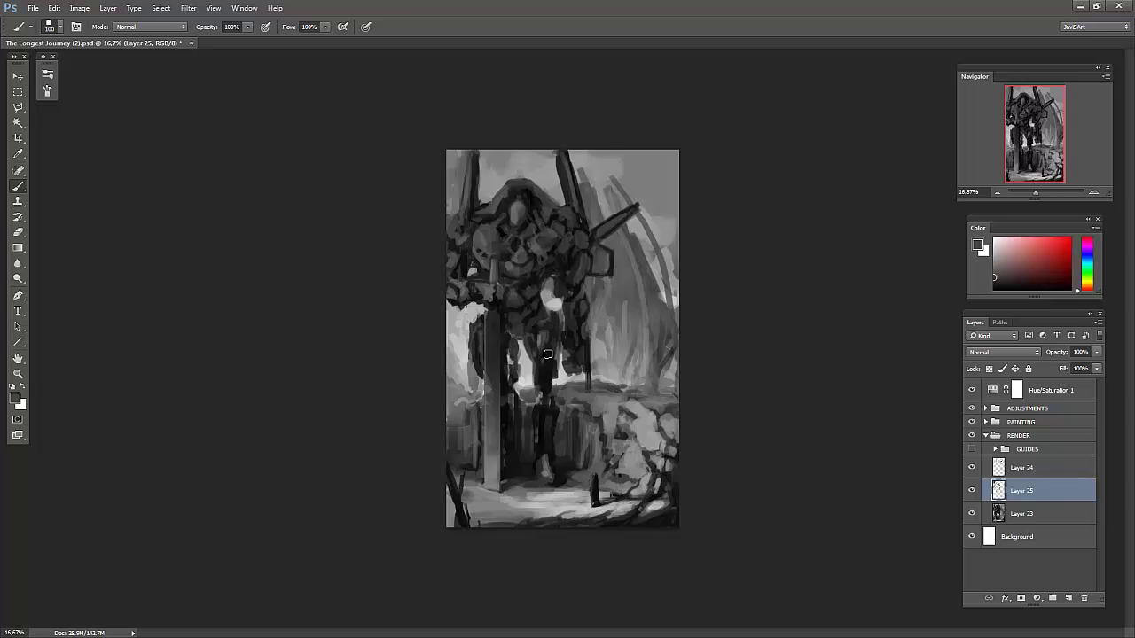
- On Layer 24 with the canvas mirrored, sample light greys from the lower rocks using a larger brush
key("alt+bracketright")
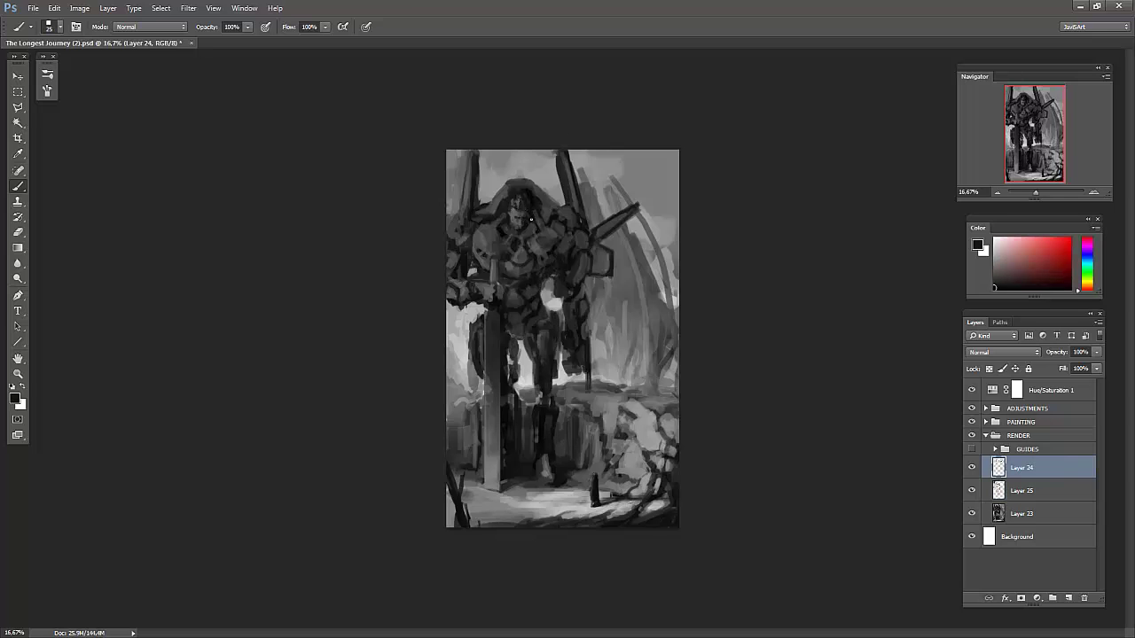
key("h")
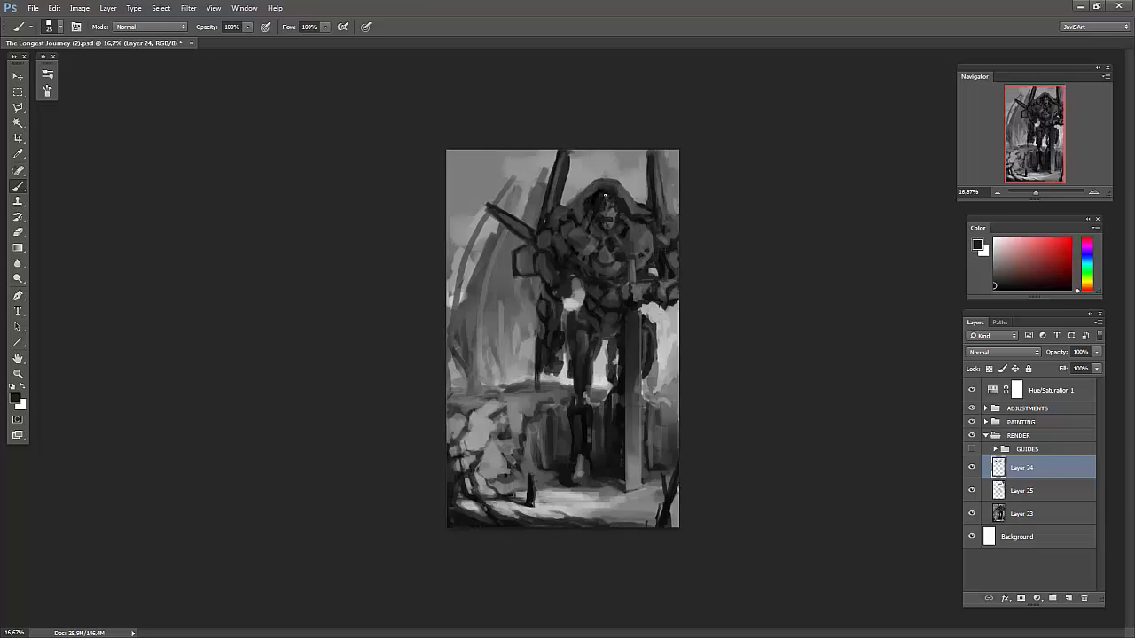
key("bracketright")
key("bracketright")
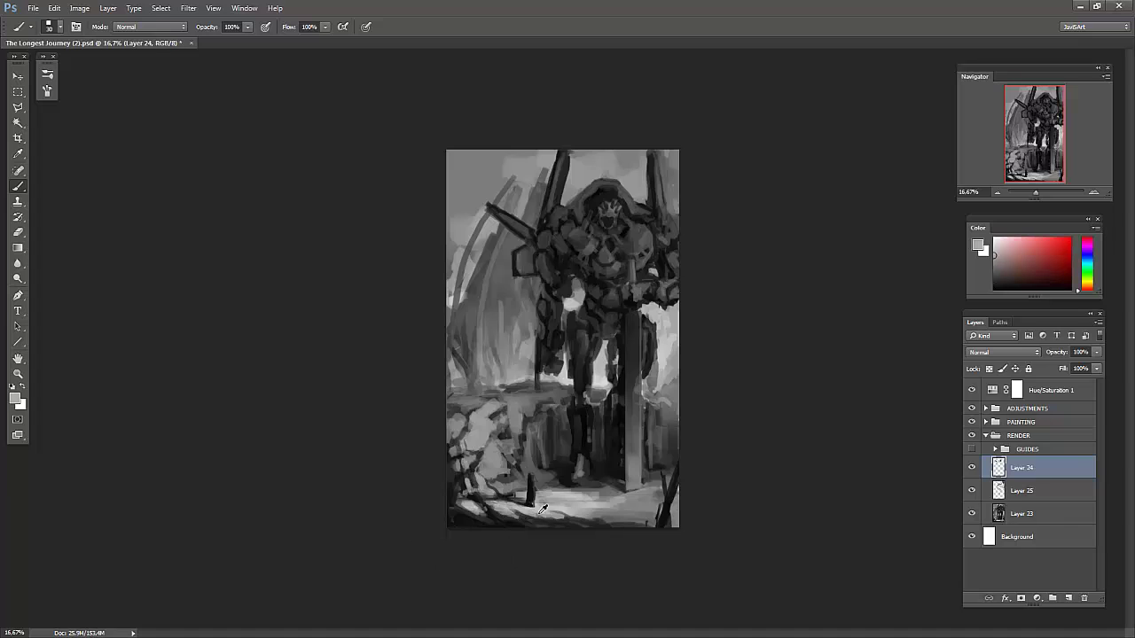
left_click(484, 462, "alt")
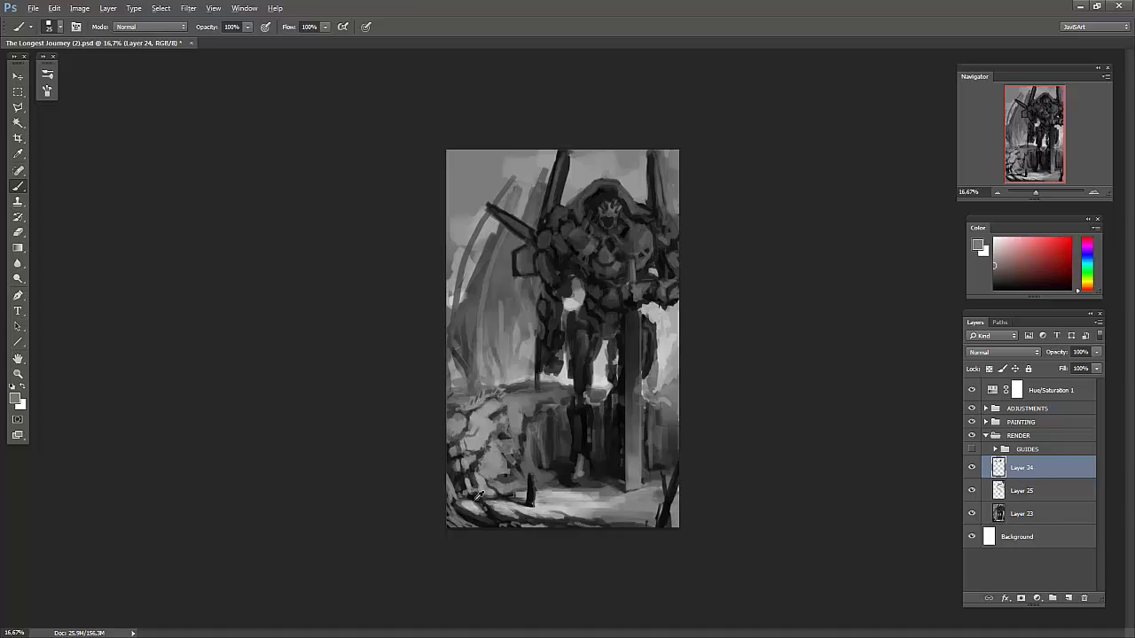
left_click(512, 479, "alt")
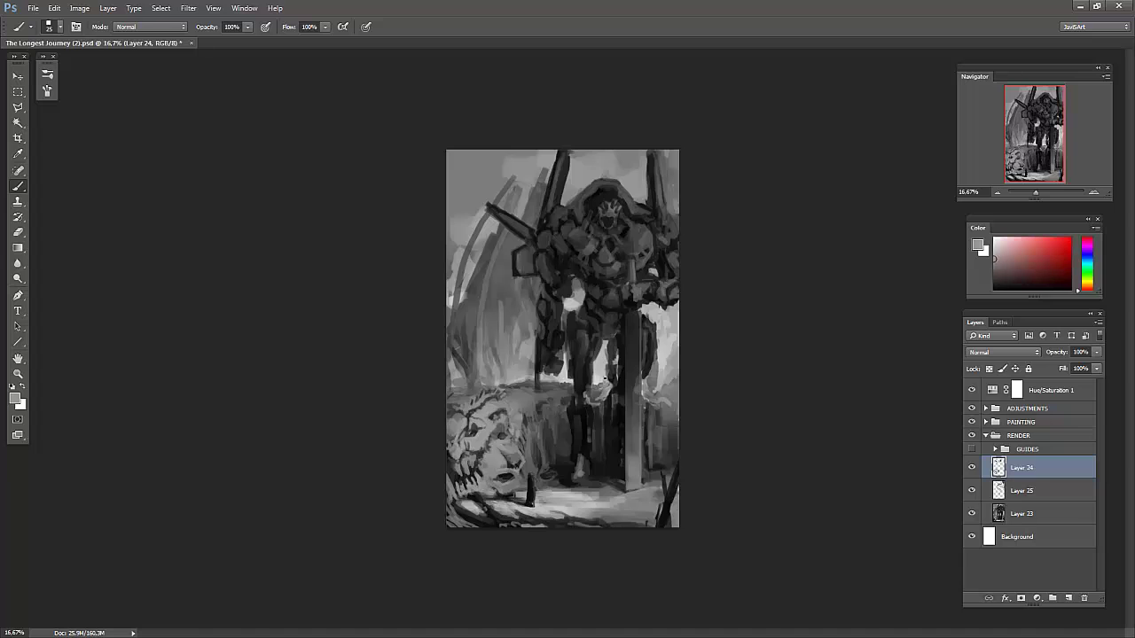
key("bracketright")
key("bracketright")
key("bracketright")
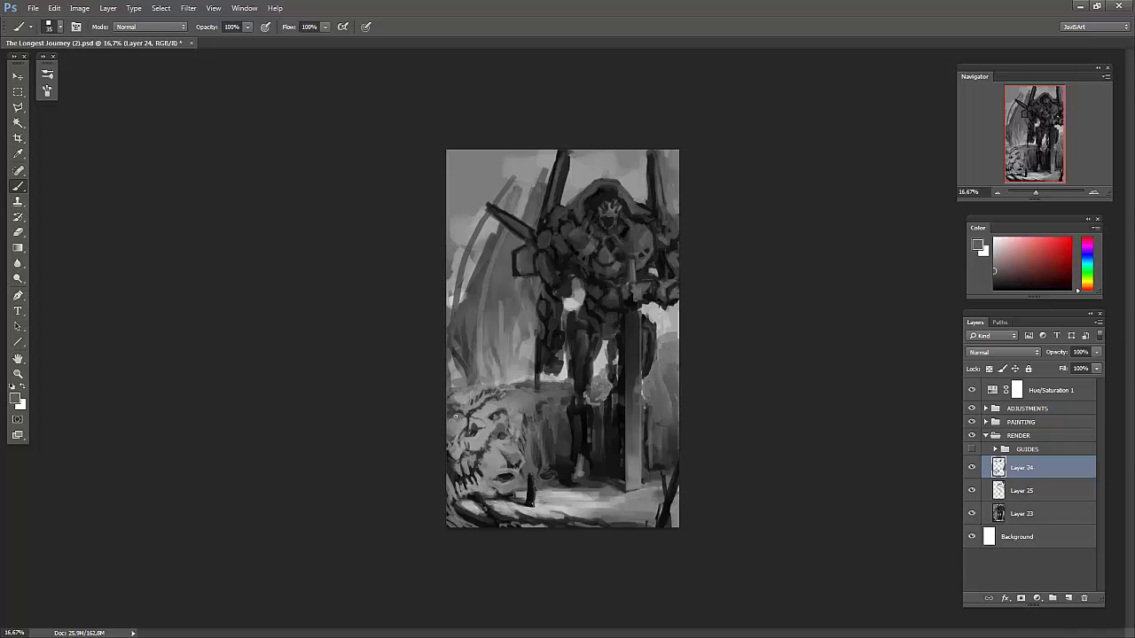
left_click(474, 422, "alt")
- Paint rock texture and creature-like detail onto the lower-right mound, flipping the canvas to check it
key("ctrl+shift+h")
left_click(613, 453, "alt")
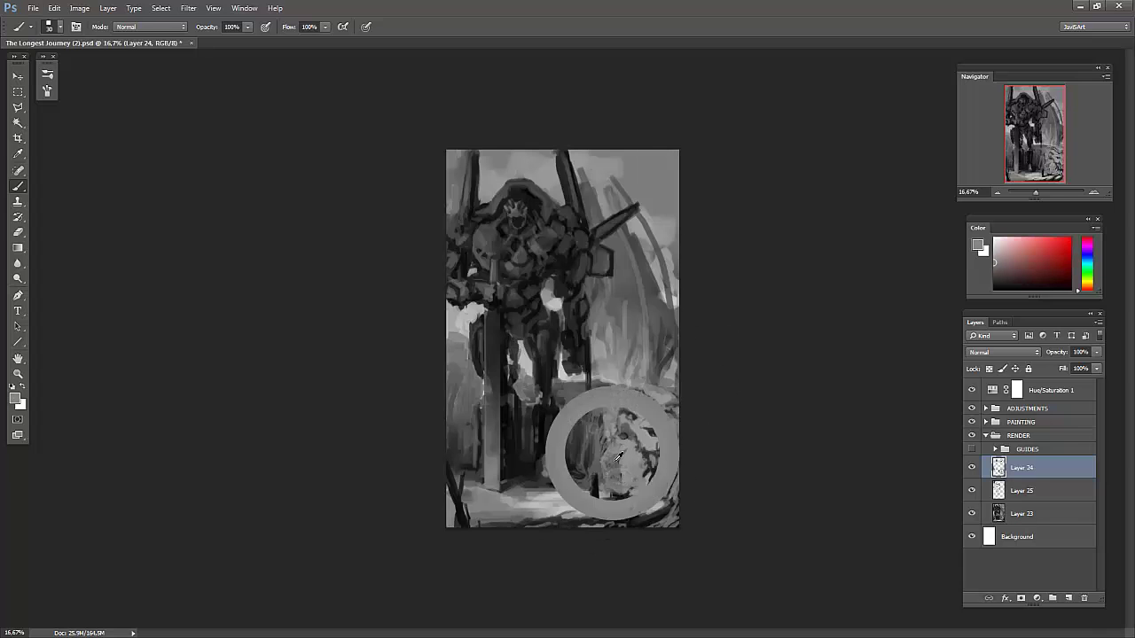
left_click(585, 494, "alt")
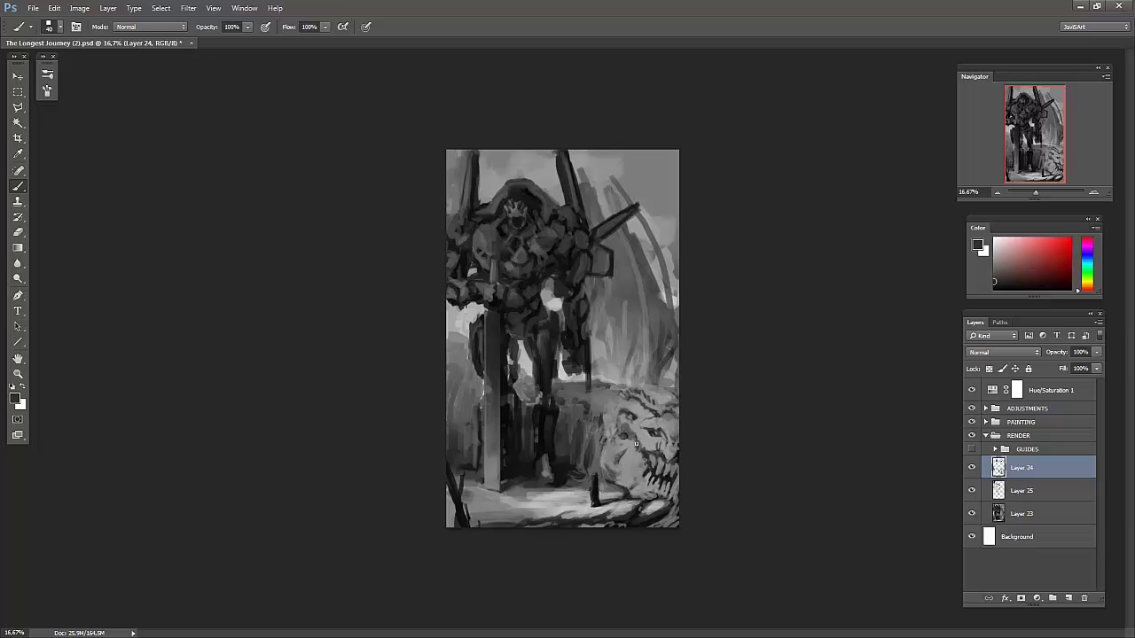
left_click_drag(657, 446, 634, 479)
key("0")
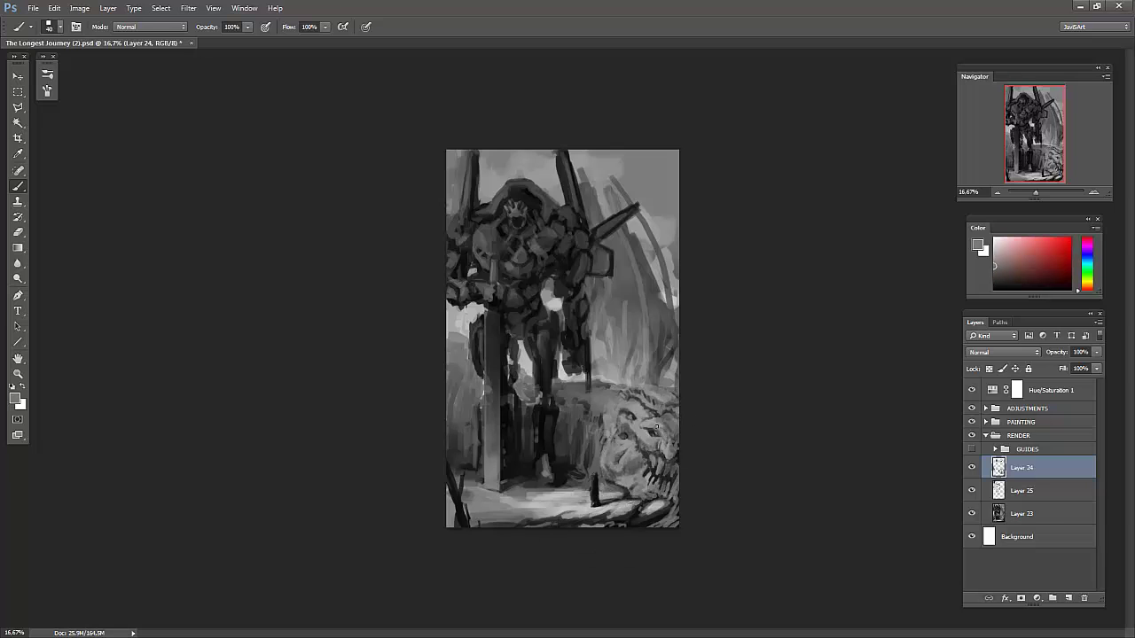
key("ctrl+shift+h")
mouse_move(483, 448)
left_mouse_down()
mouse_move(508, 402)
mouse_move(454, 448)
left_mouse_up()
key("ctrl+shift+h")
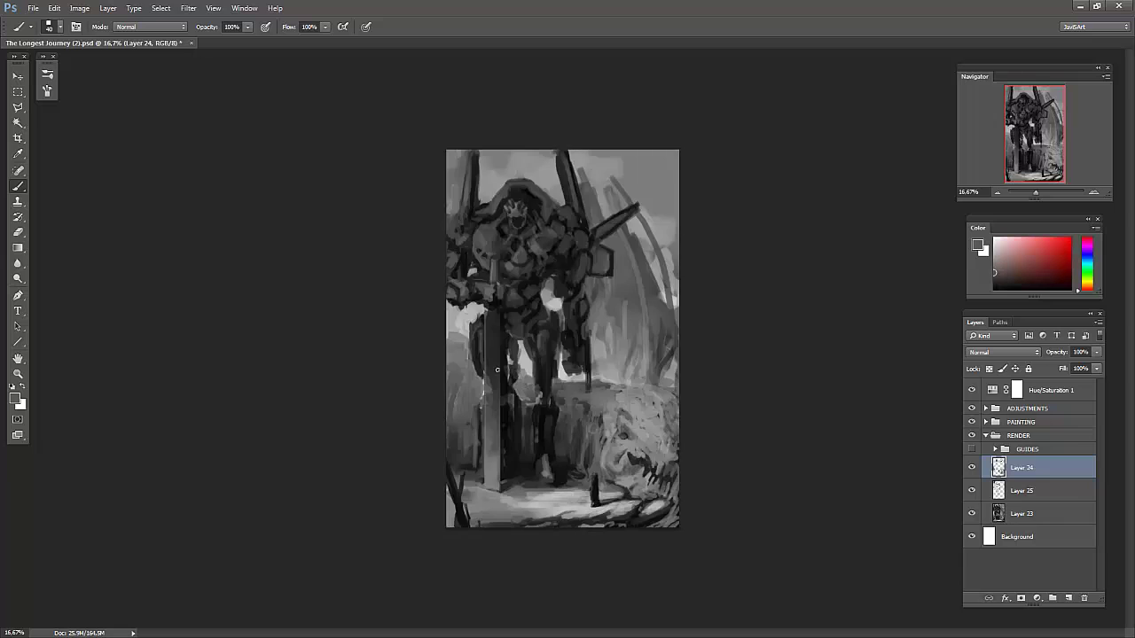
mouse_move(665, 417)
left_mouse_down()
mouse_move(620, 487)
mouse_move(671, 416)
left_mouse_up()
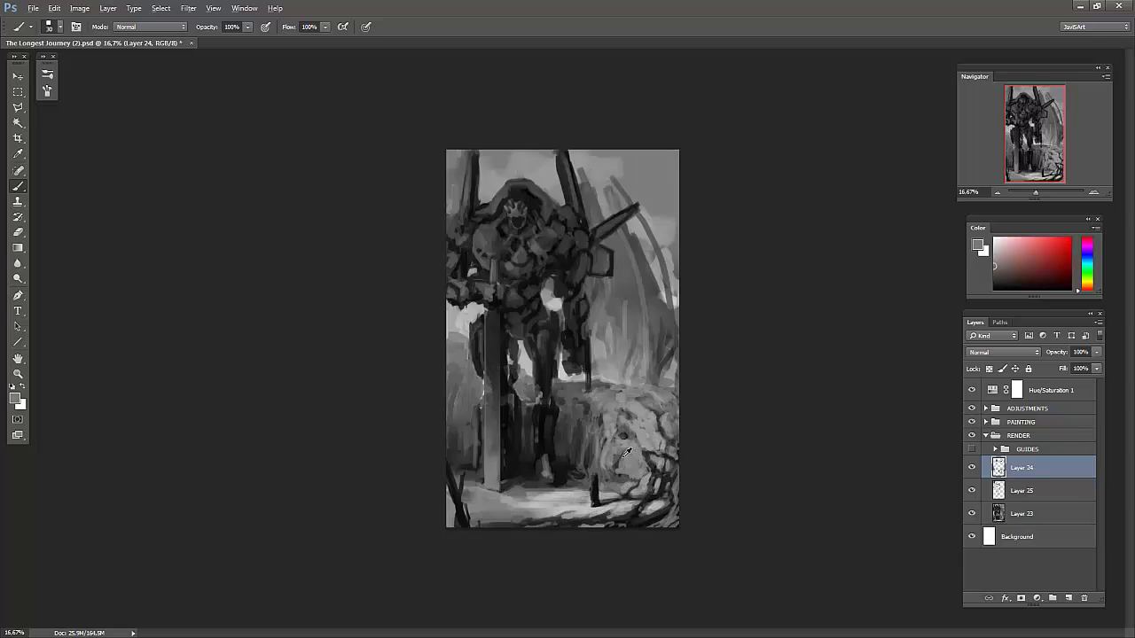
- Merge Layer 25 into Layer 24, add a new top layer, and reset the colour to black
key("ctrl+e")
key("ctrl+shift+alt+n")
key("d")
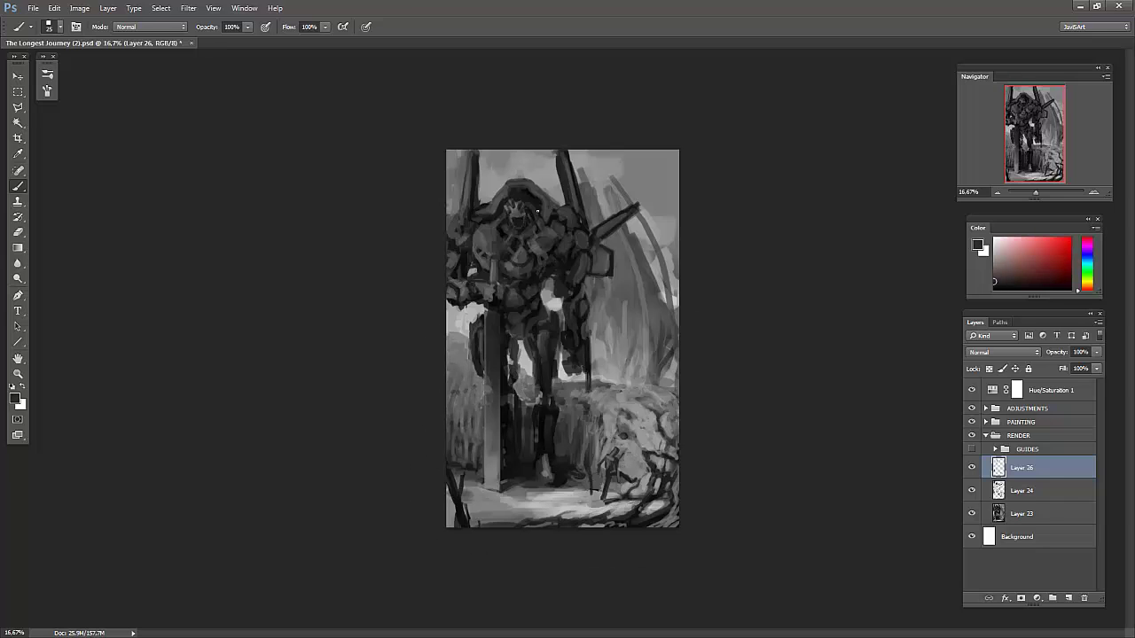
- Add dark strokes along the bottom and lower right, then sample several light greys
left_click_drag(626, 438, 627, 475)
left_click_drag(628, 514, 500, 511)
left_click_drag(587, 511, 665, 507)
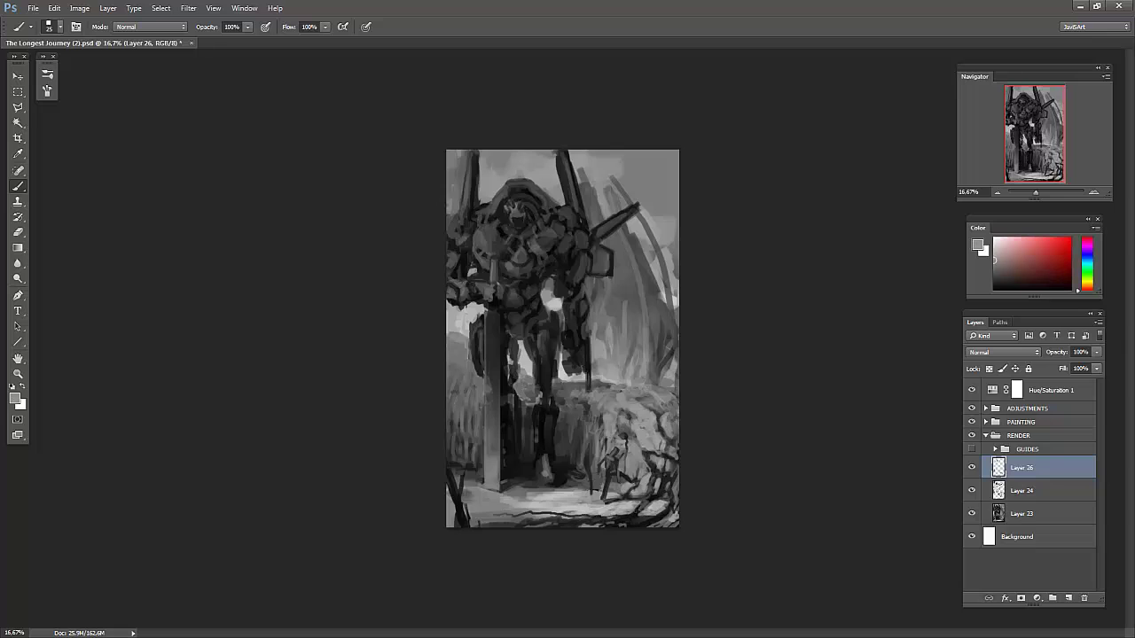
left_click(539, 436, "alt")
left_click(672, 263, "alt")
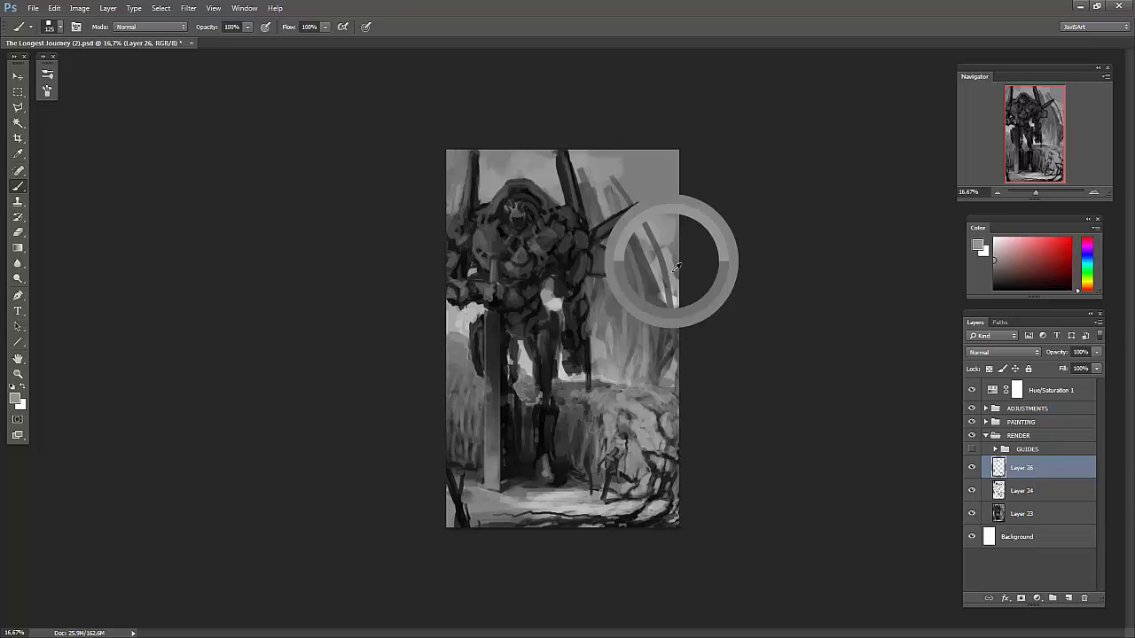
left_click(557, 298, "alt")
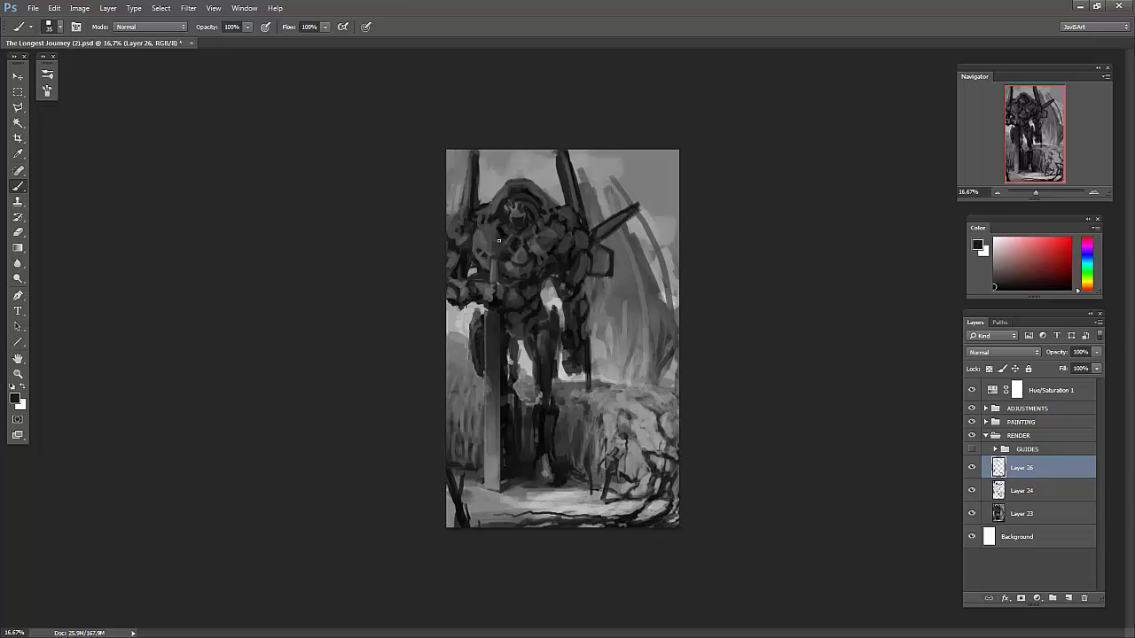
left_click(555, 320, "alt")
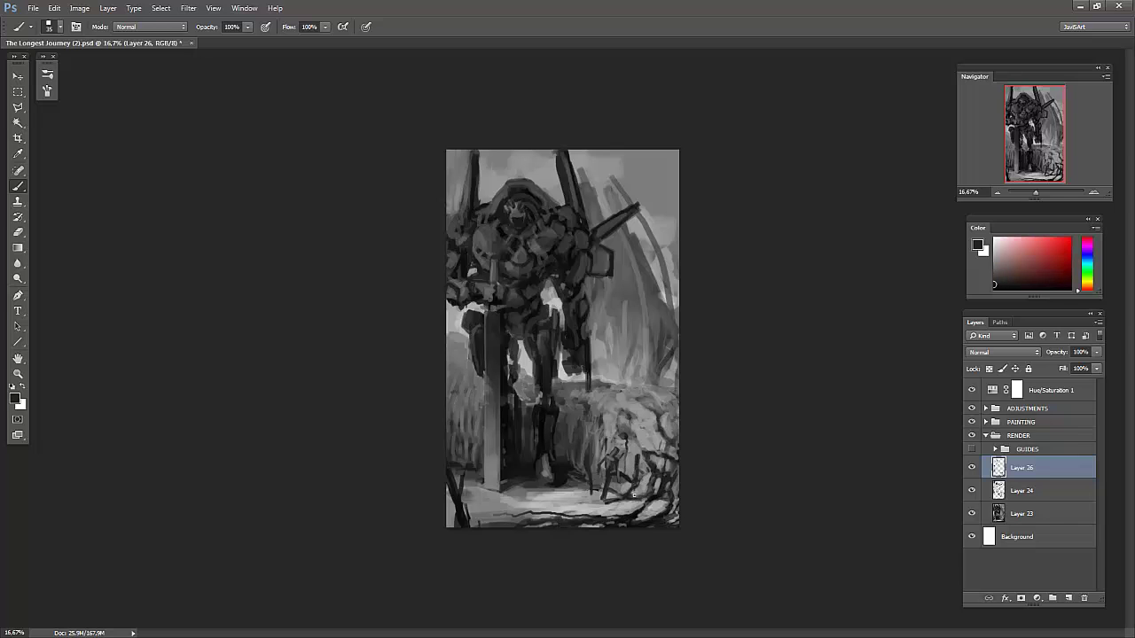
- On a new layer over the mirrored canvas, paint strokes along the right edge
key("ctrl+shift+alt+n")
left_click(611, 469, "alt")
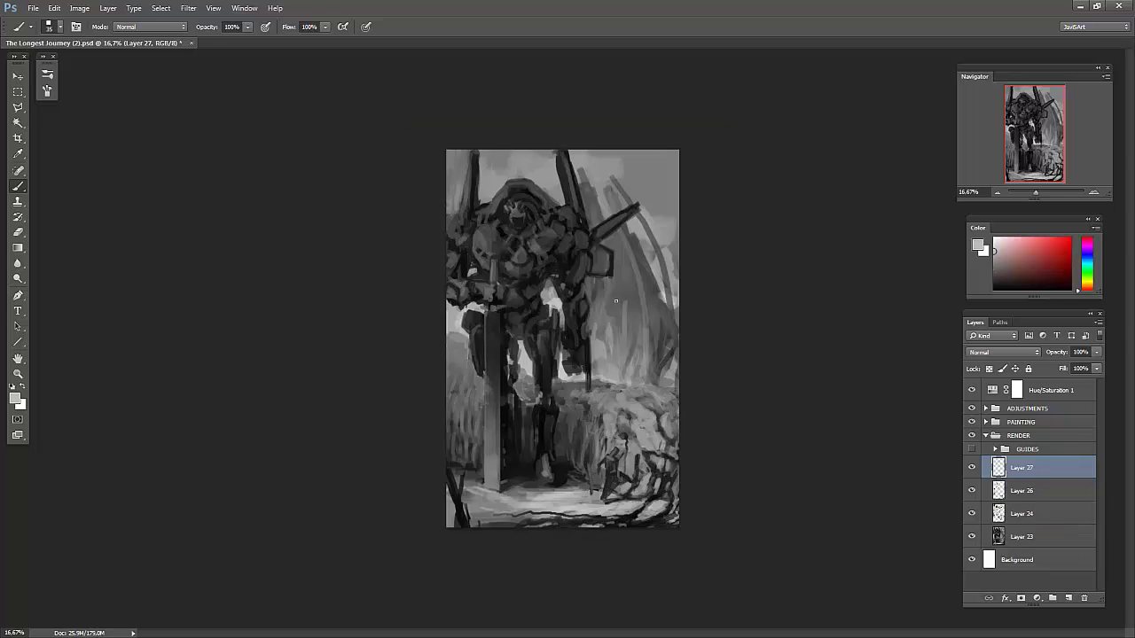
key("h")
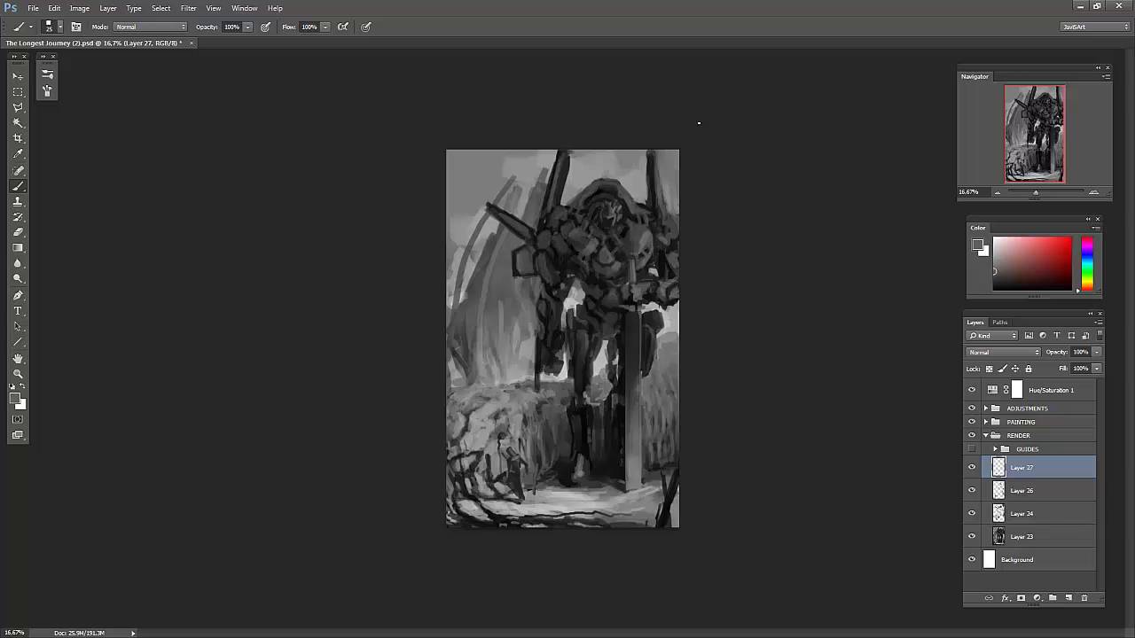
left_click(632, 234, "alt")
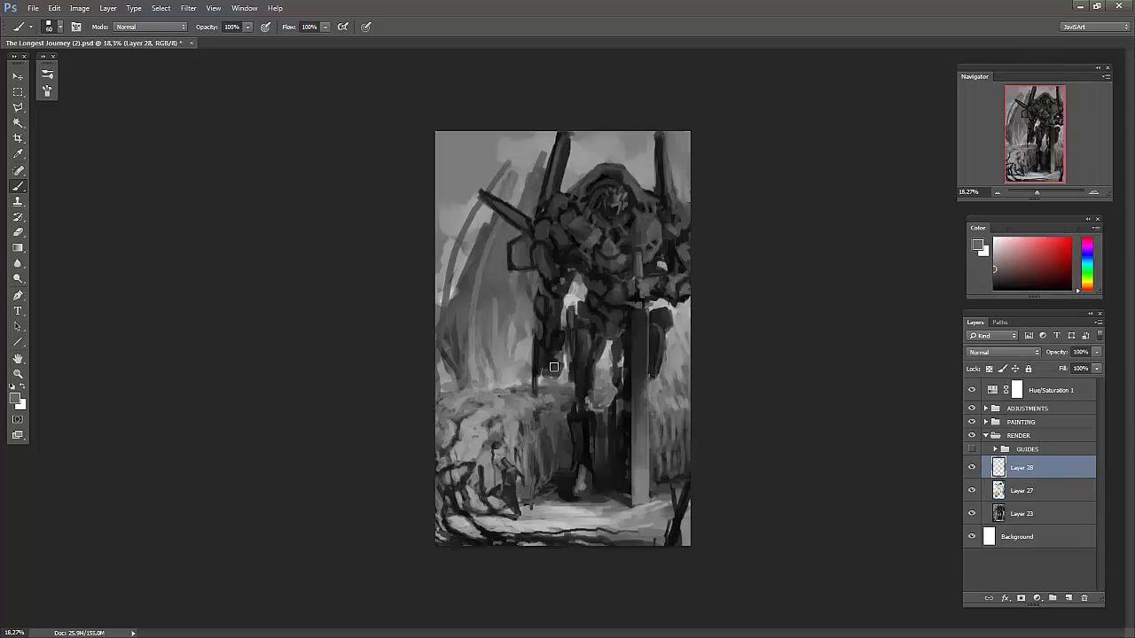
left_click_drag(665, 484, 672, 430)
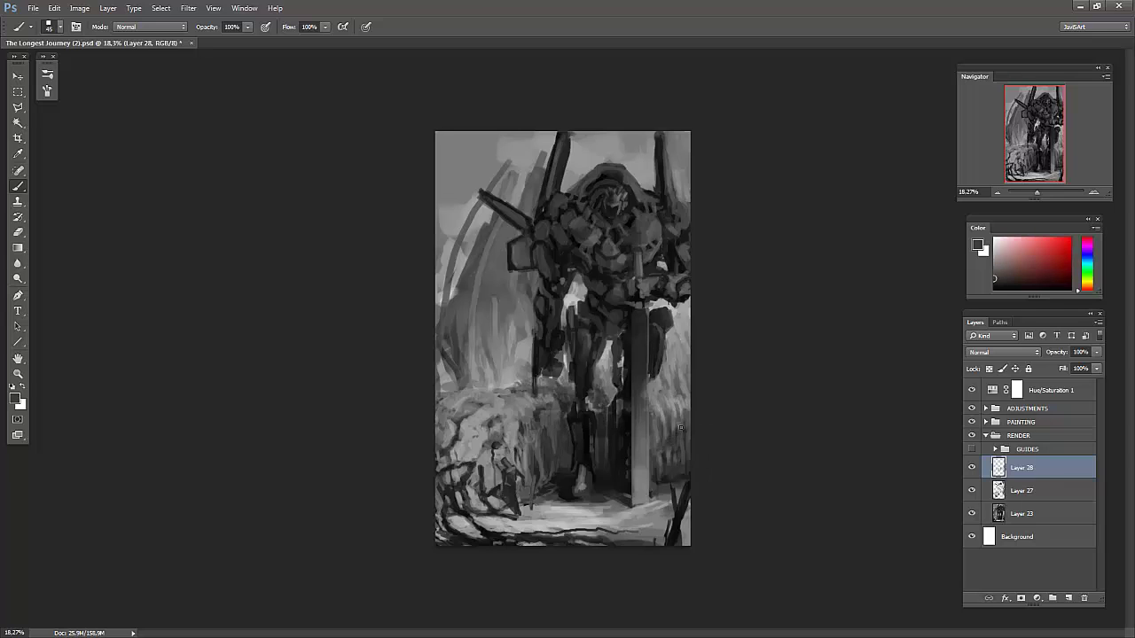
left_click(674, 399, "alt")
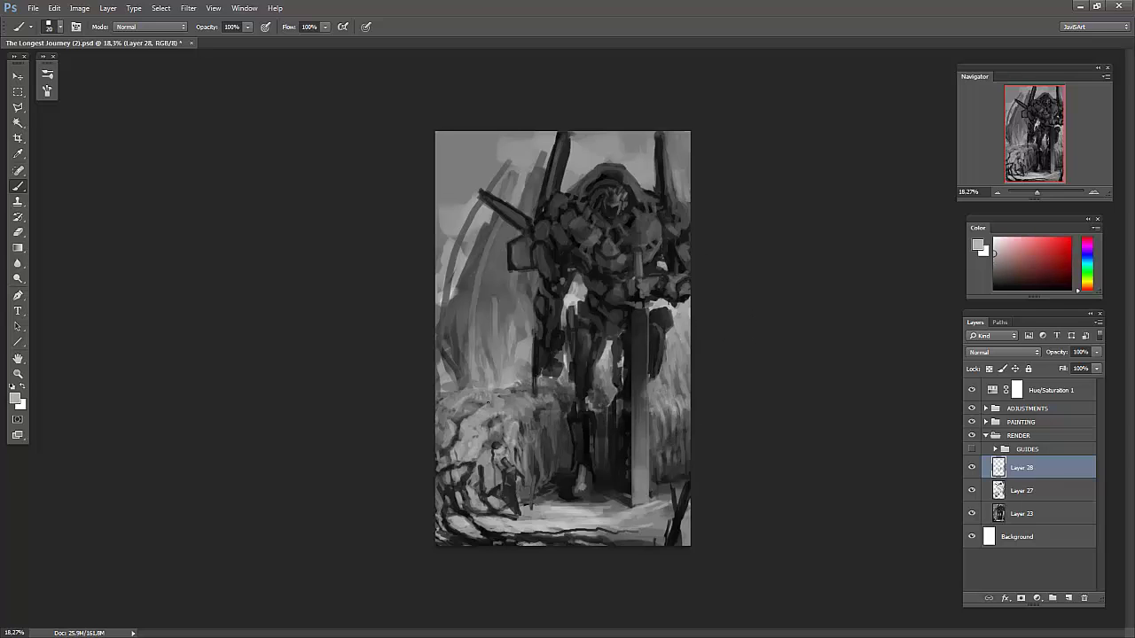
key("ctrl+minus")
key("ctrl+minus")
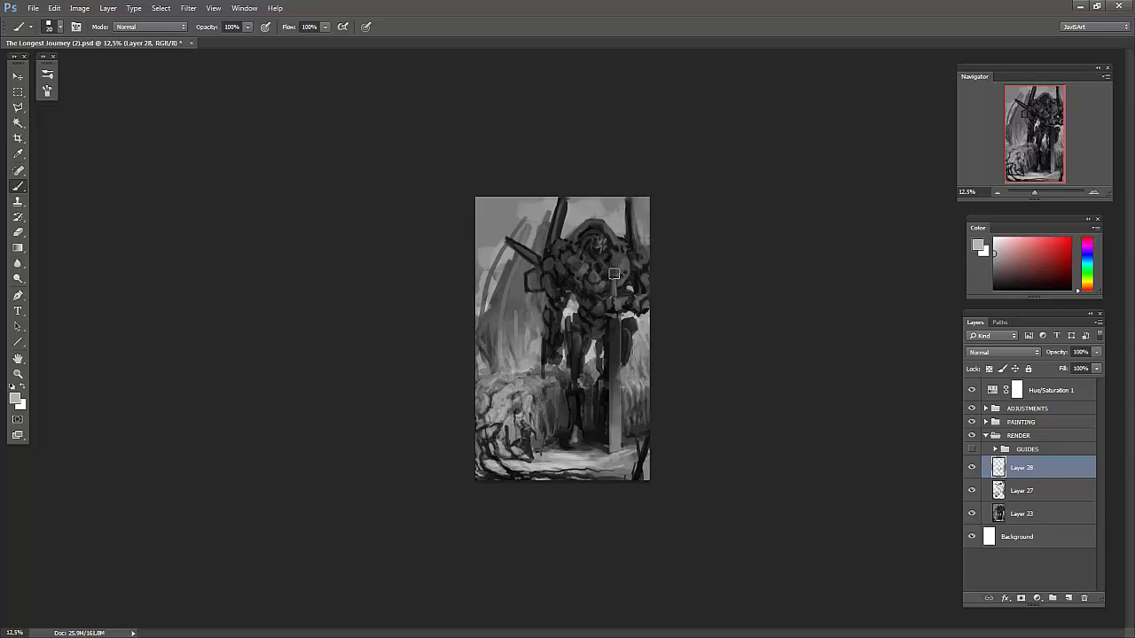
- Merge Layer 27 down into Layer 28, check it mirrored, and reset colours to black and white
key("ctrl+e")
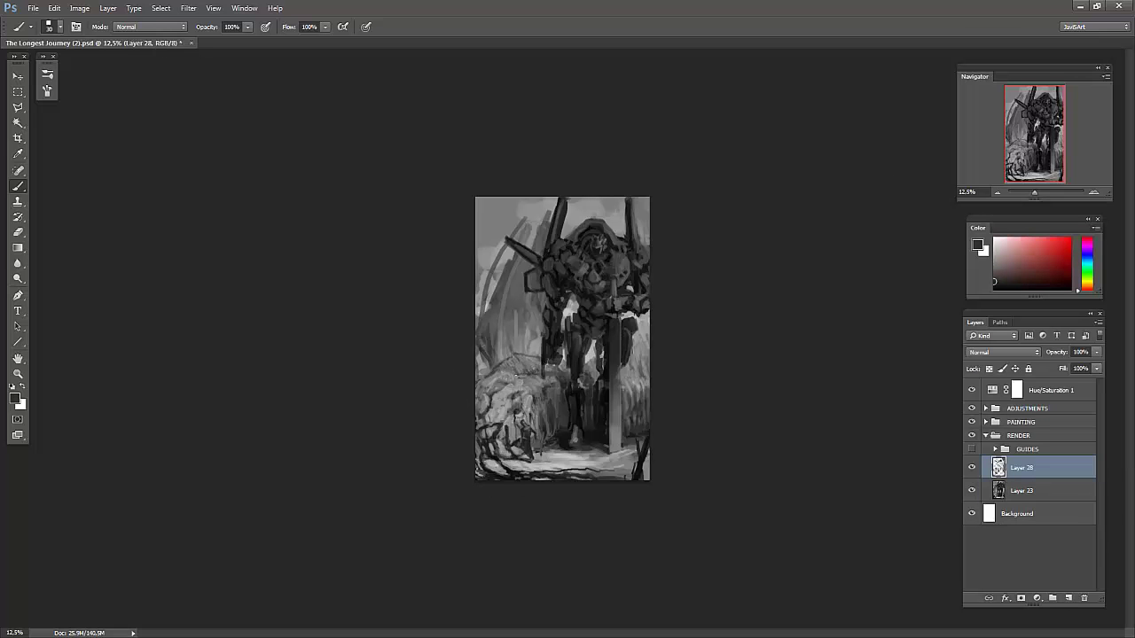
key("ctrl+h")
scroll(490, 370, "up", 3)
key("d")
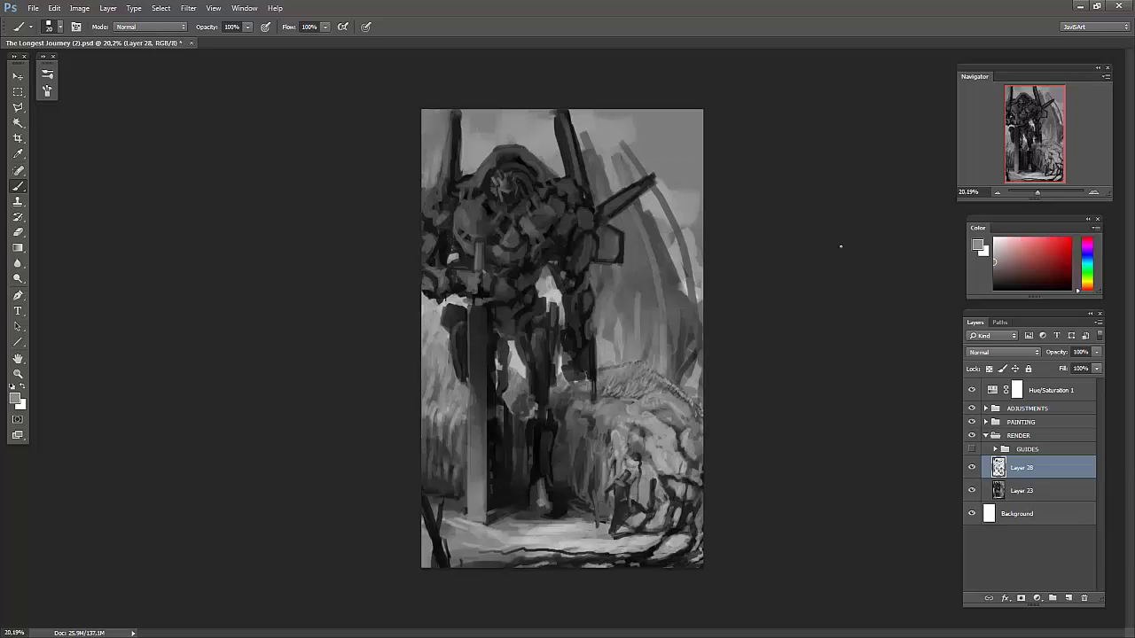
key("ctrl+h")
scroll(504, 371, "down", 2)
- Darken the rocky mound with strokes on a new Overlay-blend layer
key("ctrl+shift+alt+n")
key("shift+alt+o")
mouse_move(504, 370)
left_mouse_down()
mouse_move(479, 425)
mouse_move(532, 417)
mouse_move(532, 394)
mouse_move(498, 407)
left_mouse_up()
scroll(499, 407, "down", 2)
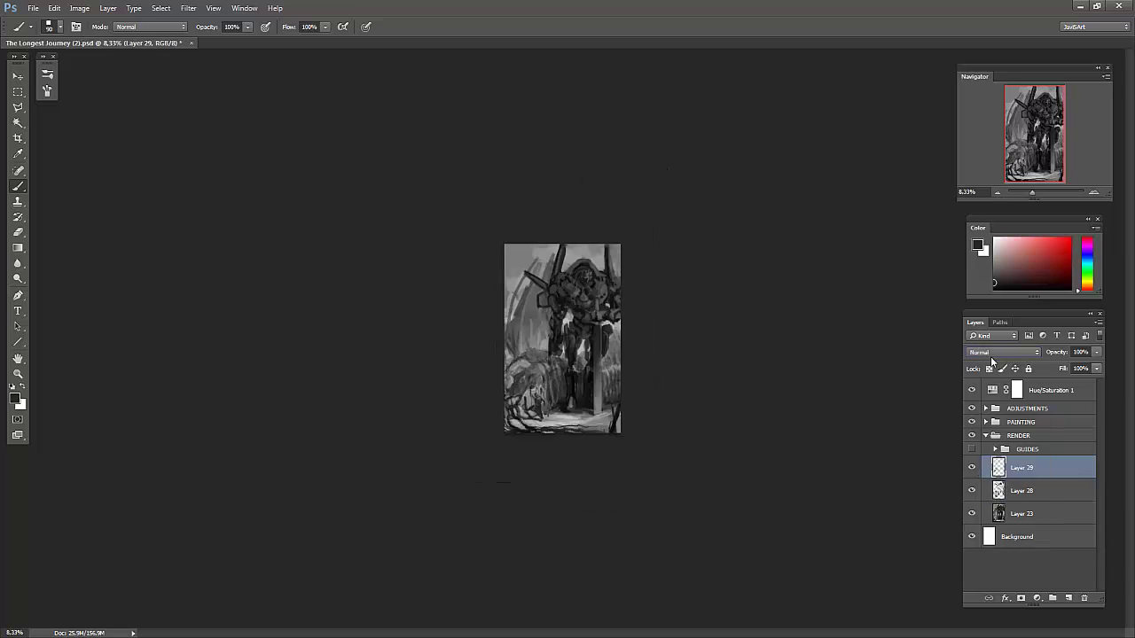
- Set Layer 29 to Overlay blending and enlarge the brush to 100
left_click(79, 8)
left_click(240, 46)
left_click_drag(136, 229, 140, 229)
key("bracketright")
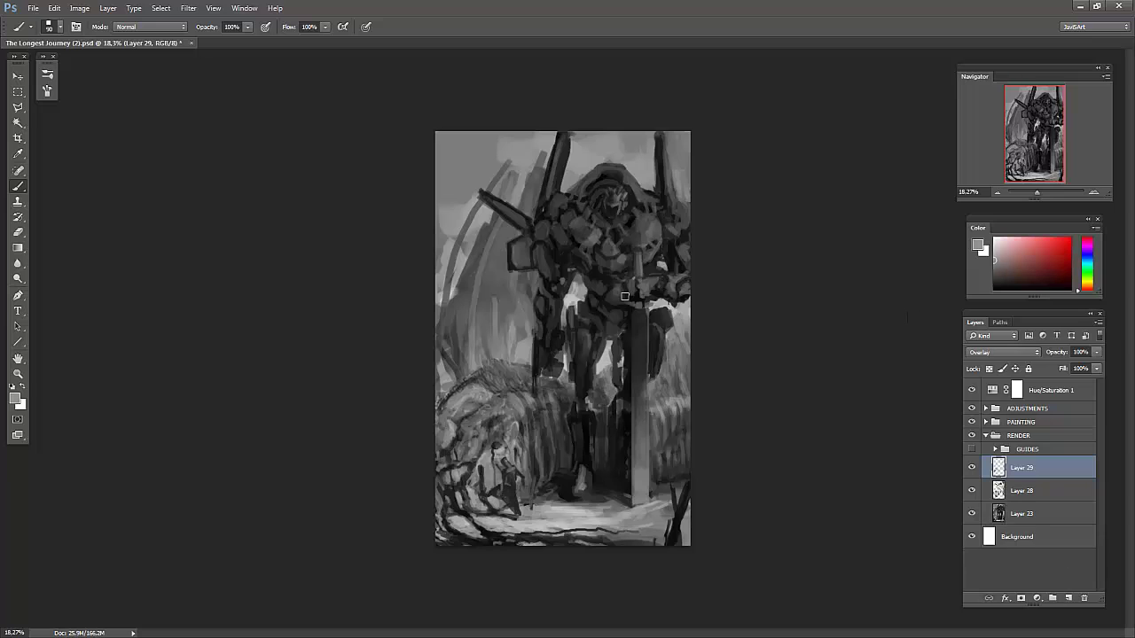
- Lighten the mech's chest, shoulder and head with light grey strokes
left_click(610, 242, "alt")
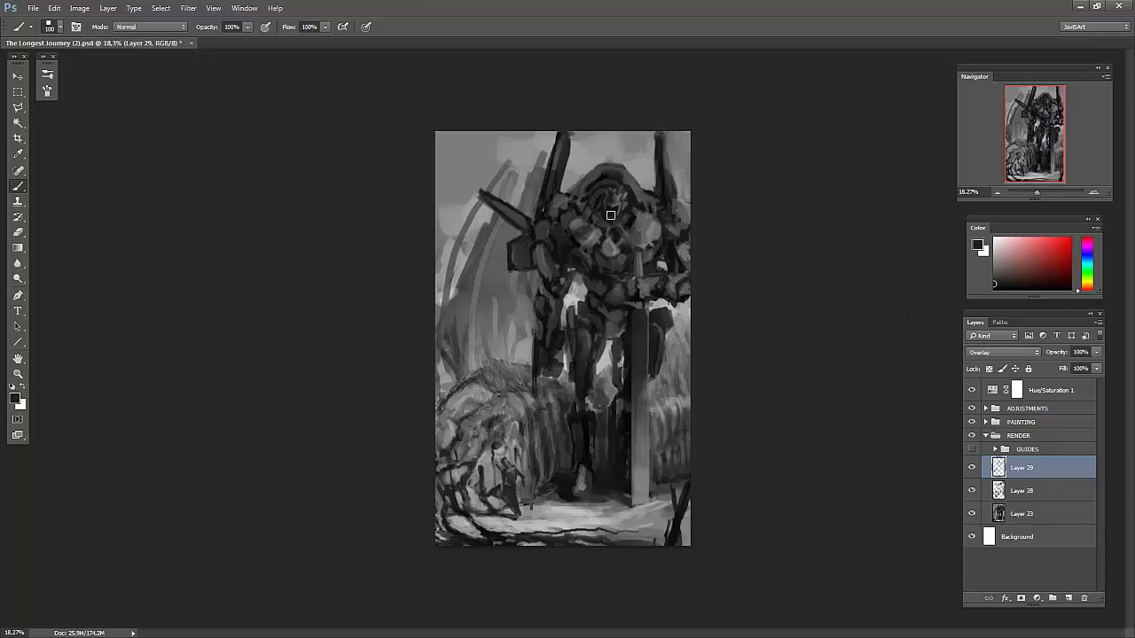
left_click_drag(574, 229, 621, 218)
mouse_move(637, 292)
left_mouse_down()
mouse_move(639, 271)
mouse_move(580, 253)
left_mouse_up()
mouse_move(592, 223)
left_mouse_down()
mouse_move(629, 216)
mouse_move(647, 173)
left_mouse_up()
key("bracketleft")
key("bracketleft")
key("bracketleft")
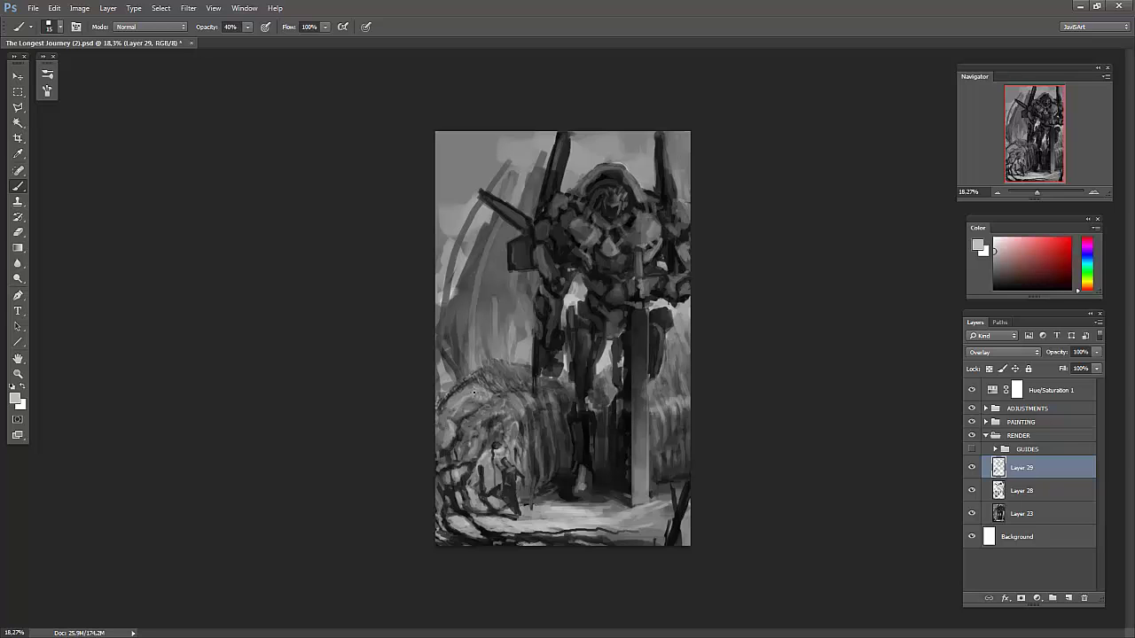
- Mirror the canvas and smooth the background right of the mech on a new layer below Layer 28
key("h")
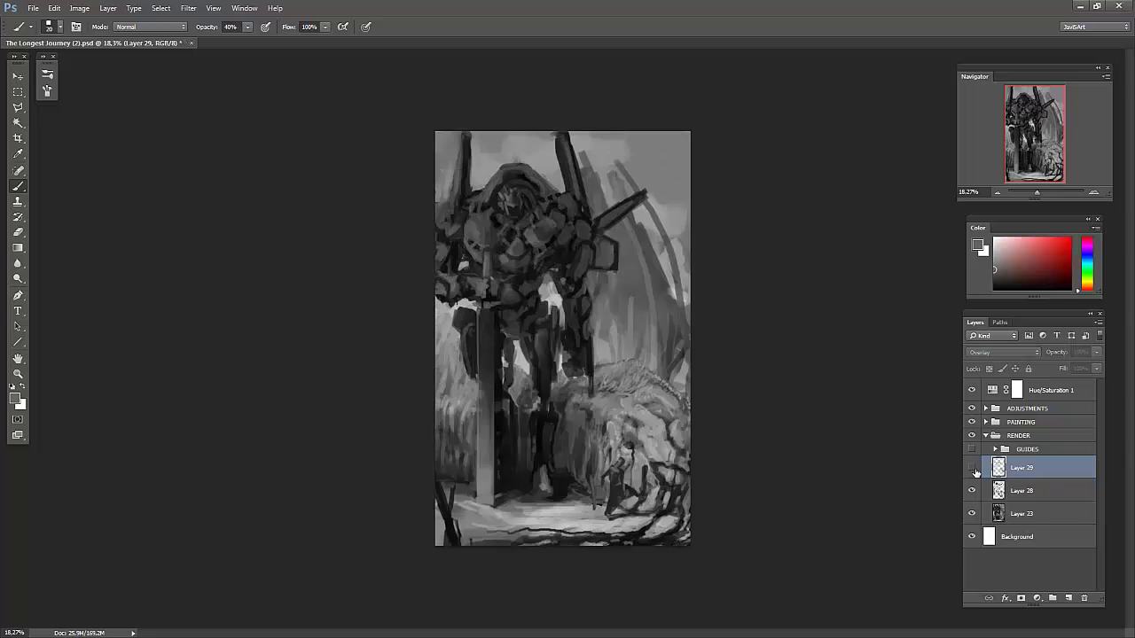
key("ctrl+shift+alt+n")
key("bracketright")
key("bracketright")
key("bracketright")
left_click_drag(629, 341, 674, 266)
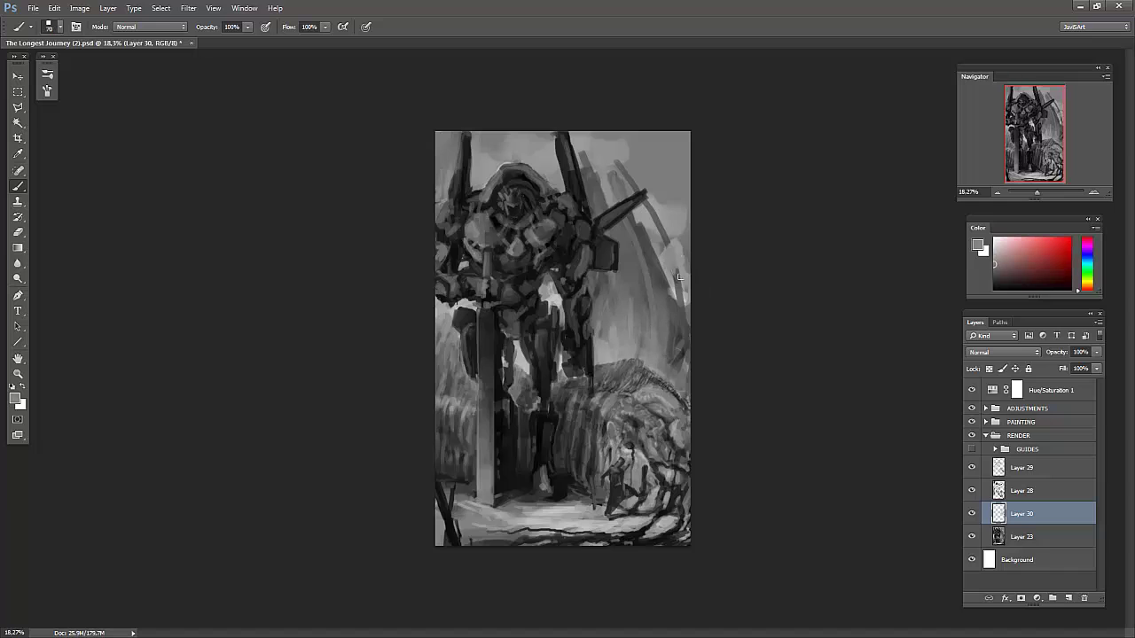
key("0")
key("bracketleft")
key("bracketleft")
key("bracketleft")
left_click_drag(621, 159, 651, 208)
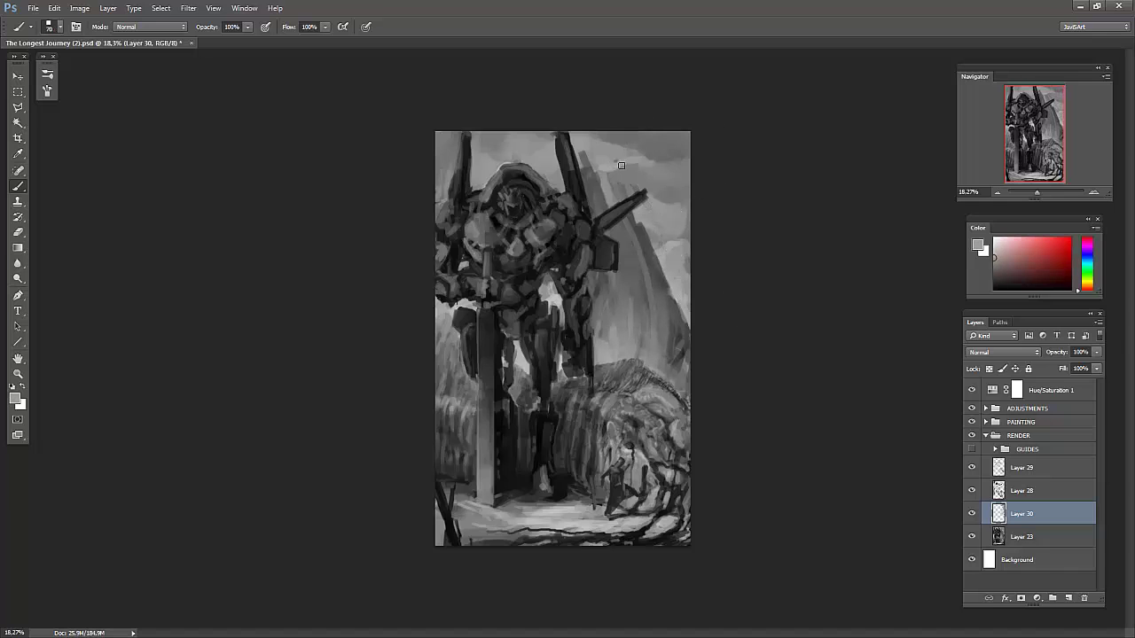
- Add a new layer above Layer 29 and begin a Polygonal Lasso outline of the mech's right side
key("bracketleft")
key("bracketleft")
key("bracketleft")
key("alt+bracketright")
key("alt+bracketright")
key("ctrl+shift+alt+n")
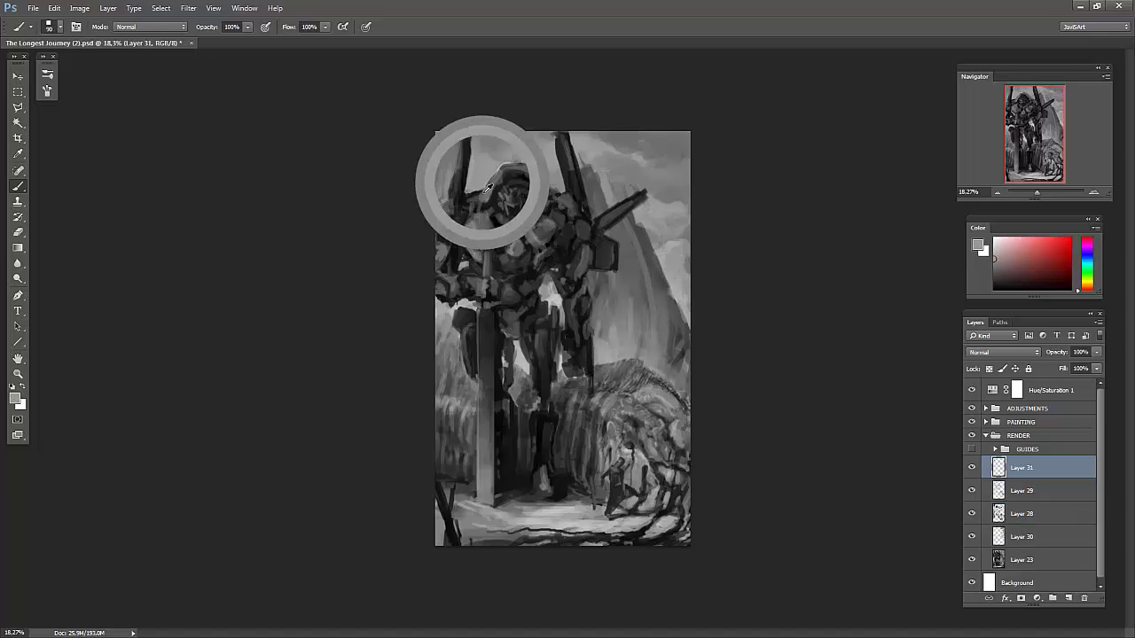
key("l")
left_click(648, 233)
left_click(683, 306)
- Close the selection around the mech, invert it, and paint the mountain lighter behind it
left_click(560, 135)
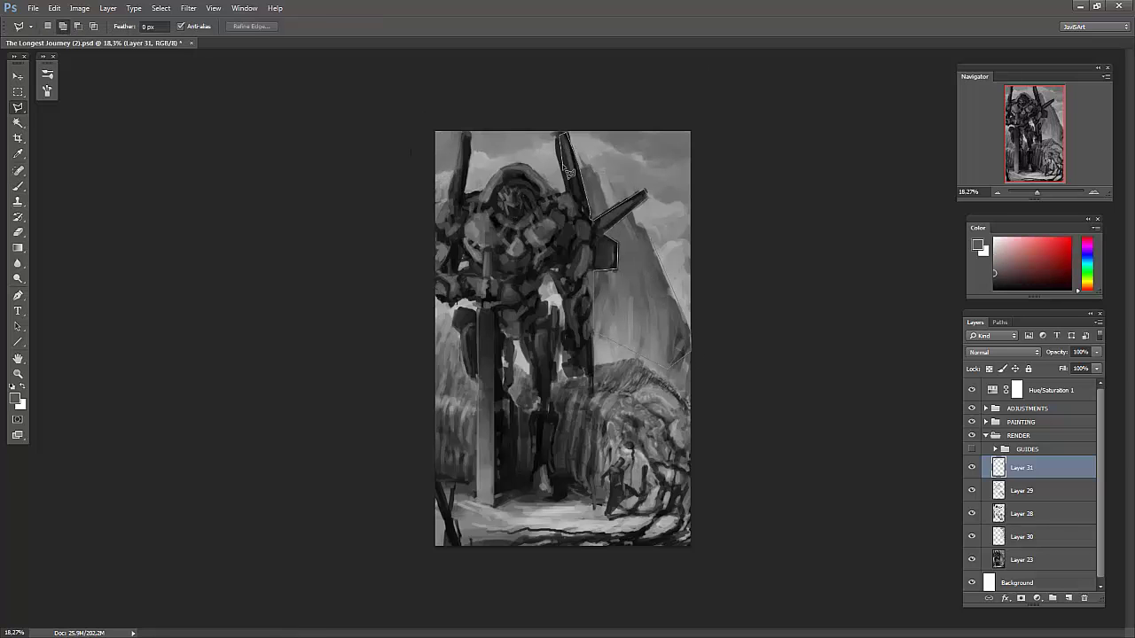
left_click(532, 240)
double_click(582, 357)
left_click(160, 8)
left_click(177, 64)
key("b")
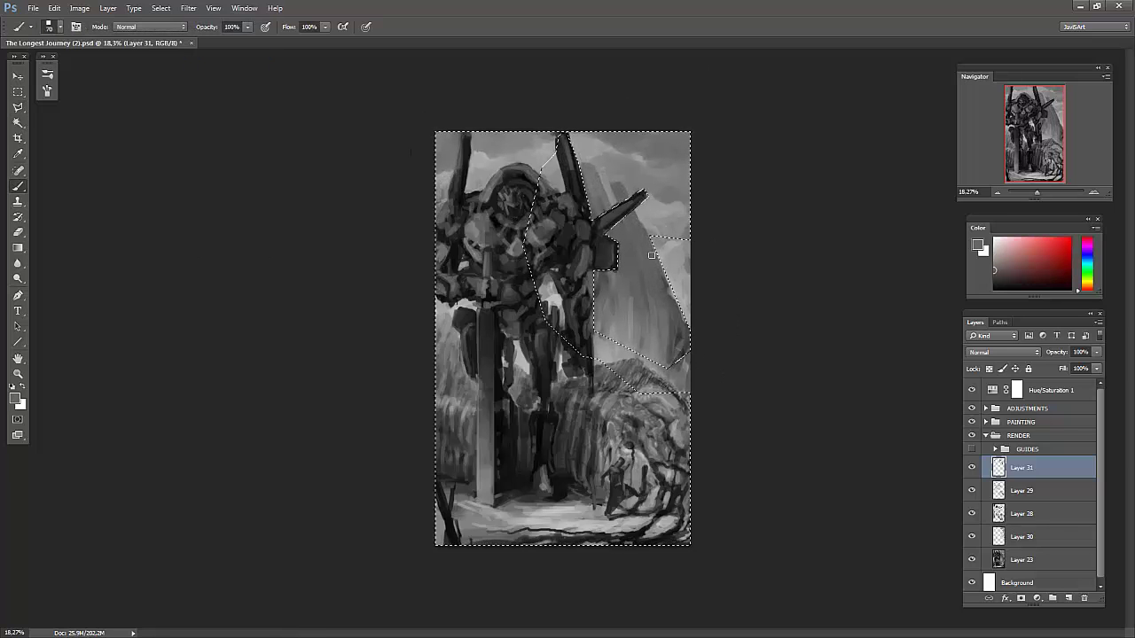
left_click_drag(669, 293, 611, 337)
key("ctrl+d")
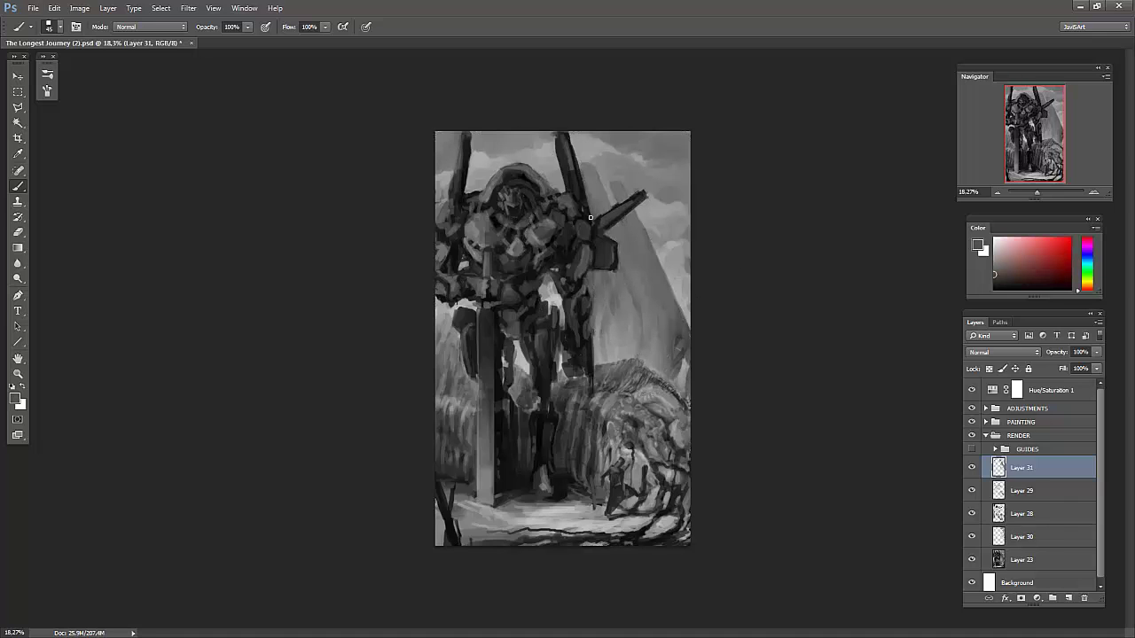
- Mirror the canvas, pick a near-black colour, and enlarge the brush to 40
key("h")
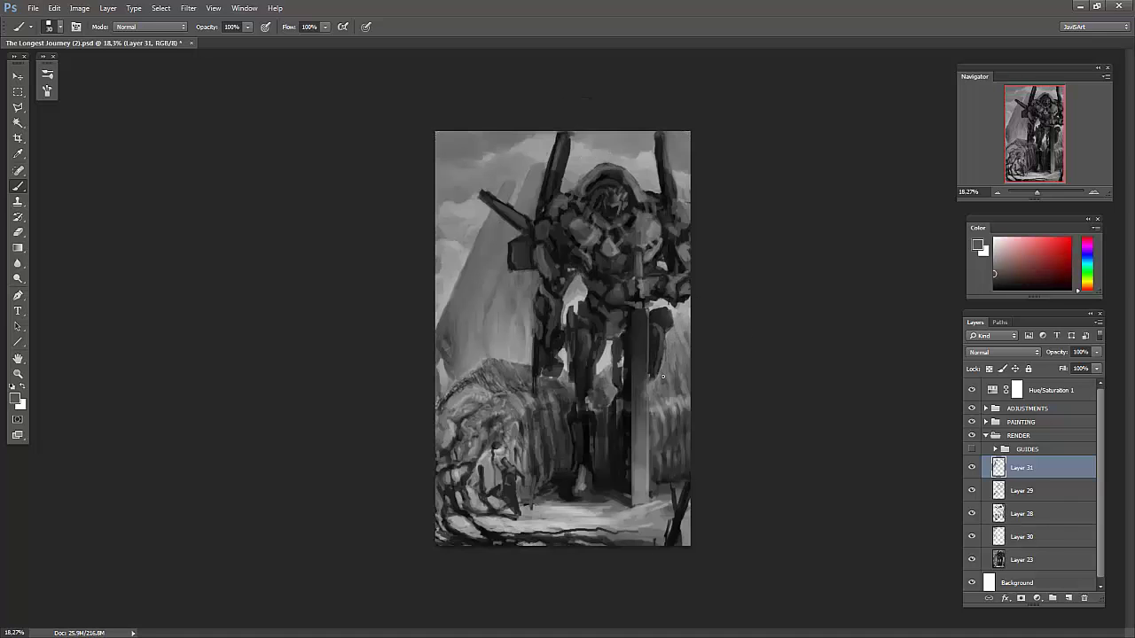
left_click(606, 423, "alt")
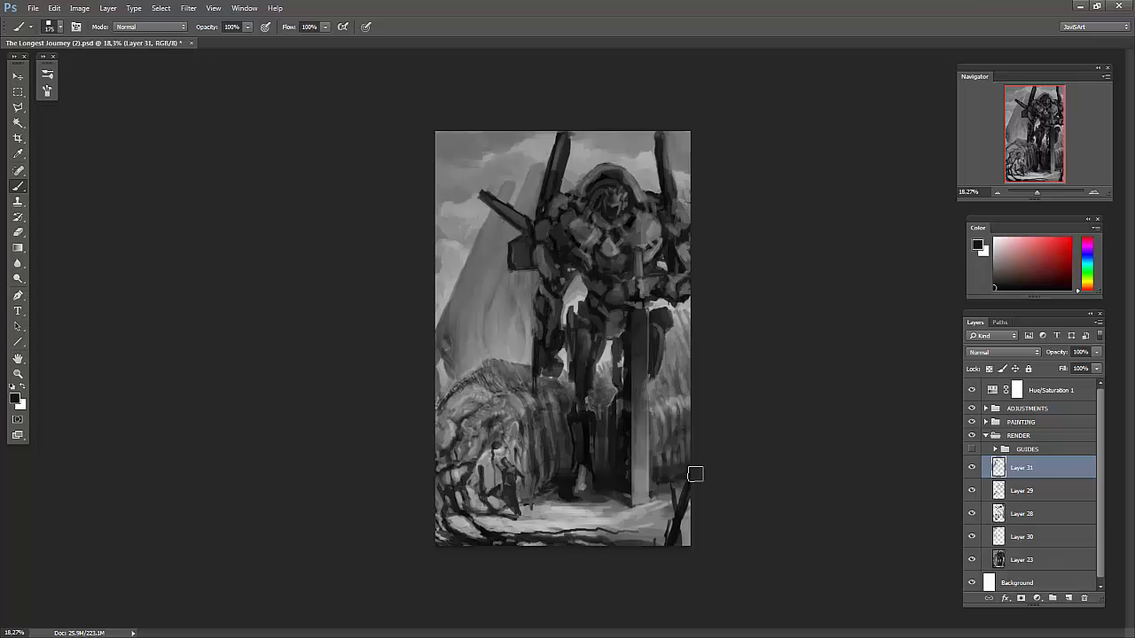
key("bracketright")
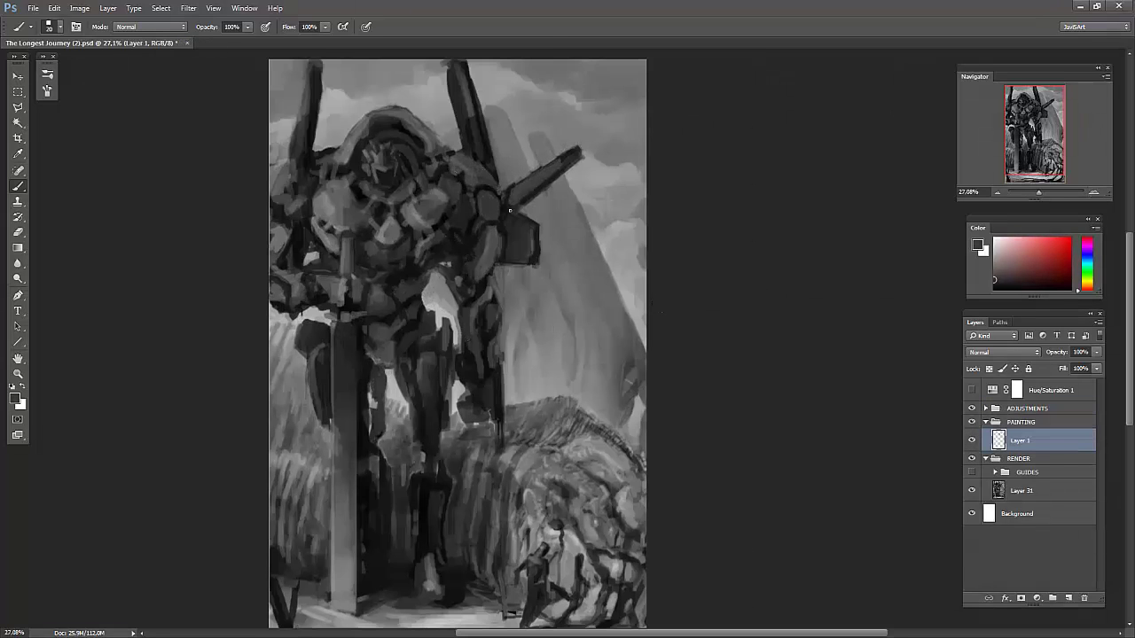
- Paint sampled dark tones over the mech's arm and shoulder pad
left_click(446, 194, "alt")
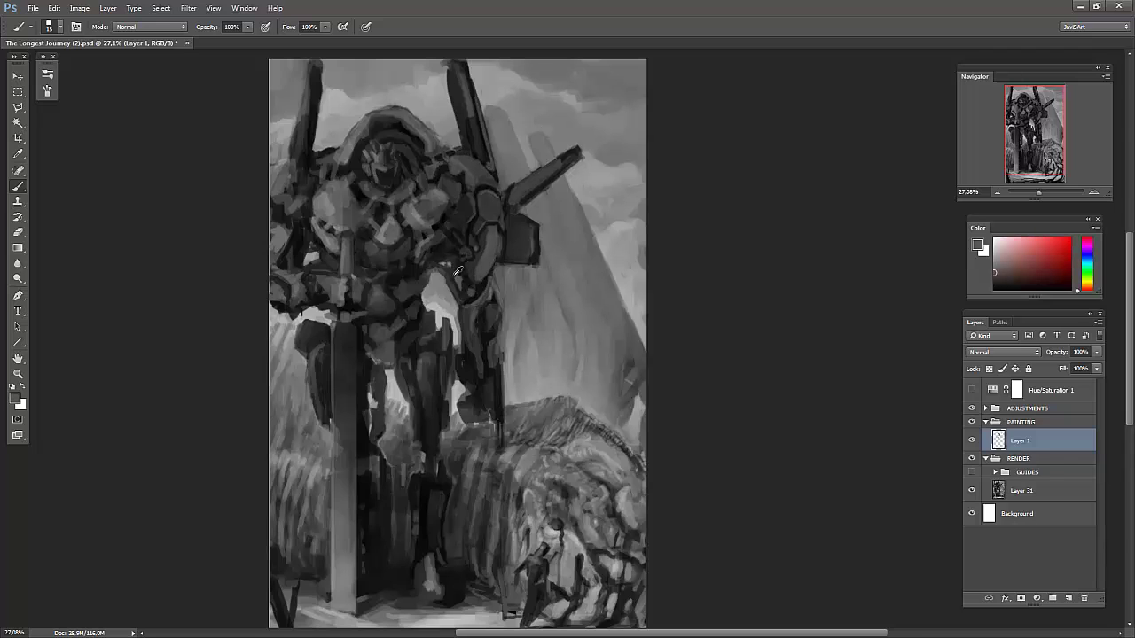
left_click_drag(491, 274, 486, 258)
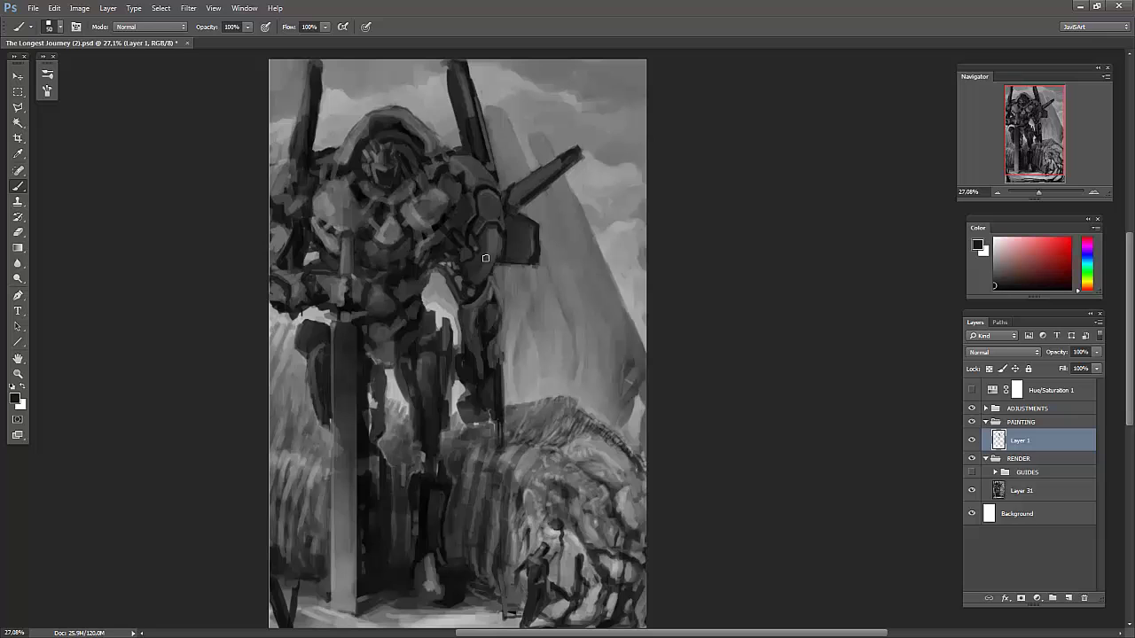
left_click(449, 191, "alt")
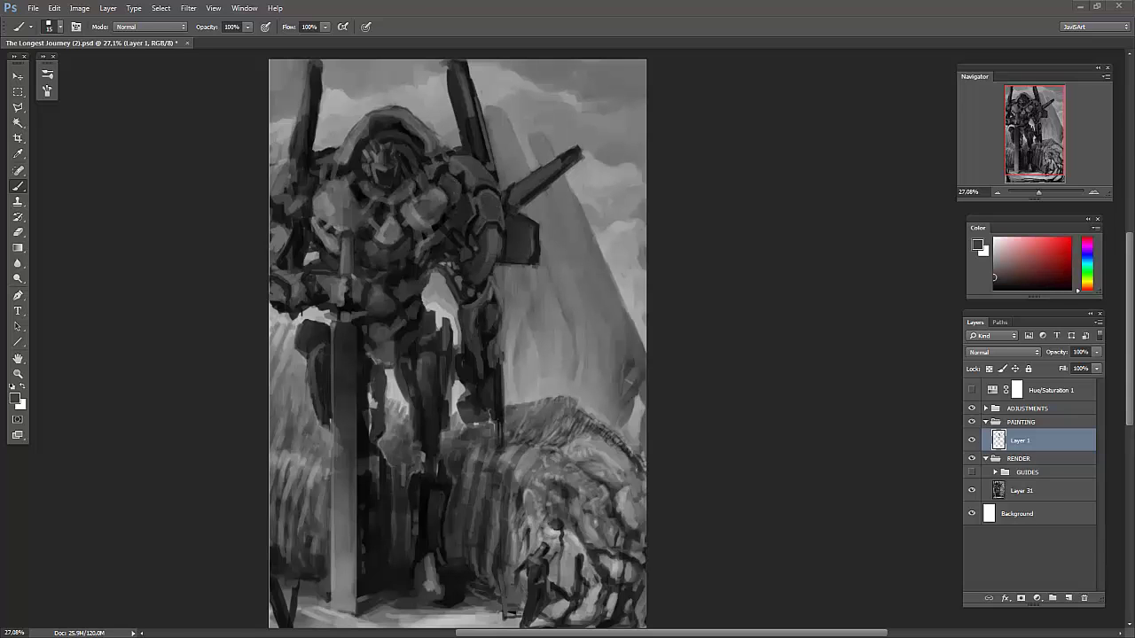
scroll(501, 200, "up", 1)
left_click_drag(381, 203, 466, 184)
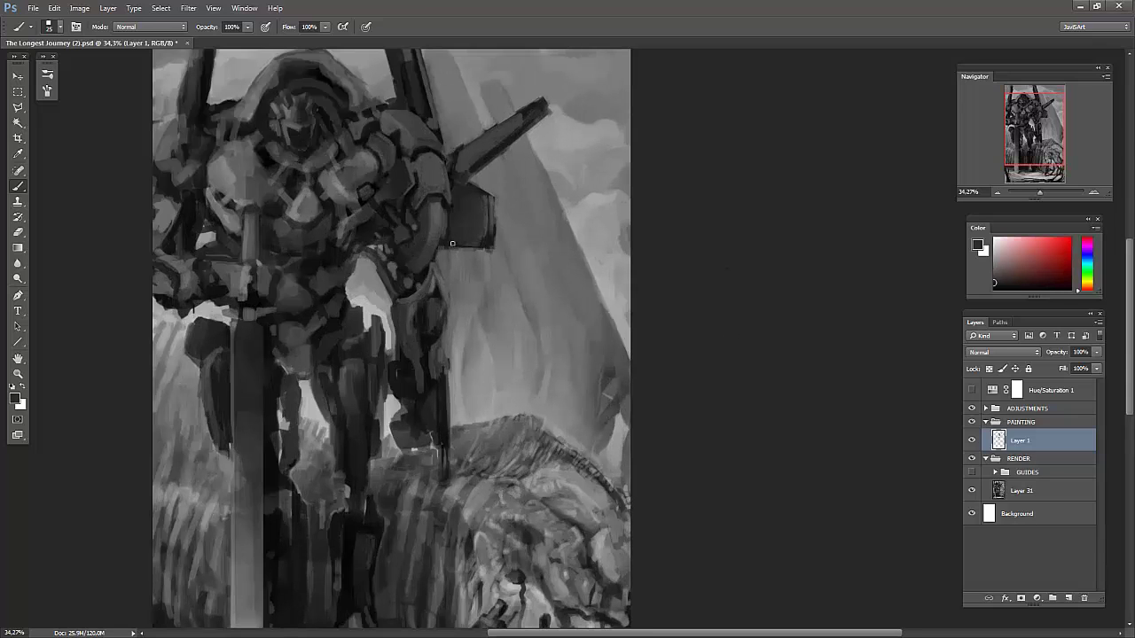
left_click(349, 223, "alt")
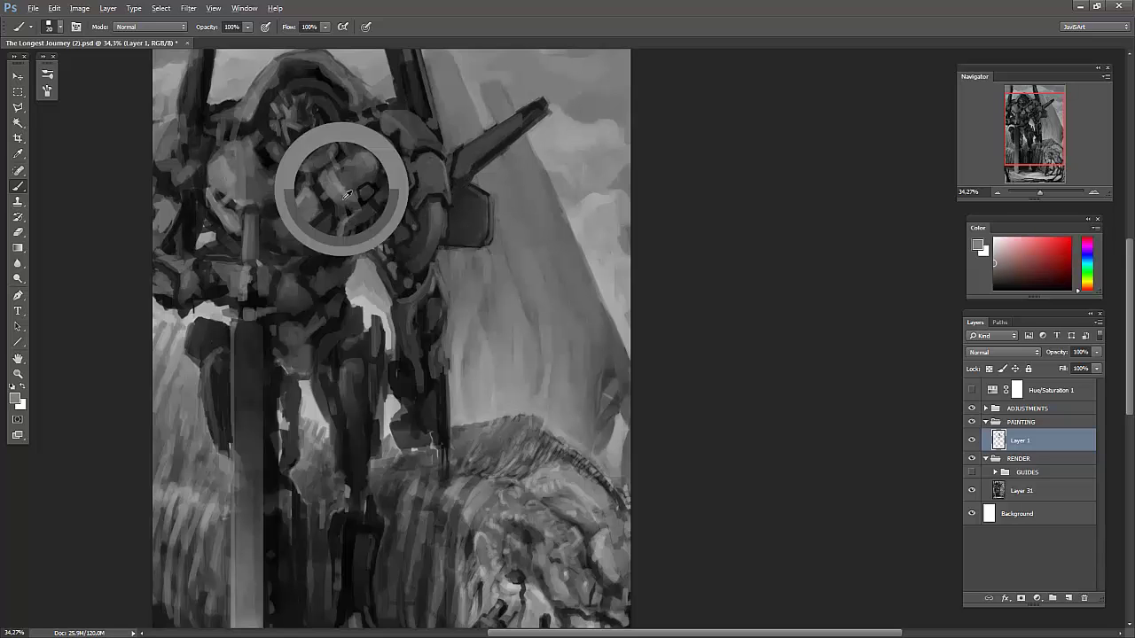
mouse_move(233, 141)
left_mouse_down()
mouse_move(253, 149)
mouse_move(177, 155)
mouse_move(159, 182)
left_mouse_up()
left_click_drag(328, 266, 353, 264)
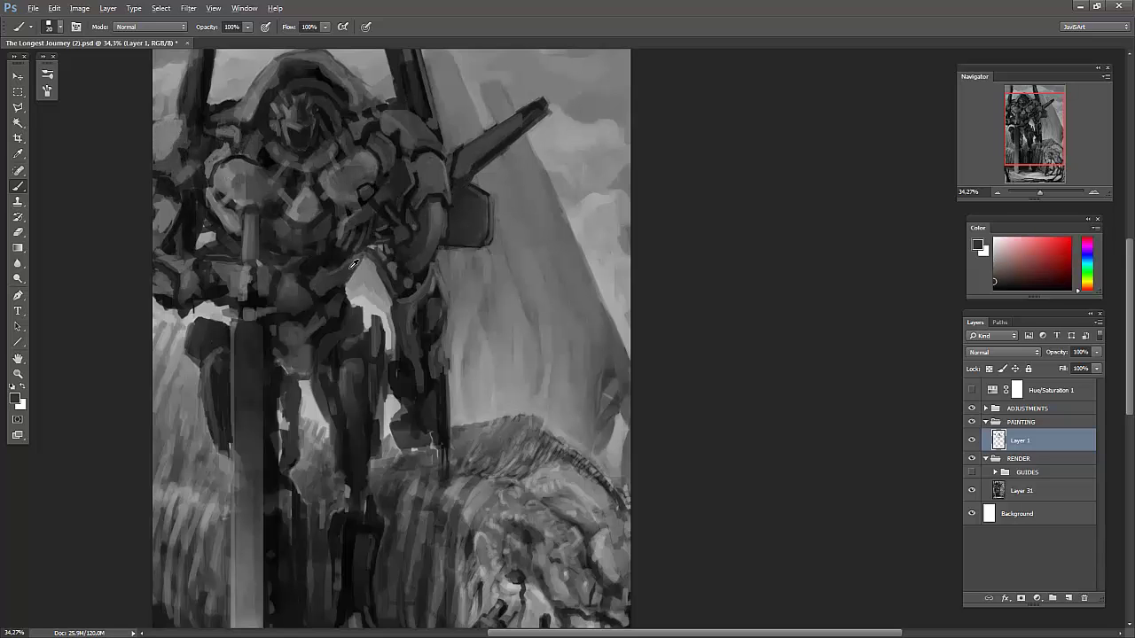
- Block in near-black armour shapes across the mech's chest
left_click(330, 187, "alt")
left_click_drag(289, 220, 266, 238)
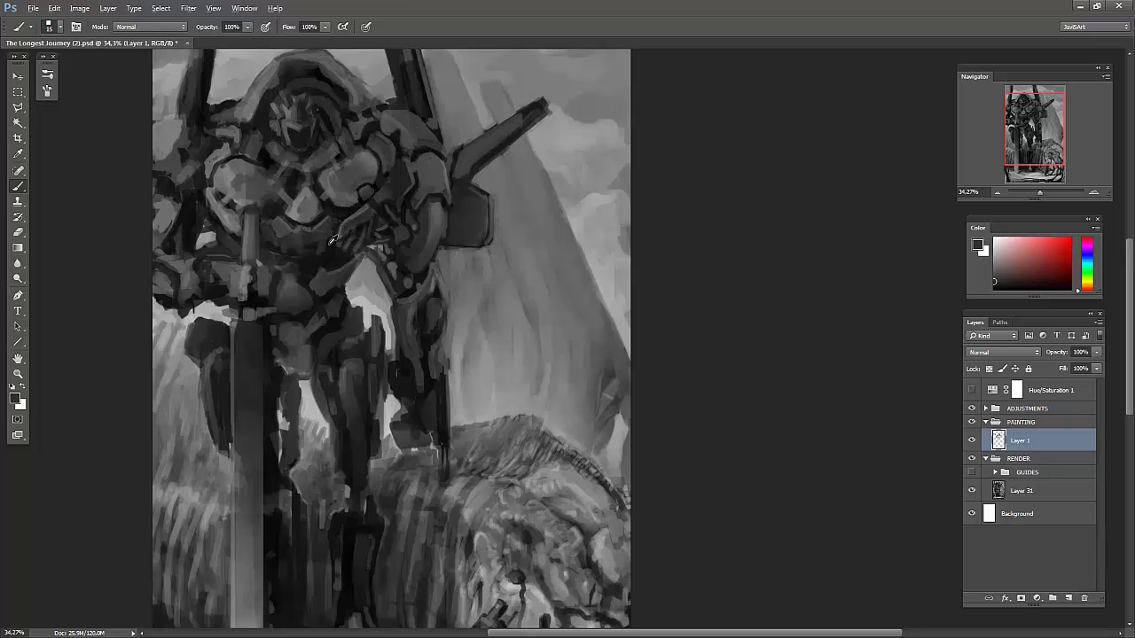
left_click(361, 188, "alt")
left_click(314, 222, "alt")
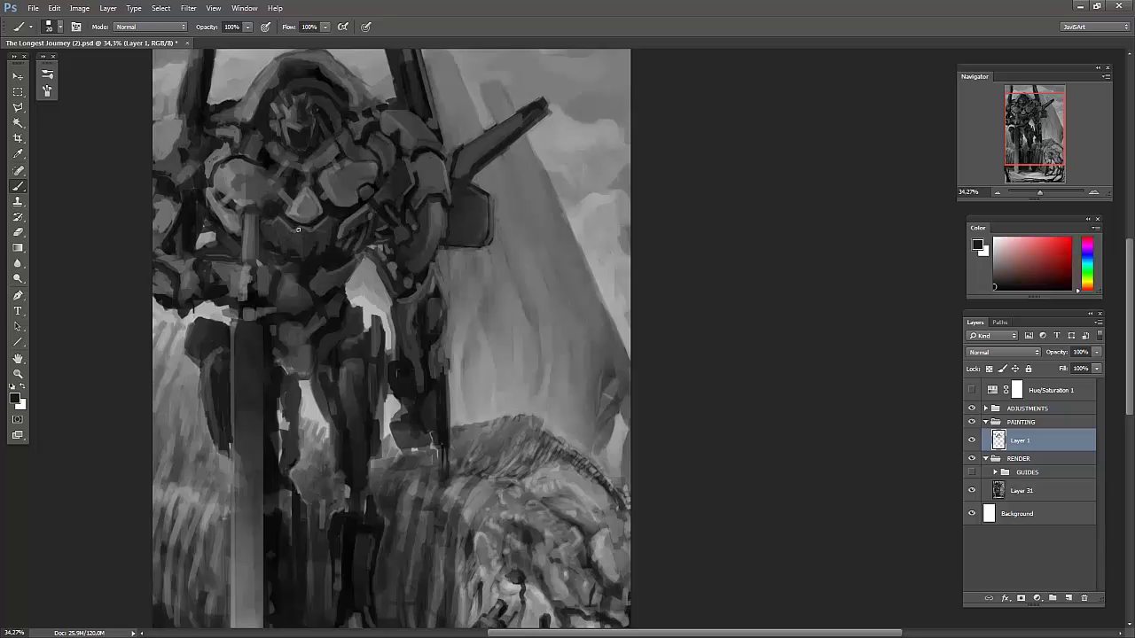
left_click(298, 230, "alt")
left_click_drag(261, 228, 643, 217)
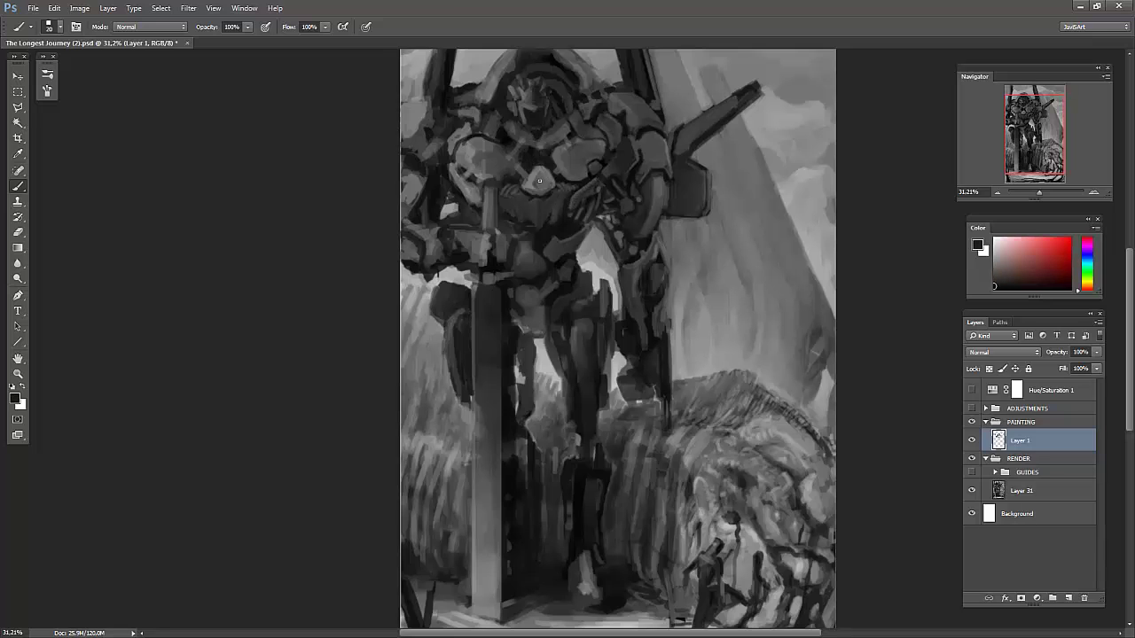
left_click(647, 177, "alt")
left_click(599, 151, "alt")
left_click(555, 184, "alt")
left_click(563, 216, "alt")
mouse_move(559, 222)
left_mouse_down()
mouse_move(523, 247)
mouse_move(512, 227)
left_mouse_up()
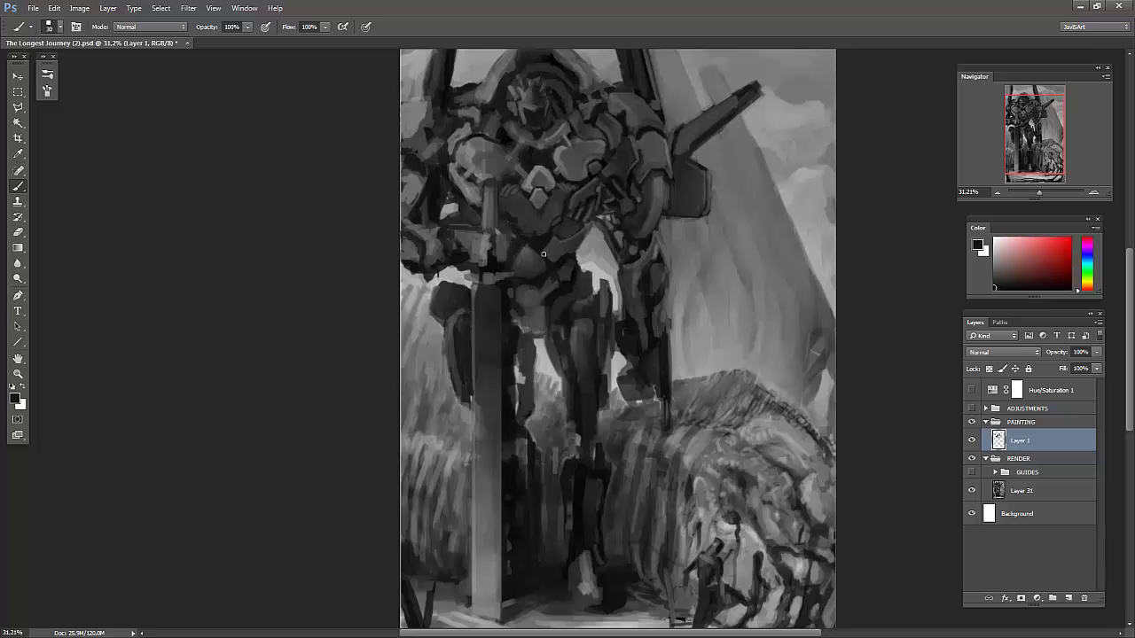
left_click(517, 219, "alt")
- Enlarge the brush, mirror the canvas to check the design, then add a new empty layer
key("bracketright")
key("bracketright")
key("bracketright")
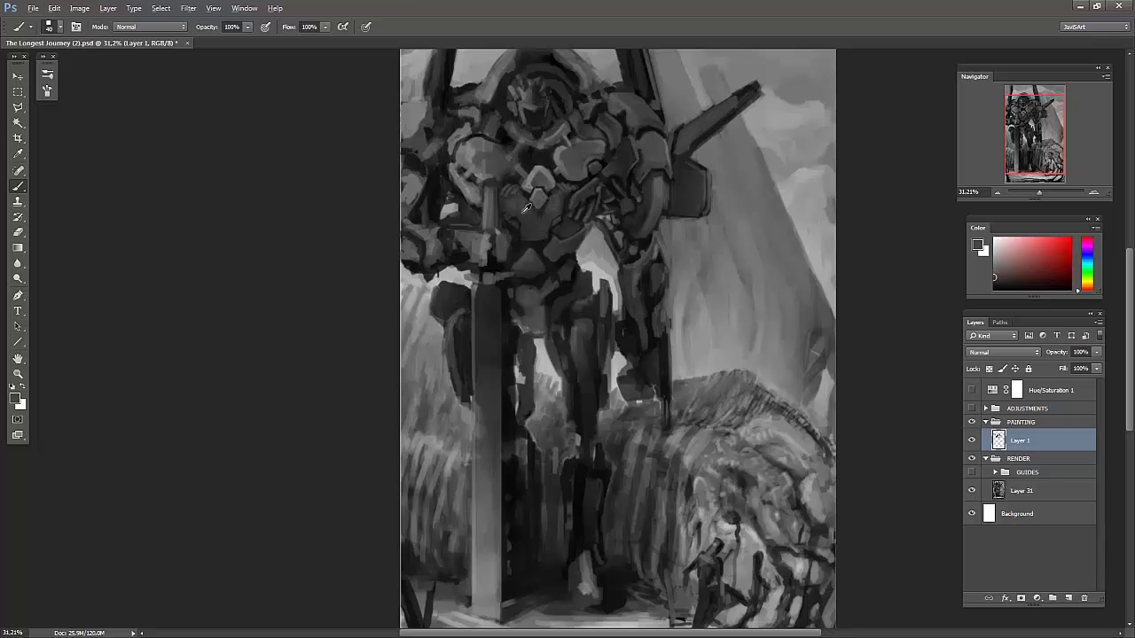
key("ctrl+shift+h")
left_click(696, 189, "alt")
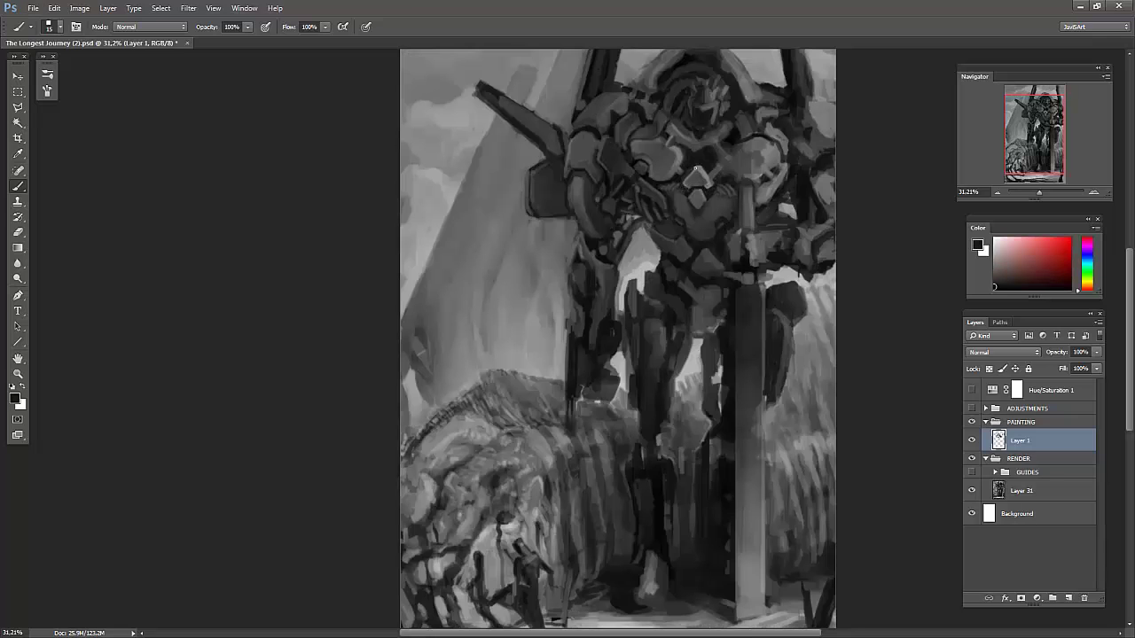
key("ctrl+shift+h")
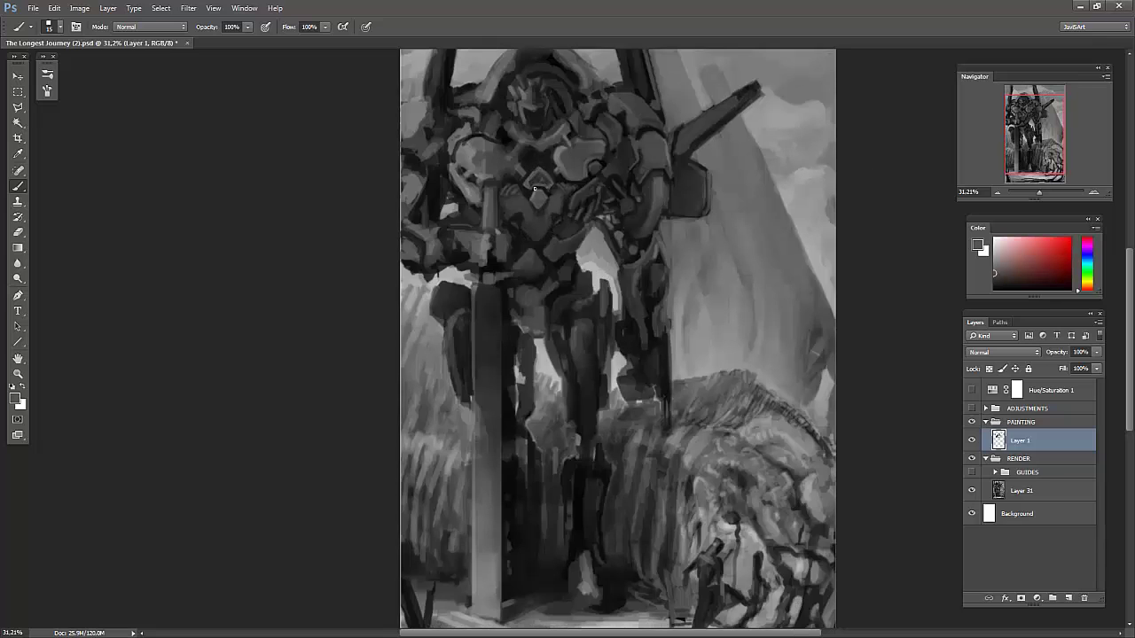
key("ctrl+shift+h")
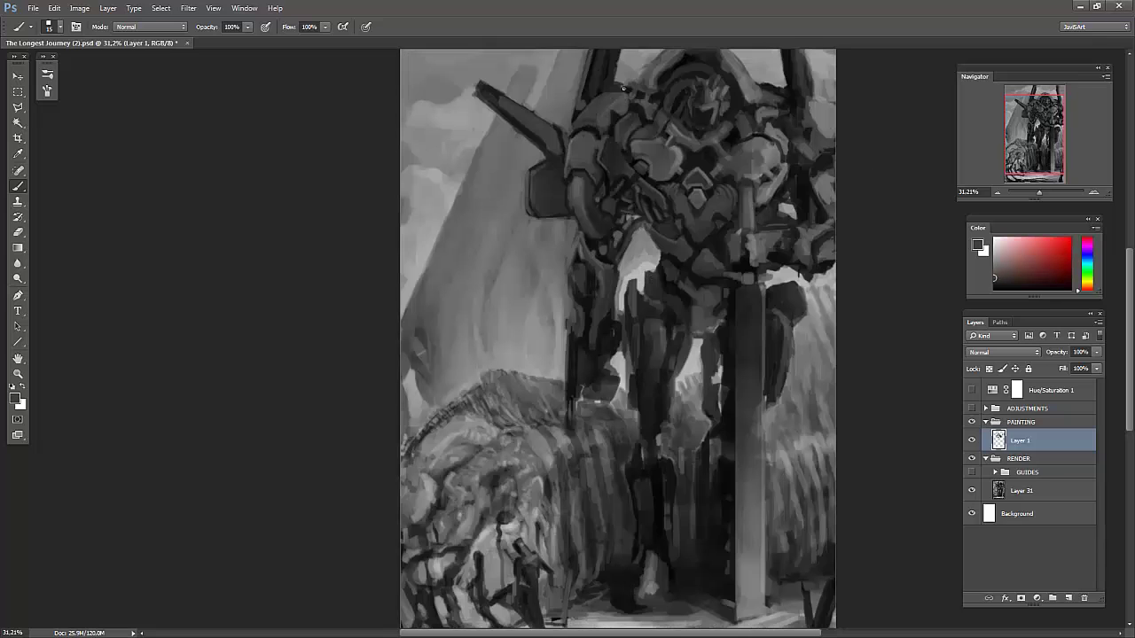
left_click(710, 200, "alt")
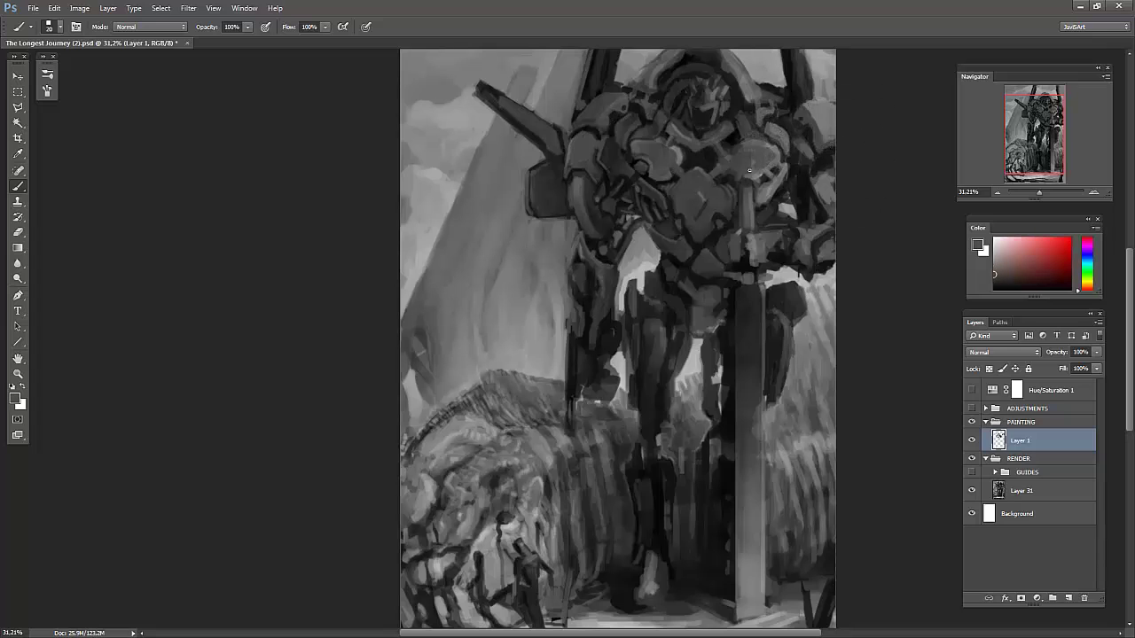
left_click(750, 124, "alt")
left_click(547, 174, "alt")
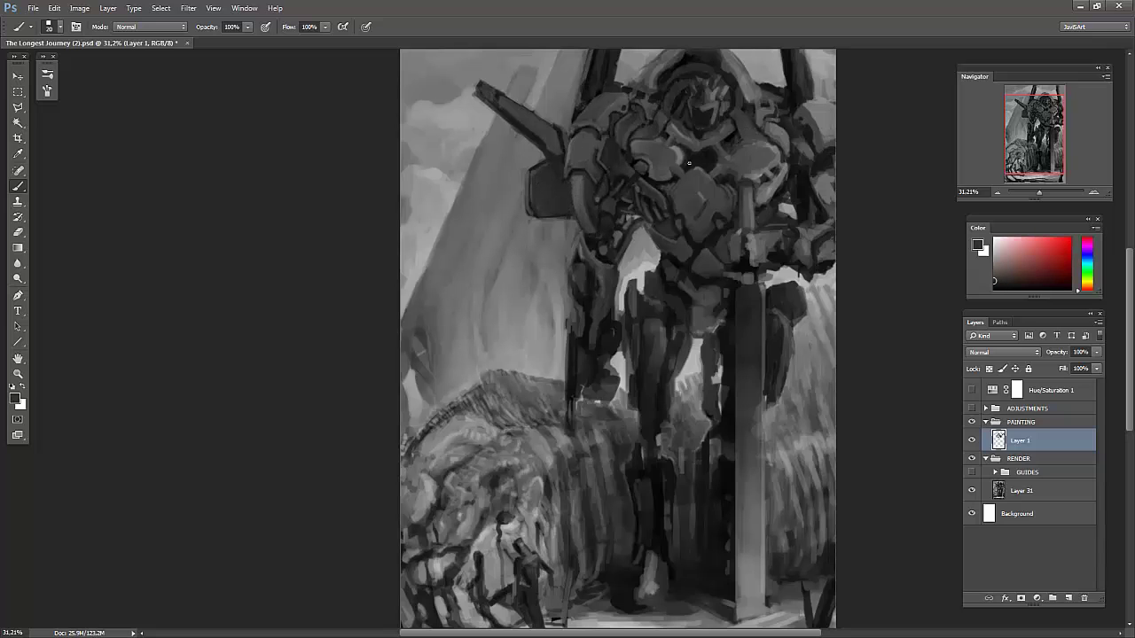
key("ctrl+shift+alt+n")
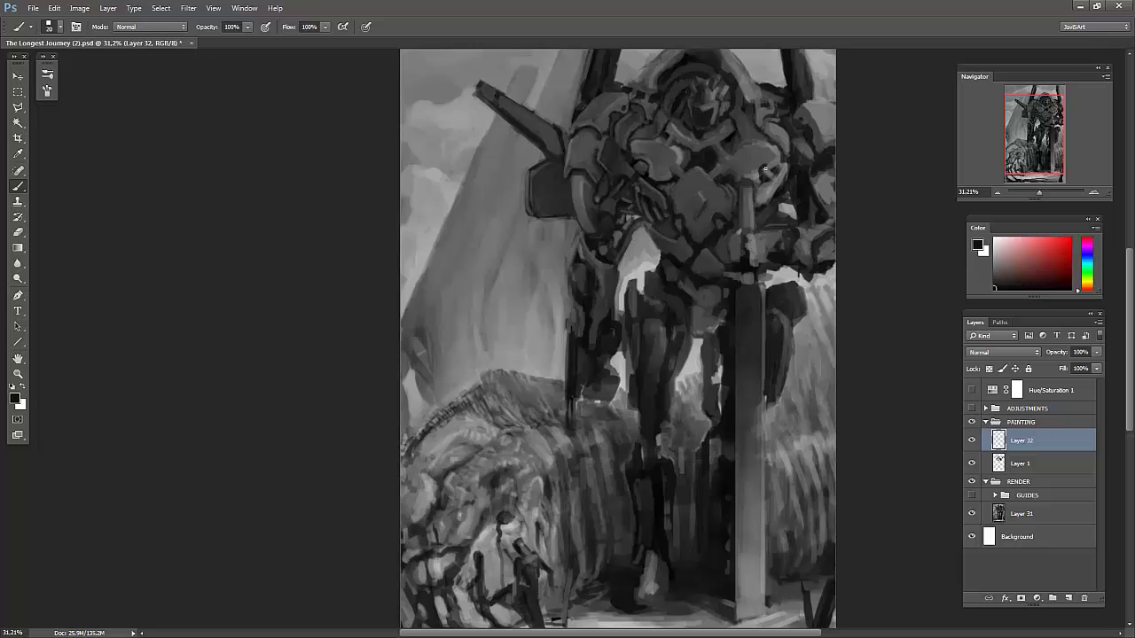
- Create another new layer, Layer 33, and flip the canvas horizontally
left_click(797, 168, "alt")
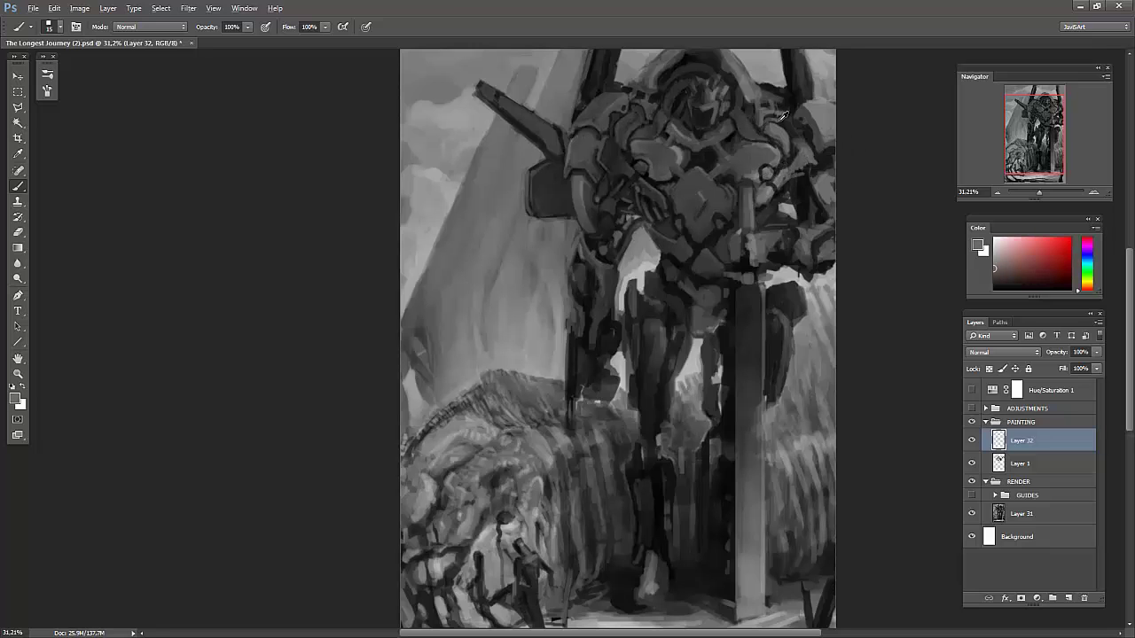
key("c")
key("b")
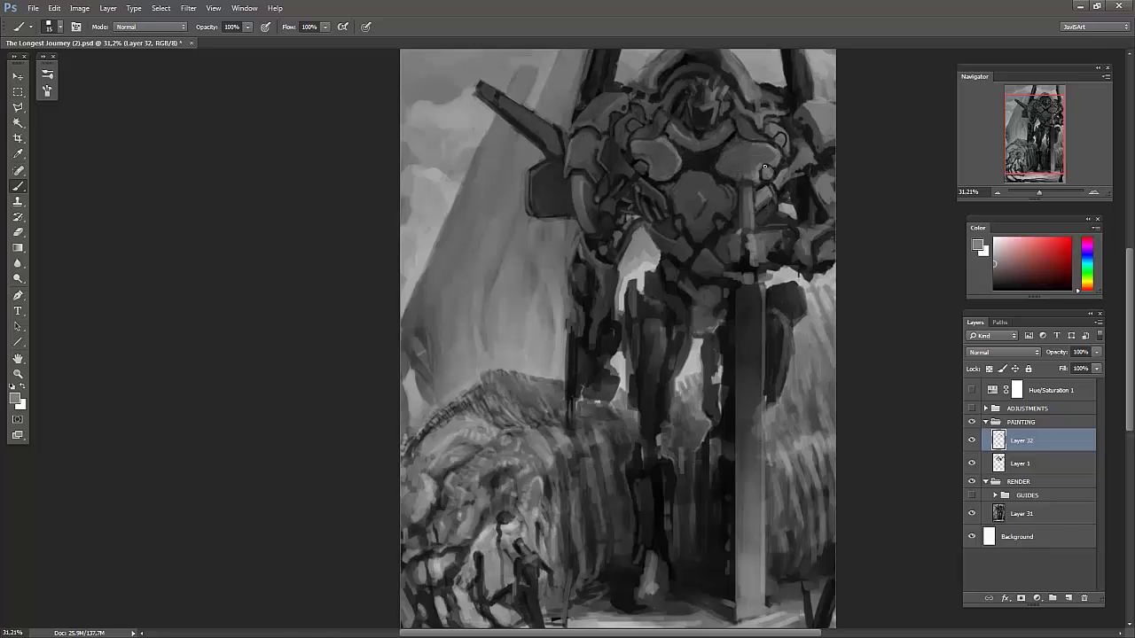
key("ctrl+shift+alt+n")
key("h")
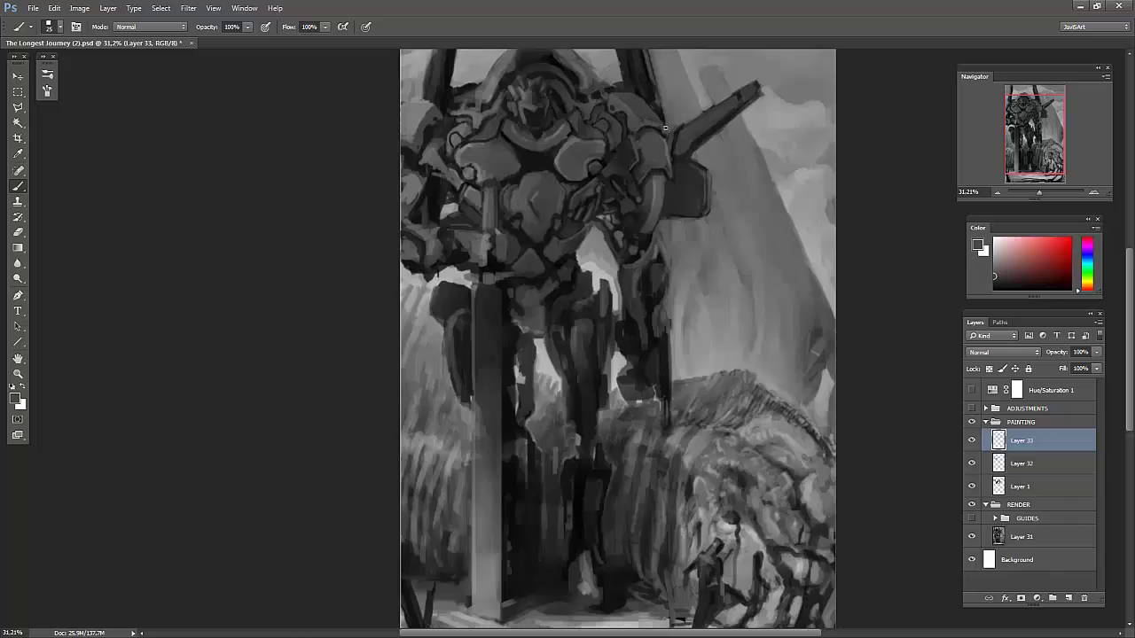
left_click(581, 144, "alt")
- Zoom in and outline the mech's chest plates in dark strokes, checking it mirrored
scroll(496, 186, "up", 1)
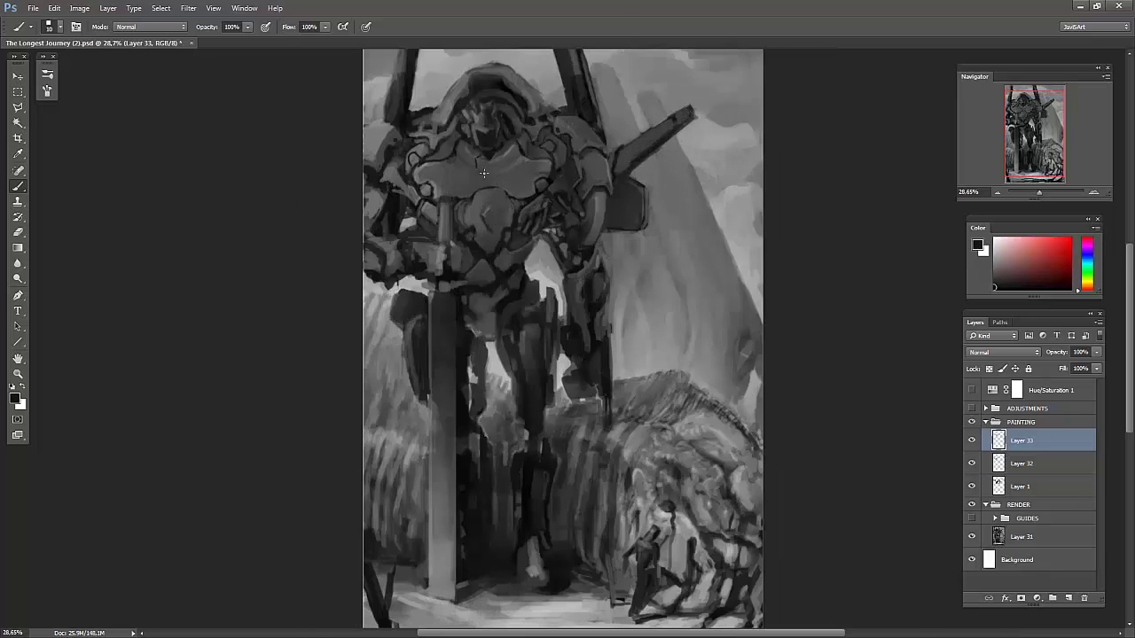
scroll(442, 220, "up", 1)
scroll(359, 271, "up", 1)
key("bracketright")
key("bracketright")
key("bracketright")
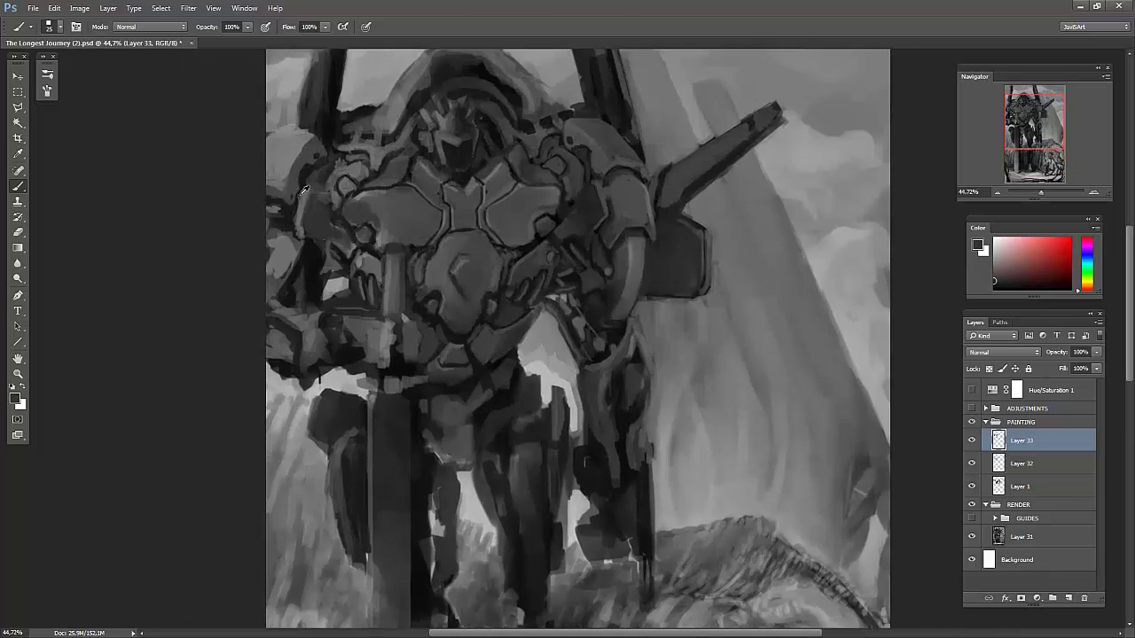
key("bracketleft")
key("bracketleft")
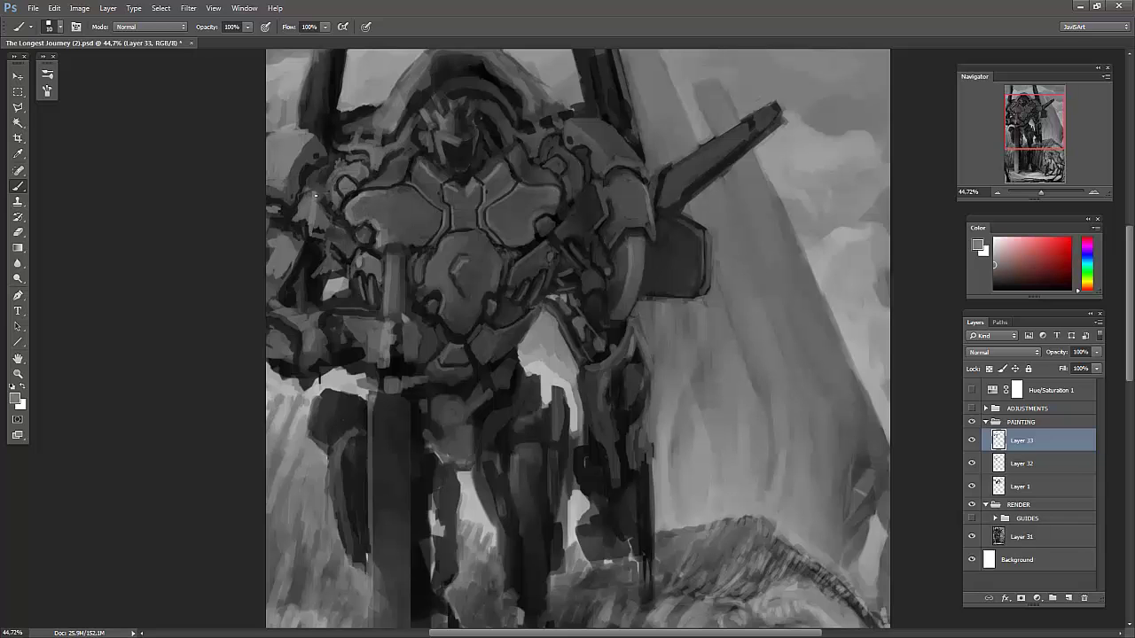
left_click_drag(325, 195, 311, 232)
key("ctrl+shift+h")
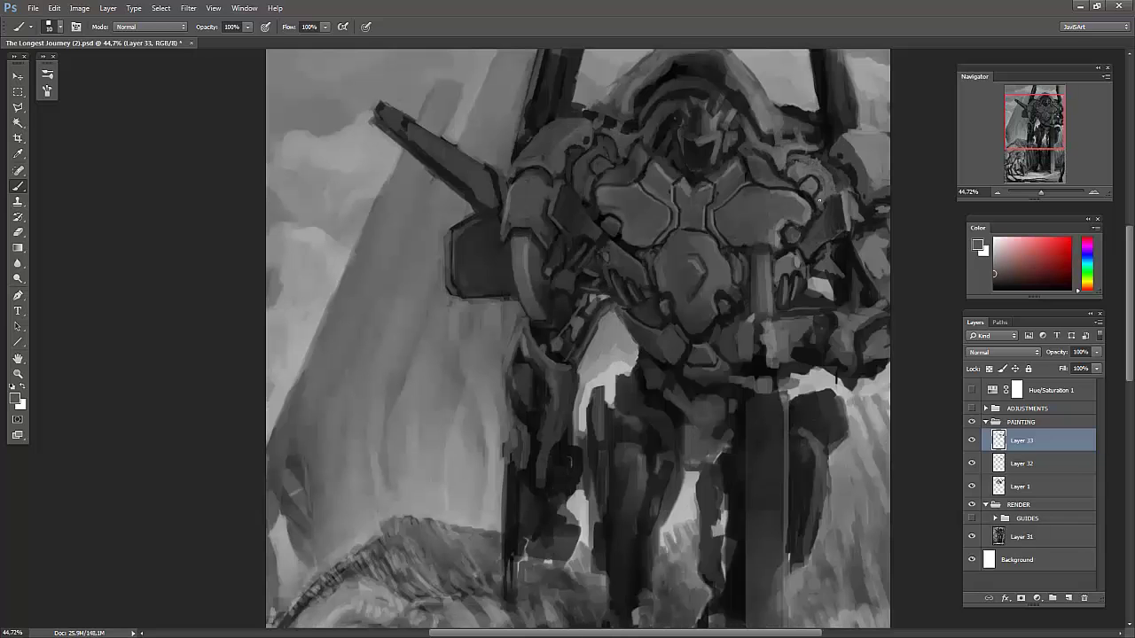
left_click(586, 207, "alt")
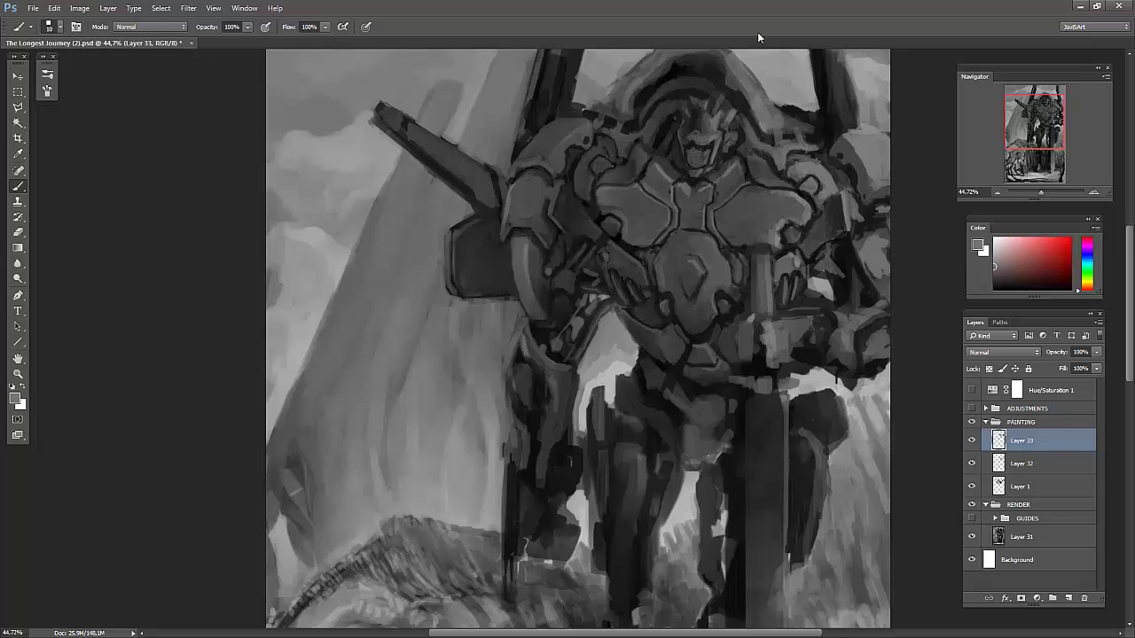
key("ctrl+shift+h")
- Paint the hand gripping the sword hilt, with light grey highlights along the arm
mouse_move(393, 339)
left_mouse_down()
mouse_move(365, 358)
mouse_move(334, 328)
left_mouse_up()
left_click(359, 330, "alt")
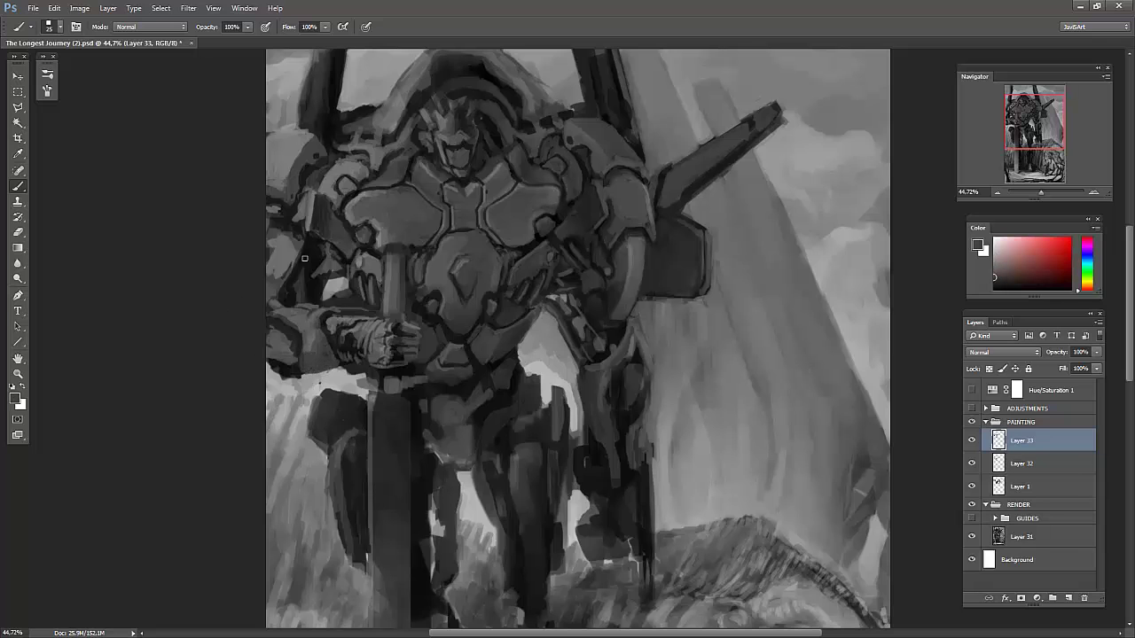
key("ctrl+shift+h")
scroll(505, 193, "down", 1)
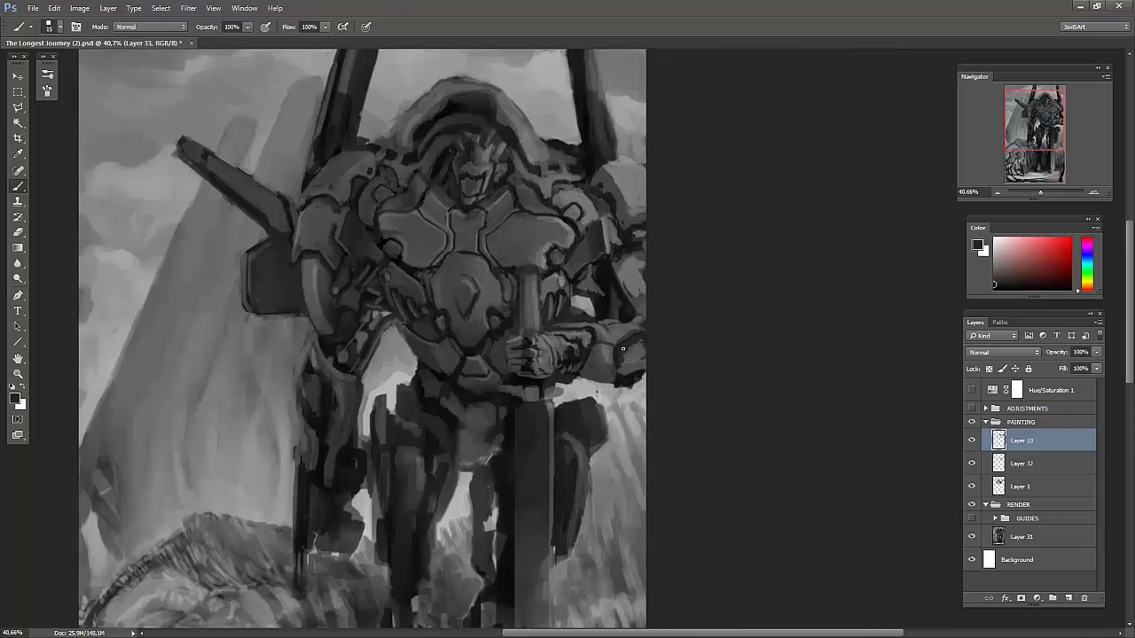
left_click_drag(628, 339, 581, 386)
mouse_move(639, 359)
left_mouse_down()
mouse_move(594, 363)
mouse_move(586, 383)
mouse_move(614, 372)
mouse_move(625, 349)
mouse_move(581, 306)
left_mouse_up()
left_click(573, 332, "alt")
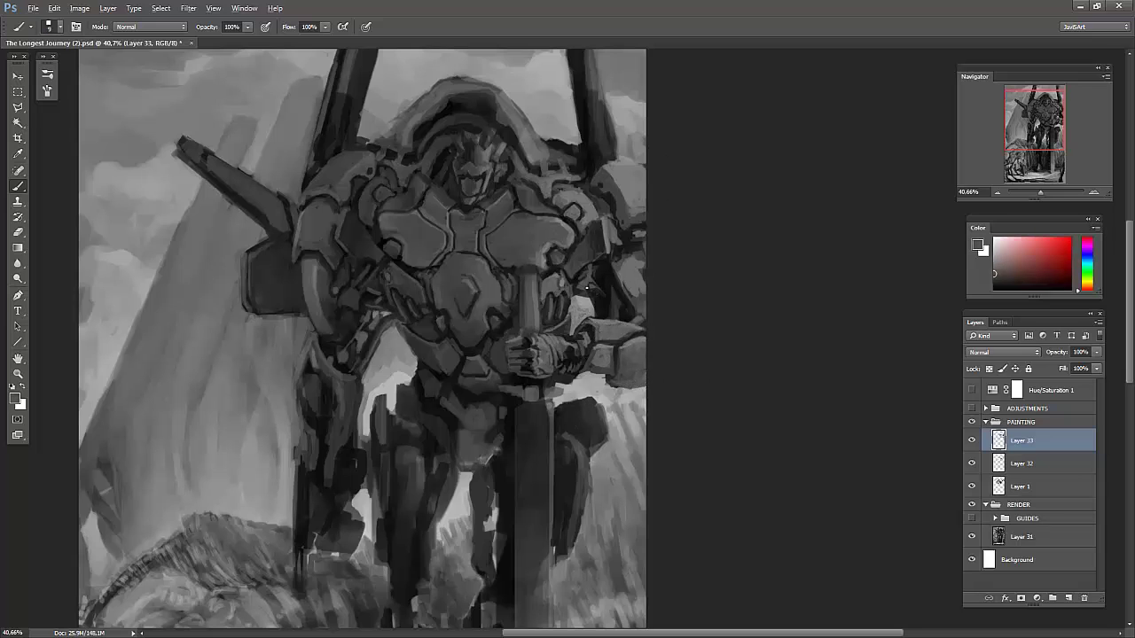
- Add short near-black accents on the mech's shoulder
left_click(588, 289, "alt")
left_click_drag(621, 232, 590, 225)
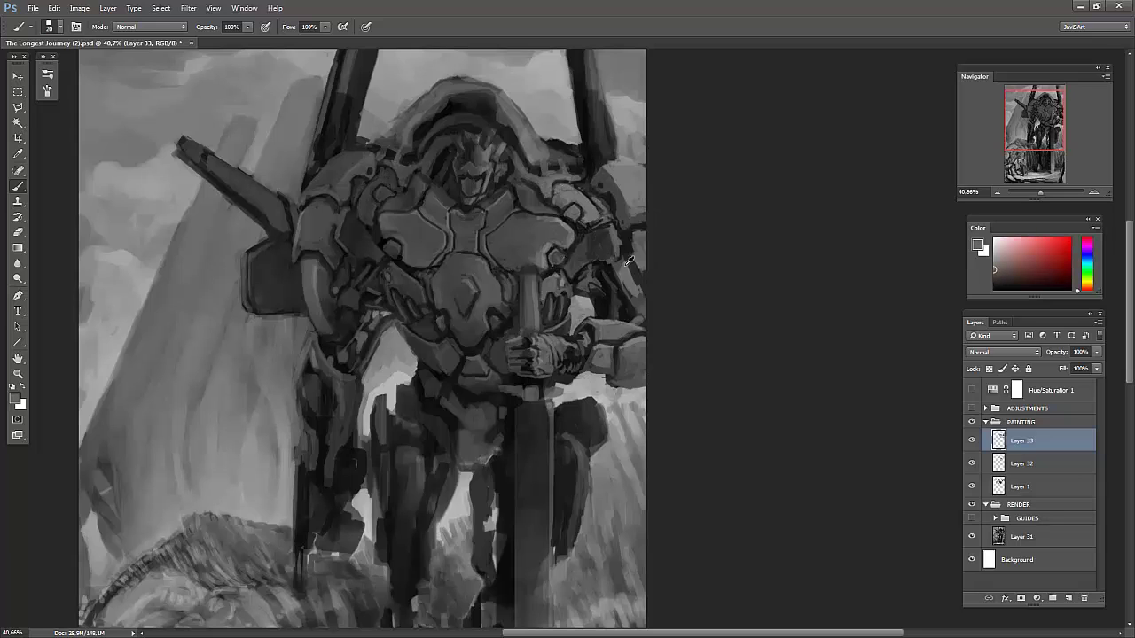
left_click_drag(581, 245, 566, 258)
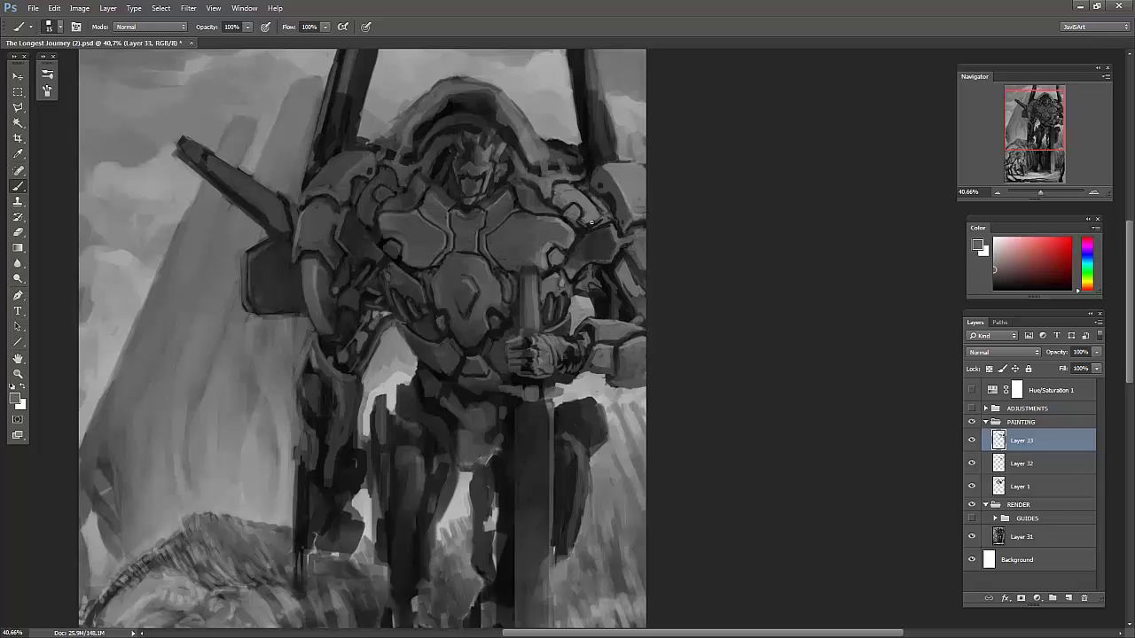
key("bracketright")
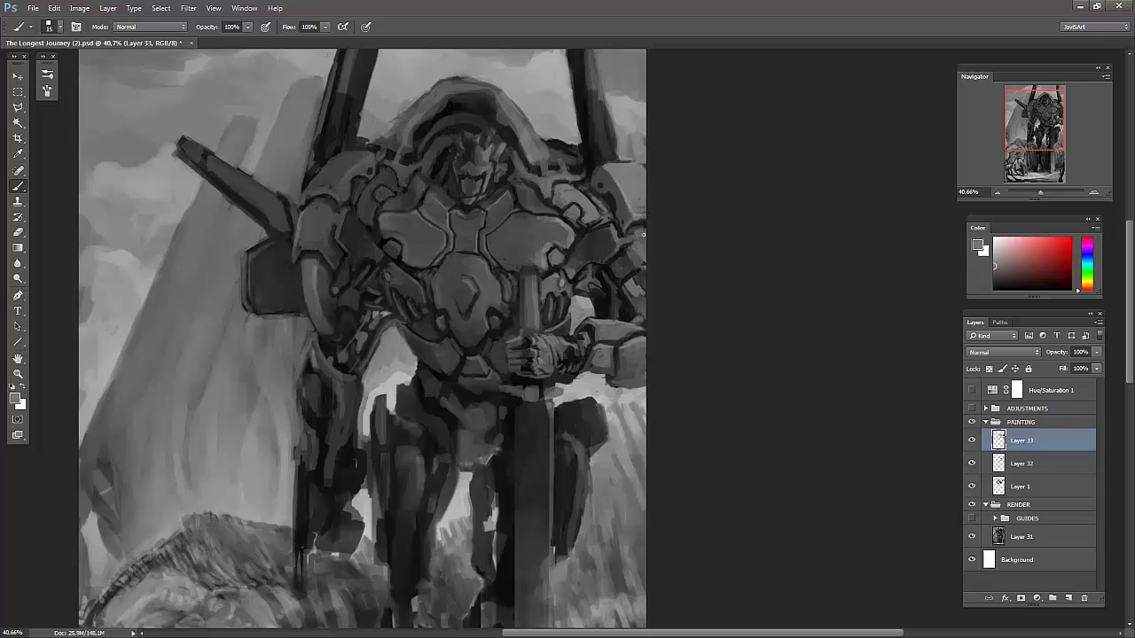
key("bracketleft")
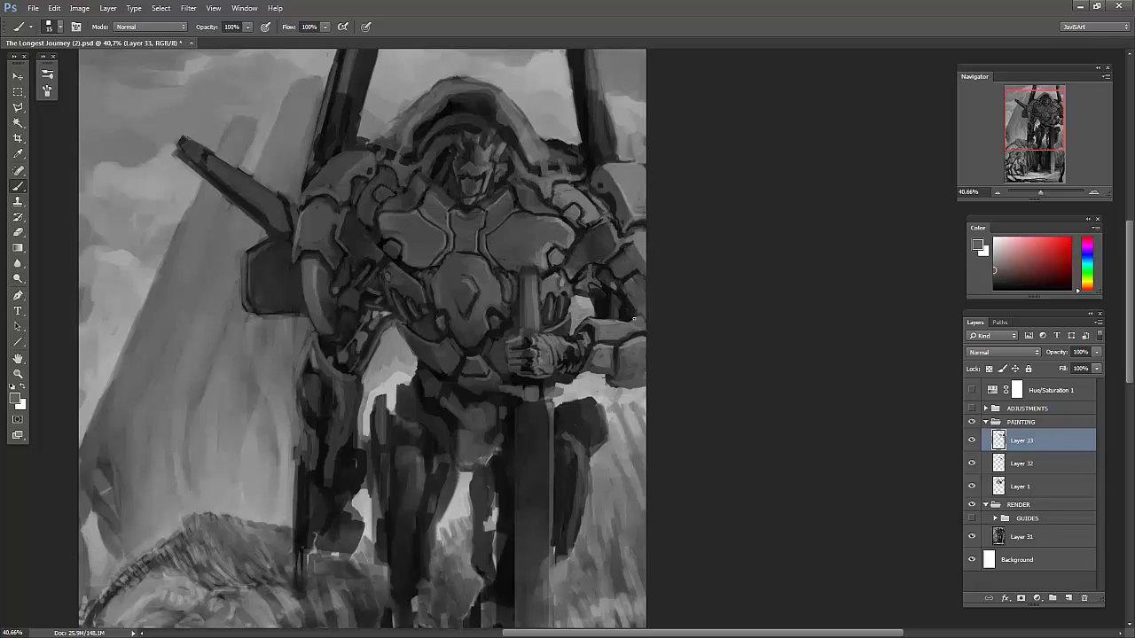
left_click_drag(626, 208, 598, 327)
- Flip the canvas and paint a dark stroke along the forearm's lower edge
key("h")
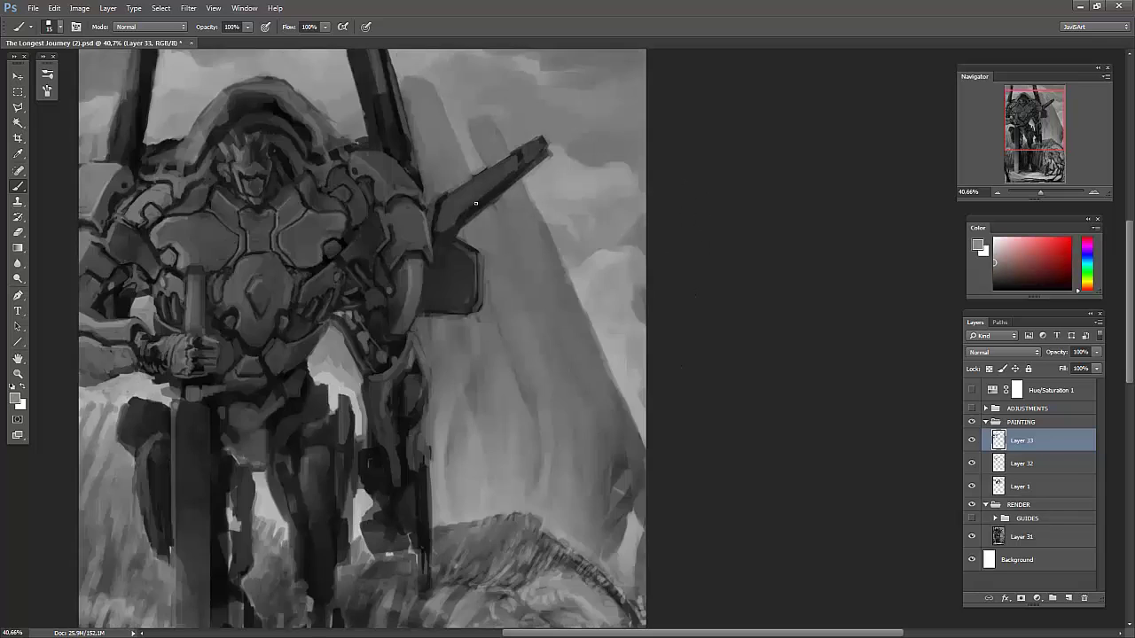
scroll(224, 226, "up", 1)
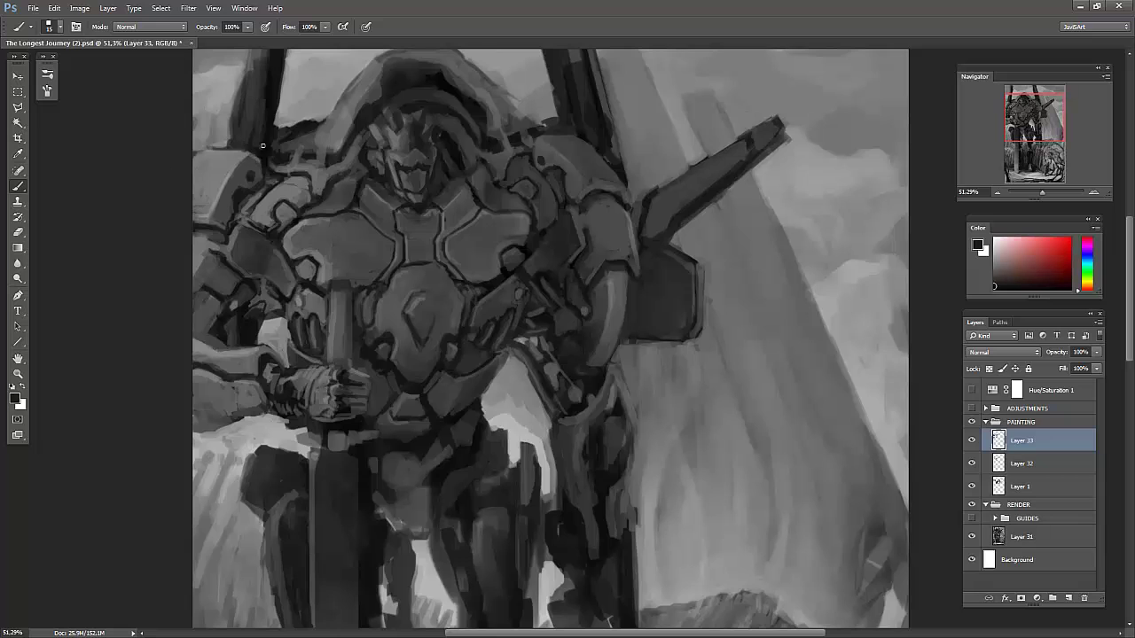
left_click_drag(392, 402, 369, 340)
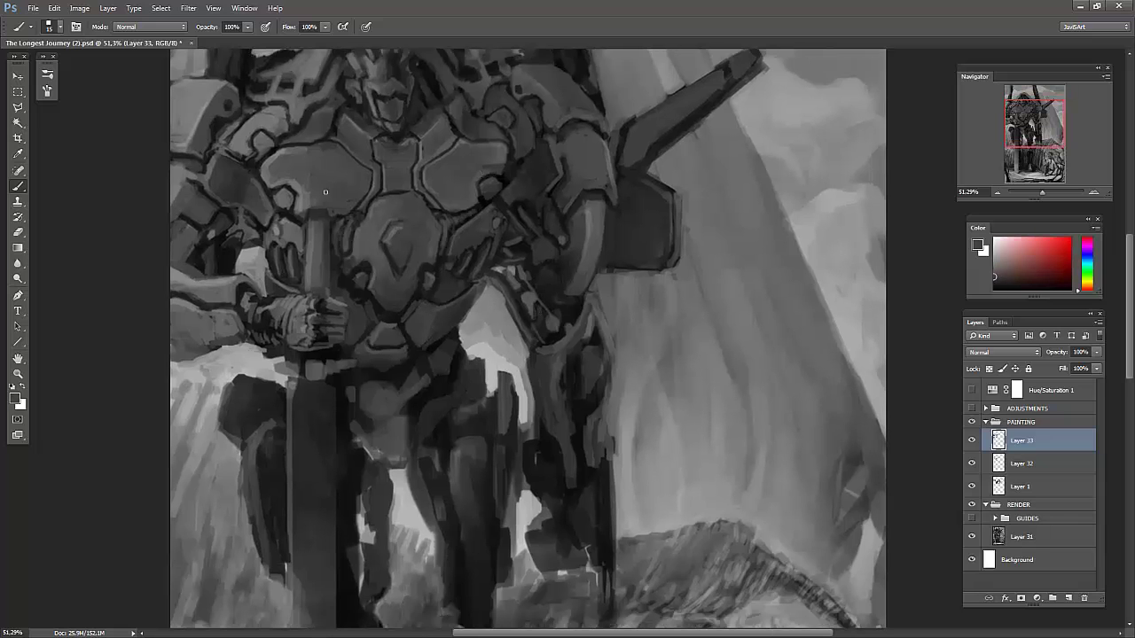
left_click_drag(228, 335, 178, 337)
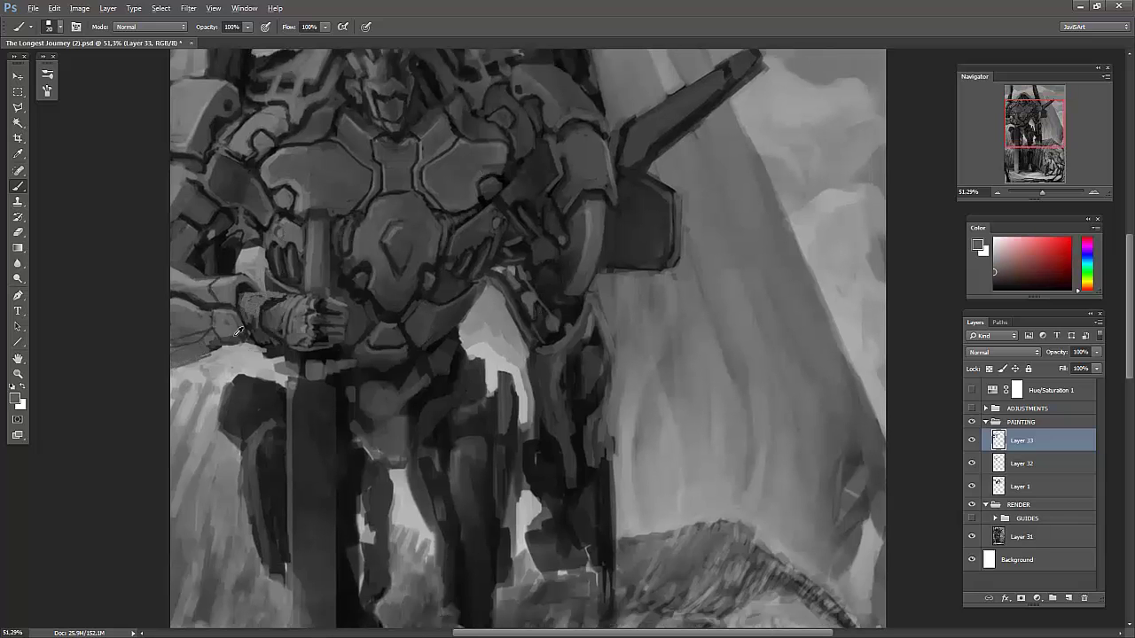
key("ctrl+shift+h")
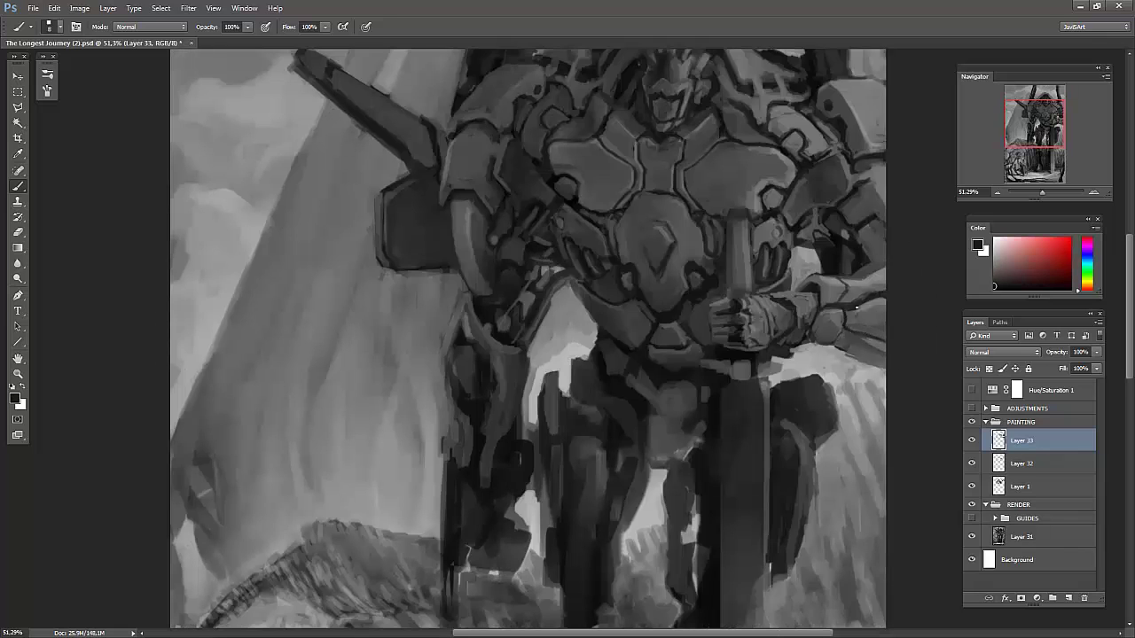
- Paint light grey on the upper forearm and light faceted strokes over the mech's head
left_click(825, 295, "alt")
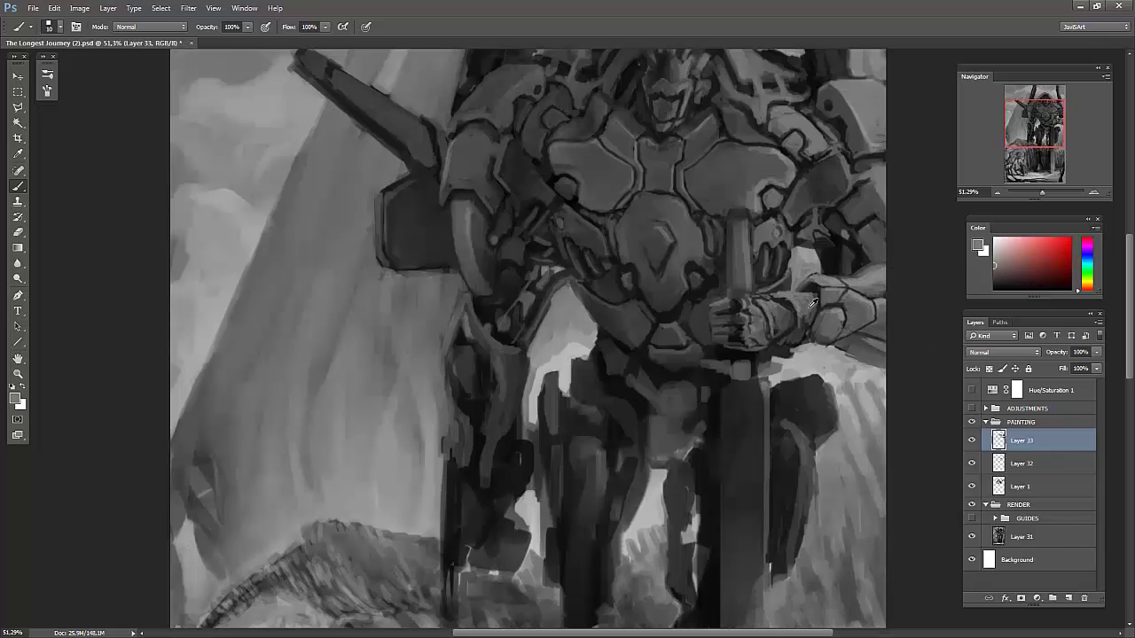
mouse_move(789, 312)
left_mouse_down()
mouse_move(808, 302)
mouse_move(812, 340)
mouse_move(769, 343)
left_mouse_up()
left_click_drag(843, 257, 859, 229)
left_click(856, 221, "alt")
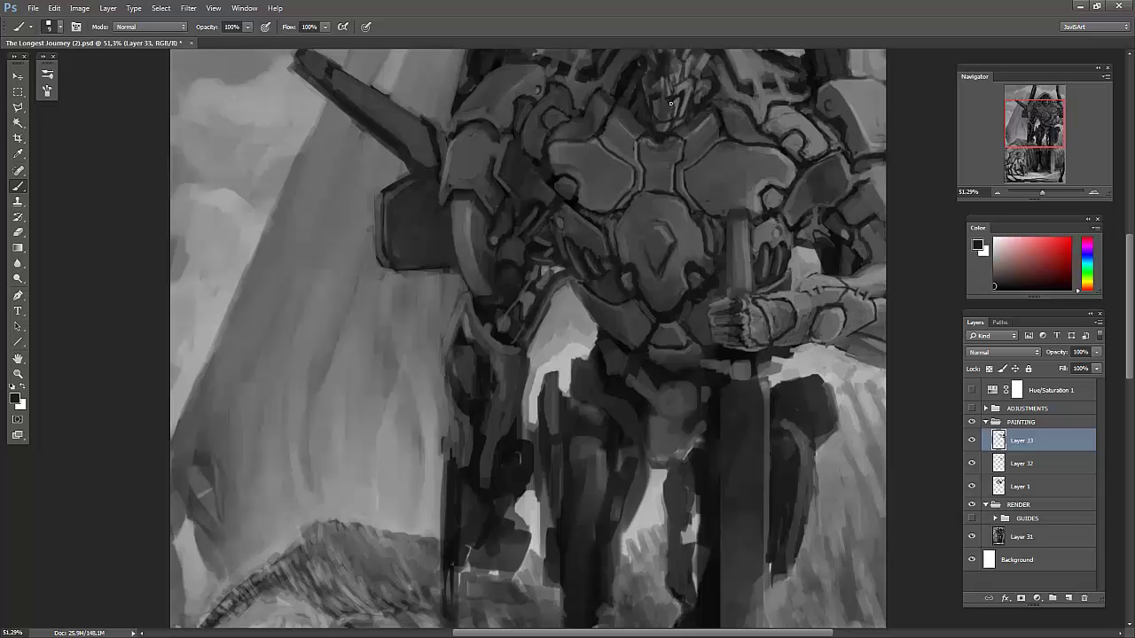
mouse_move(667, 89)
left_mouse_down()
mouse_move(663, 117)
mouse_move(705, 96)
left_mouse_up()
mouse_move(657, 60)
left_mouse_down()
mouse_move(666, 108)
mouse_move(656, 163)
left_mouse_up()
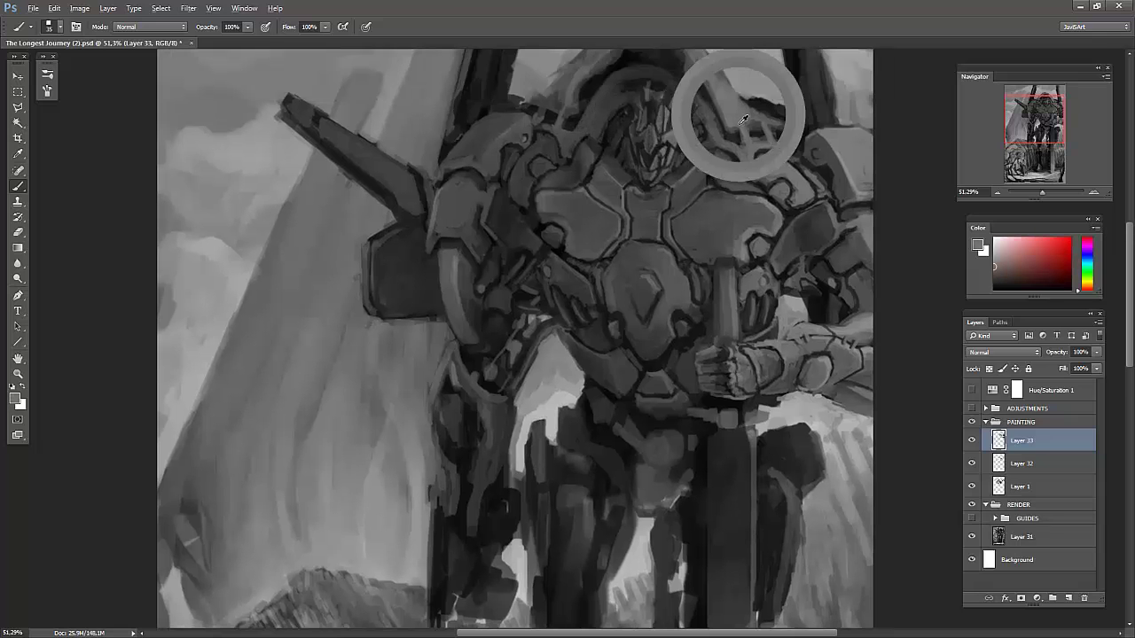
left_click_drag(739, 116, 724, 123)
left_click_drag(565, 117, 552, 153)
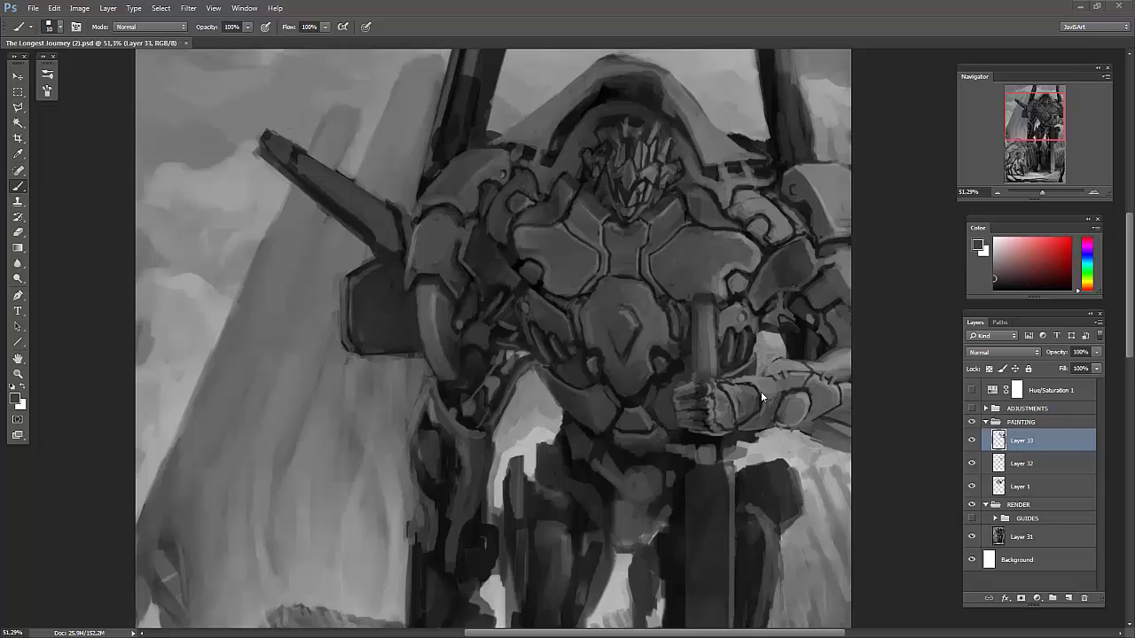
left_click_drag(320, 192, 365, 140)
- Lighten the shoulder joint and outline the hip and thigh in dark and light greys
left_click(387, 291, "alt")
scroll(441, 316, "down", 2)
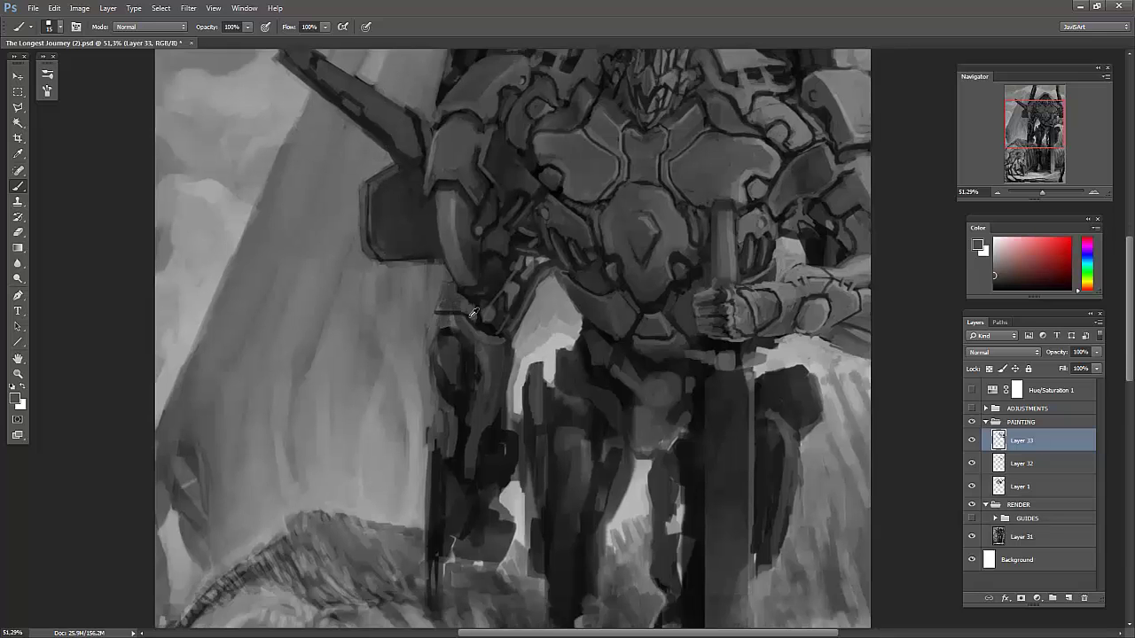
left_click_drag(486, 293, 534, 232)
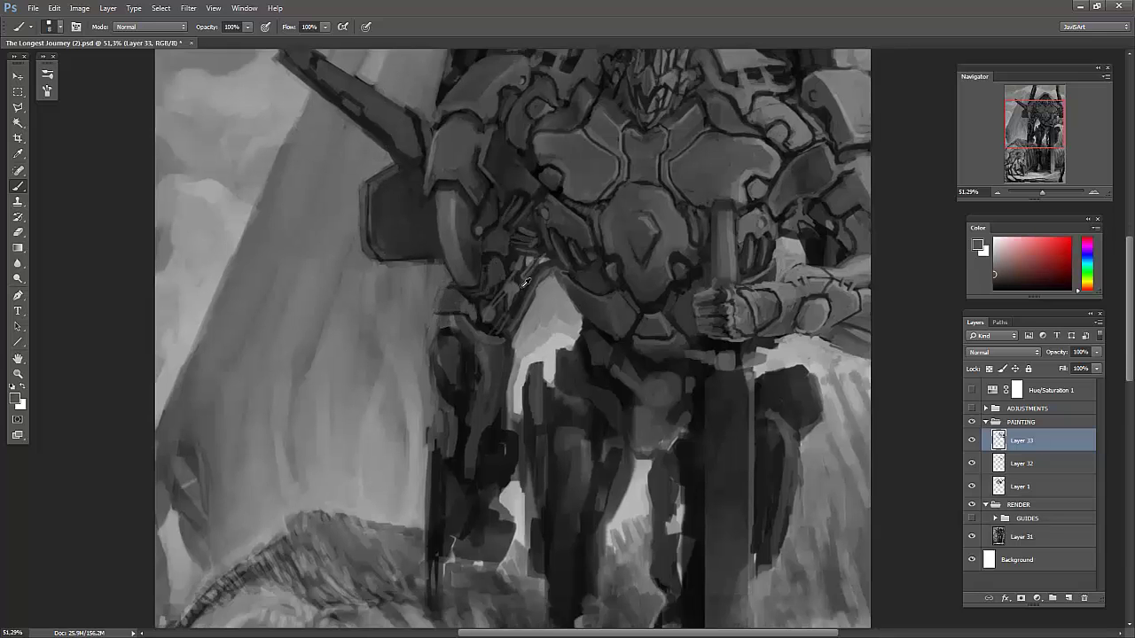
left_click(584, 226, "alt")
mouse_move(461, 368)
left_mouse_down()
mouse_move(448, 329)
mouse_move(450, 467)
left_mouse_up()
left_click(471, 337, "alt")
left_click_drag(511, 335, 513, 386)
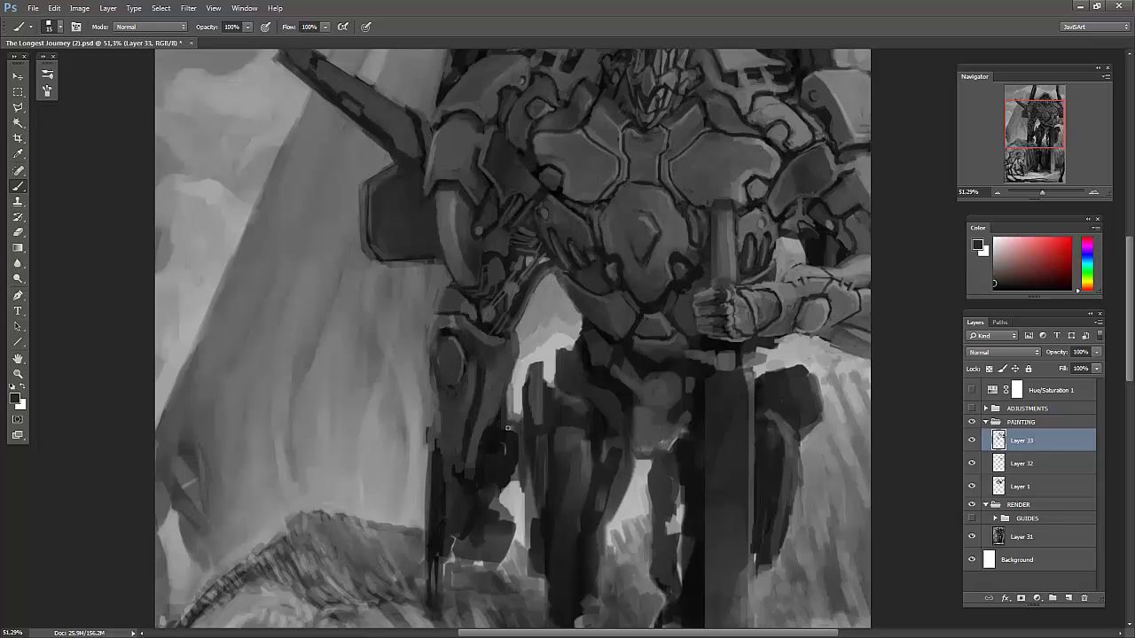
left_click(440, 309, "alt")
left_click_drag(444, 479, 453, 368)
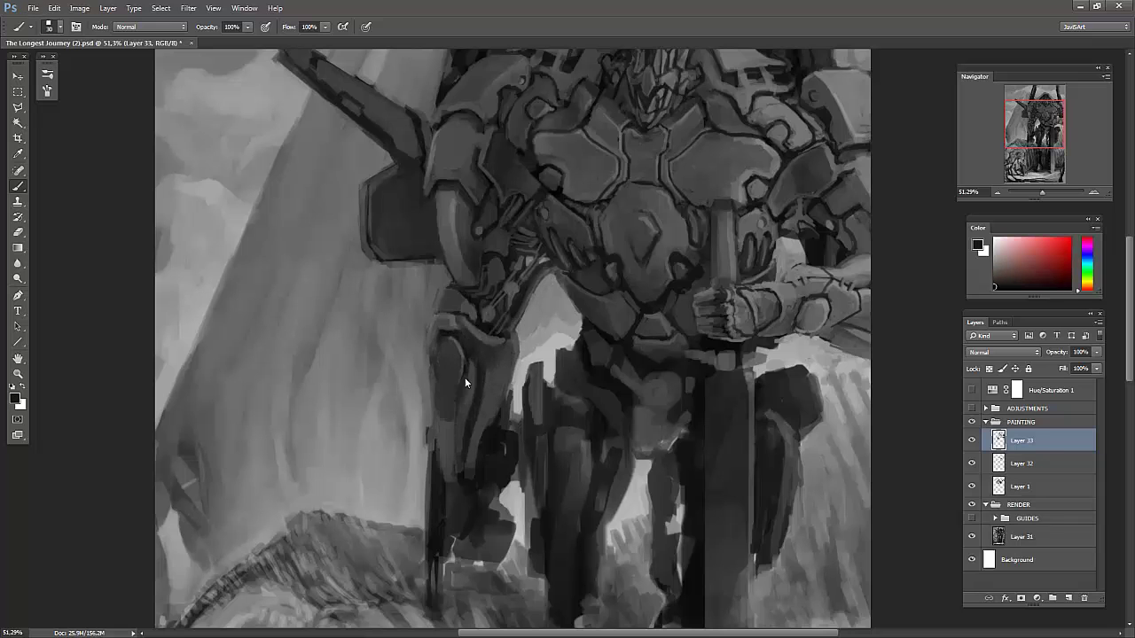
- Mirror the canvas to check, then refine the forearm and wrist cuff with finer strokes
key("h")
left_click(232, 320, "alt")
left_click(230, 286, "alt")
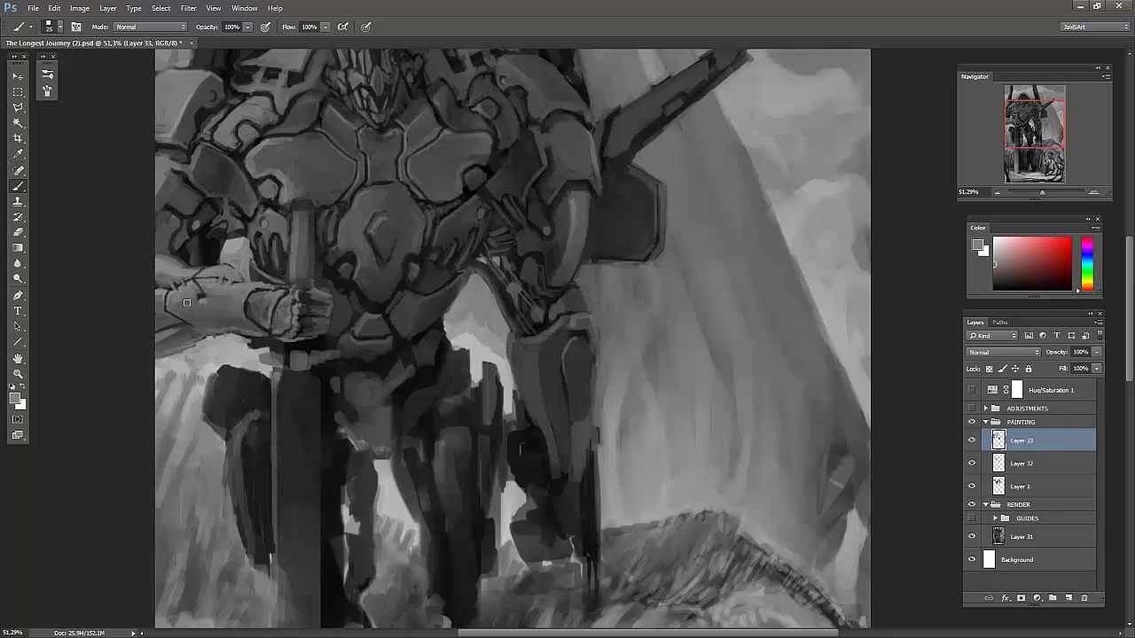
key("h")
left_click(744, 284, "alt")
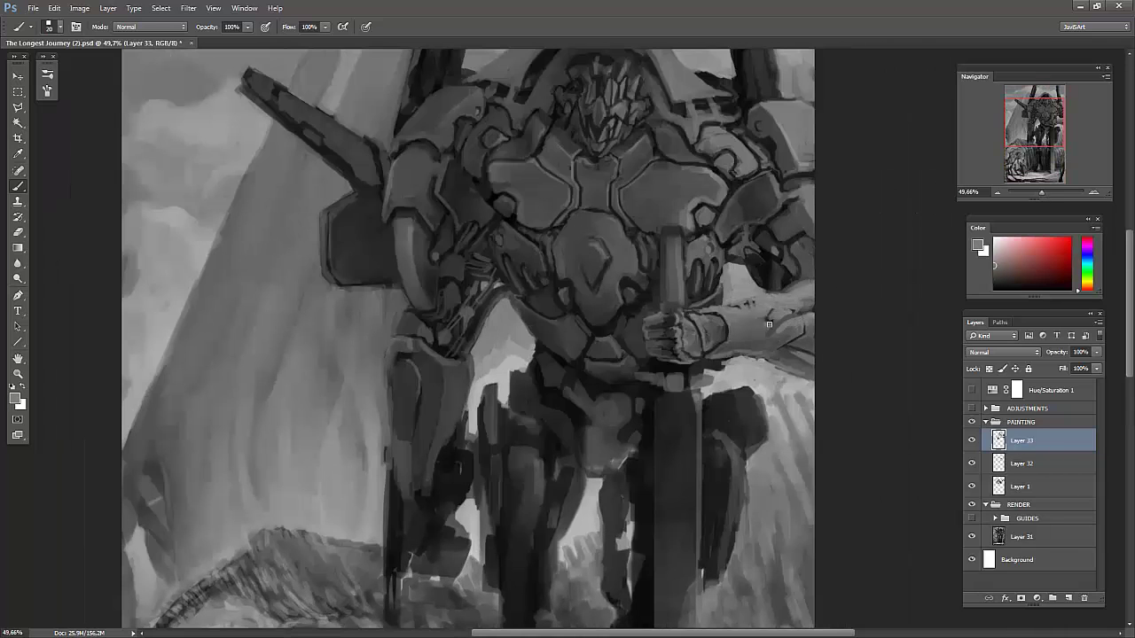
left_click_drag(745, 310, 776, 337)
left_click(762, 333, "alt")
left_click_drag(785, 266, 811, 244)
key("bracketleft")
mouse_move(688, 315)
left_mouse_down()
mouse_move(722, 350)
mouse_move(714, 315)
mouse_move(741, 321)
mouse_move(707, 343)
mouse_move(625, 364)
left_mouse_up()
- Add light and dark strokes across the forearm and darken the right shoulder edge
left_click_drag(710, 346, 634, 337)
left_click(674, 310, "alt")
mouse_move(723, 304)
left_mouse_down()
mouse_move(620, 326)
mouse_move(633, 344)
mouse_move(635, 331)
mouse_move(626, 364)
left_mouse_up()
left_click_drag(725, 341, 714, 320)
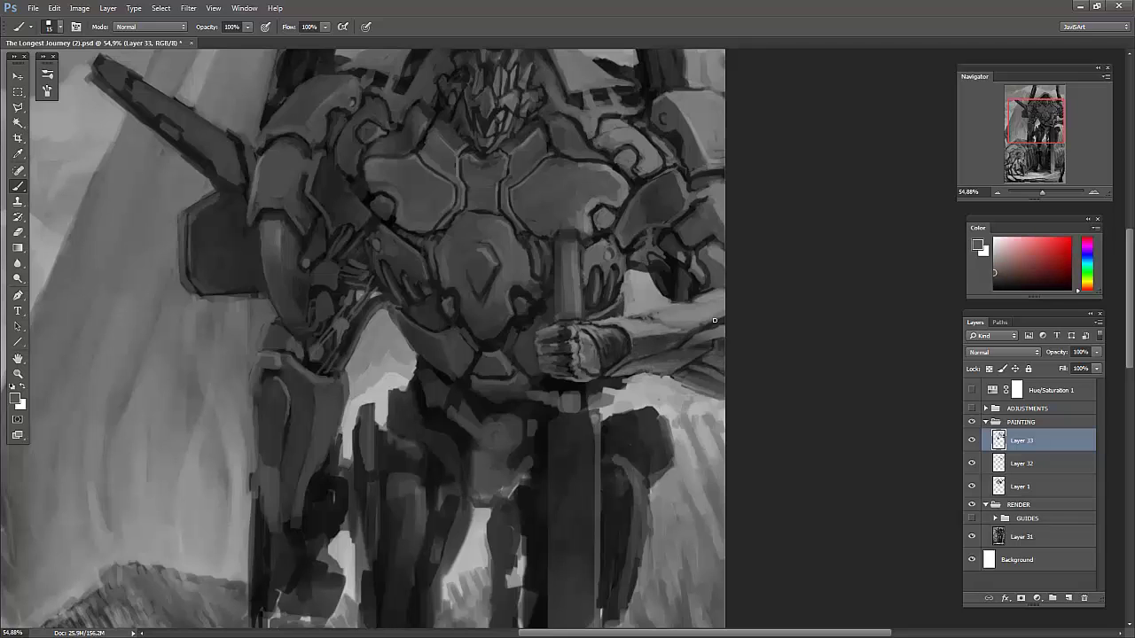
left_click_drag(688, 210, 648, 198)
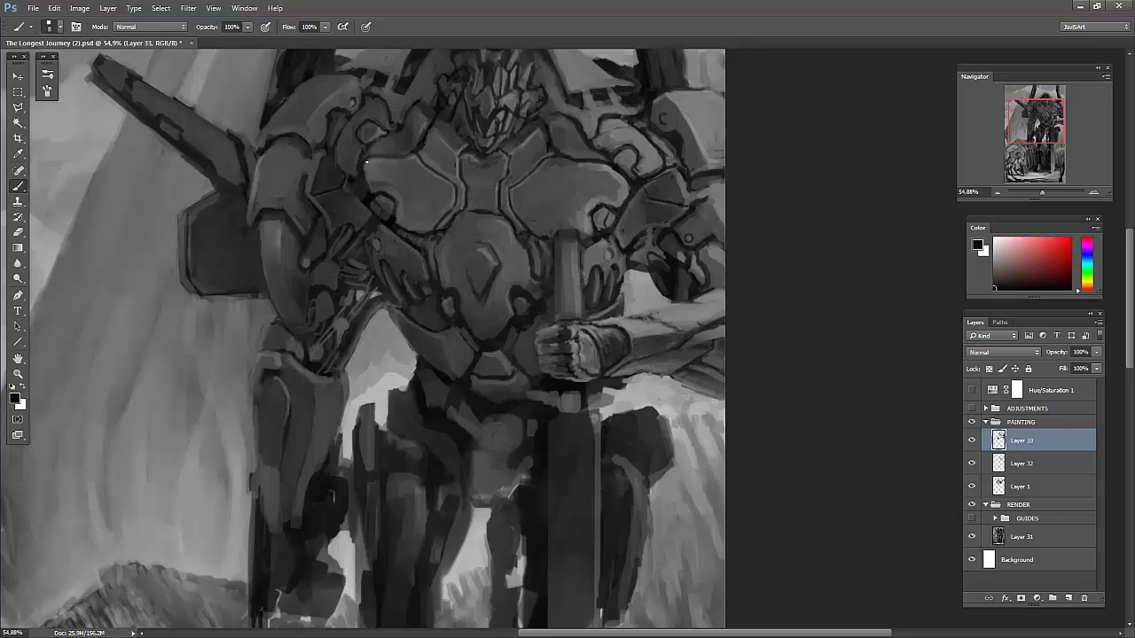
- Repaint the left leg's thigh plate and shin with light and dark shading
mouse_move(298, 394)
left_mouse_down()
mouse_move(297, 474)
mouse_move(279, 474)
left_mouse_up()
mouse_move(259, 360)
left_mouse_down()
mouse_move(297, 382)
mouse_move(326, 424)
left_mouse_up()
left_click_drag(283, 393, 275, 444)
mouse_move(302, 364)
left_mouse_down()
mouse_move(282, 461)
mouse_move(279, 603)
left_mouse_up()
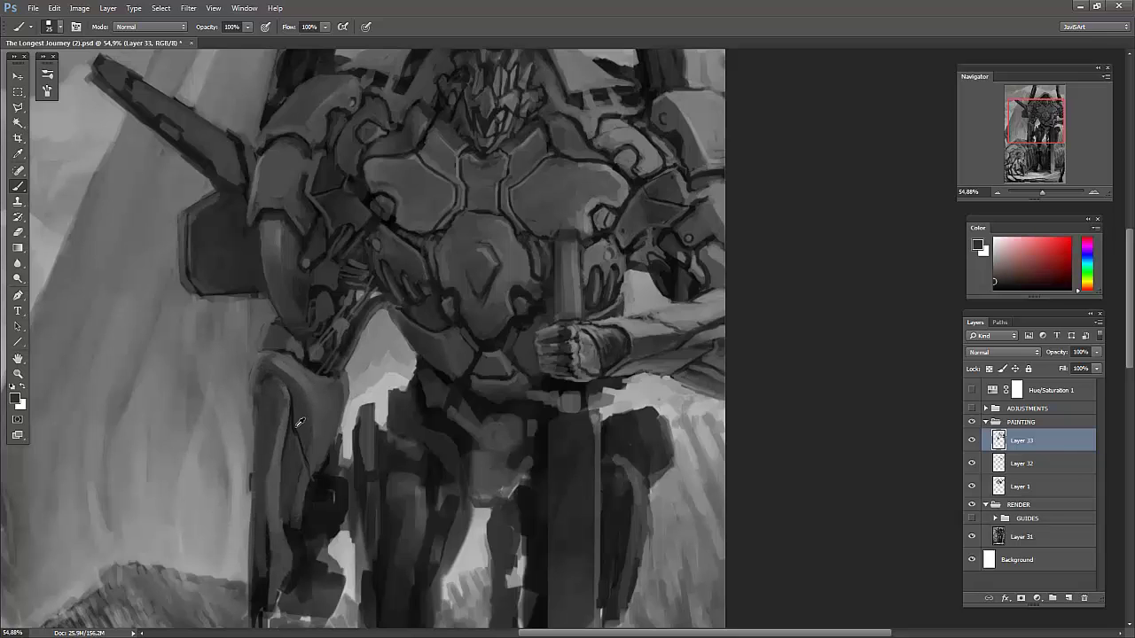
left_click_drag(282, 532, 253, 385)
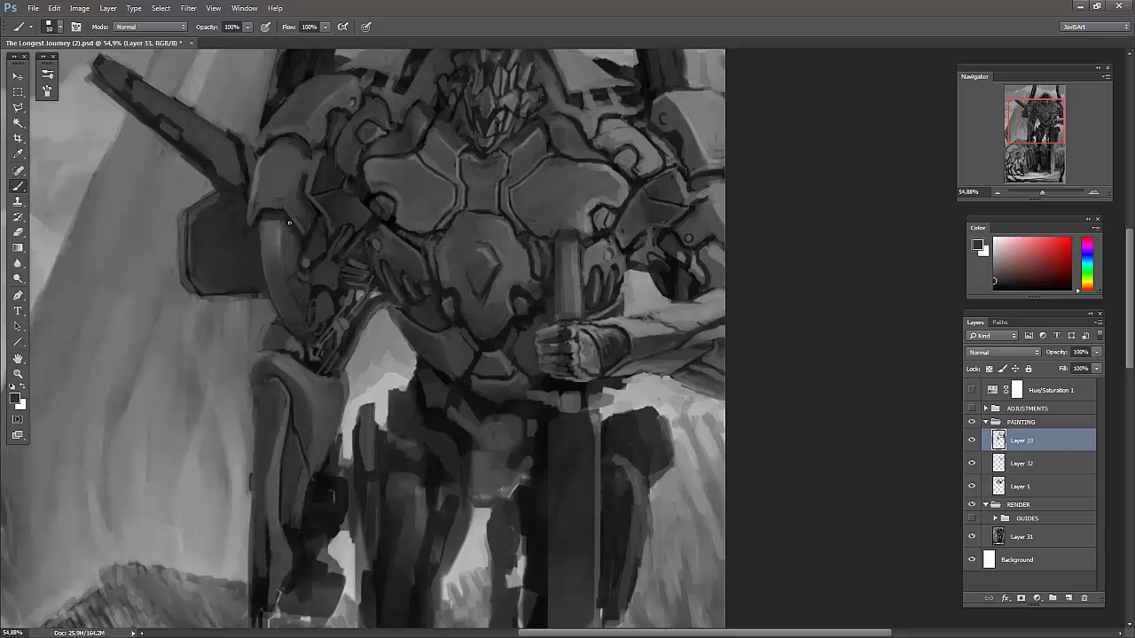
left_click(495, 114, "alt")
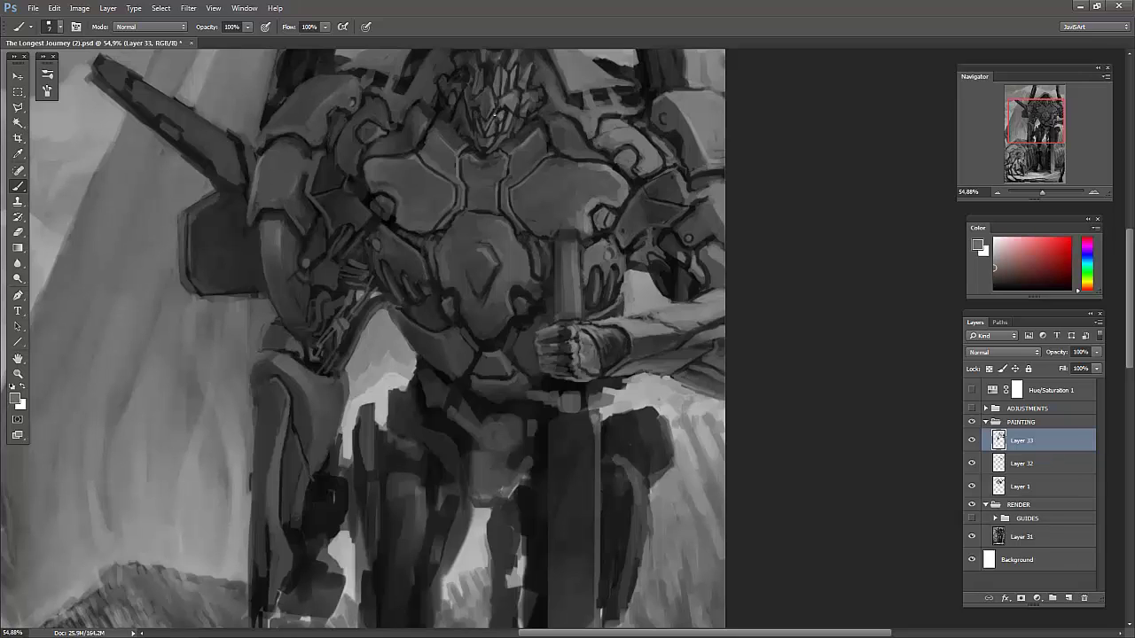
left_click(642, 179, "alt")
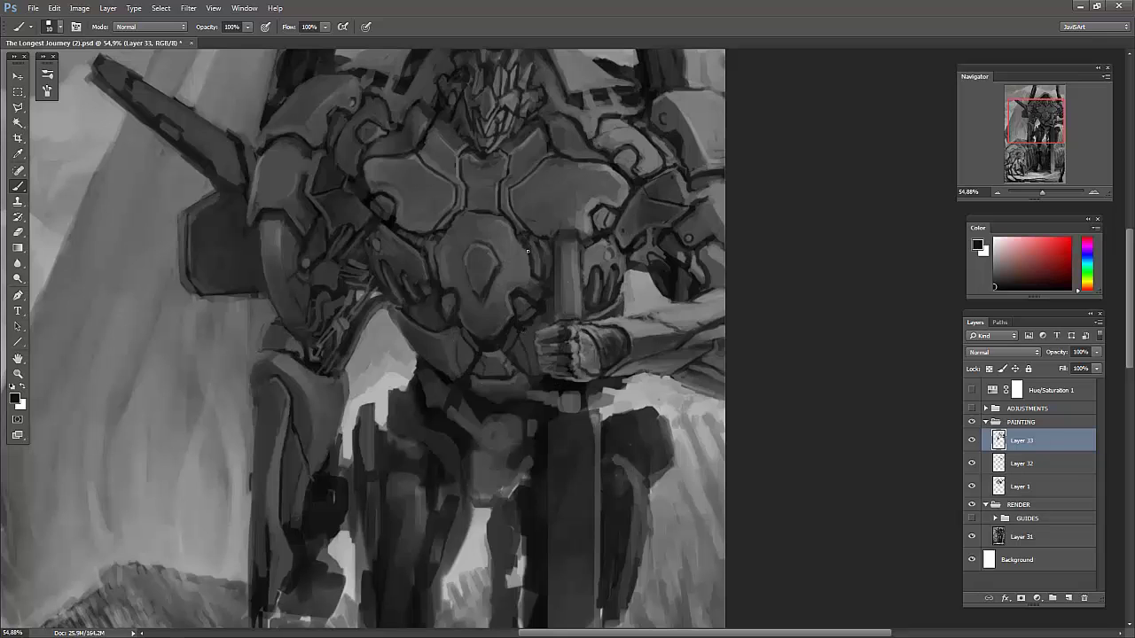
- Zoom to the head and paint a darker helmet arch, lighter dome and sharper visor
scroll(523, 233, "down", 3)
scroll(785, 278, "up", 2)
left_click(701, 282)
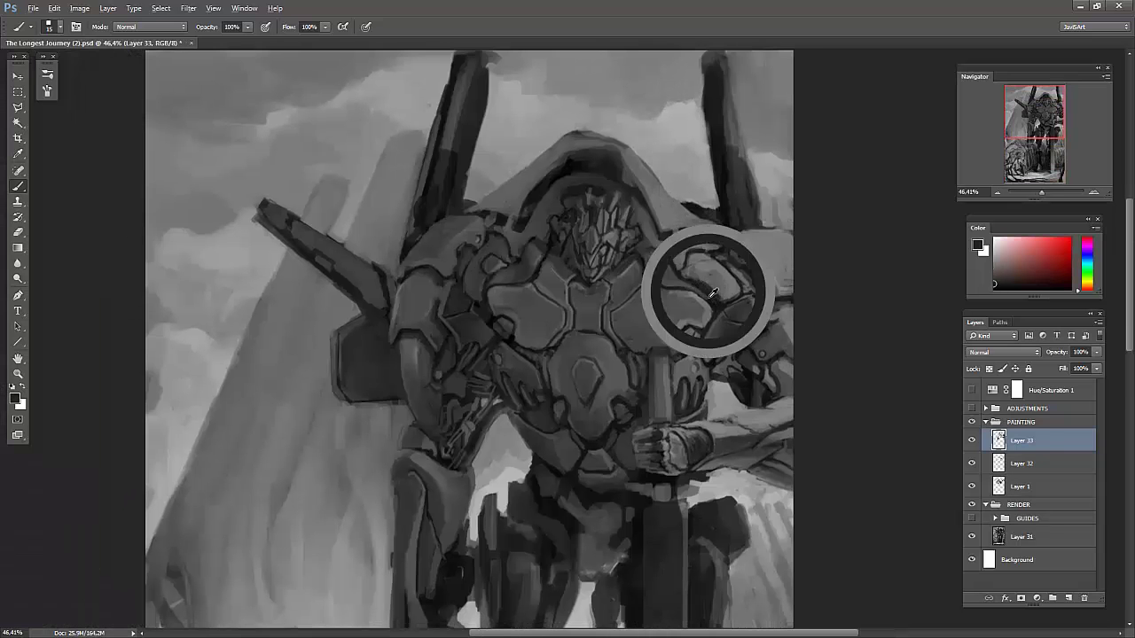
left_click(519, 260)
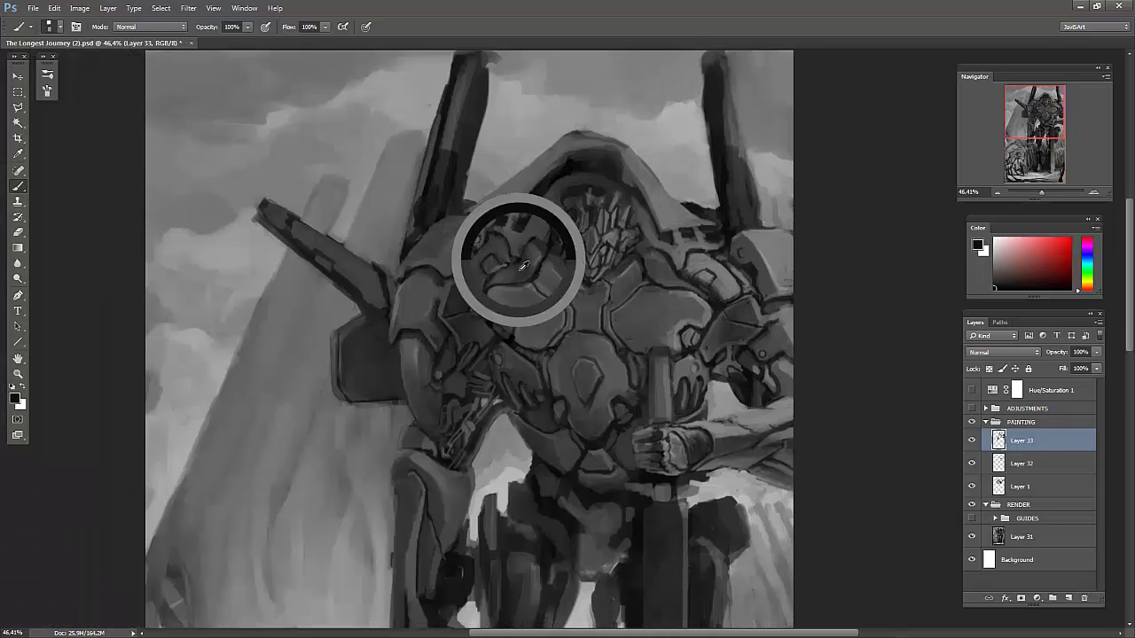
left_click(608, 252, "alt")
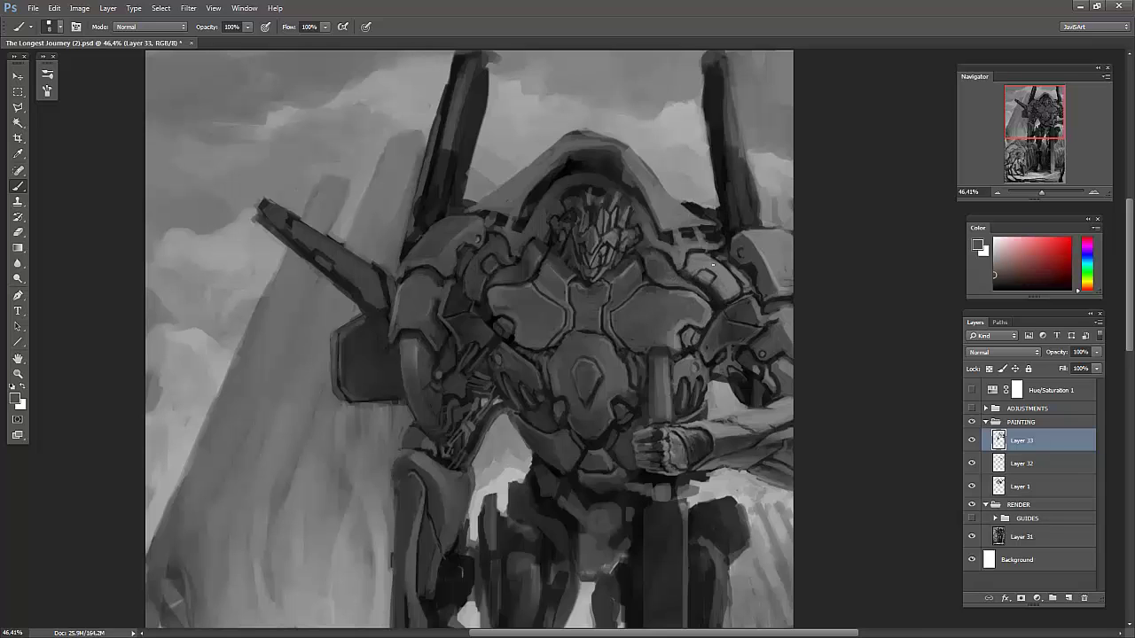
left_click_drag(501, 182, 654, 181)
left_click_drag(532, 178, 621, 155)
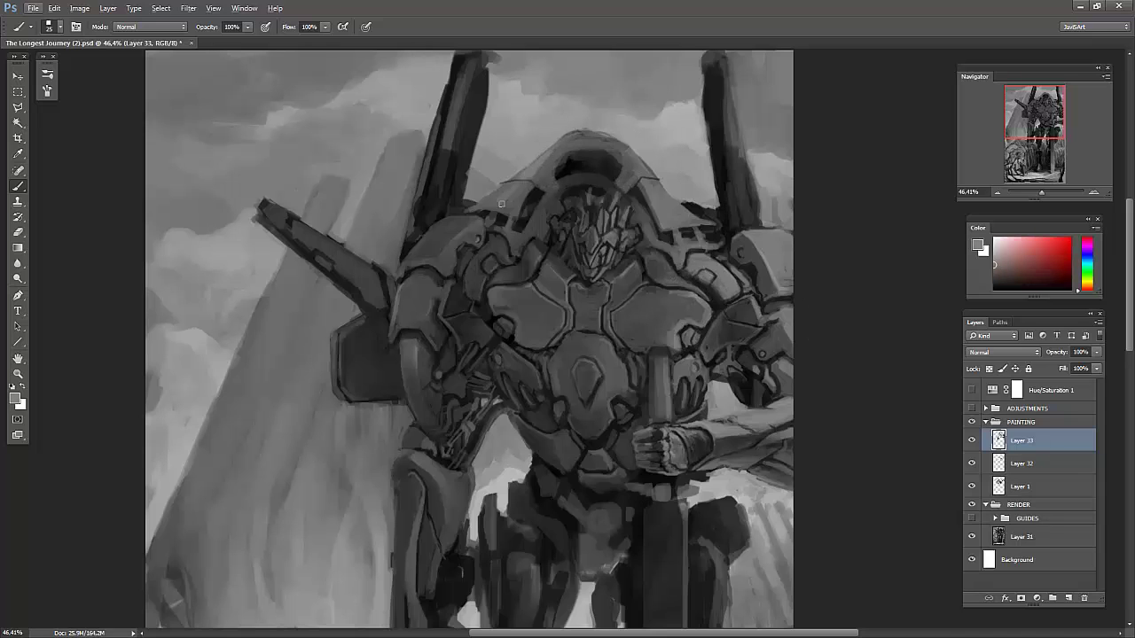
left_click(608, 165, "alt")
left_click_drag(559, 182, 643, 178)
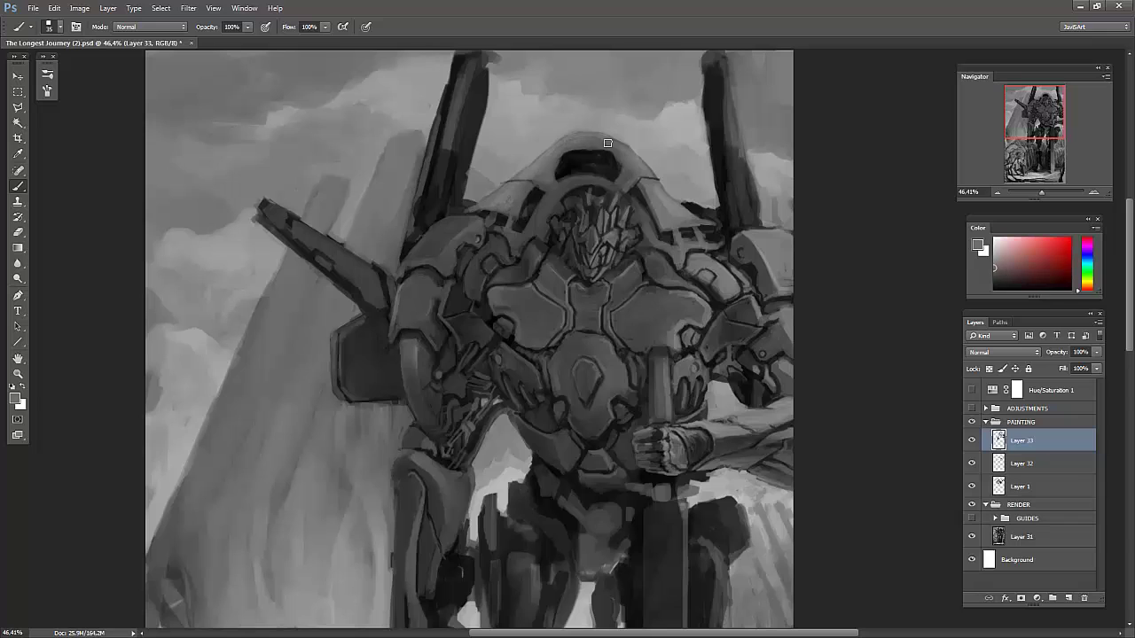
left_click_drag(562, 159, 532, 198)
- Repaint both antennas with light and dark strokes along their edges
left_click_drag(451, 209, 431, 280)
left_click_drag(462, 133, 448, 249)
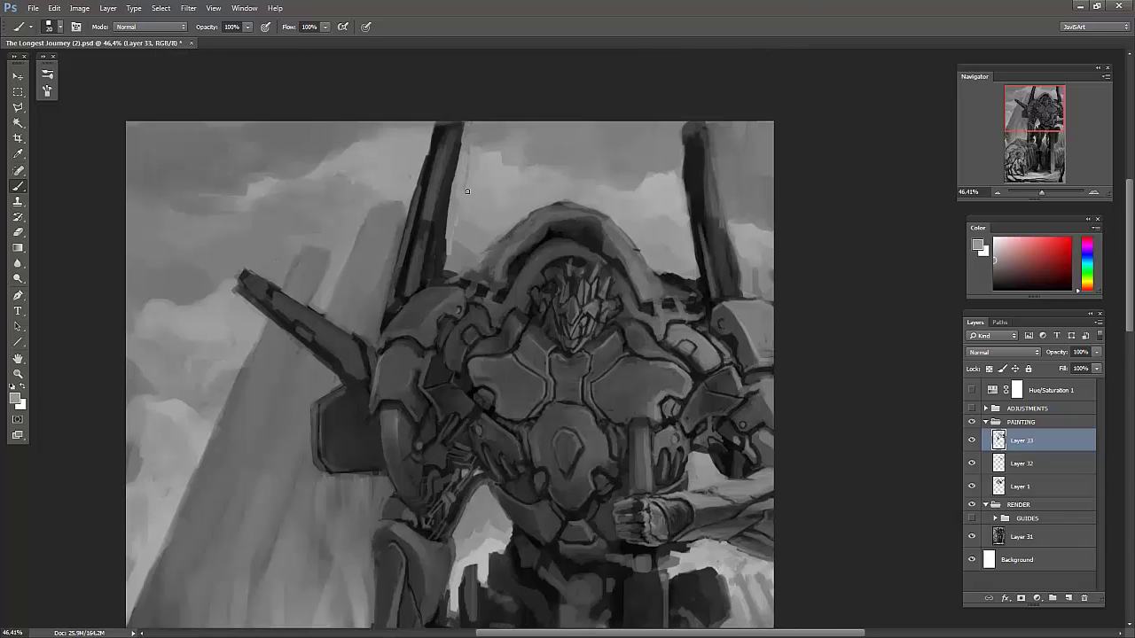
left_click_drag(416, 177, 394, 301)
left_click_drag(426, 133, 412, 222)
left_click_drag(691, 133, 714, 284)
left_click_drag(404, 292, 422, 209)
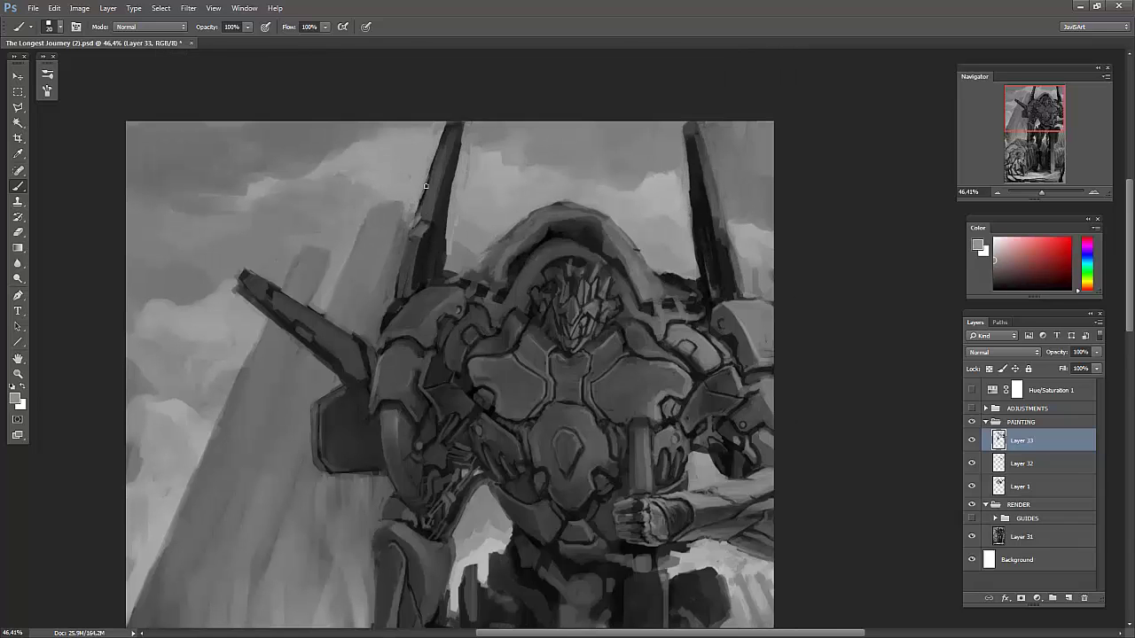
left_click_drag(435, 151, 409, 297)
mouse_move(700, 146)
left_mouse_down()
mouse_move(737, 293)
mouse_move(718, 252)
left_mouse_up()
- Add lighter strokes to both antennas and their bases, then pan back to the chest
left_click(736, 255, "alt")
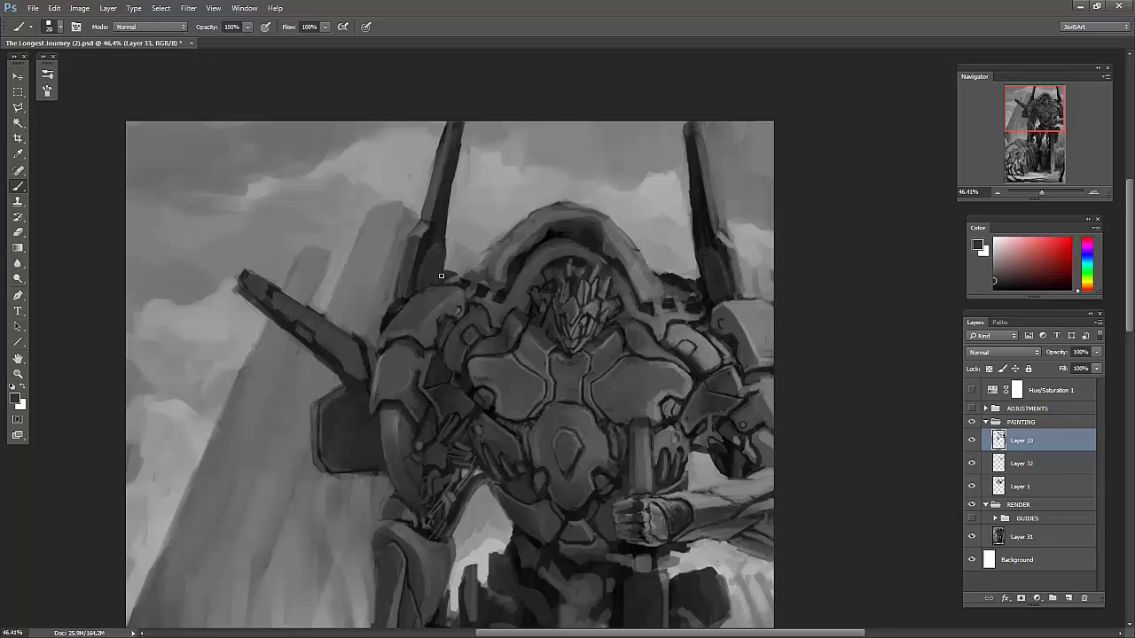
mouse_move(430, 292)
left_mouse_down()
mouse_move(439, 244)
mouse_move(496, 249)
left_mouse_up()
left_click_drag(439, 124, 426, 226)
left_click_drag(705, 177, 711, 249)
mouse_move(391, 414)
left_mouse_down()
mouse_move(388, 380)
mouse_move(336, 277)
left_mouse_up()
left_click(388, 379, "alt")
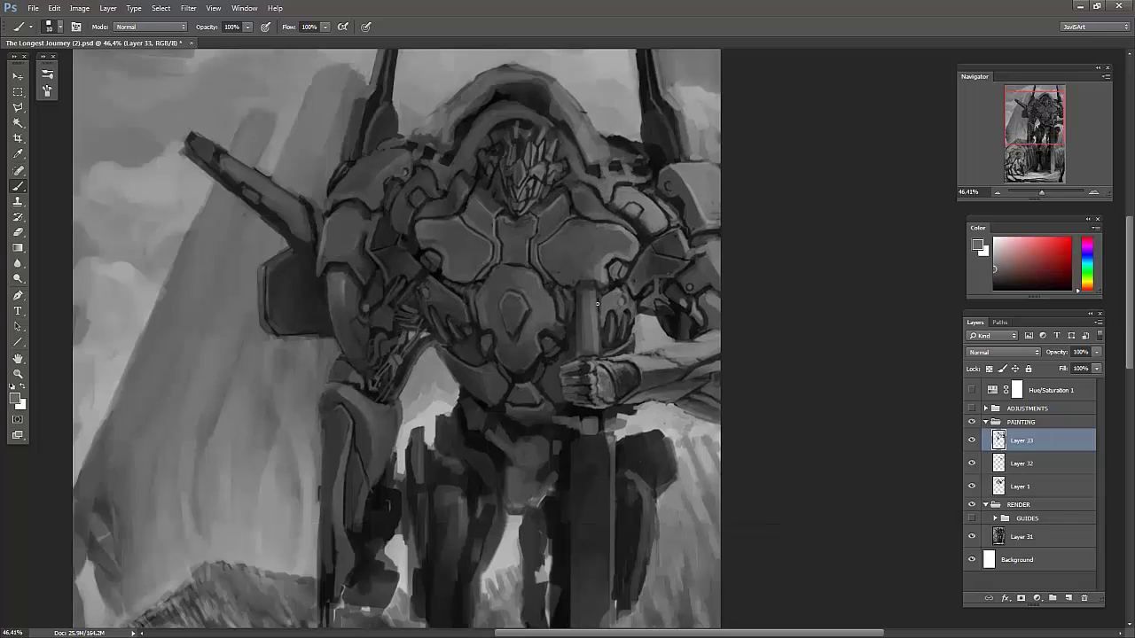
- Paint light grey strokes on the fist piston and the sword hilt below the fist
left_click(589, 285, "alt")
left_click_drag(589, 297, 593, 347)
left_click(577, 323, "alt")
left_click(685, 183, "alt")
left_click(603, 424, "alt")
mouse_move(603, 417)
left_mouse_down()
mouse_move(606, 448)
mouse_move(590, 443)
mouse_move(625, 422)
mouse_move(577, 479)
mouse_move(589, 415)
left_mouse_up()
- Add dark detail to the sword grip and crossguard, plus light strokes around the wrist
left_click(589, 444, "alt")
left_click_drag(586, 282, 587, 305)
mouse_move(598, 364)
left_mouse_down()
mouse_move(601, 405)
mouse_move(571, 401)
left_mouse_up()
left_click_drag(594, 325, 594, 351)
mouse_move(608, 379)
left_mouse_down()
mouse_move(612, 399)
mouse_move(679, 378)
left_mouse_up()
left_click(635, 388, "alt")
left_click_drag(621, 382, 626, 402)
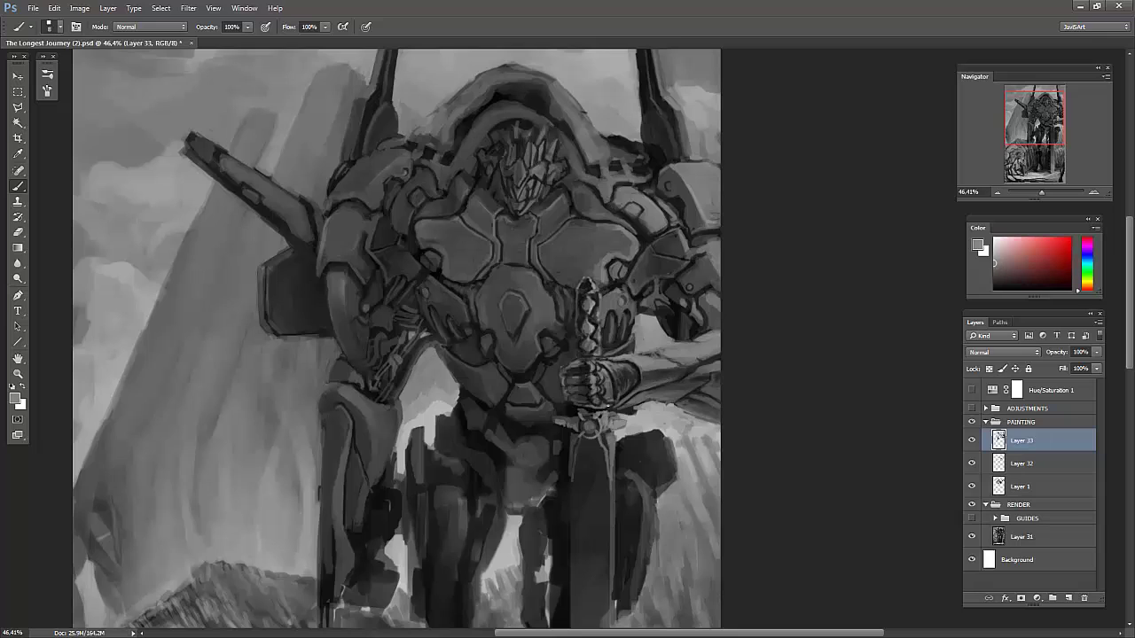
left_click_drag(580, 358, 615, 364)
- Refine the left knee shading and darken the mech's left shoulder edge
left_click(614, 364, "alt")
left_click_drag(390, 408, 391, 456)
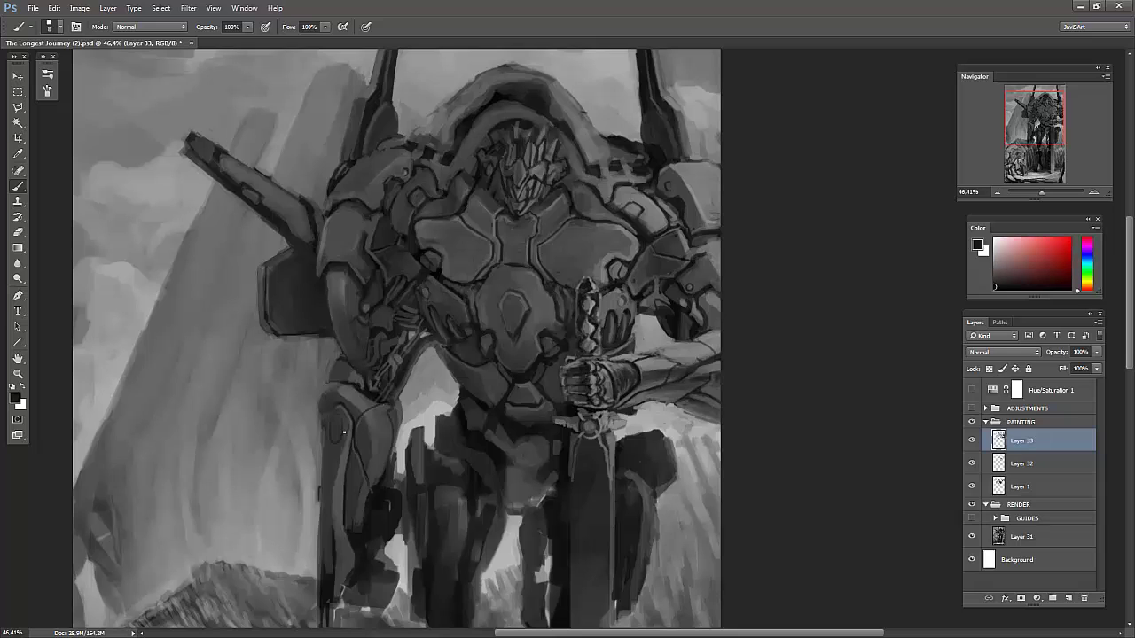
left_click_drag(335, 416, 339, 442)
left_click(435, 260, "alt")
left_click(608, 167, "alt")
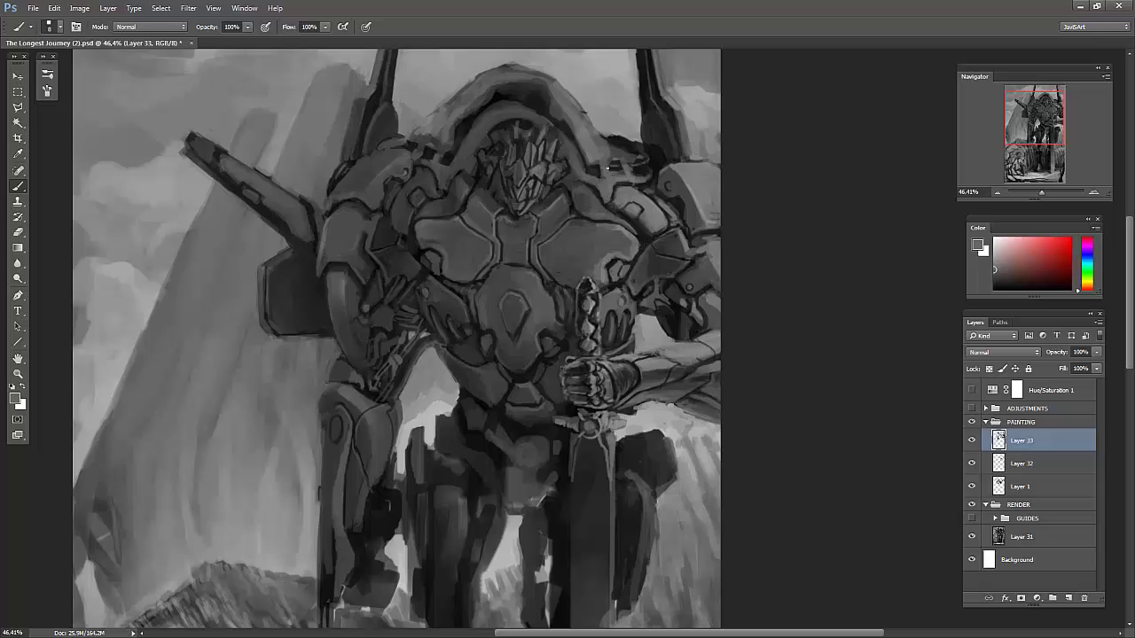
left_click_drag(383, 121, 376, 151)
left_click(350, 157, "alt")
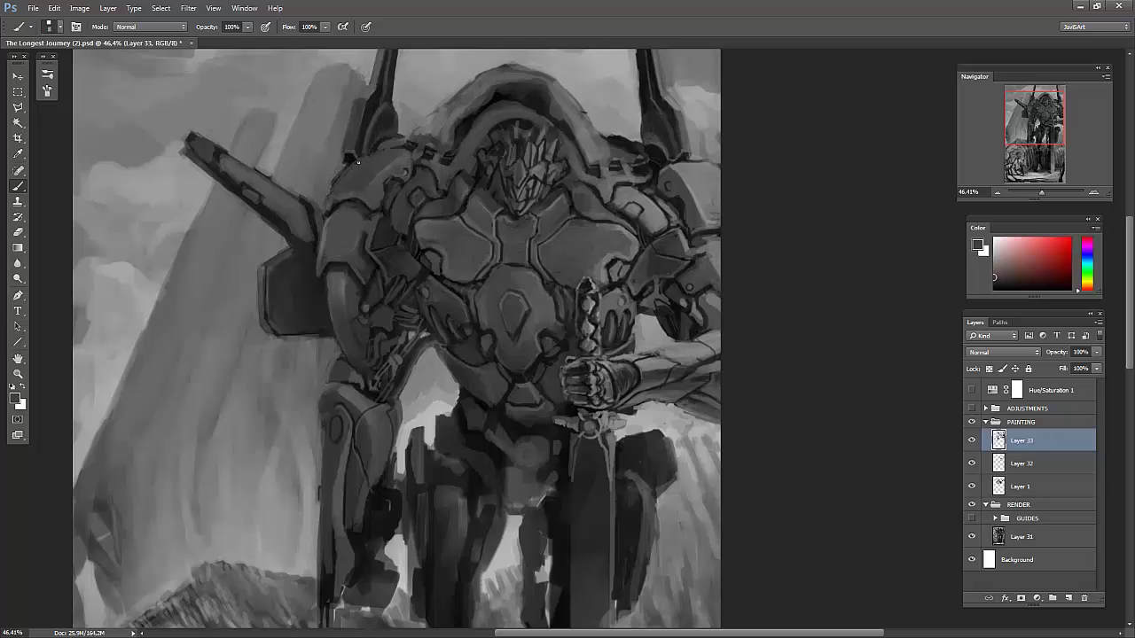
left_click(488, 127, "alt")
- Remove Layer 32 and add Layer 34 above Layer 33 in Overlay blend mode
key("ctrl+0")
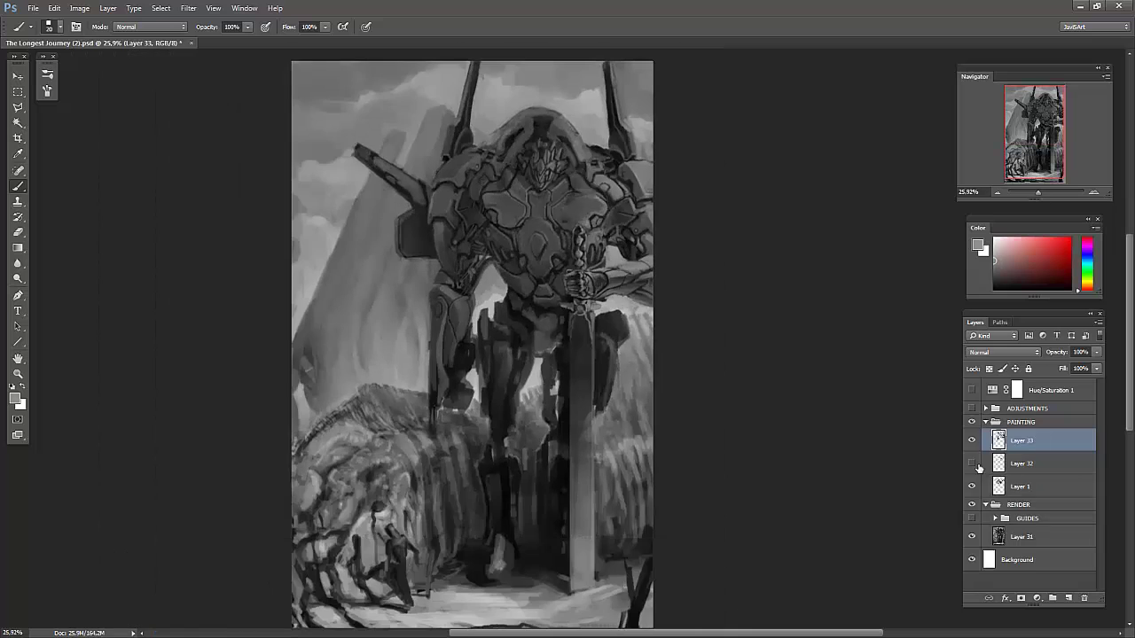
key("ctrl+e")
mouse_move(674, 264)
left_mouse_down()
mouse_move(703, 263)
mouse_move(674, 263)
left_mouse_up()
key("ctrl+shift+alt+n")
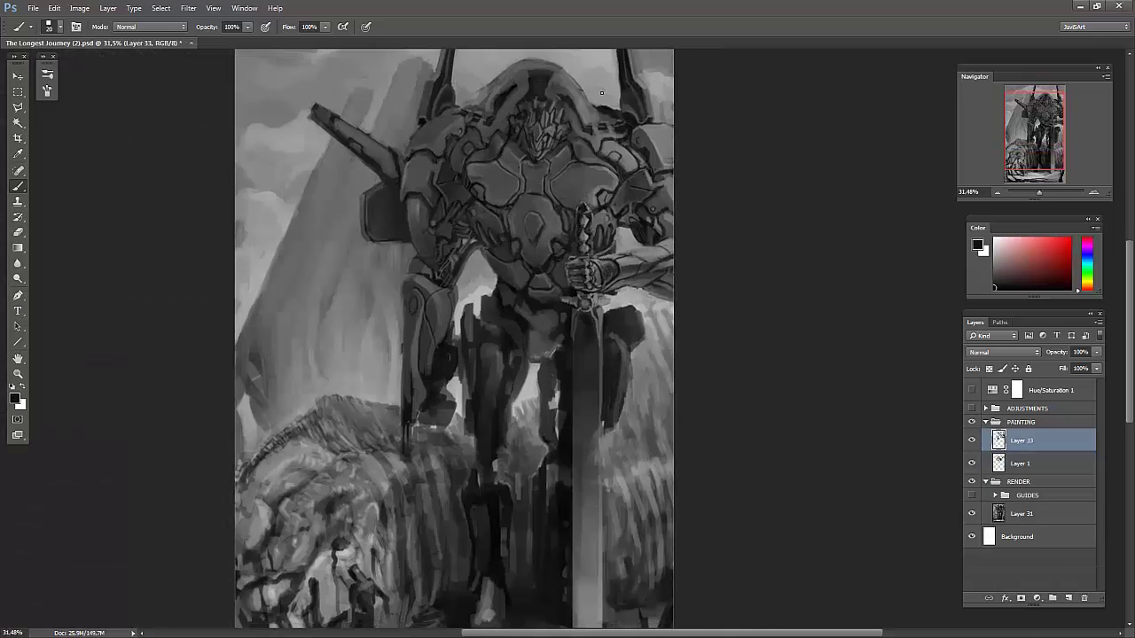
left_click(1003, 352)
left_click(984, 483)
- Set brush opacity to 20% and stack new Layers 35 and 36 above Layer 34
key("2")
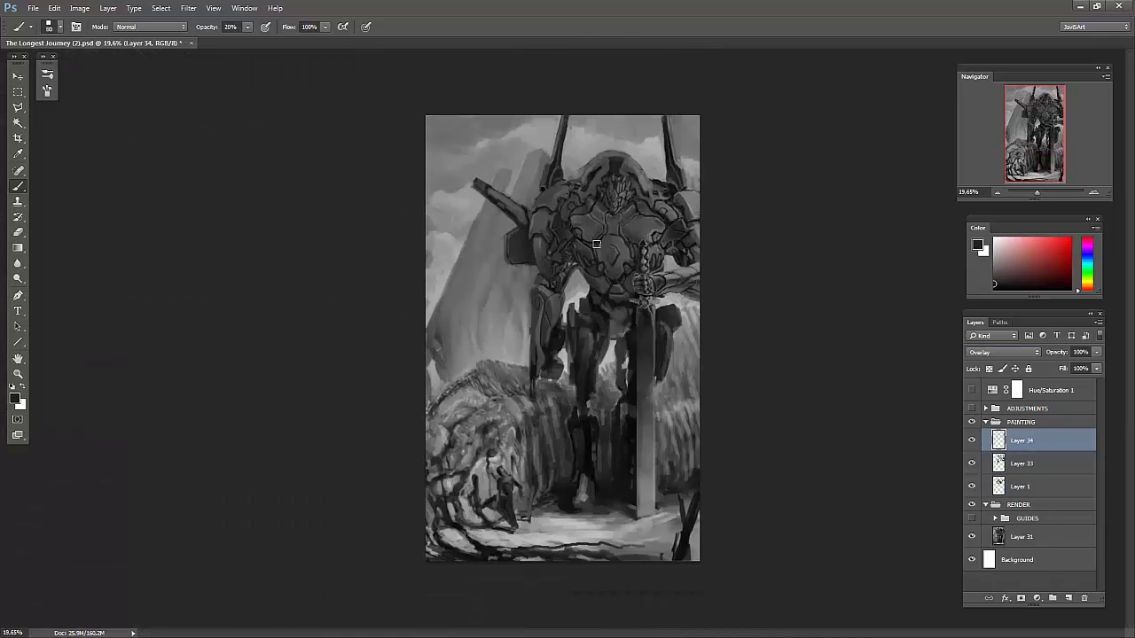
key("bracketleft")
key("bracketleft")
key("bracketleft")
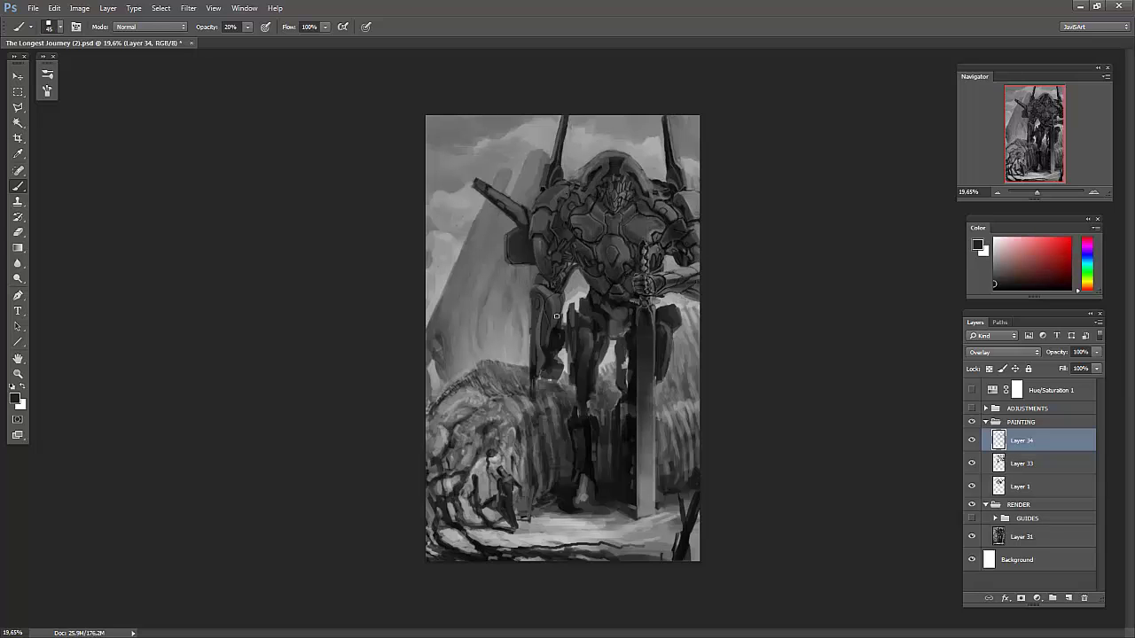
key("x")
key("ctrl+shift+alt+n")
key("bracketright")
key("bracketright")
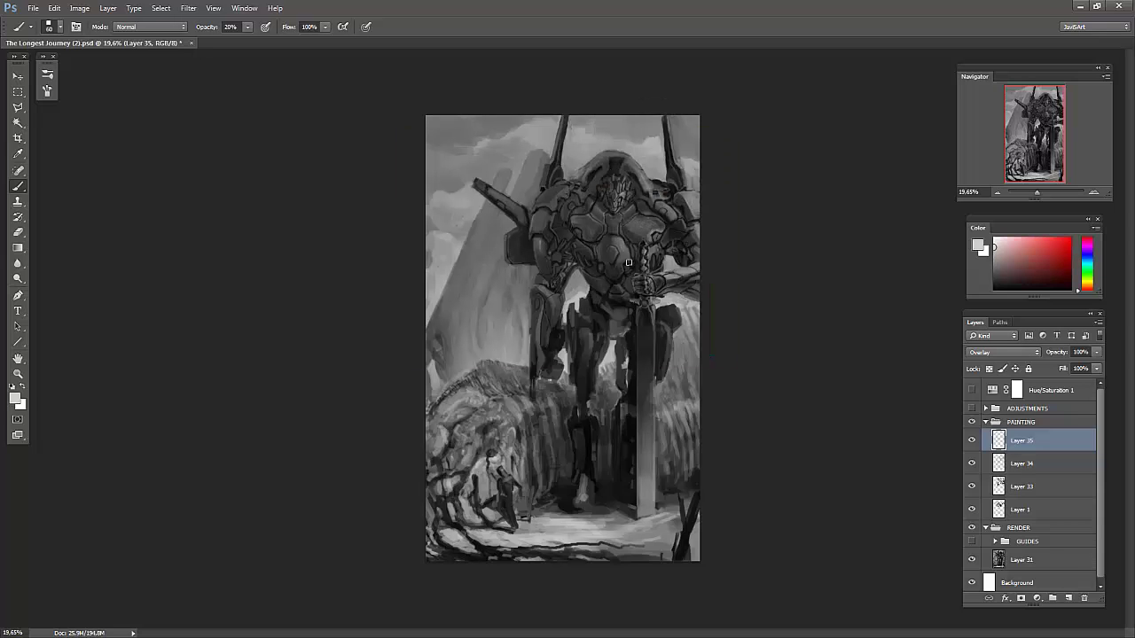
key("x")
key("ctrl+minus")
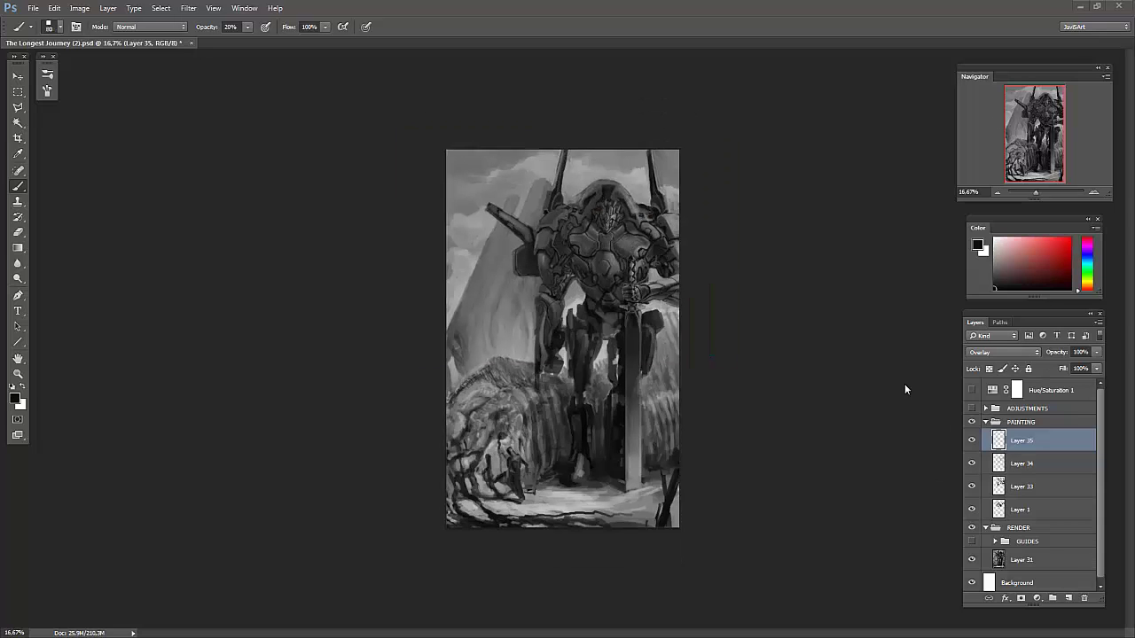
key("ctrl+shift+alt+n")
key("ctrl+plus")
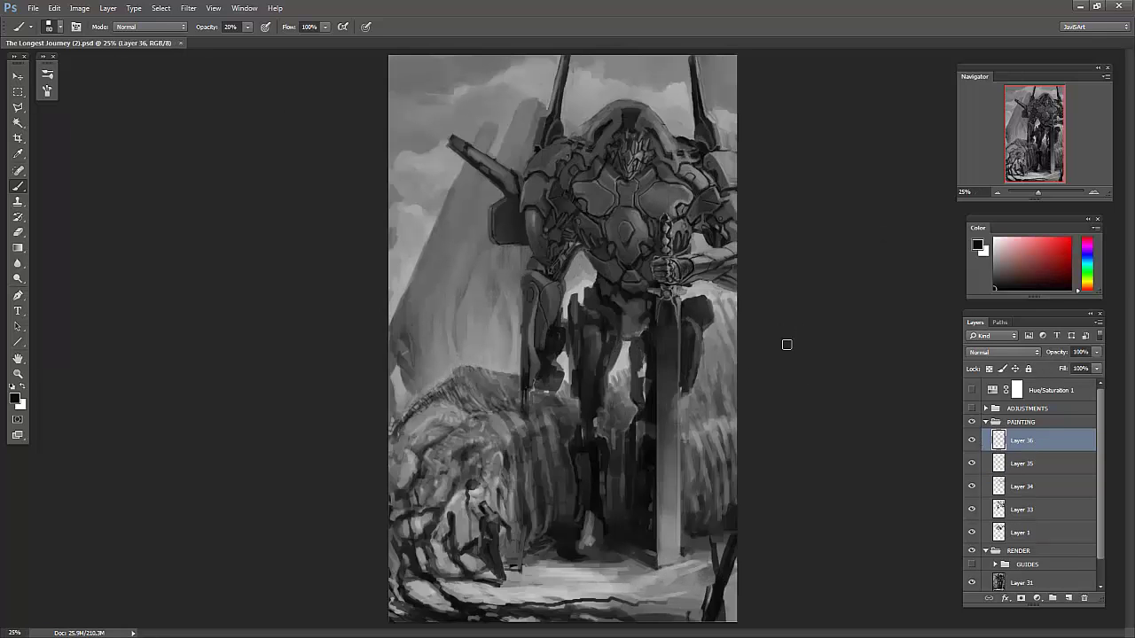
- Paint light strokes along the sword's edge at full opacity, mirroring the canvas to check
key("x")
key("0")
left_click_drag(679, 325, 679, 401)
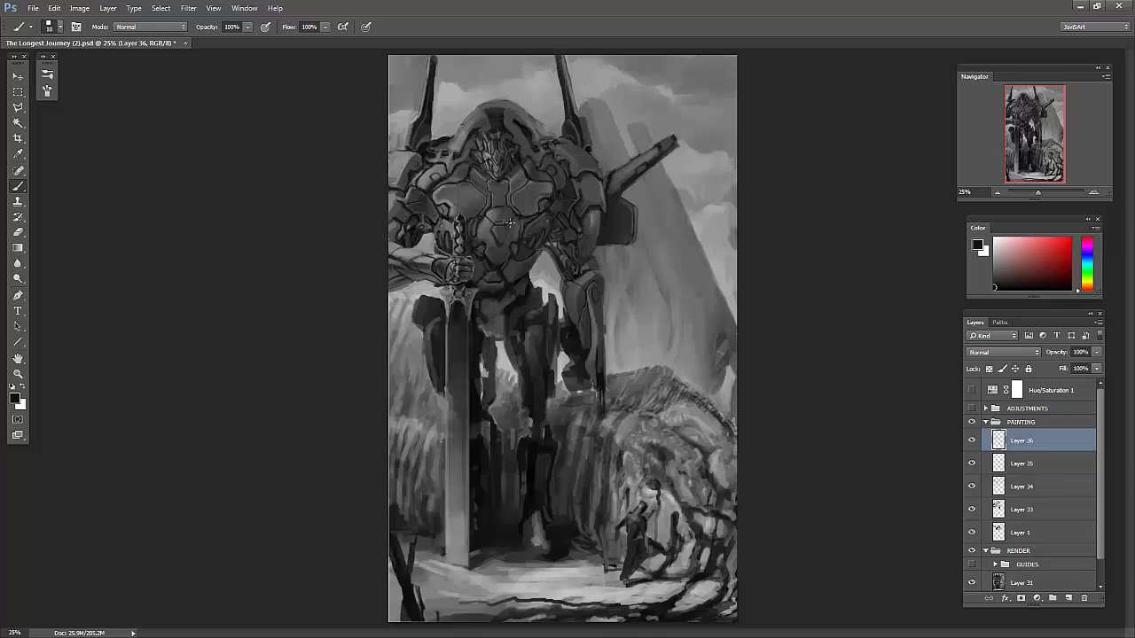
key("h")
key("bracketright")
key("bracketright")
key("bracketright")
key("d")
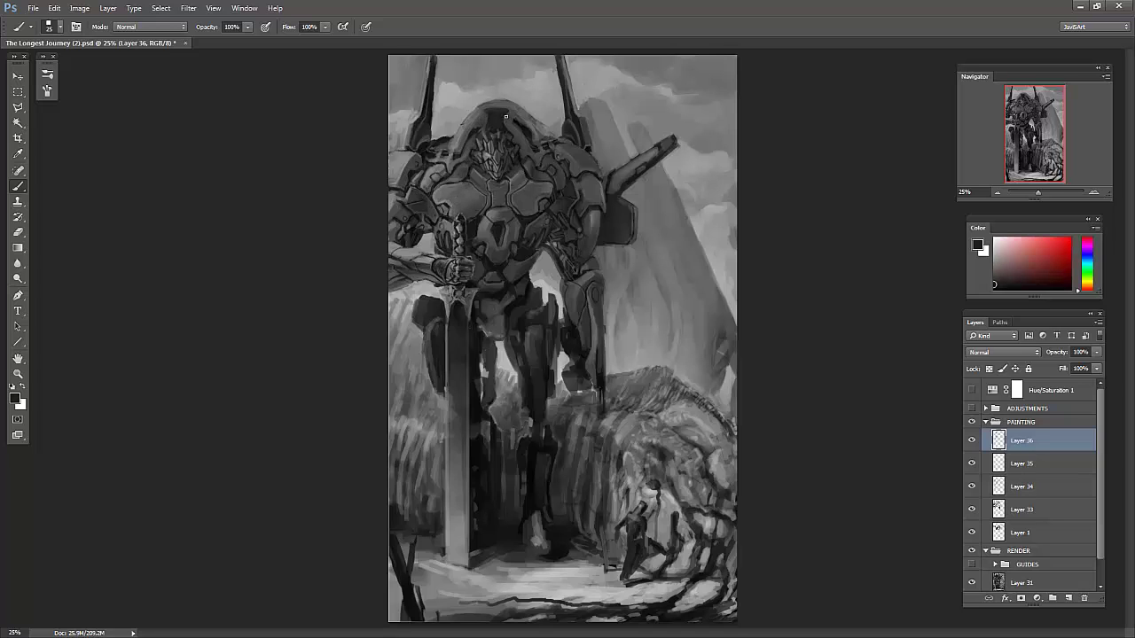
key("bracketright")
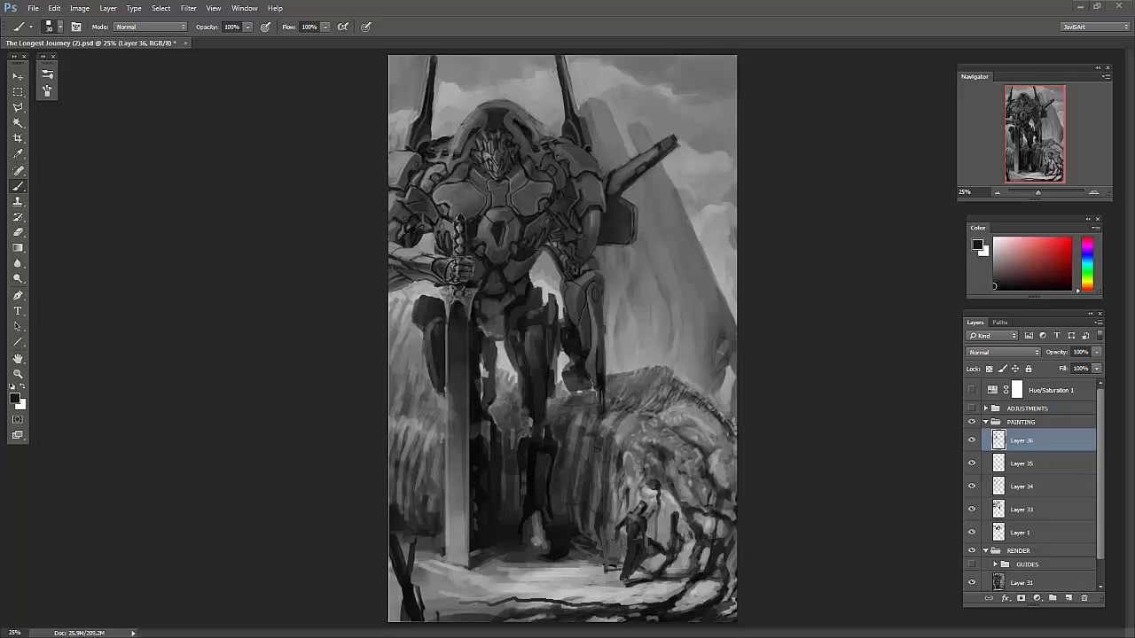
key("h")
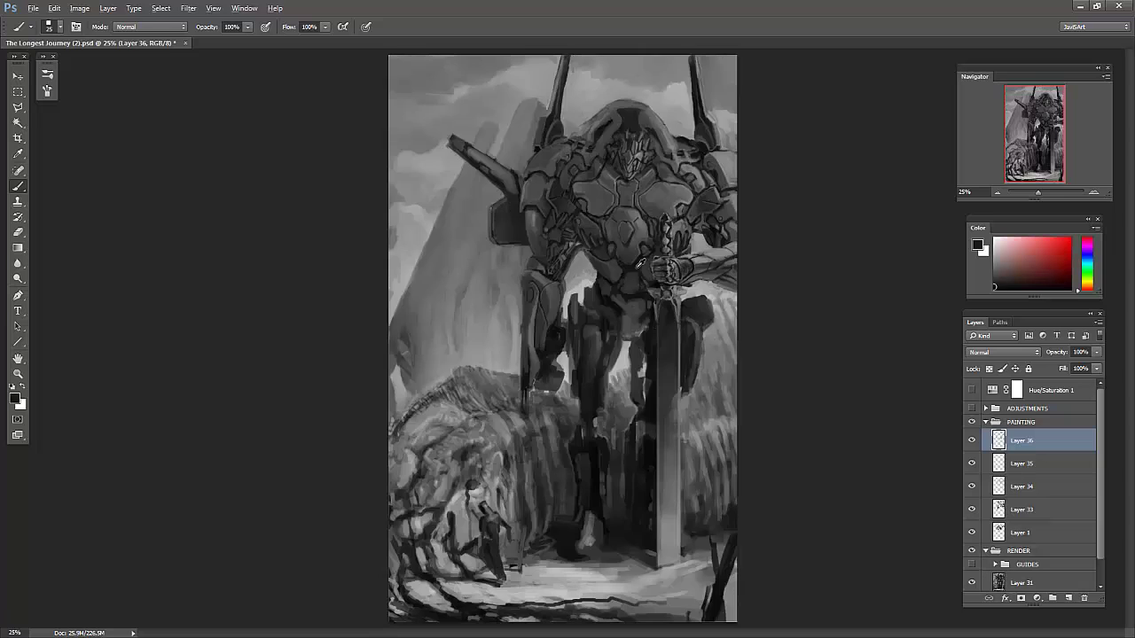
key("bracketleft")
- Paint light grey onto the mech's chest and neck, resampling the chest tones
left_click(628, 184, "alt")
mouse_move(645, 181)
left_mouse_down()
mouse_move(624, 197)
mouse_move(631, 189)
left_mouse_up()
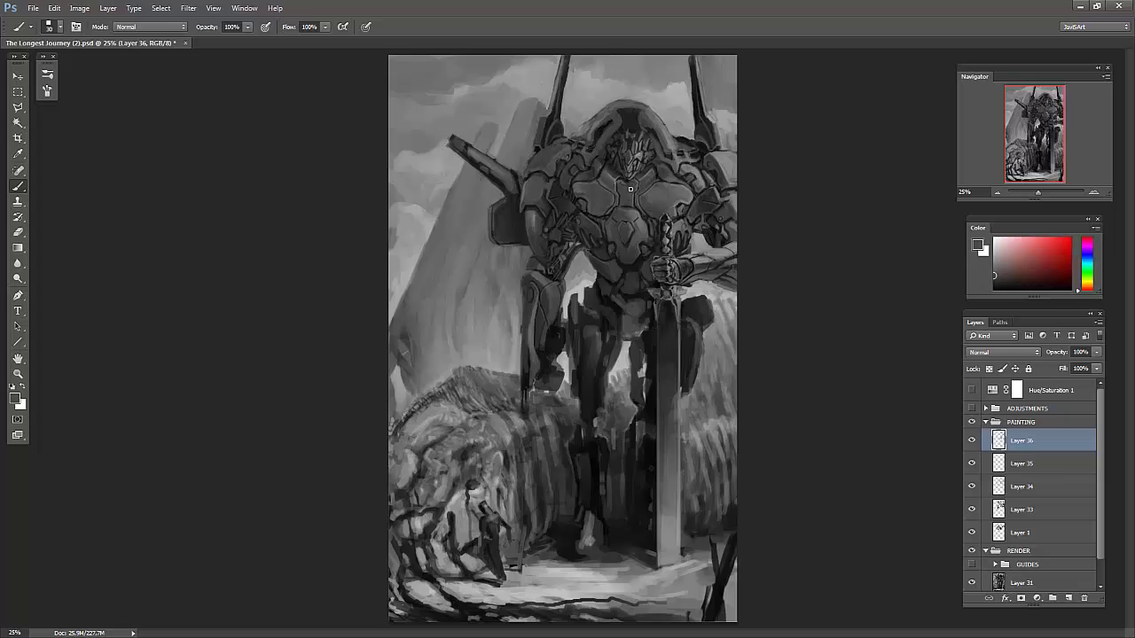
left_click(620, 231, "alt")
left_click(640, 220, "alt")
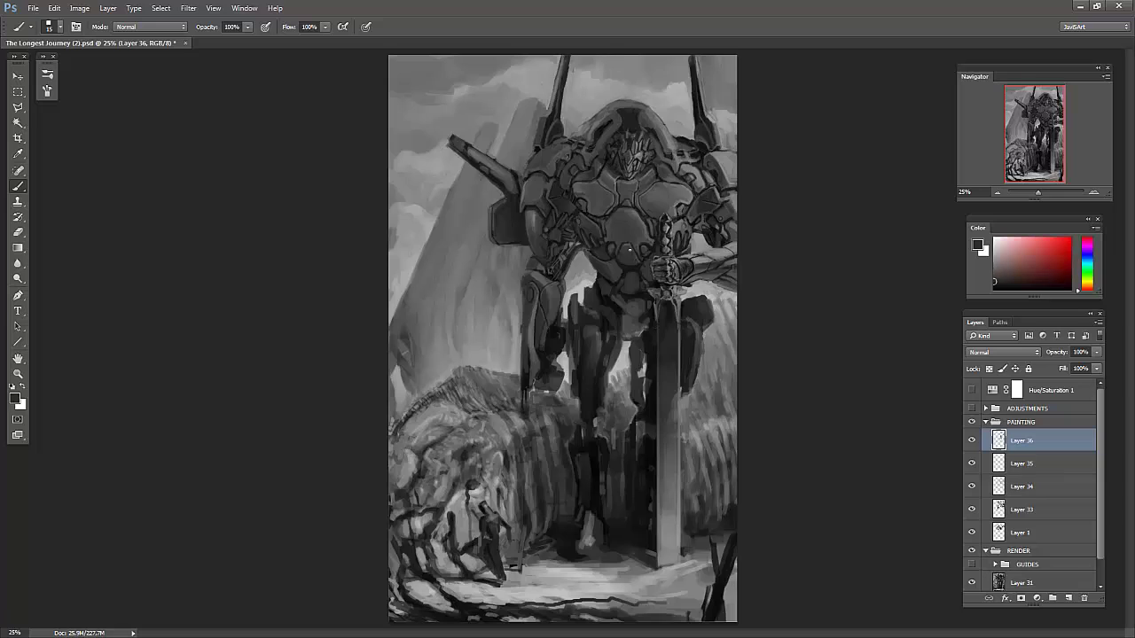
key("ctrl+shift+h")
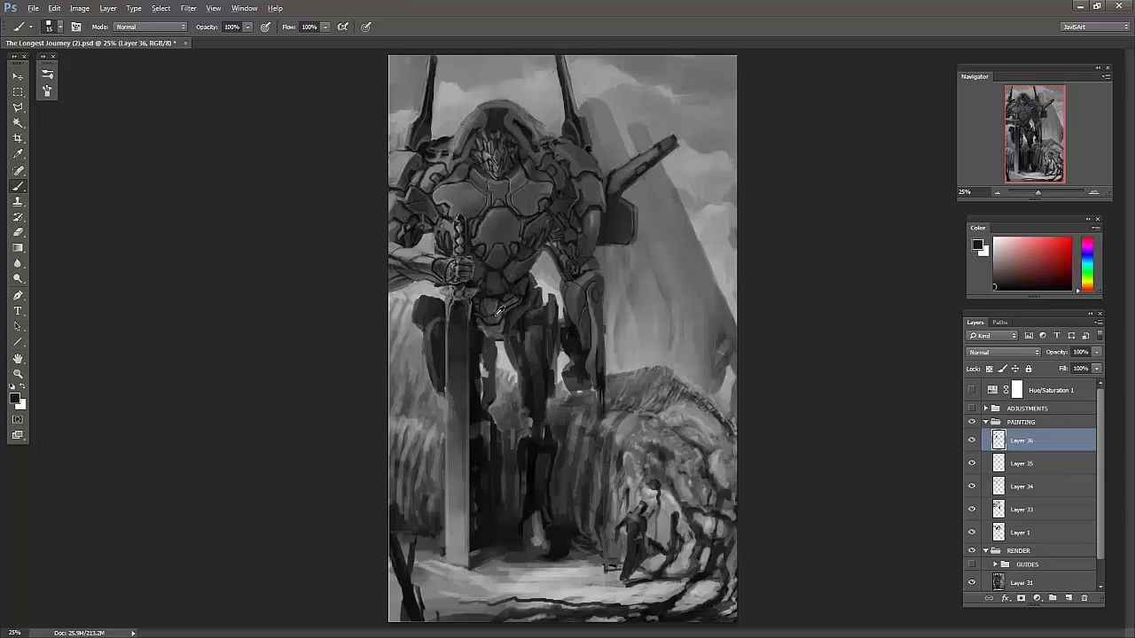
key("bracketleft")
- Repaint the mech's pelvis and waist with sampled dark greys, flipping the canvas to compare
left_click(514, 288, "alt")
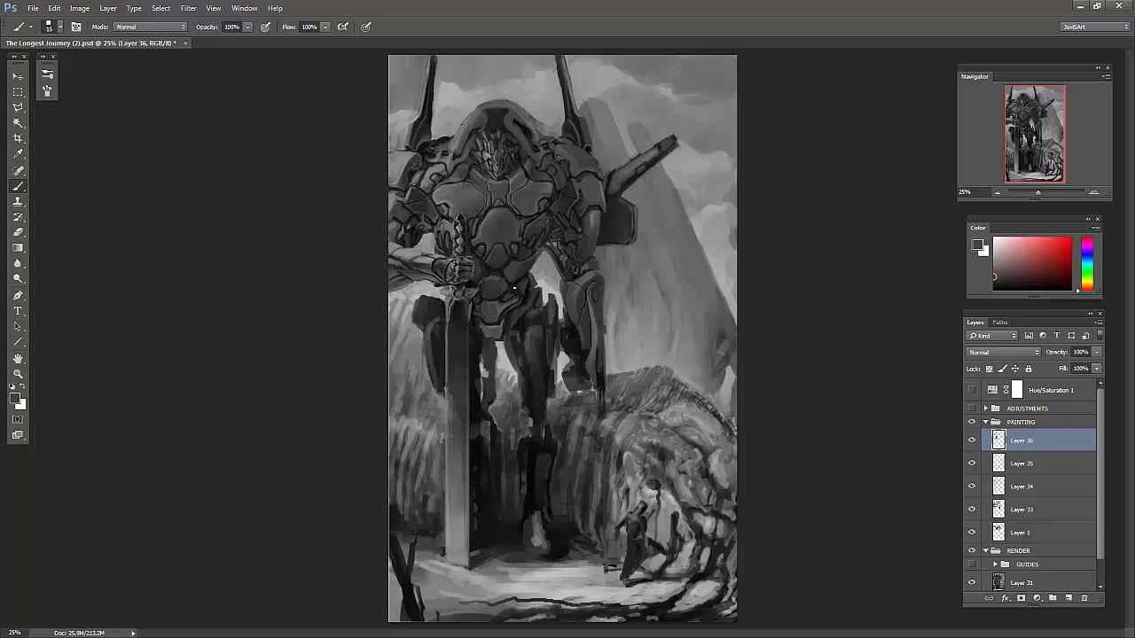
left_click(502, 311, "alt")
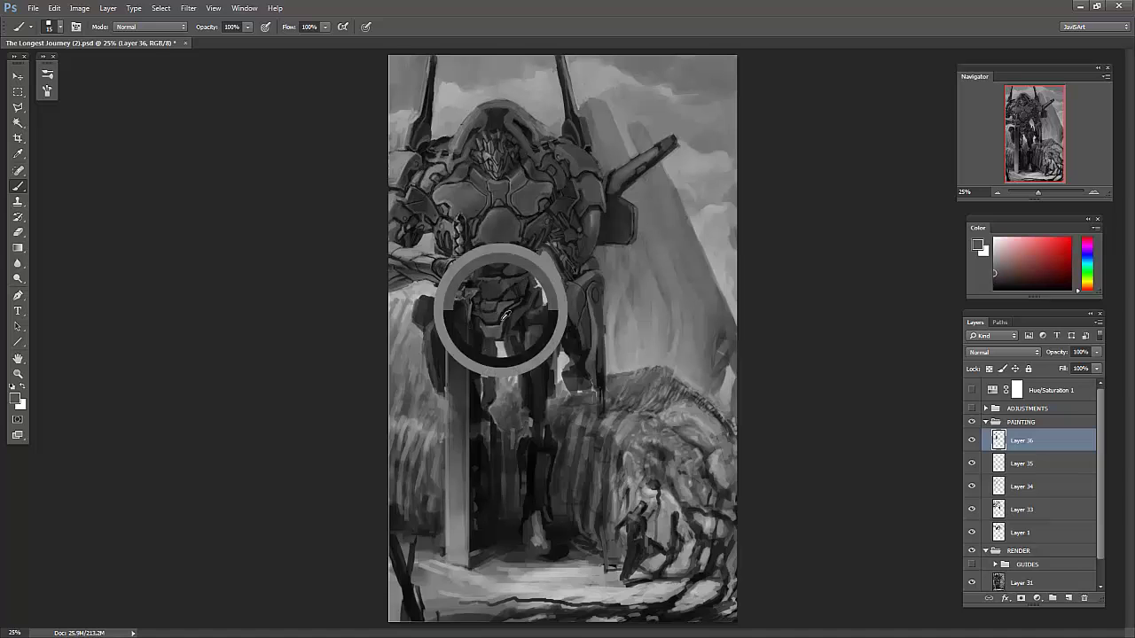
left_click(503, 279, "alt")
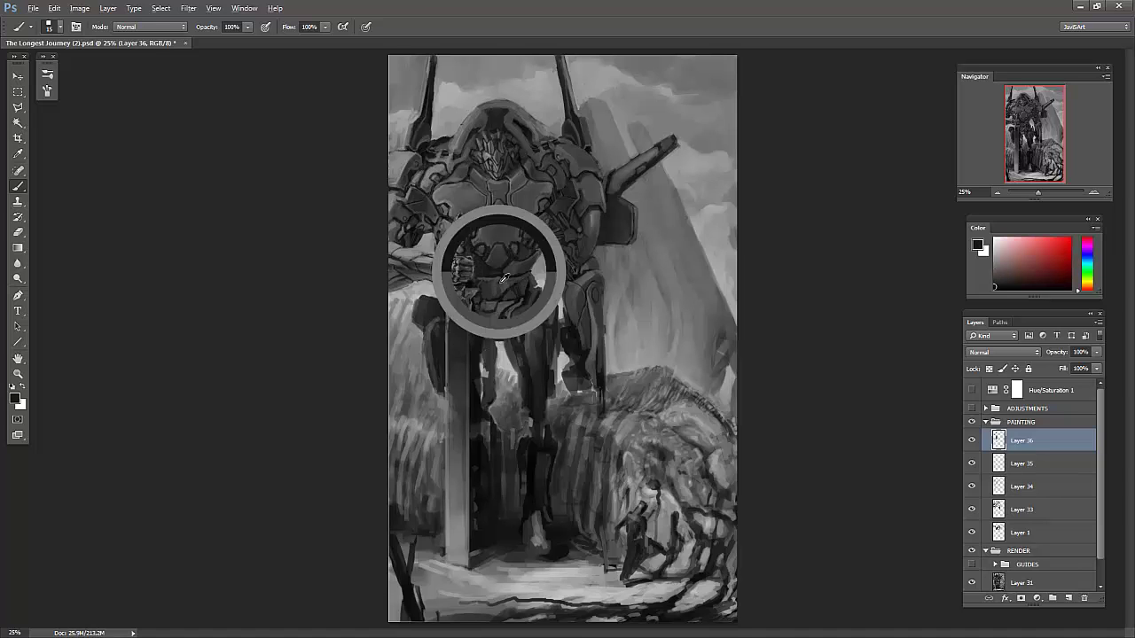
key("ctrl+shift+h")
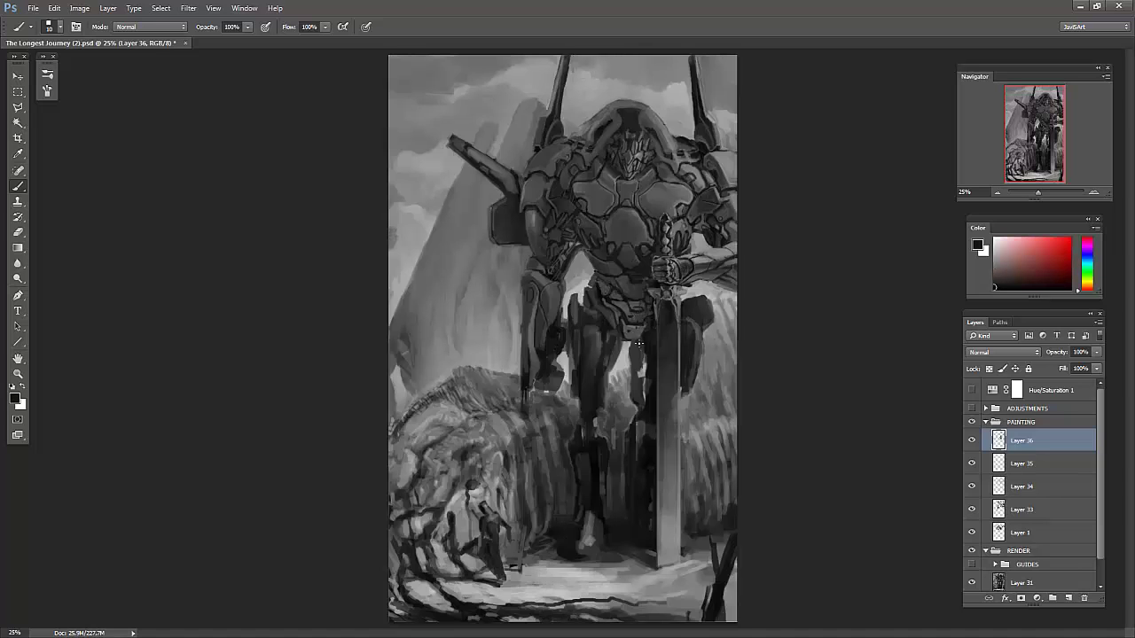
left_click_drag(638, 343, 596, 291)
left_click(631, 273, "alt")
key("ctrl+shift+h")
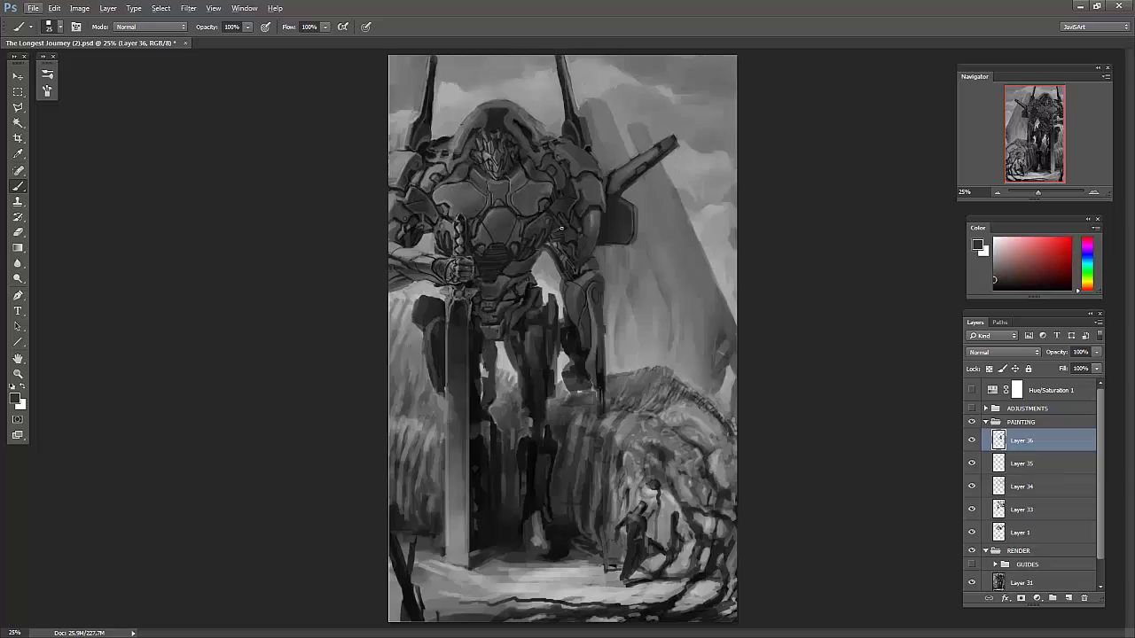
key("ctrl+shift+h")
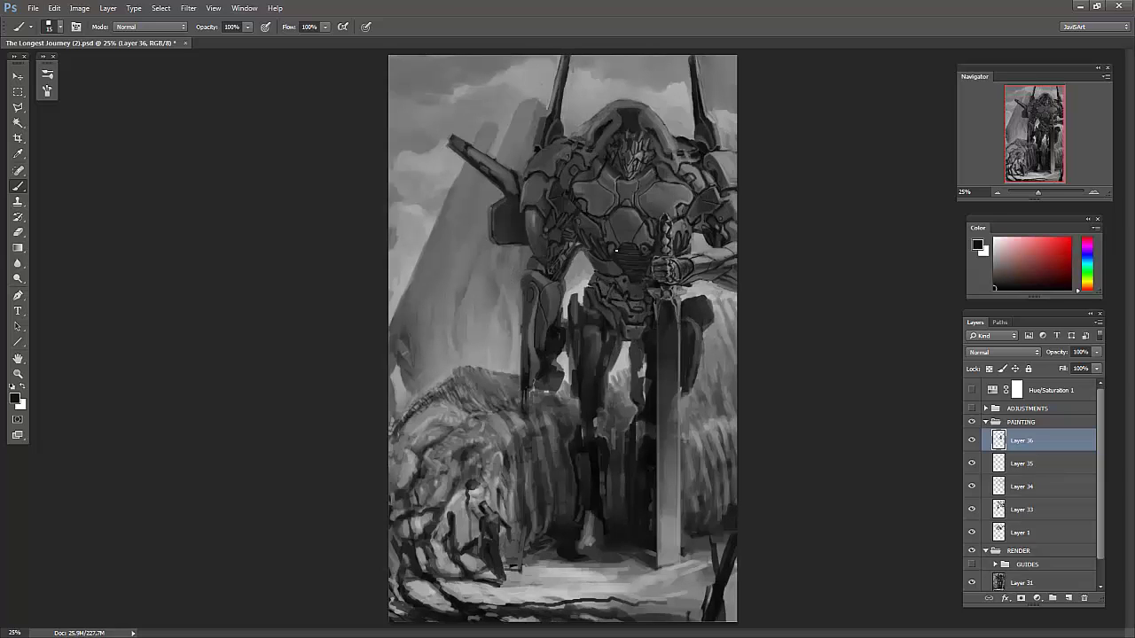
left_click(708, 155, "alt")
key("ctrl+shift+h")
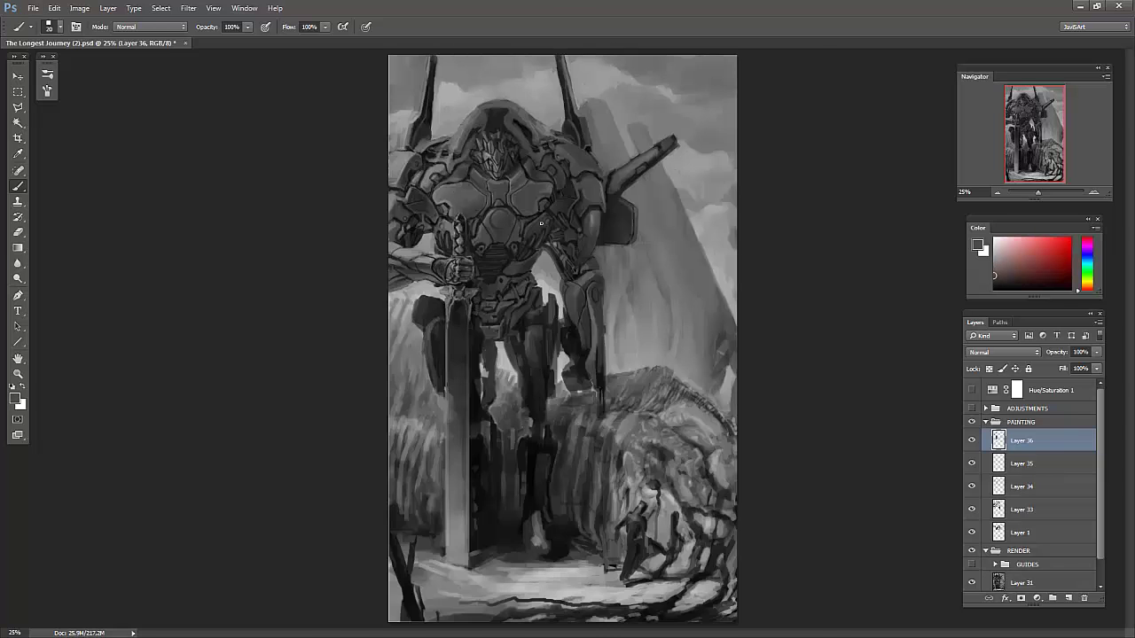
scroll(497, 209, "up", 2)
- Sample near-black, set the brush to about 20, and frame the mech's head
left_click(484, 225, "alt")
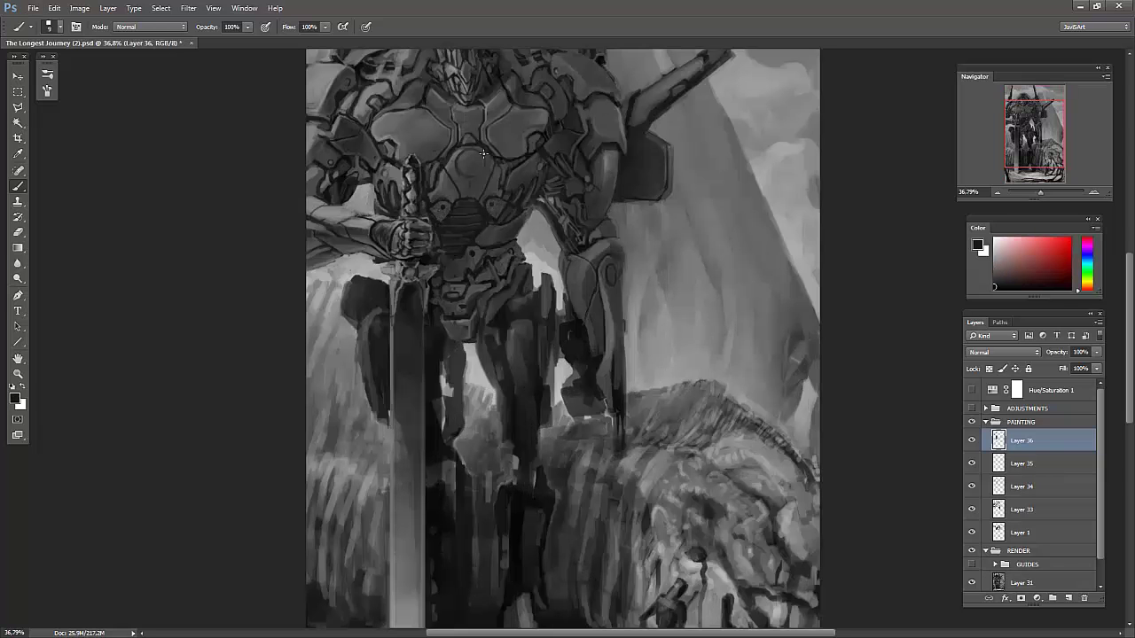
left_click_drag(532, 157, 497, 157)
key("ctrl+shift+h")
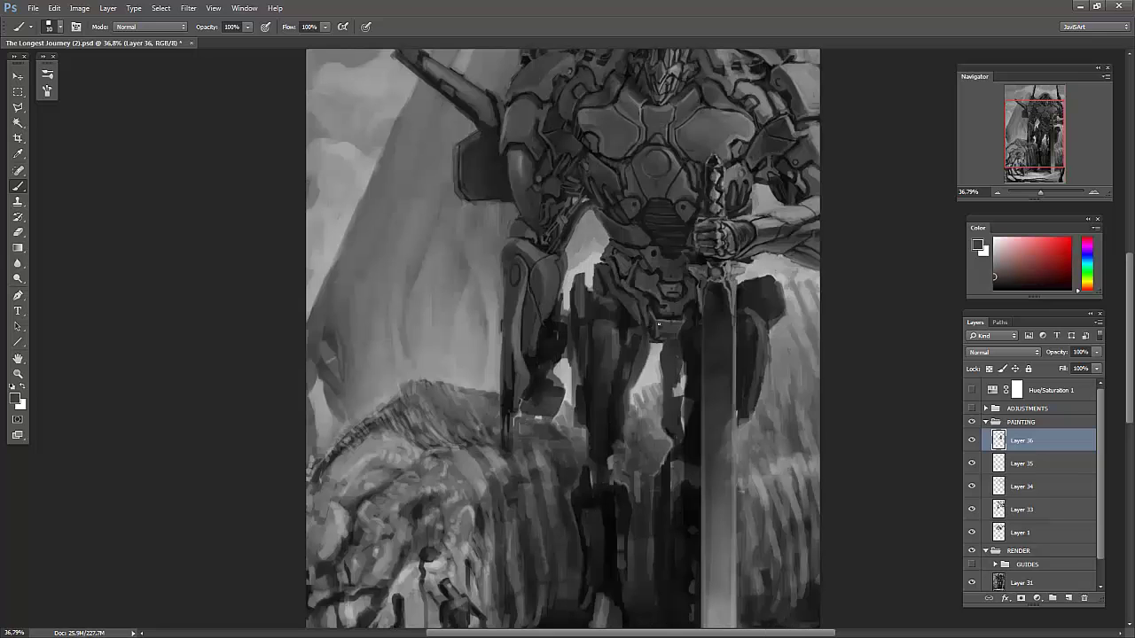
left_click_drag(671, 322, 680, 329)
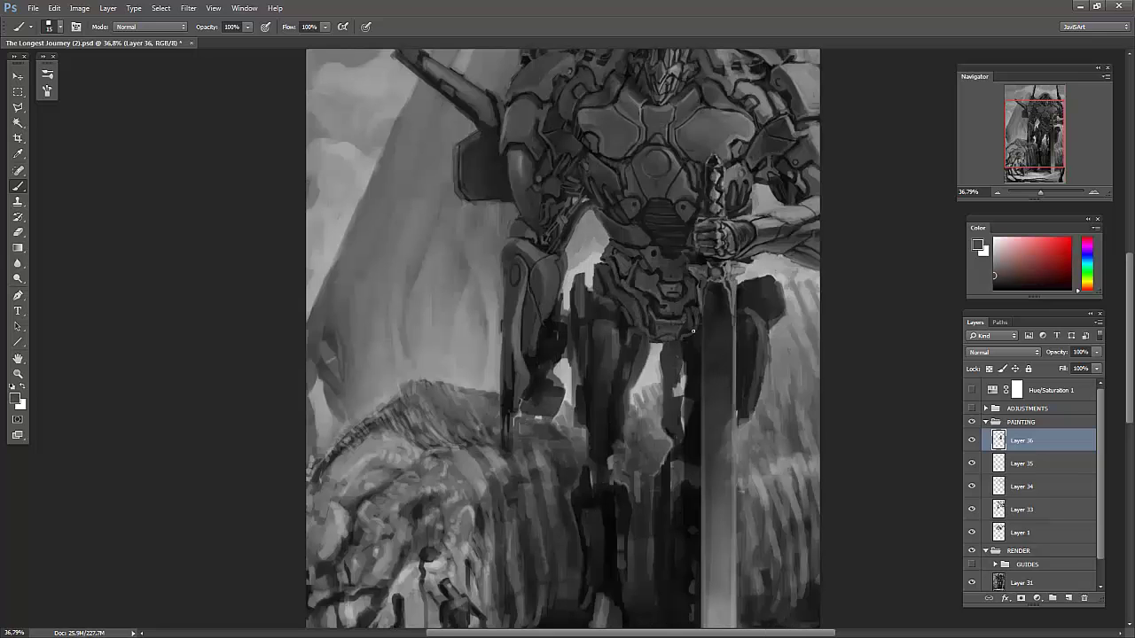
left_click_drag(692, 269, 701, 269)
left_click_drag(598, 127, 527, 193)
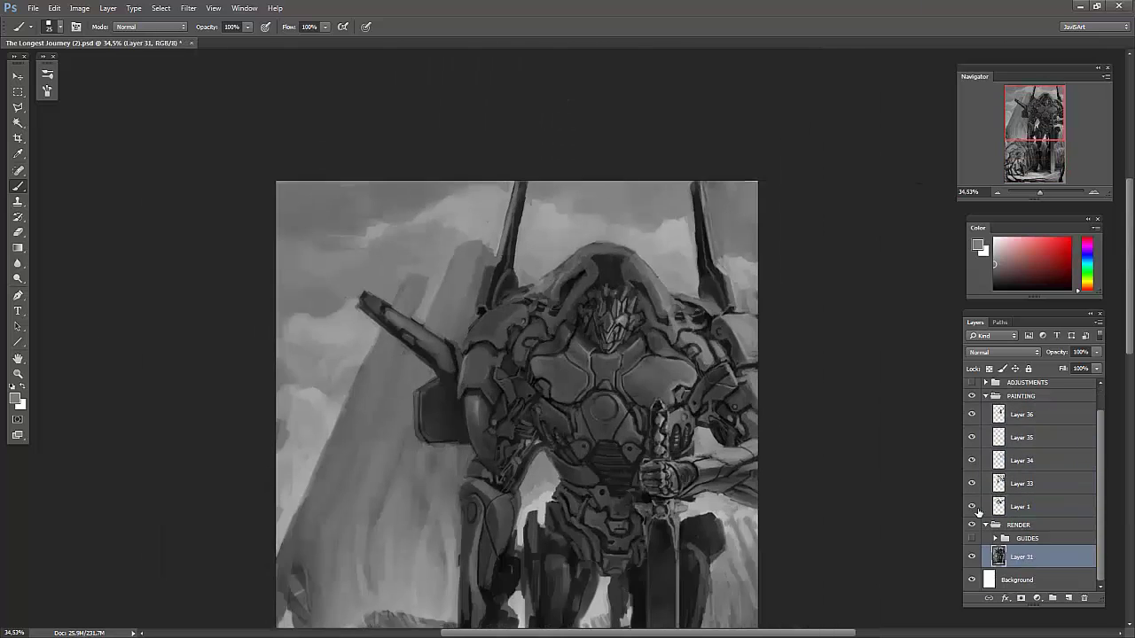
- Darken the mech's upper shoulders, neck and head with dark strokes
left_click(444, 284, "alt")
mouse_move(539, 138)
left_mouse_down()
mouse_move(498, 145)
mouse_move(526, 144)
mouse_move(504, 165)
left_mouse_up()
left_click(515, 164, "alt")
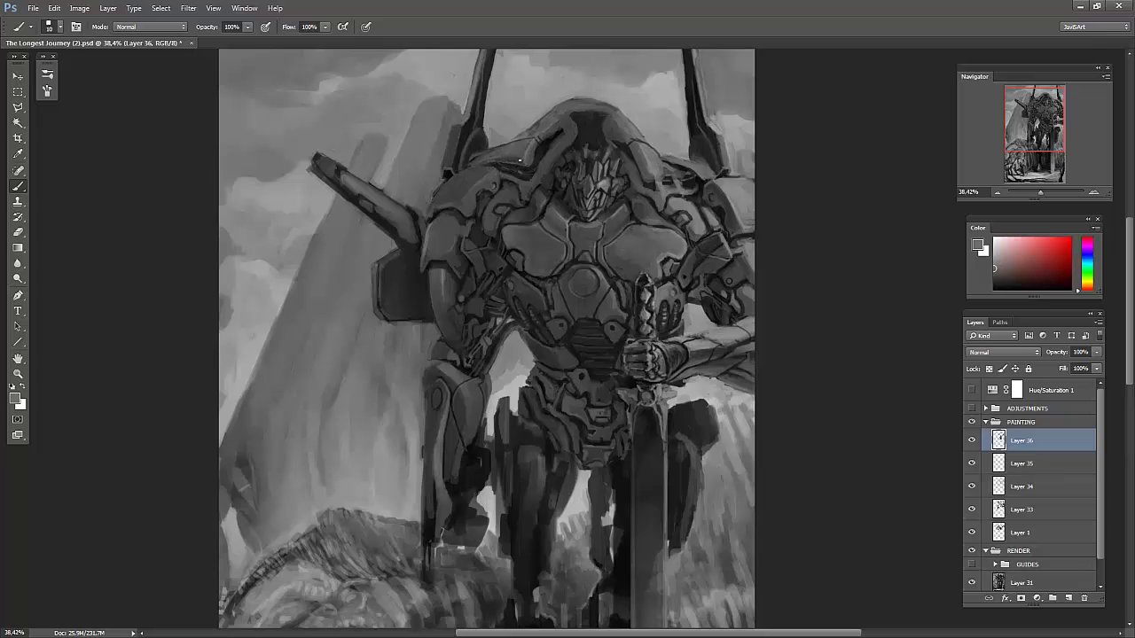
left_click_drag(664, 180, 688, 184)
left_click(629, 160, "alt")
left_click_drag(541, 151, 551, 164)
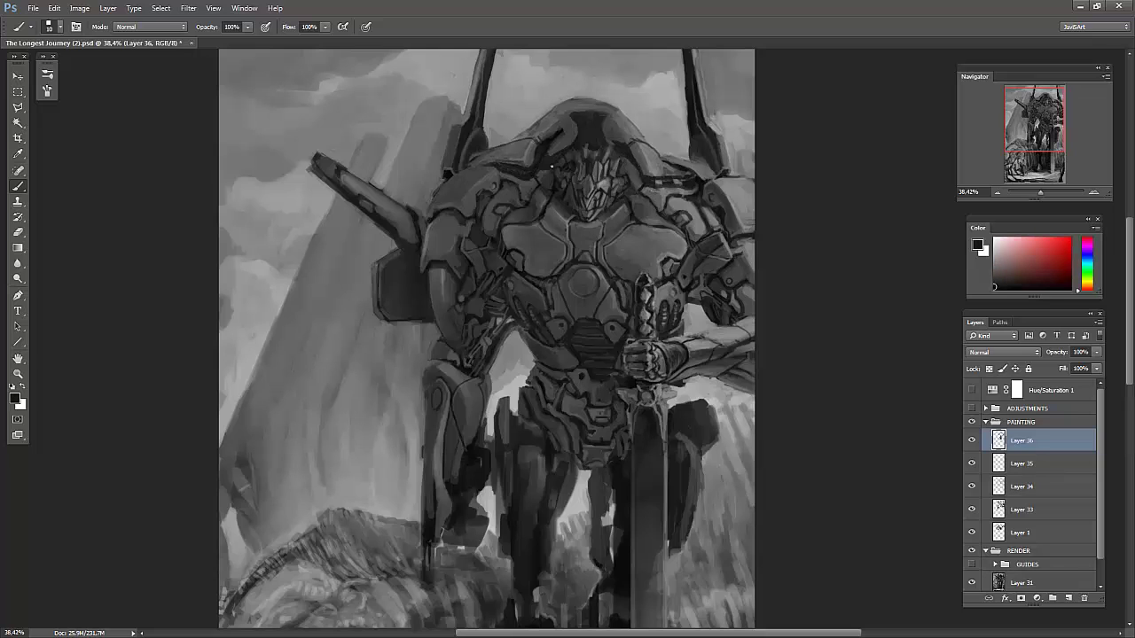
left_click_drag(479, 162, 511, 148)
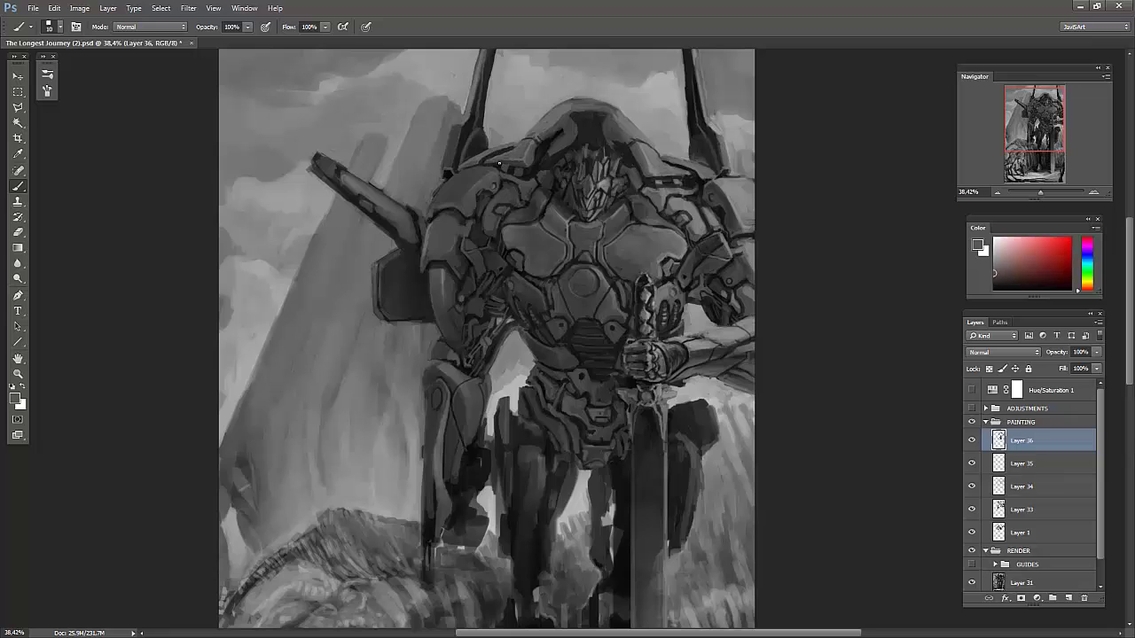
- Add dark touches around the head and faint light strokes near the left shoulder, then sample a torso grey
key("h")
mouse_move(346, 151)
left_mouse_down()
mouse_move(408, 127)
mouse_move(342, 149)
left_mouse_up()
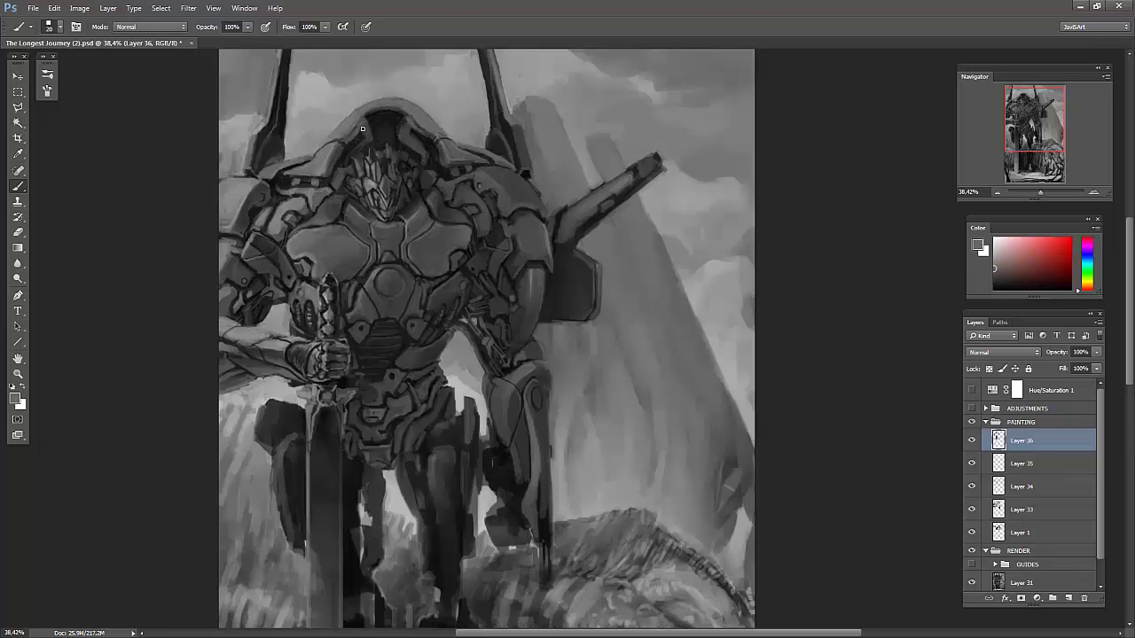
left_click(288, 180, "alt")
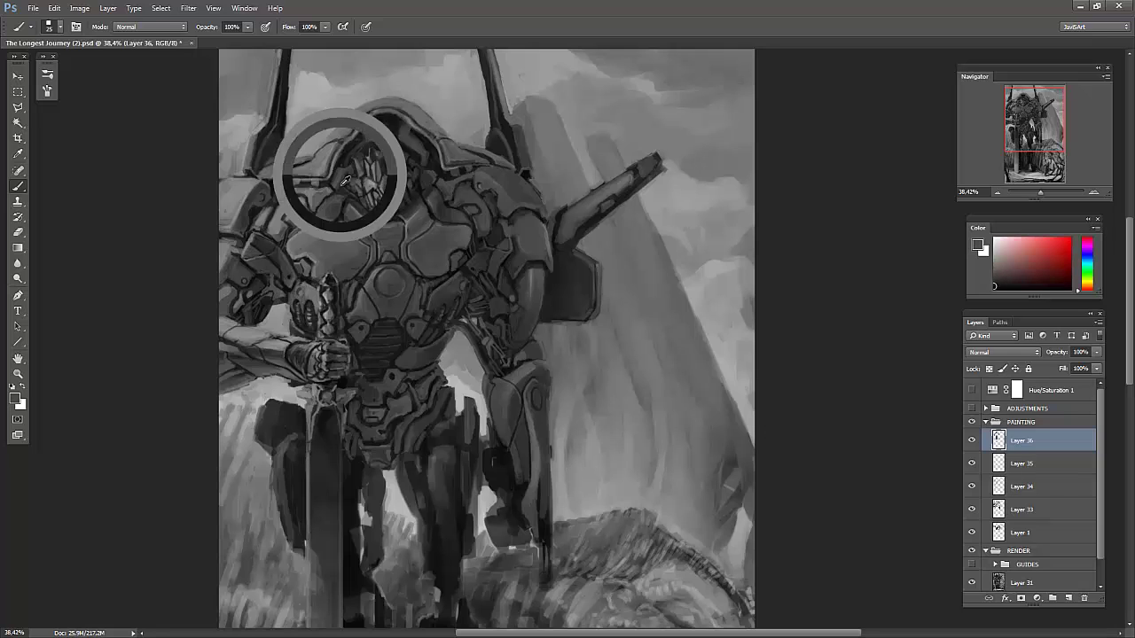
left_click_drag(271, 205, 295, 213)
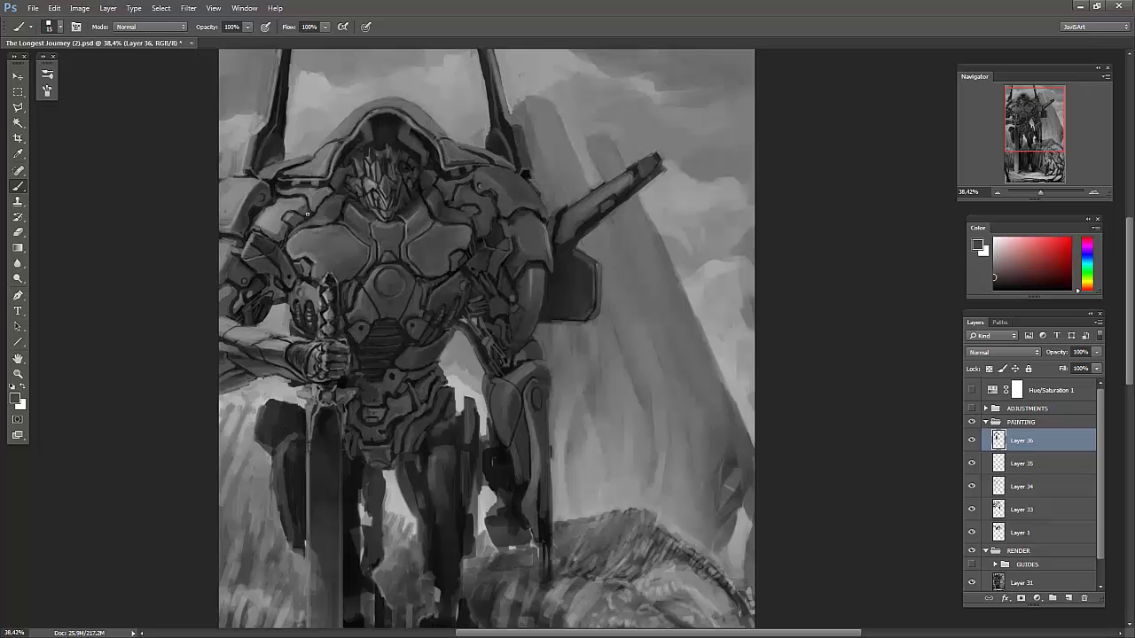
scroll(462, 159, "down", 5)
scroll(495, 311, "down", 5)
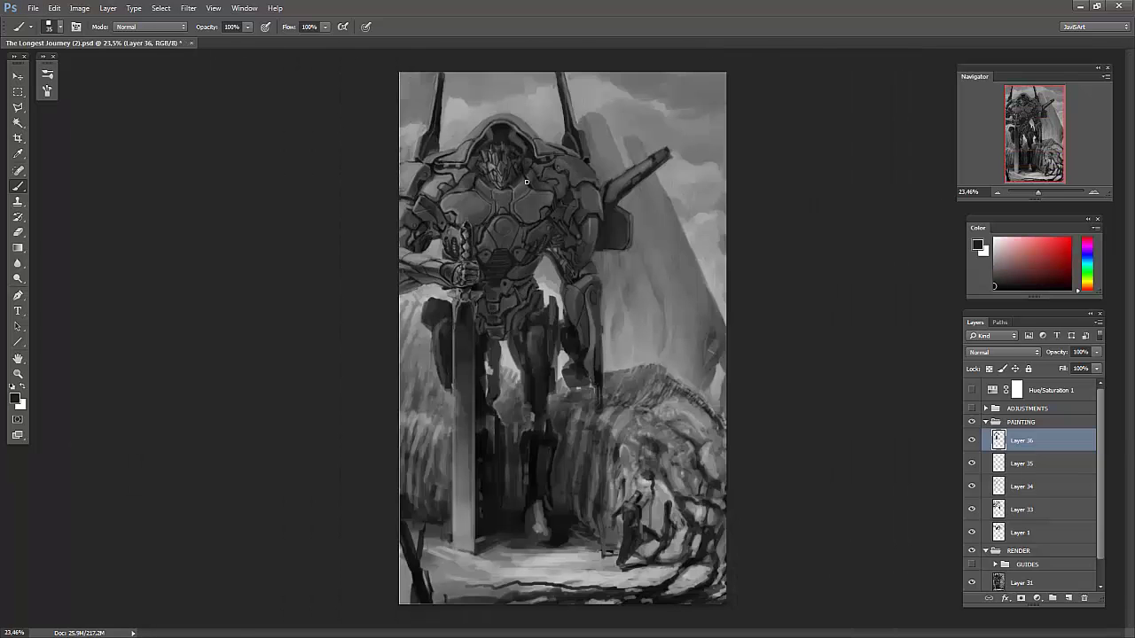
scroll(527, 182, "up", 5)
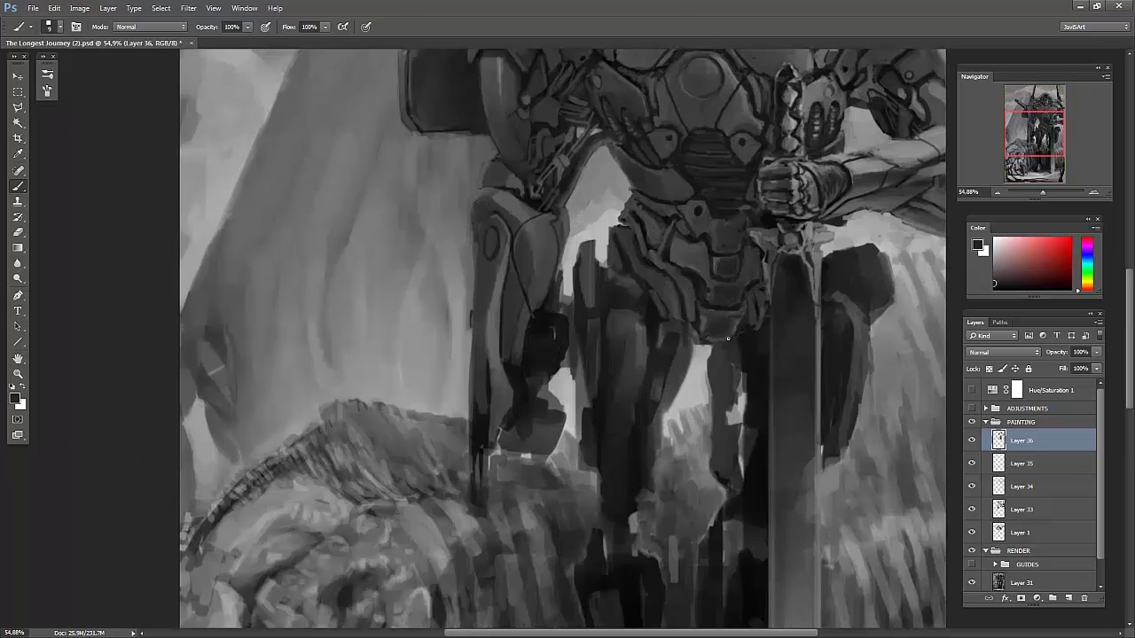
left_click(697, 268, "alt")
left_click(697, 229, "alt")
- Merge the painting layers and draw dark linework across the robot's chest on a new layer
scroll(701, 266, "down", 5)
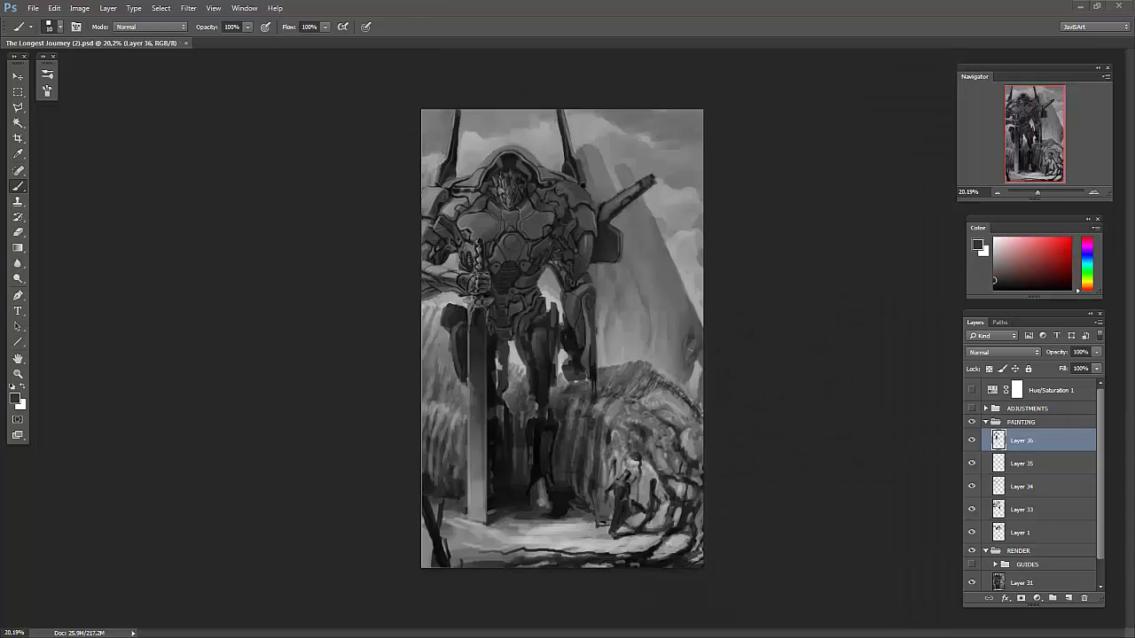
key("ctrl+e")
key("ctrl+shift+alt+n")
scroll(517, 172, "up", 1)
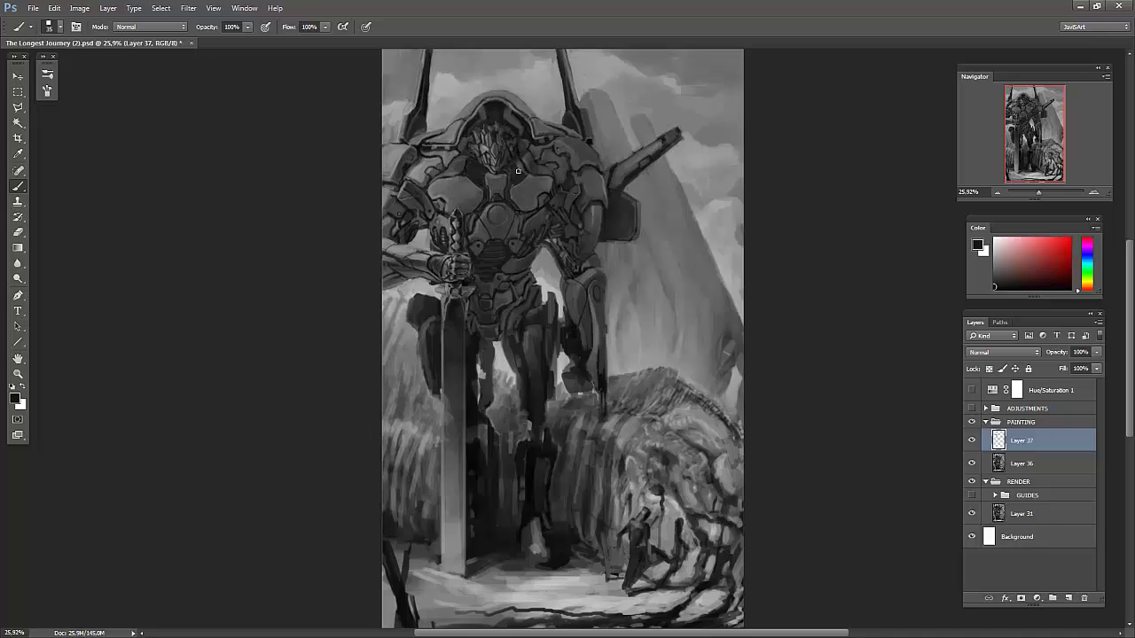
left_click_drag(518, 171, 506, 230)
left_click_drag(590, 205, 590, 252)
left_click_drag(470, 306, 505, 302)
left_click_drag(542, 151, 446, 163)
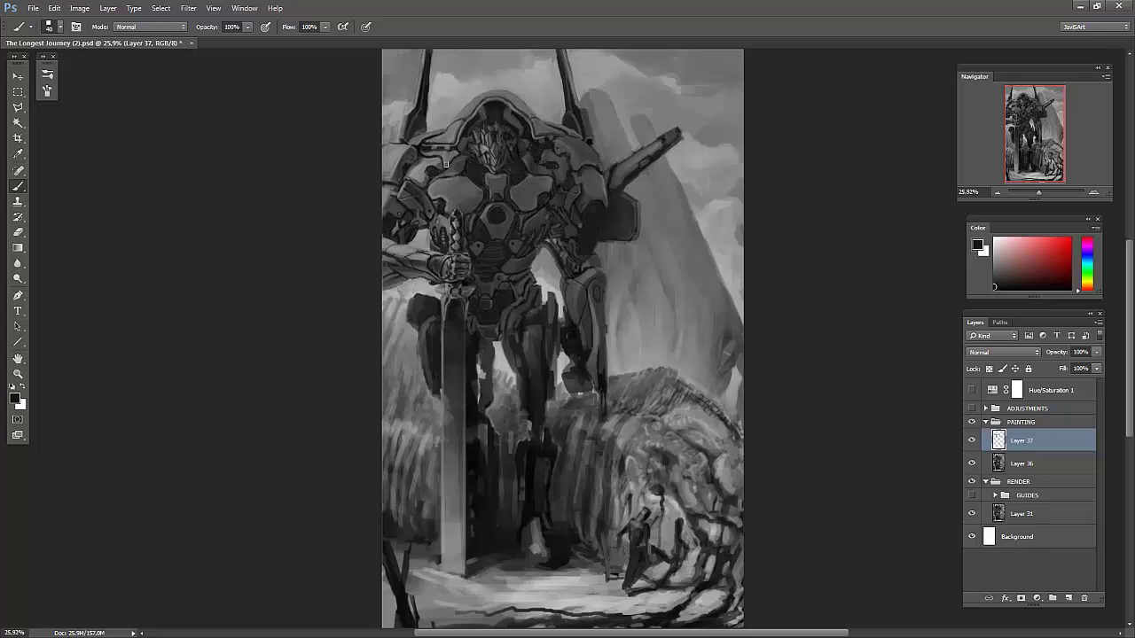
key("bracketright")
key("bracketright")
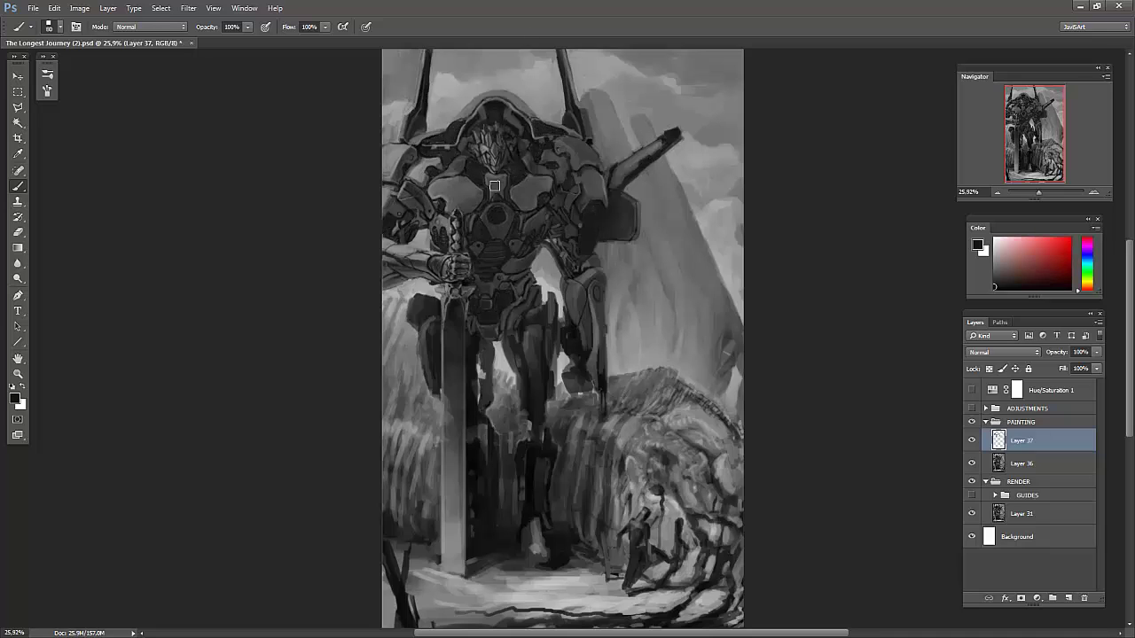
- Blend the linework layer as Linear Burn at 74%, limiting it to darker tones via Blend If
left_click(1003, 352)
left_click(1003, 539)
mouse_move(1097, 353)
left_mouse_down()
mouse_move(1067, 369)
mouse_move(1082, 368)
left_mouse_up()
double_click(1056, 440)
left_click_drag(1031, 304, 949, 304)
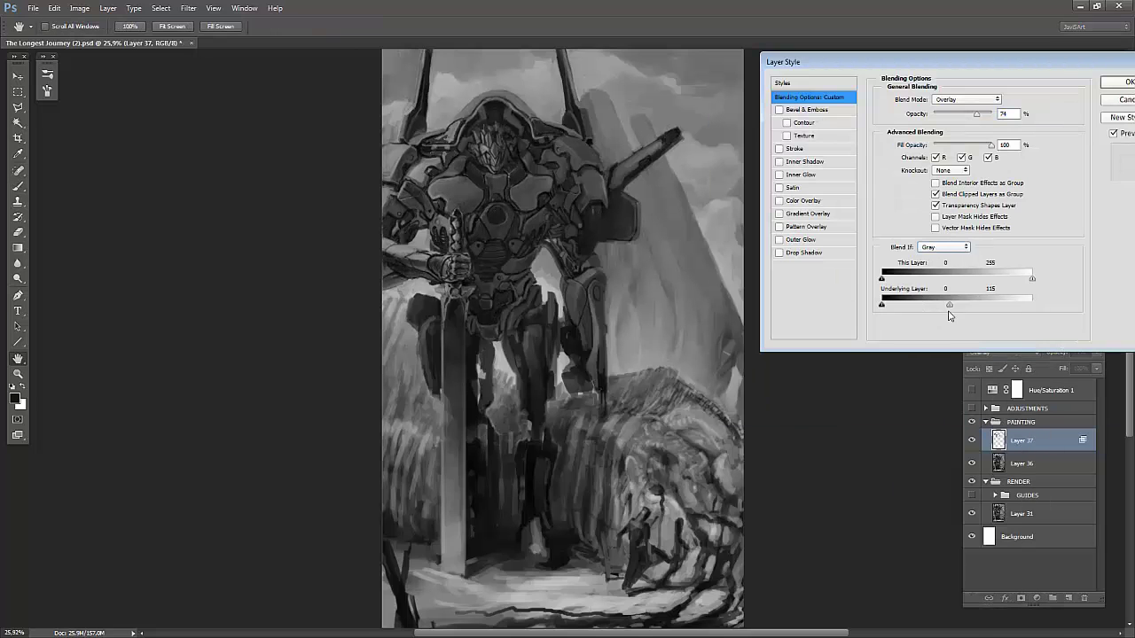
key("Return")
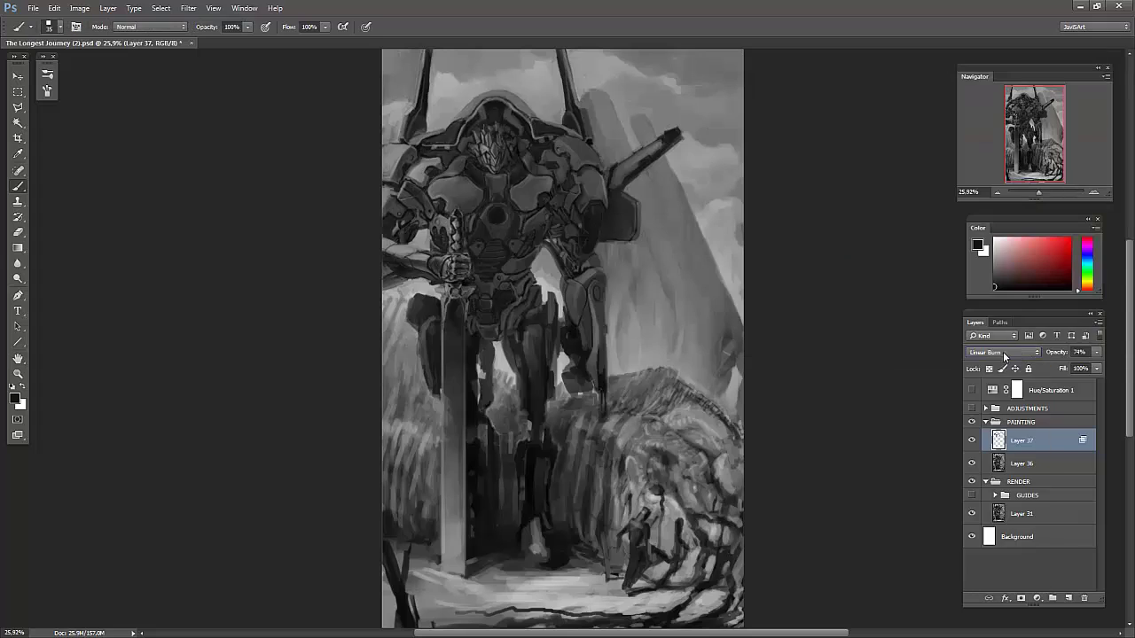
scroll(519, 253, "down", 2)
- Paint light grey strokes around the small figures on a new layer
key("ctrl+shift+alt+n")
scroll(588, 353, "up", 3)
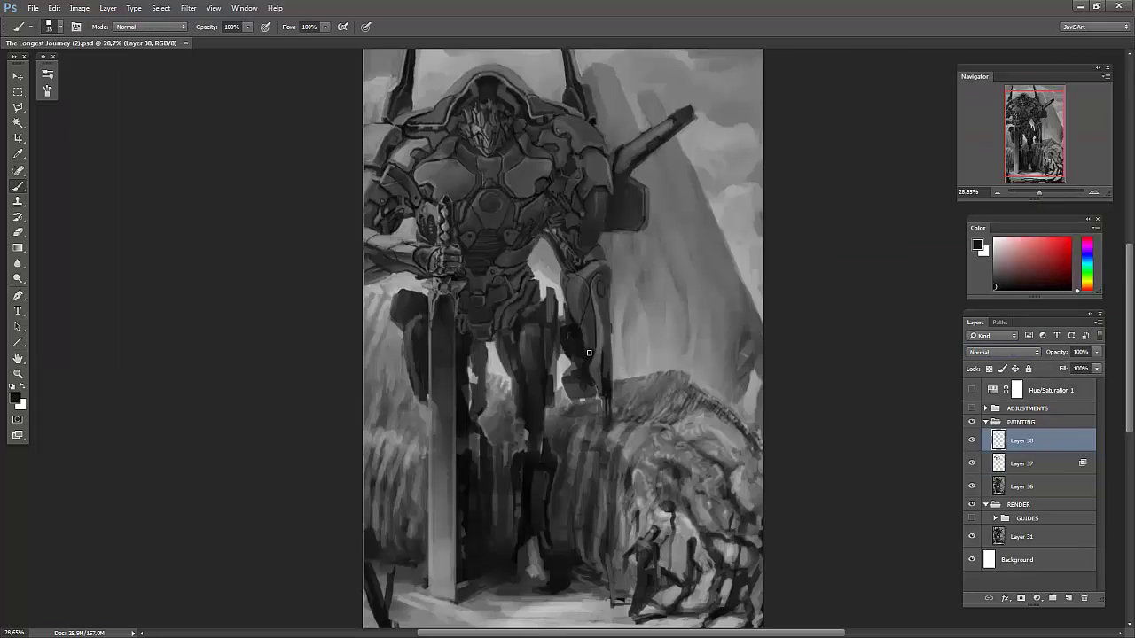
left_click_drag(588, 353, 591, 282)
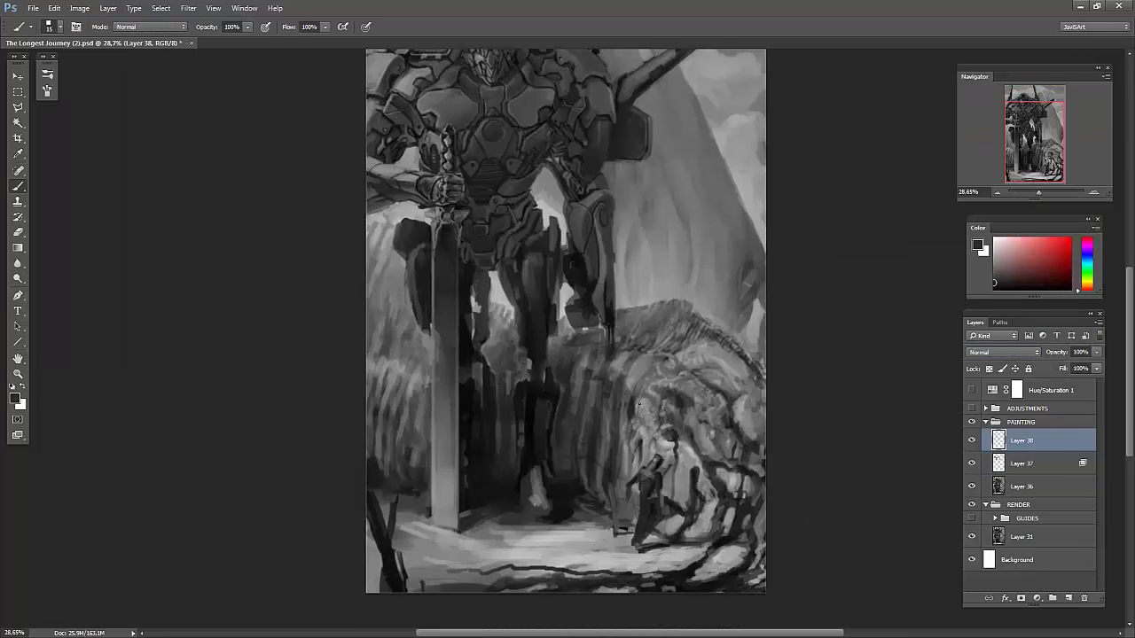
left_click(720, 402, "alt")
mouse_move(743, 431)
left_mouse_down()
mouse_move(715, 470)
mouse_move(722, 502)
mouse_move(729, 449)
left_mouse_up()
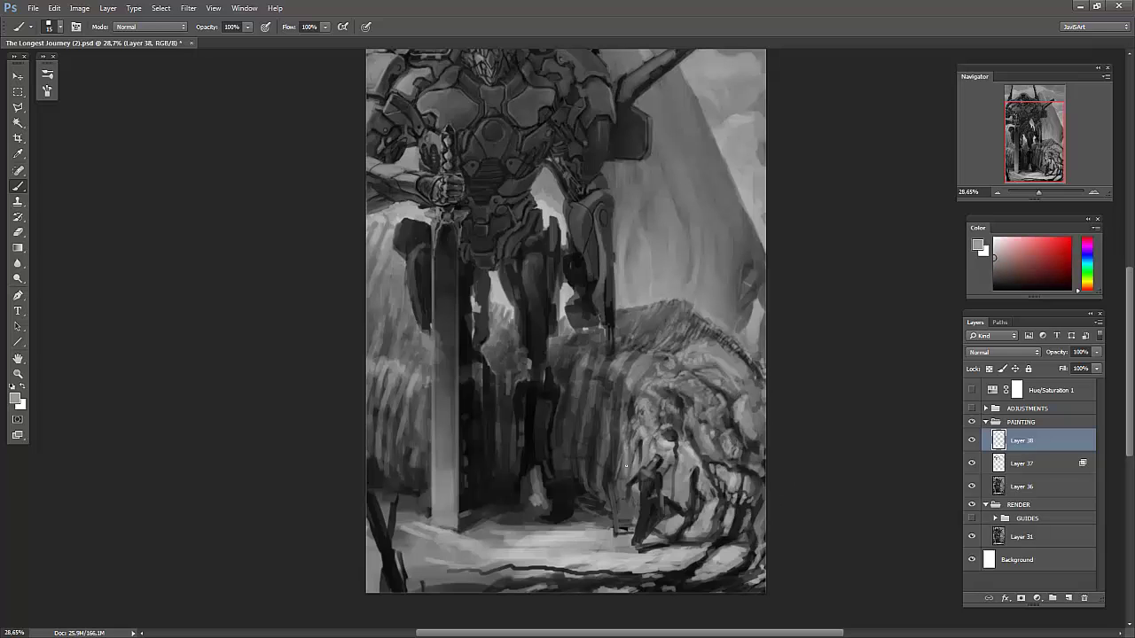
- Mirror the canvas and try dark strokes along the bottom ground, then undo them
left_click(627, 466, "alt")
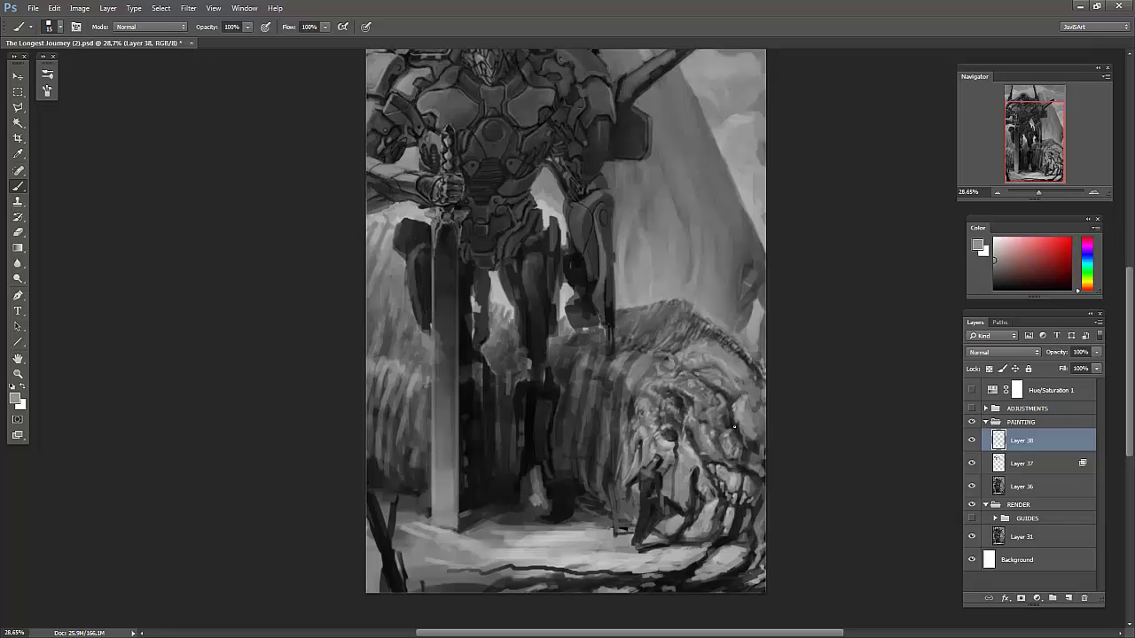
left_click(730, 475, "alt")
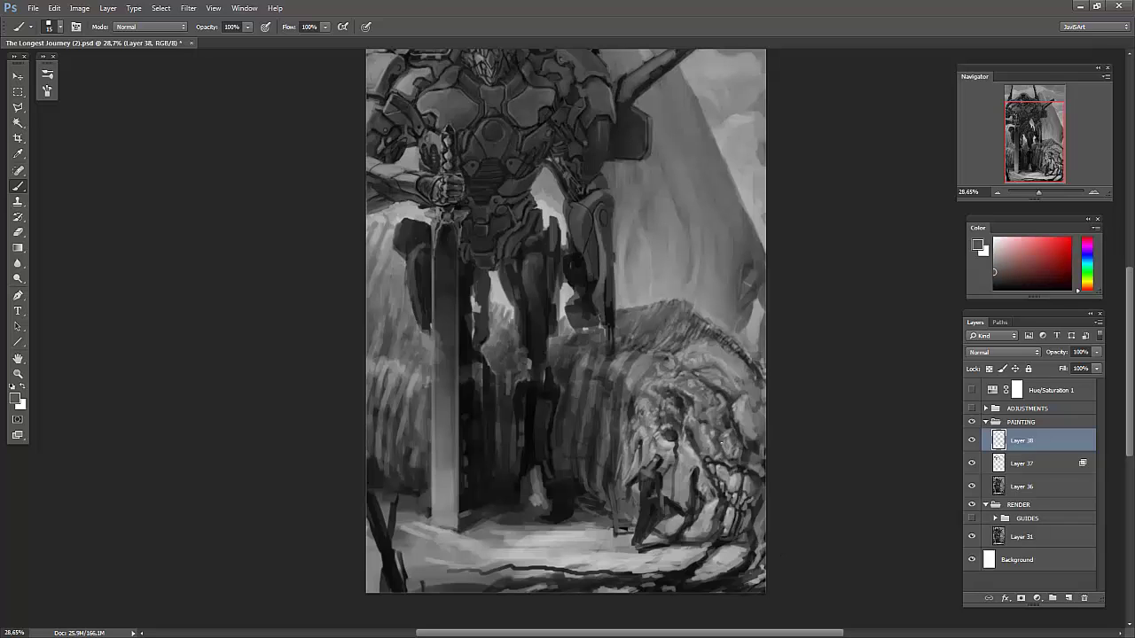
left_click(750, 380, "alt")
key("h")
left_click_drag(479, 585, 577, 589)
mouse_move(404, 589)
left_mouse_down()
mouse_move(665, 594)
mouse_move(460, 575)
mouse_move(691, 596)
left_mouse_up()
key("ctrl+alt+z")
key("ctrl+alt+z")
- Paint light grey strokes along the bottom ground with a smaller brush
right_click(590, 460)
left_click(633, 558)
left_click(717, 496, "alt")
left_click_drag(595, 585, 430, 593)
- Brighten the small standing figure on a new layer, mirroring to check
key("ctrl+shift+alt+n")
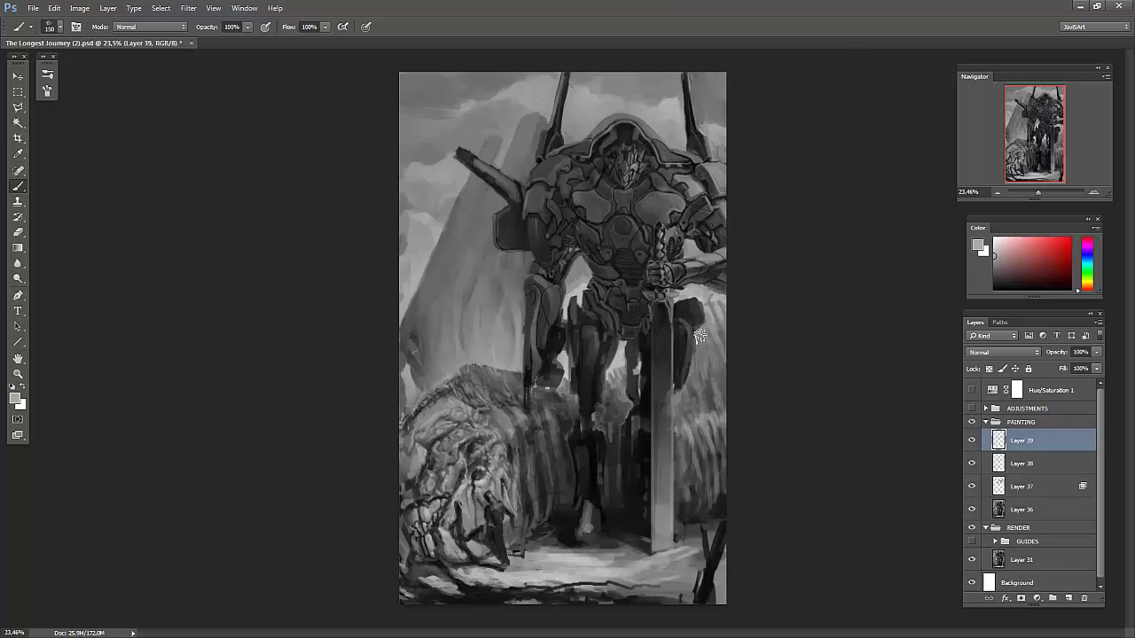
scroll(426, 288, "up", 3)
mouse_move(425, 288)
left_mouse_down()
mouse_move(417, 337)
mouse_move(435, 336)
mouse_move(427, 299)
mouse_move(444, 321)
mouse_move(441, 291)
mouse_move(421, 271)
mouse_move(433, 282)
left_mouse_up()
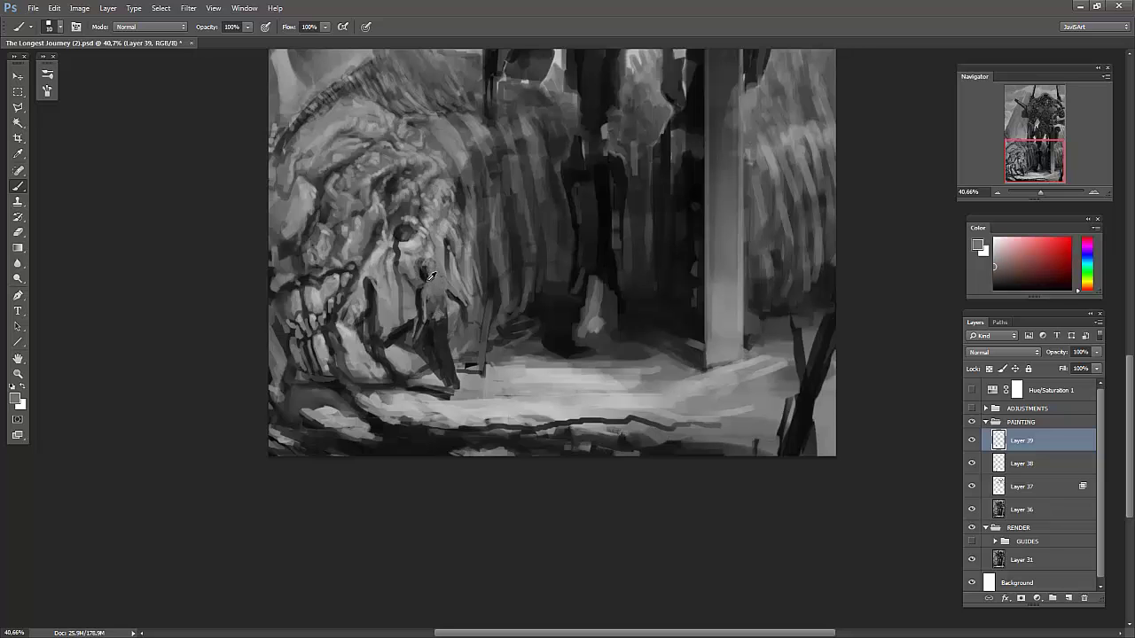
key("h")
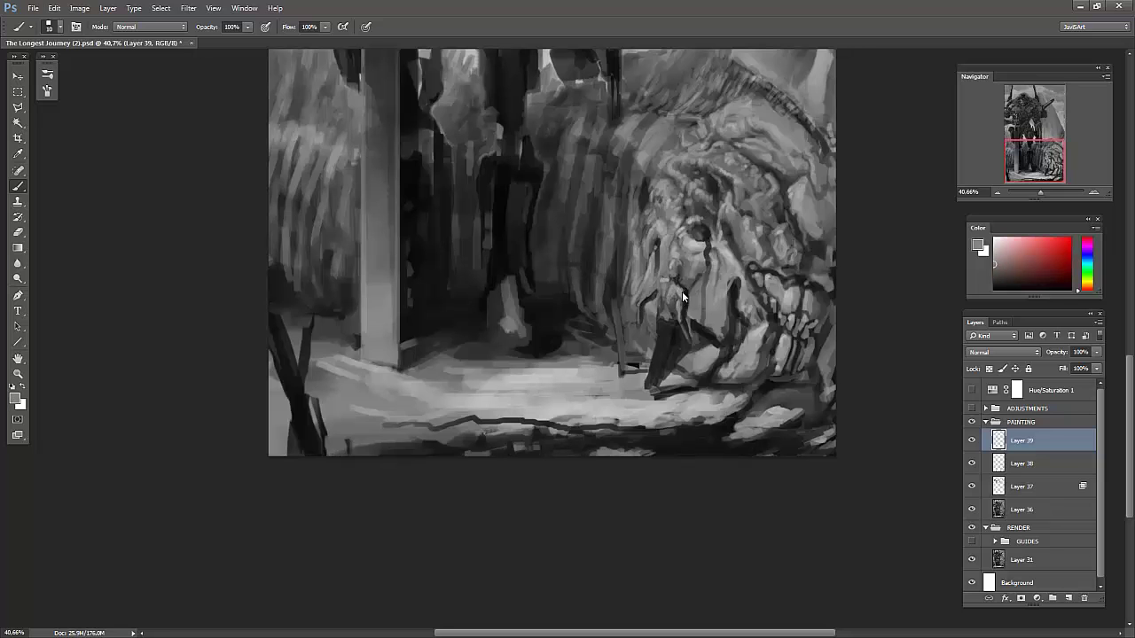
key("ctrl+0")
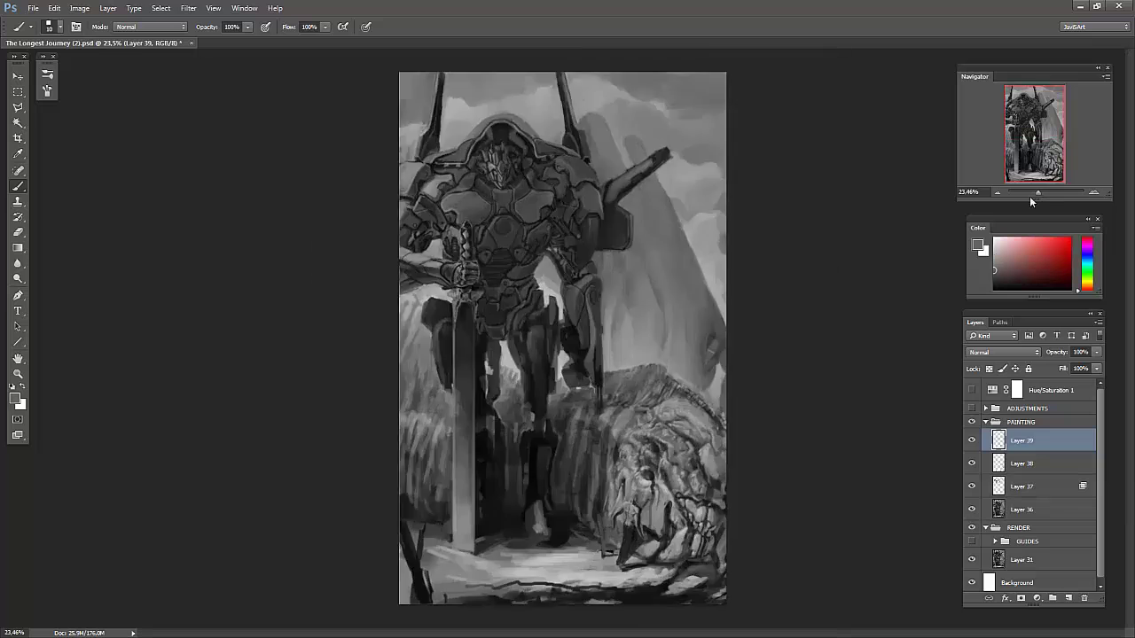
scroll(509, 436, "up", 2)
key("h")
- Highlight the kneeling figure and paint a sword planted upright beside it, then hide Layer 39
left_click(511, 430, "alt")
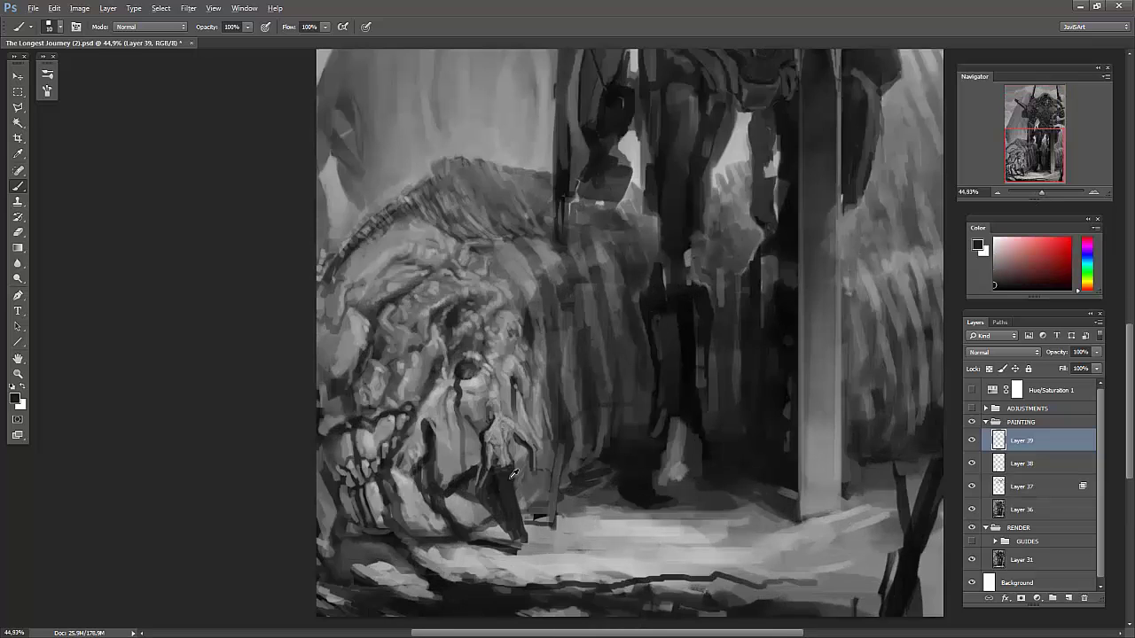
mouse_move(492, 536)
left_mouse_down()
mouse_move(510, 512)
mouse_move(477, 483)
mouse_move(525, 486)
left_mouse_up()
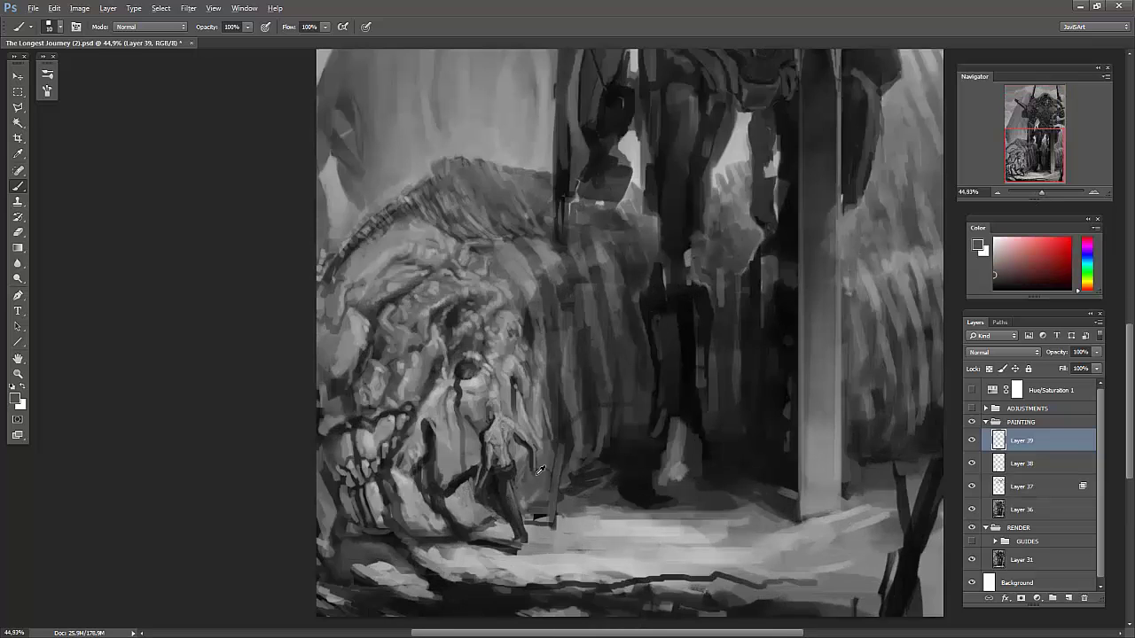
mouse_move(553, 526)
left_mouse_down()
mouse_move(560, 443)
mouse_move(551, 523)
mouse_move(563, 456)
left_mouse_up()
left_click_drag(482, 458, 484, 429)
left_click(493, 413, "alt")
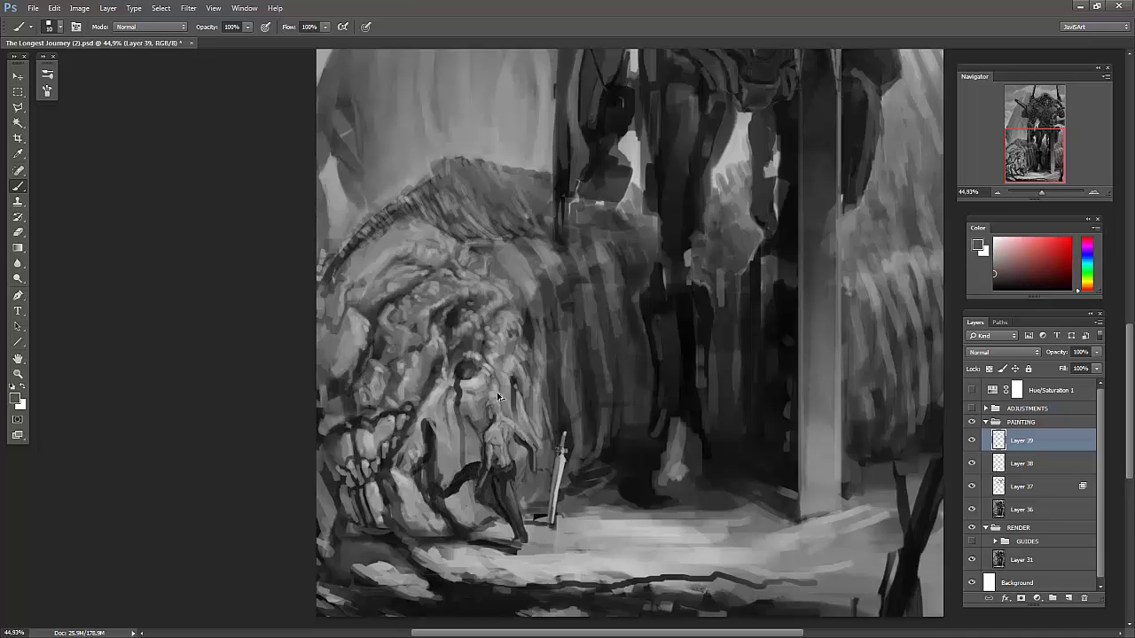
key("ctrl+0")
left_click(972, 440)
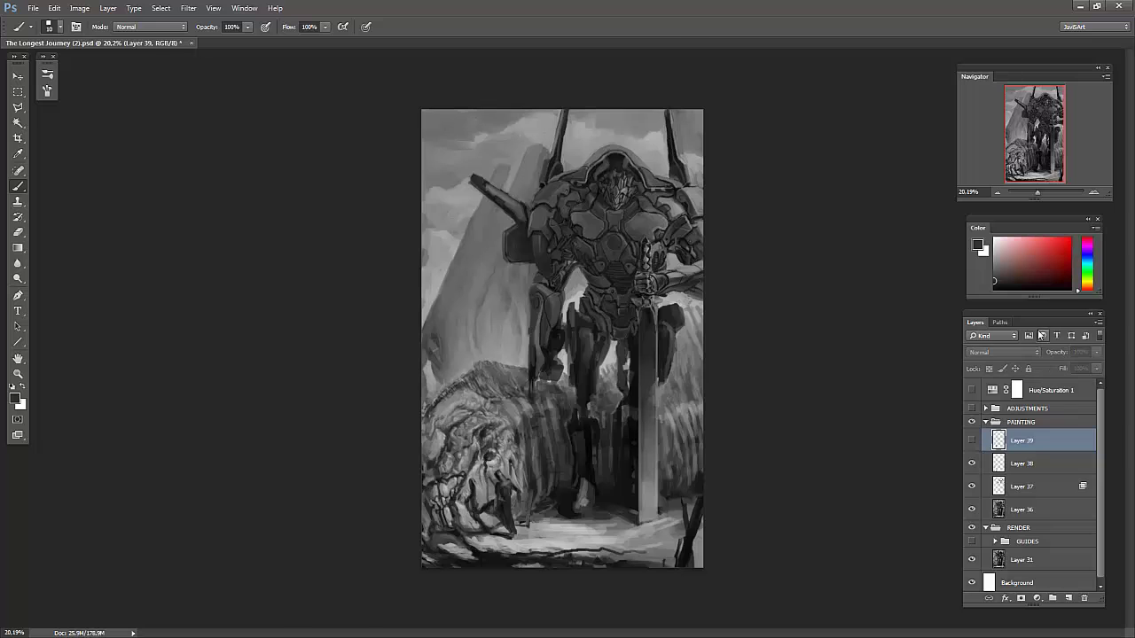
- Copy the lassoed fist to its own layer and enlarge it to about 121%
scroll(628, 278, "up", 2)
key("l")
key("ctrl+shift+alt+n")
key("ctrl+shift+alt+n")
key("i")
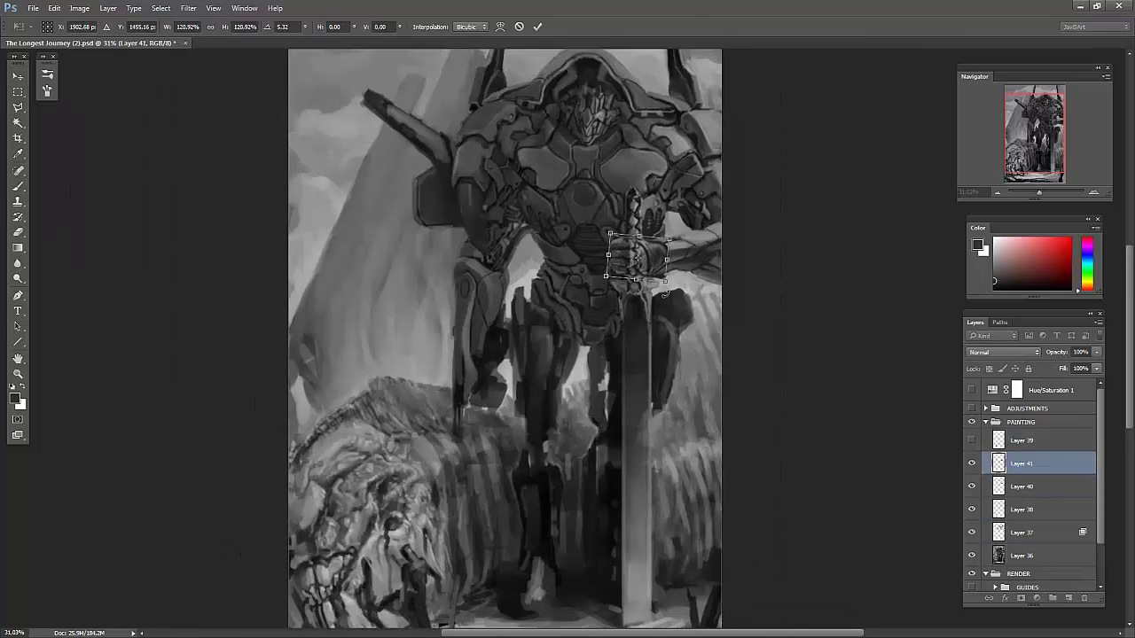
key("ctrl+l")
key("Return")
- Sample dark greys around the enlarged fist for touch-up, flipping the canvas to check it
scroll(382, 346, "up", 2)
key("b")
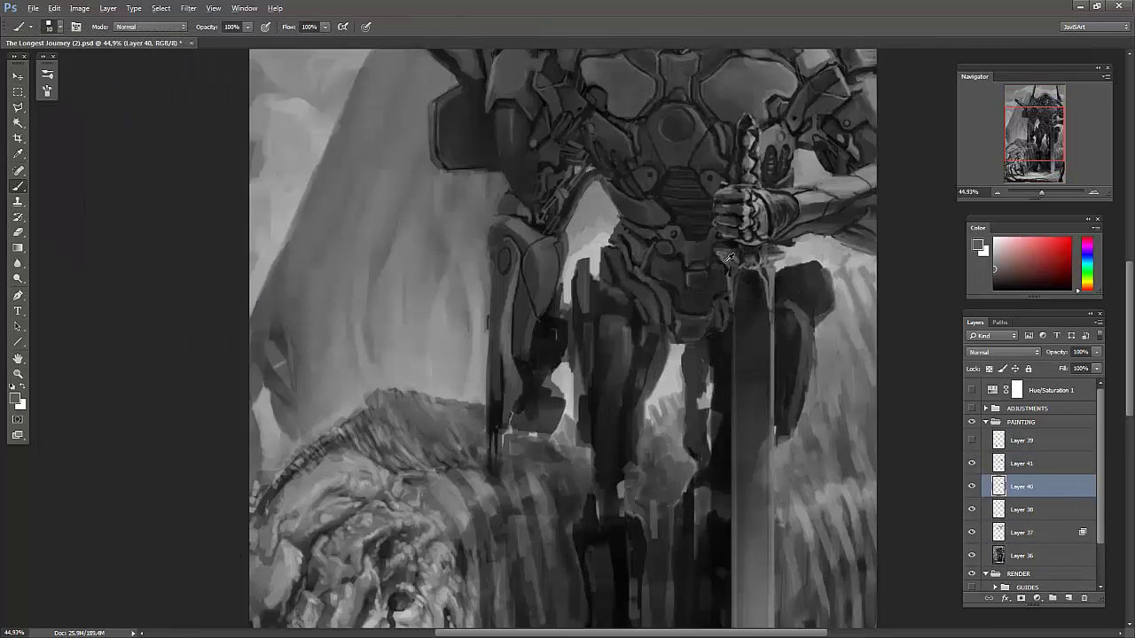
left_click(735, 201, "alt")
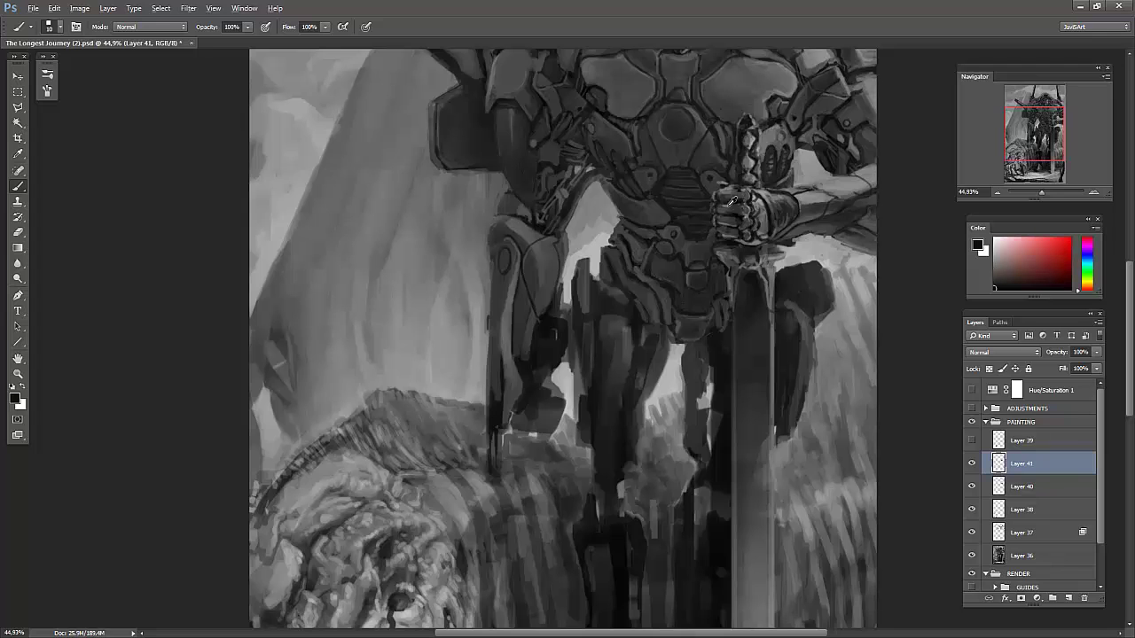
left_click(752, 194, "alt")
left_click(745, 206, "alt")
key("h")
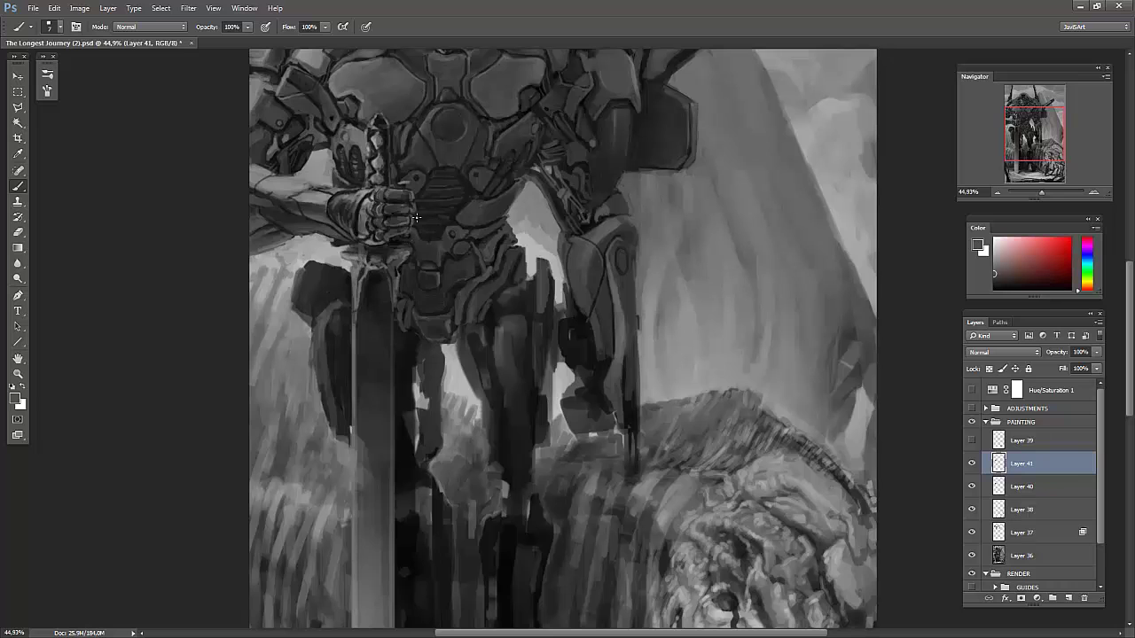
left_click(383, 226, "alt")
scroll(957, 285, "down", 2)
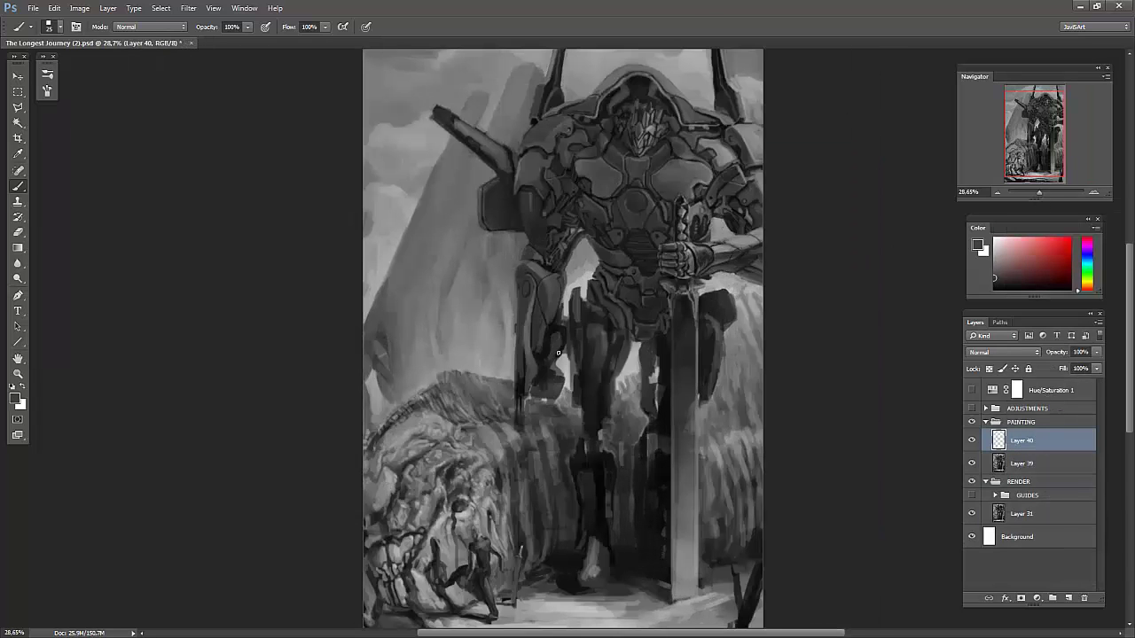
- Paint dark and light strokes on the mech's leg and dab a highlight on its edge
left_click_drag(559, 383, 518, 468)
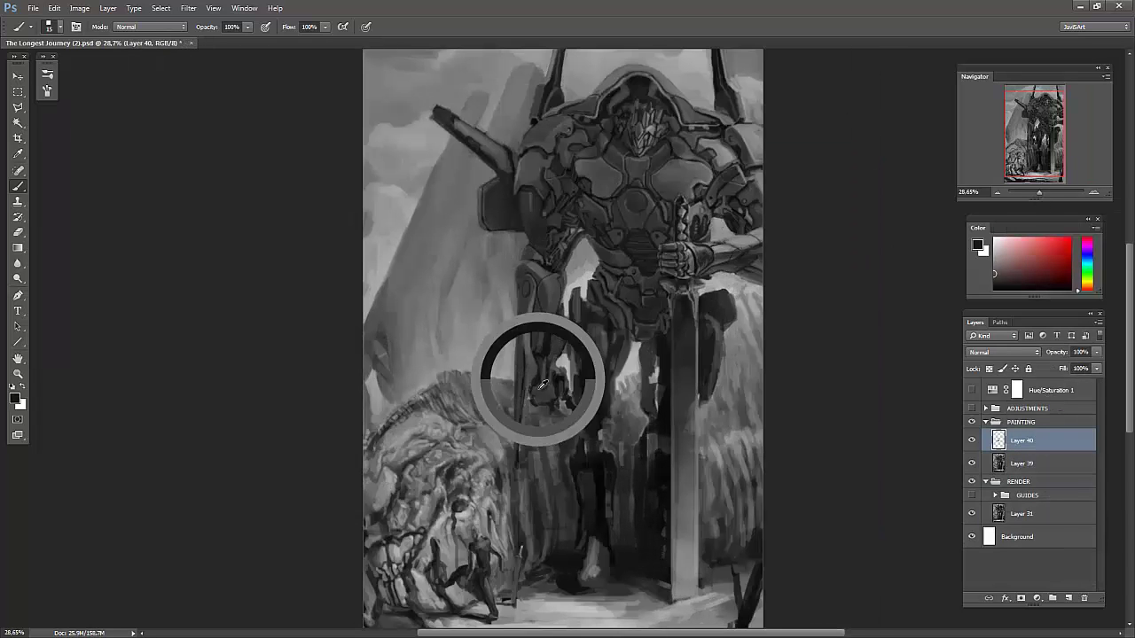
left_click(529, 383, "alt")
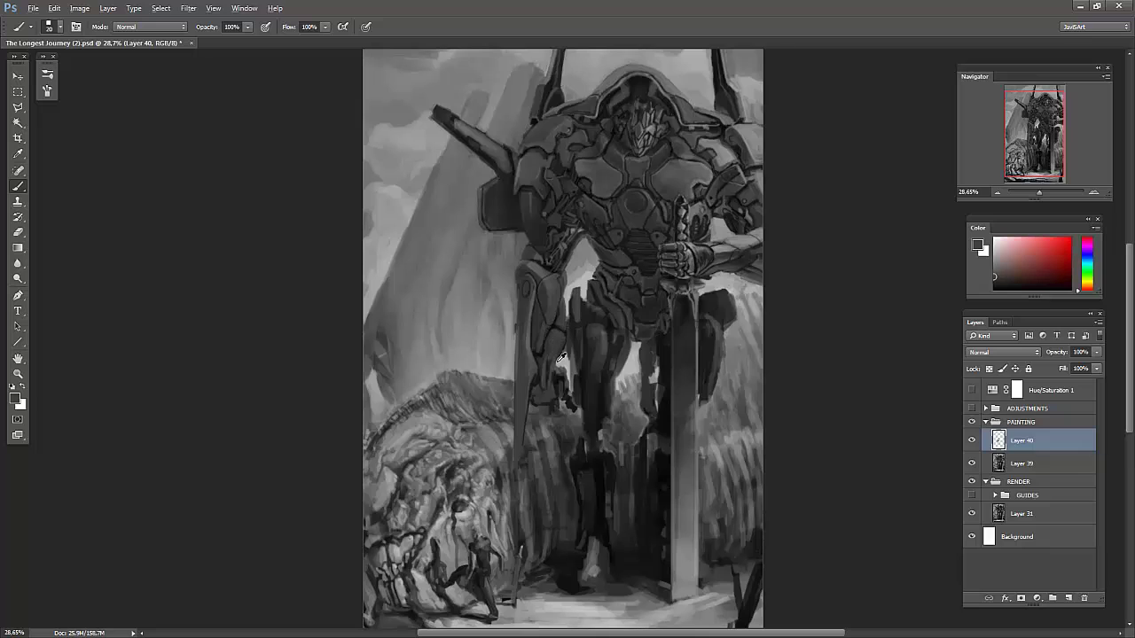
left_click_drag(526, 382, 521, 497)
left_click(527, 372, "alt")
key("[")
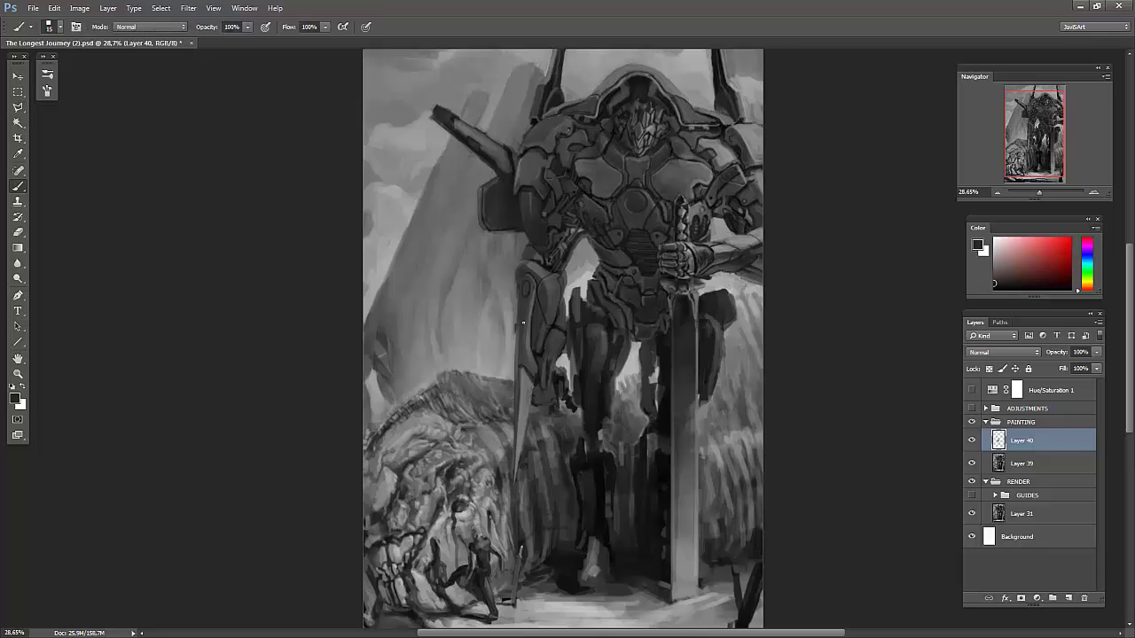
key("h")
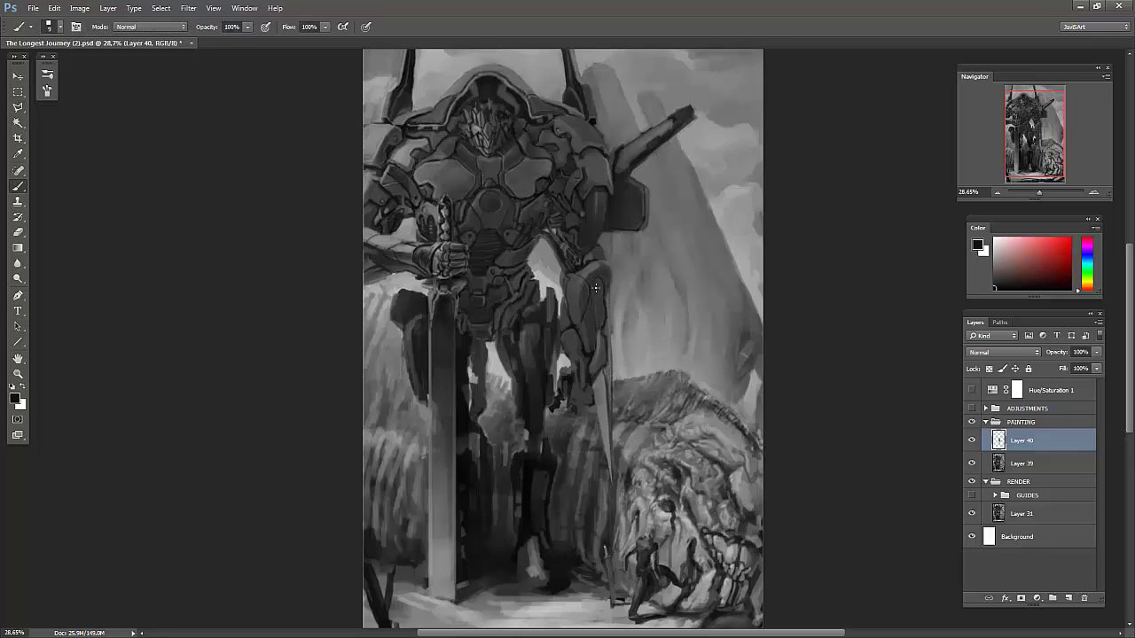
left_click(596, 288, "alt")
key("h")
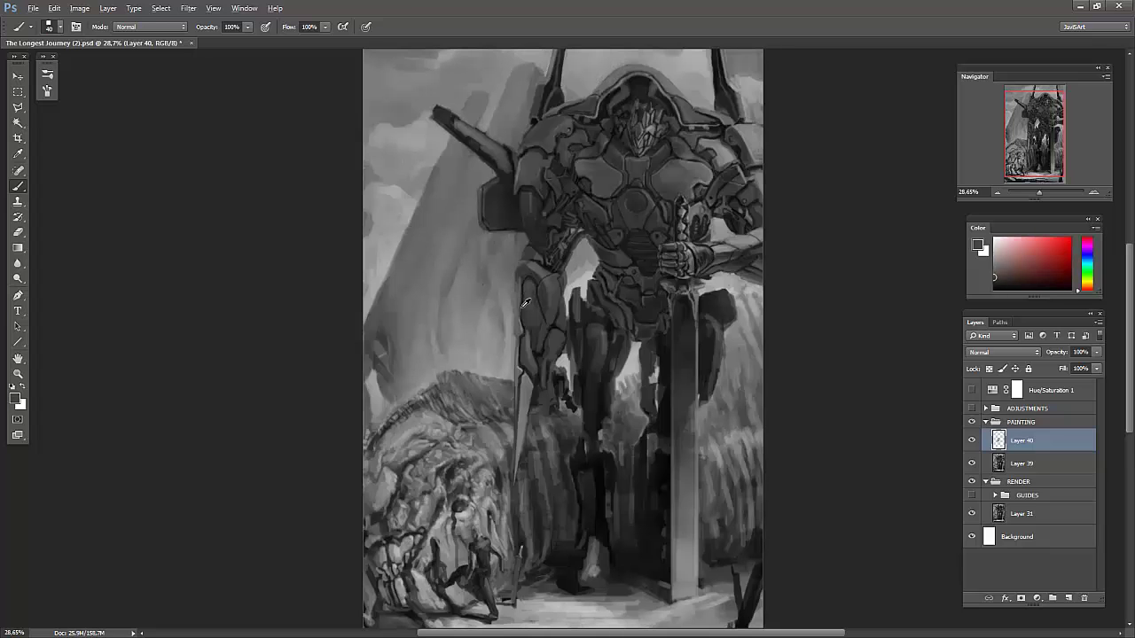
- Add small dark strokes on the mech's arm and repaint the upper leg shading darker
left_click_drag(536, 266, 515, 279)
left_click(525, 301, "alt")
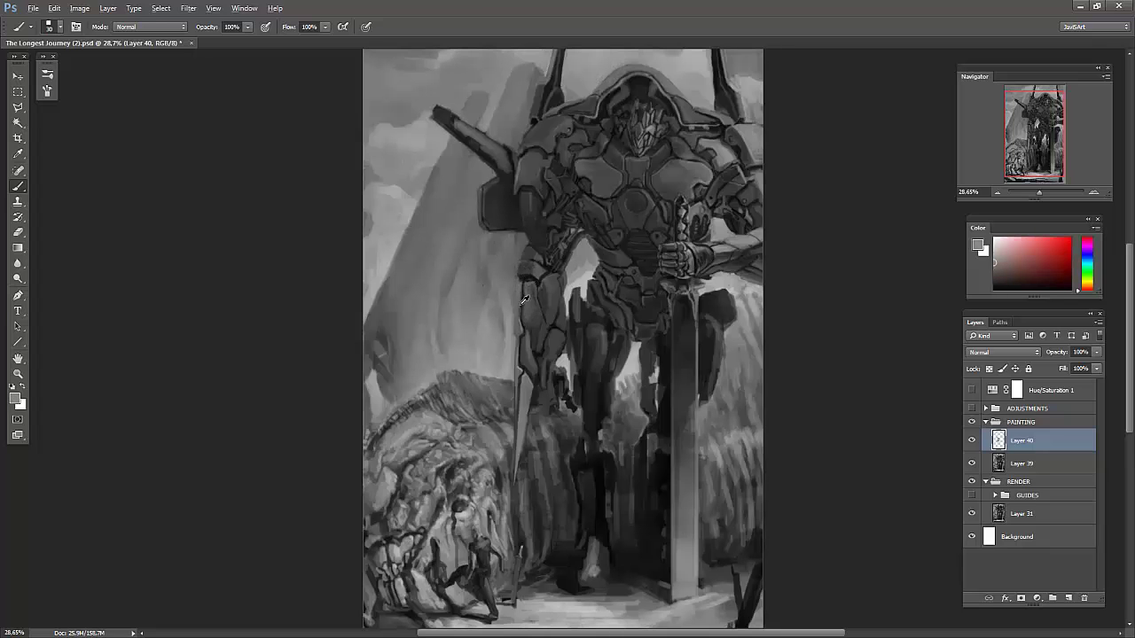
left_click(551, 391, "alt")
left_click(536, 349, "alt")
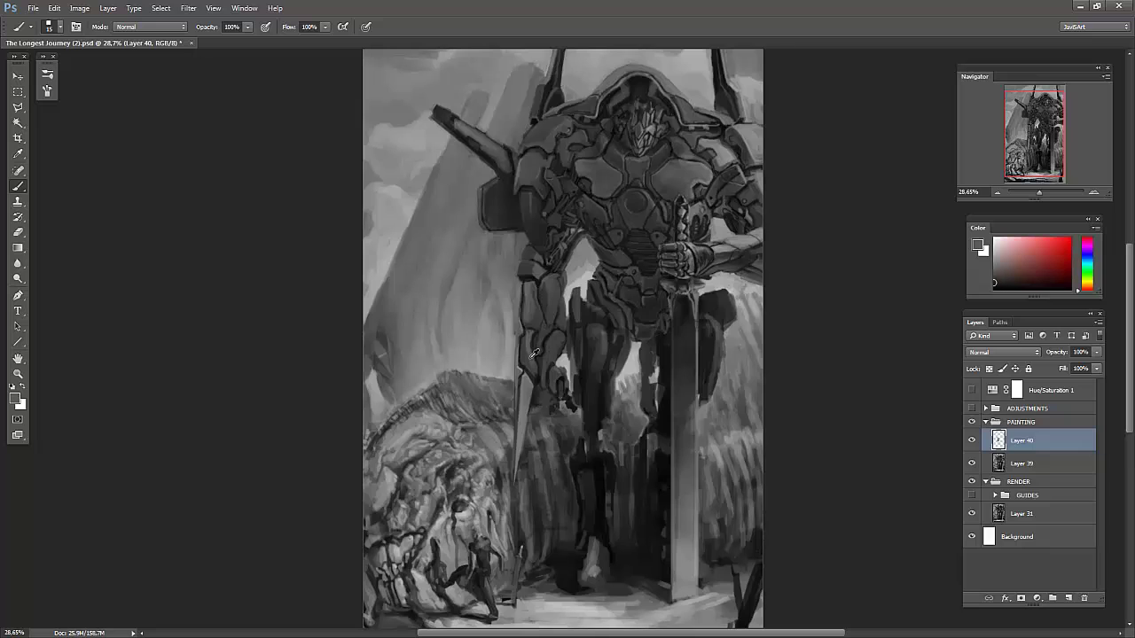
left_click(554, 399, "alt")
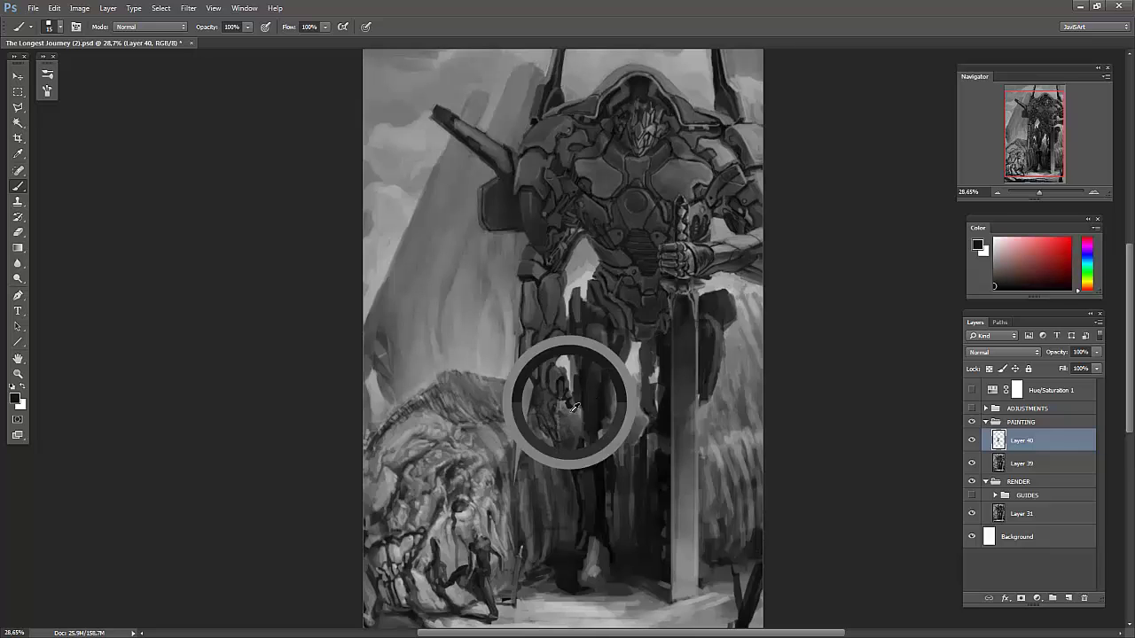
key("h")
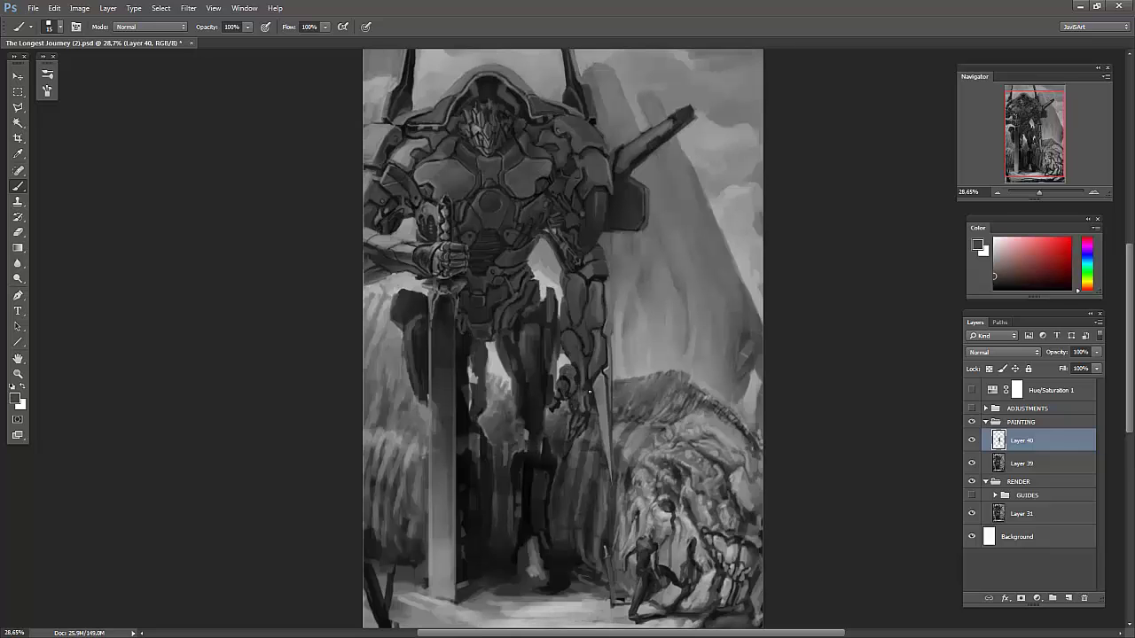
key("h")
scroll(562, 440, "up", 3)
left_click(547, 374, "alt")
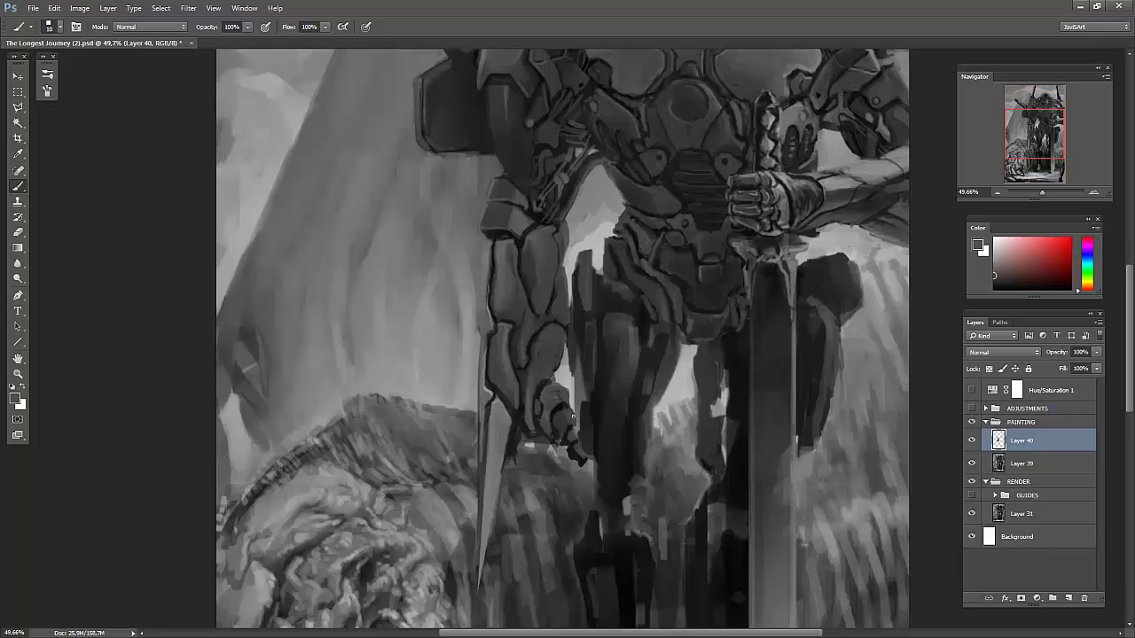
left_click_drag(558, 321, 571, 219)
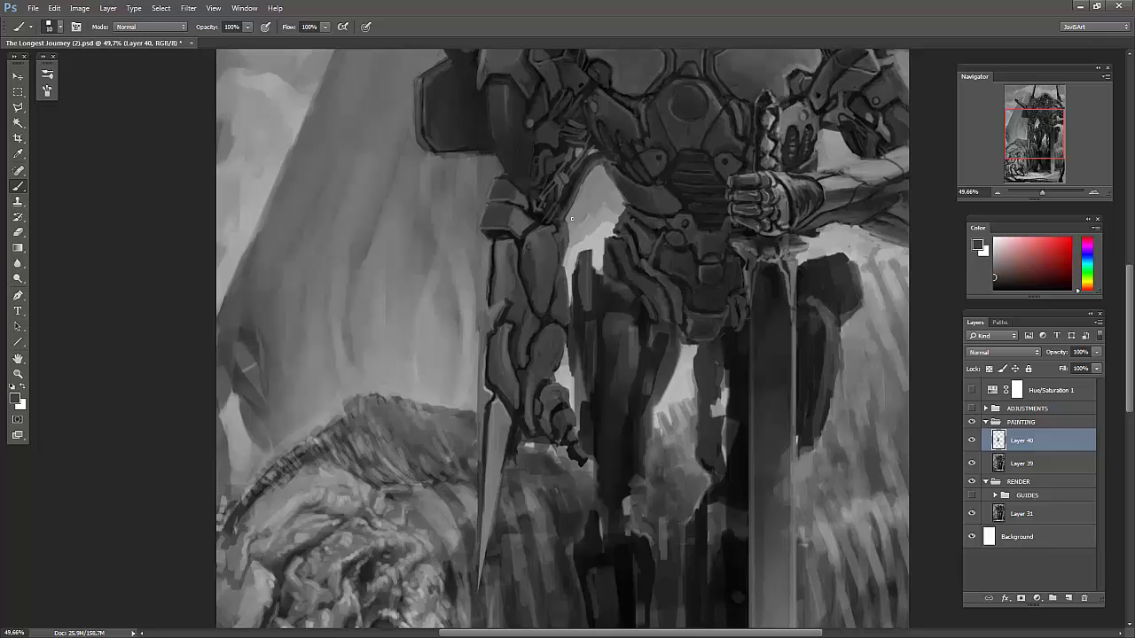
scroll(563, 324, "down", 1)
- Darken the shape left of the sword and the gap between sword and leg
left_click(536, 197, "alt")
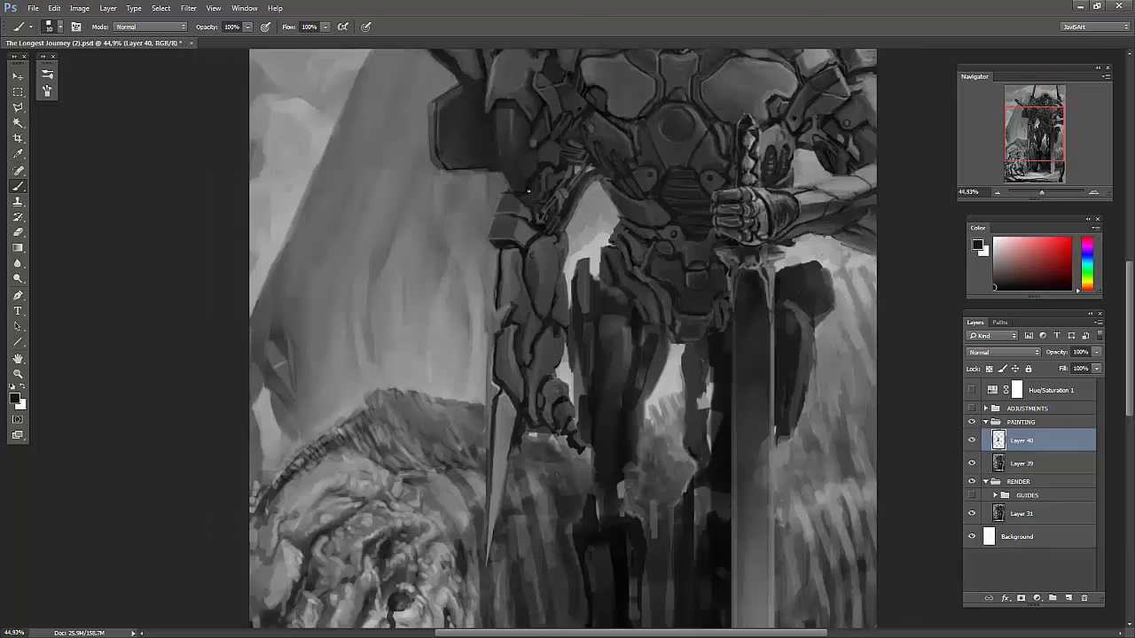
key("ctrl+shift+h")
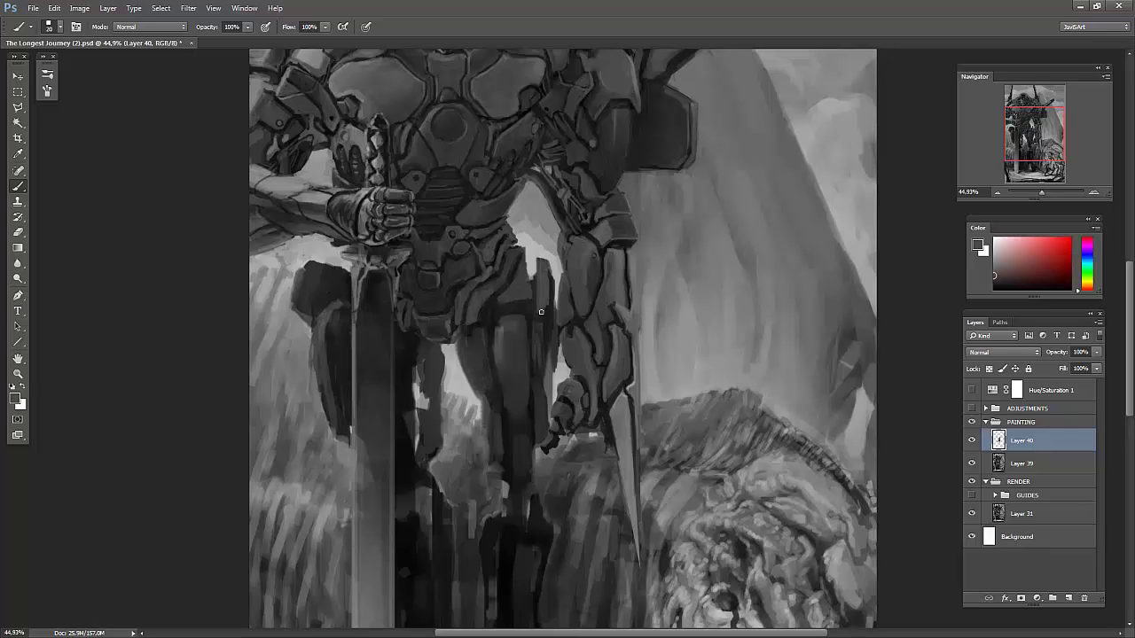
left_click_drag(540, 323, 543, 419)
left_click(334, 311, "alt")
left_click_drag(320, 306, 346, 439)
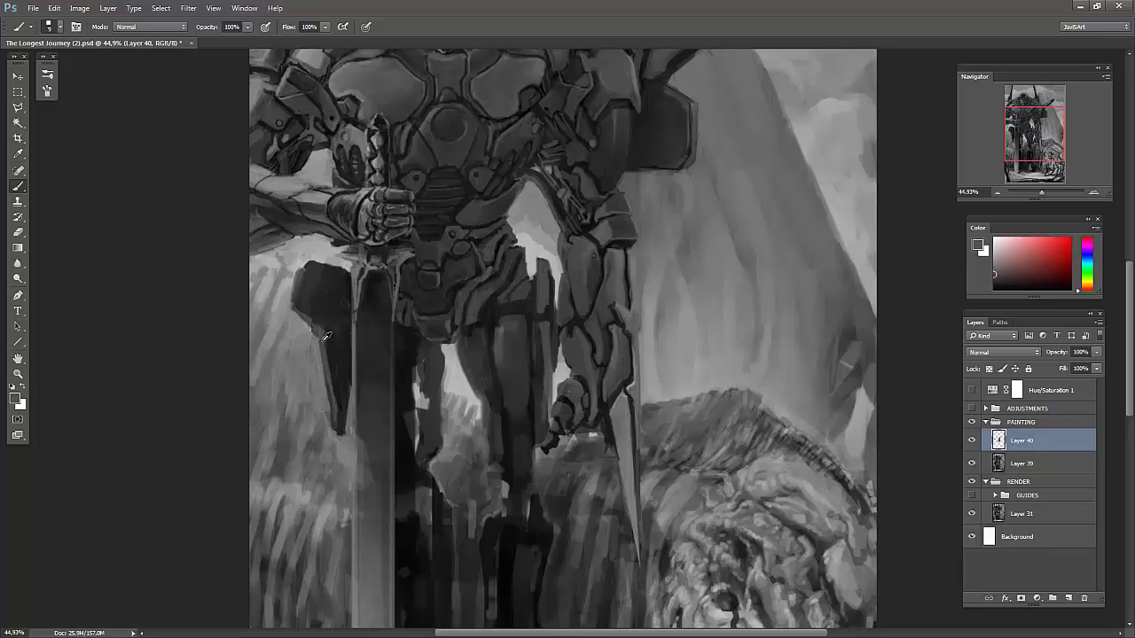
left_click_drag(403, 358, 414, 445)
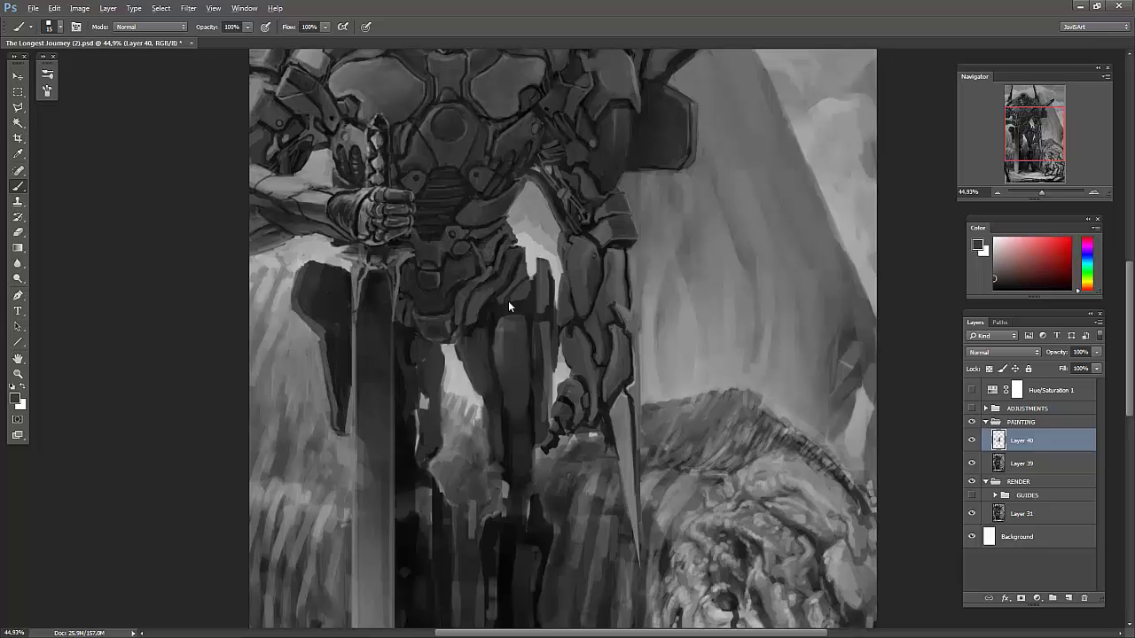
left_click(554, 342, "alt")
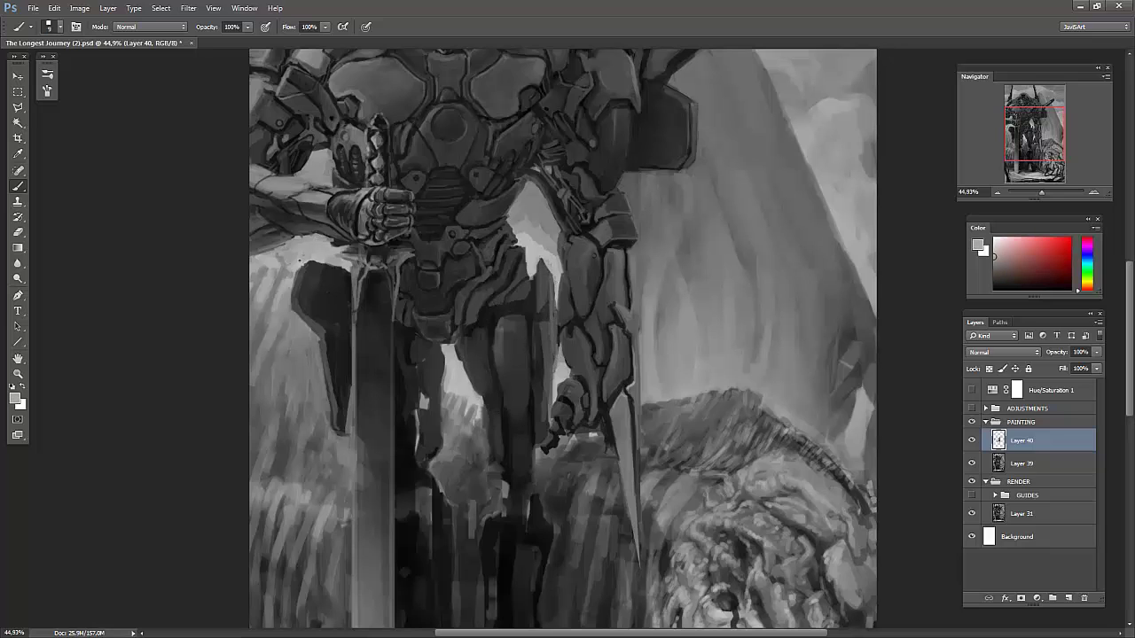
left_click_drag(300, 259, 339, 258)
- Darken the leg's right edge and add a light highlight on the sword guard
left_click(337, 354, "alt")
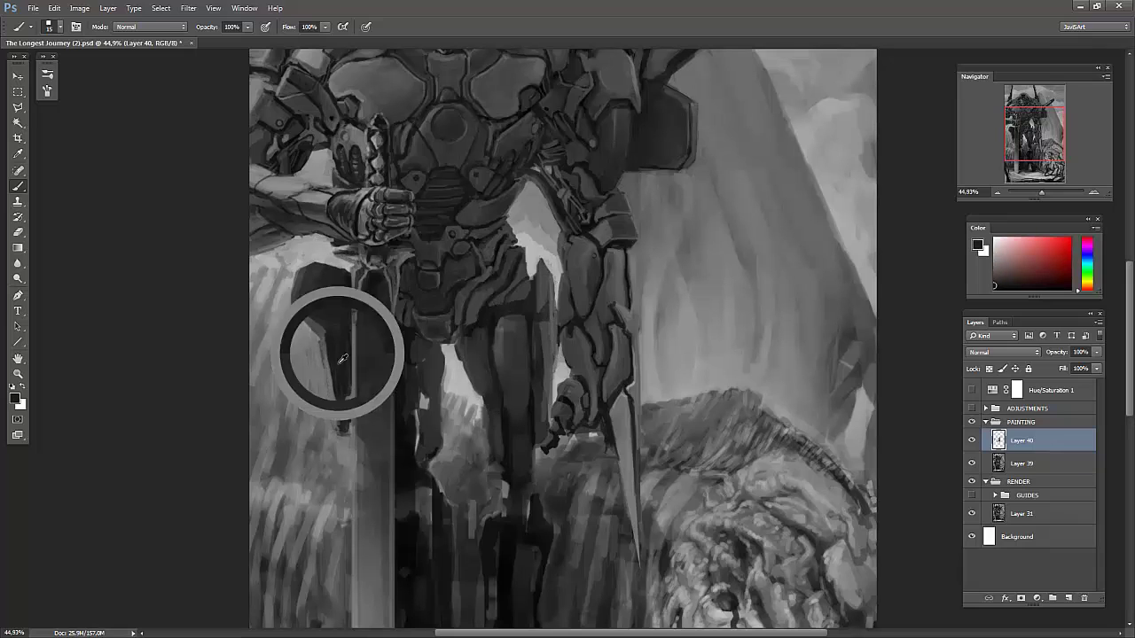
left_click(473, 339, "alt")
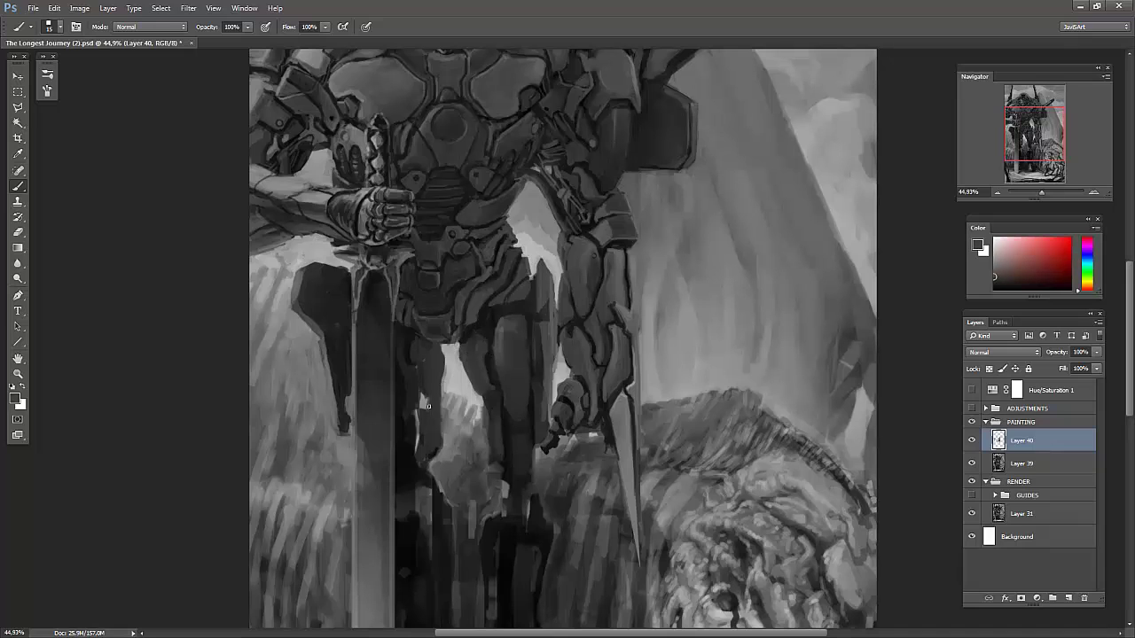
left_click(468, 345, "alt")
left_click_drag(543, 386, 546, 432)
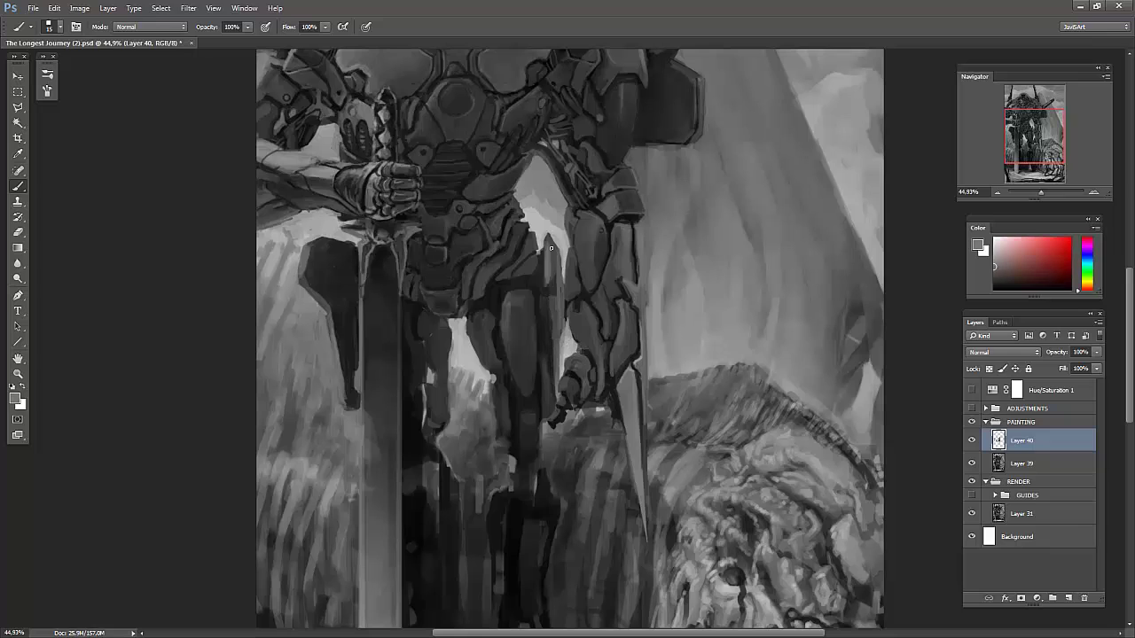
left_click(303, 273, "alt")
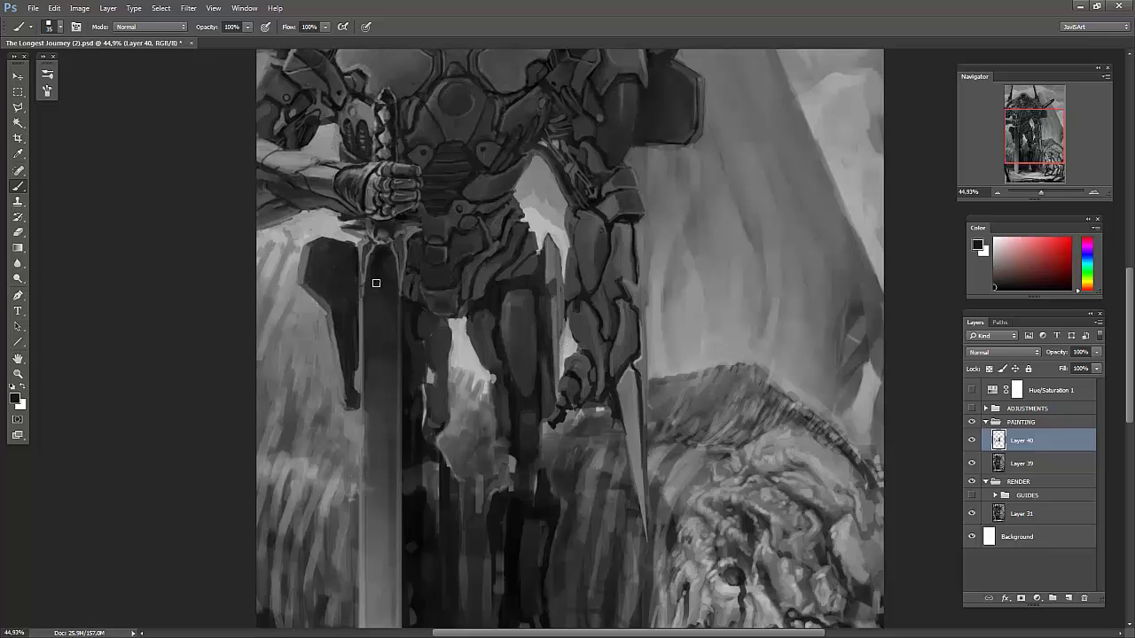
left_click(408, 232, "alt")
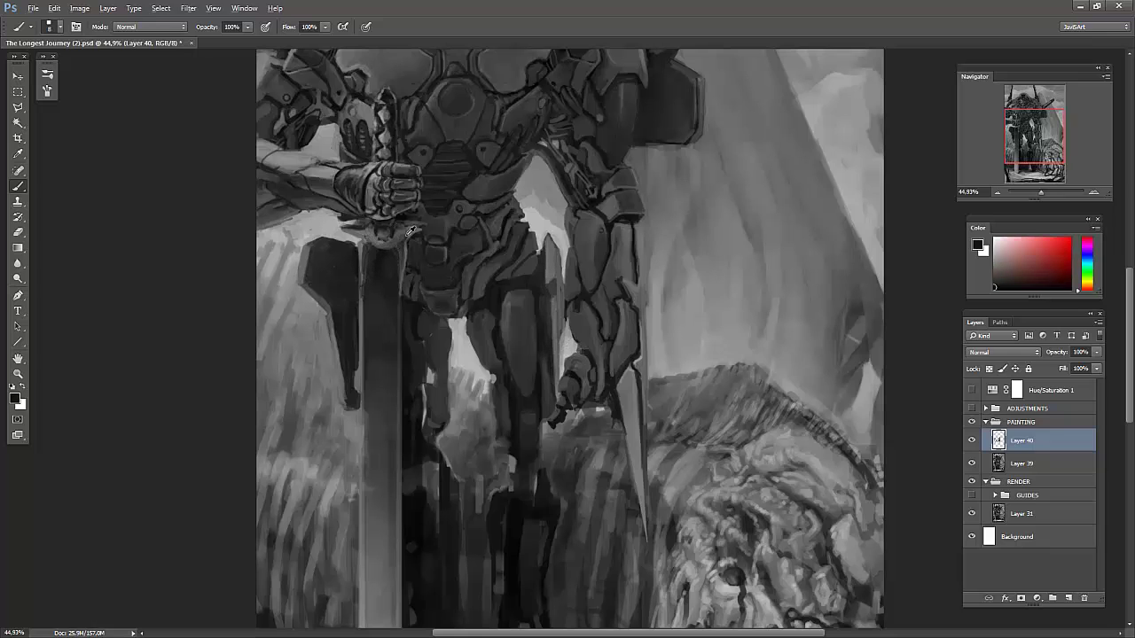
left_click_drag(426, 228, 396, 225)
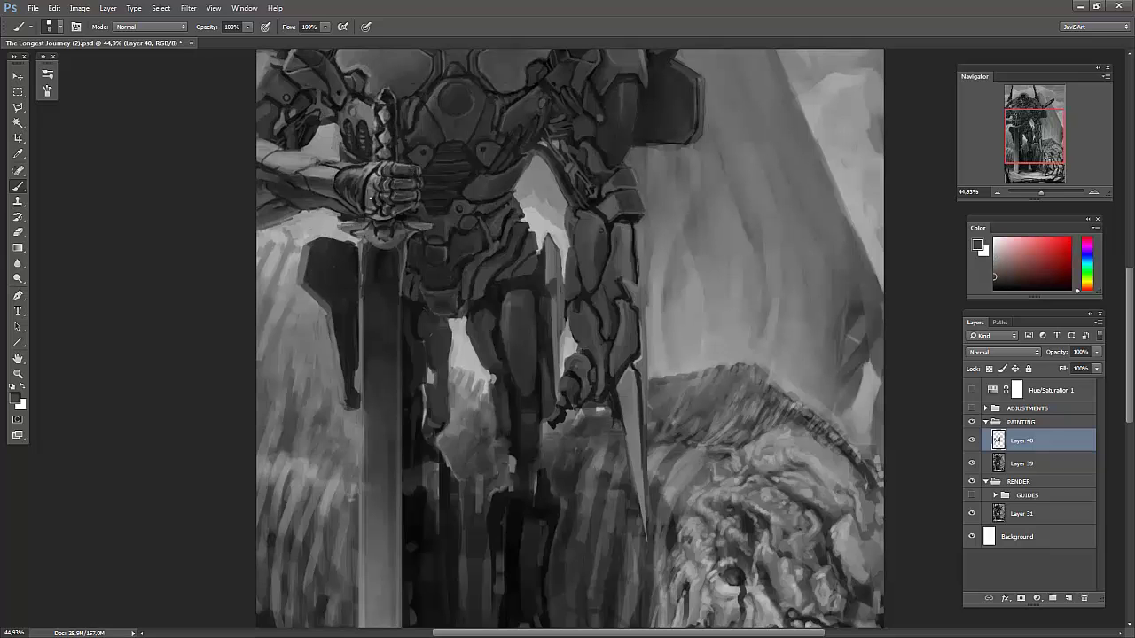
scroll(467, 179, "down", 3)
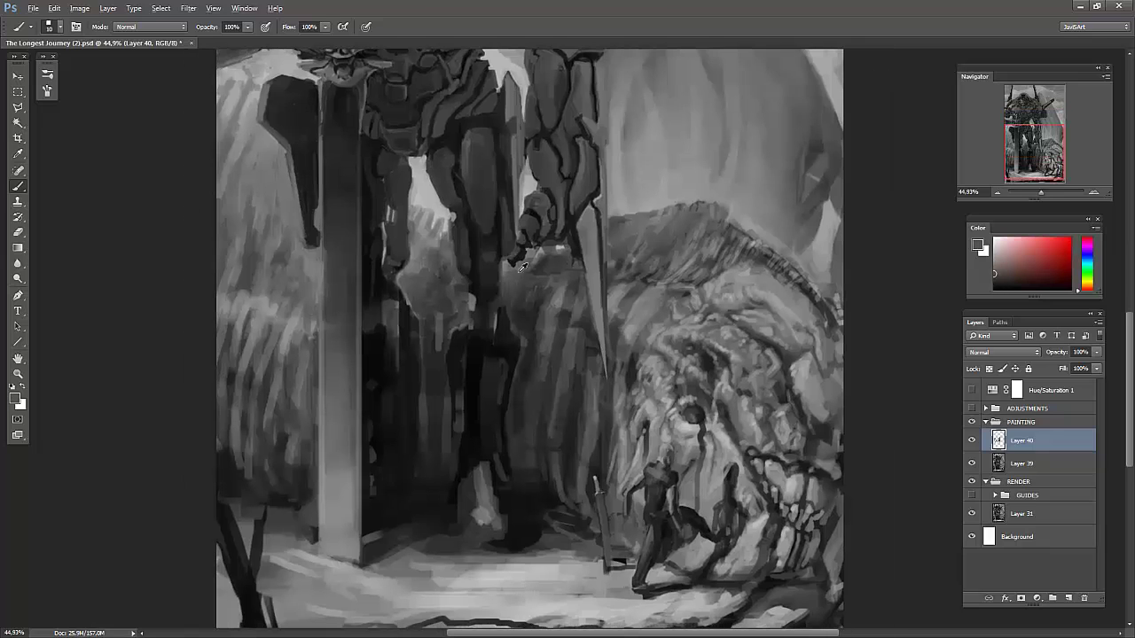
scroll(568, 231, "up", 2)
left_click(529, 291, "alt")
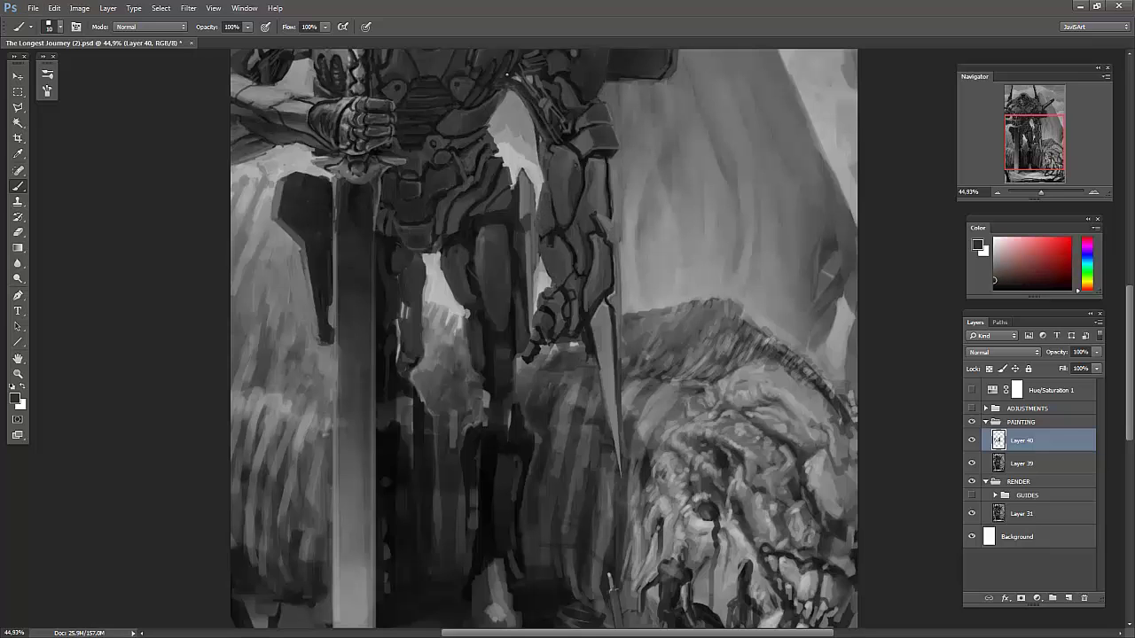
scroll(558, 146, "down", 3)
scroll(379, 354, "up", 2)
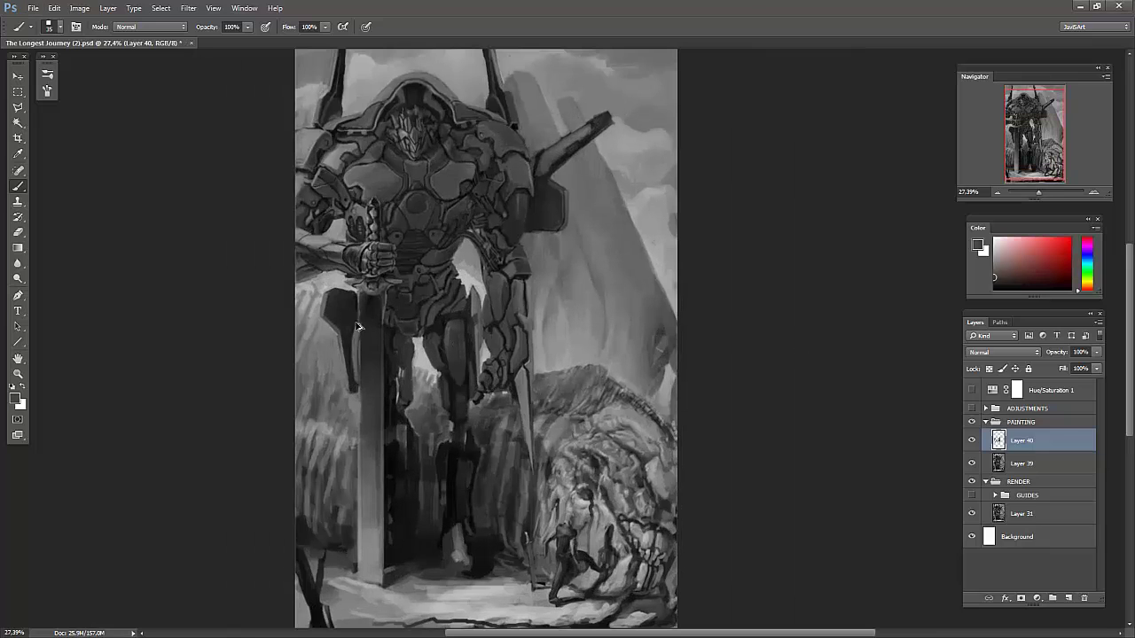
- Outline the mech's lower leg and foot with thin dark strokes, comparing with undo
key("l")
key("b")
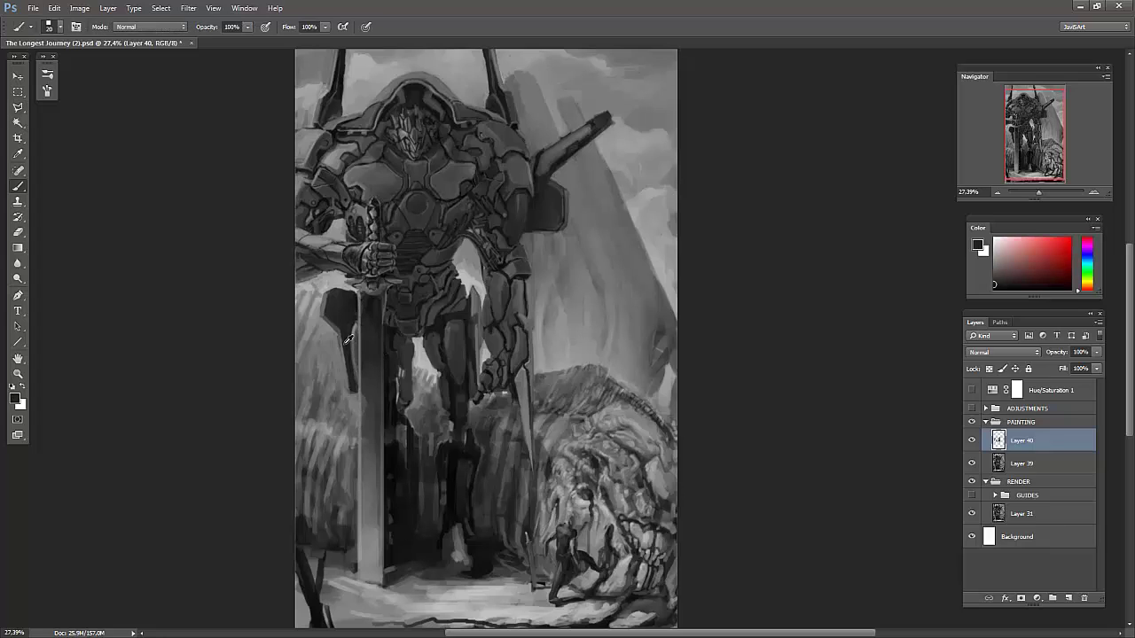
left_click_drag(448, 460, 458, 550)
left_click_drag(390, 530, 415, 546)
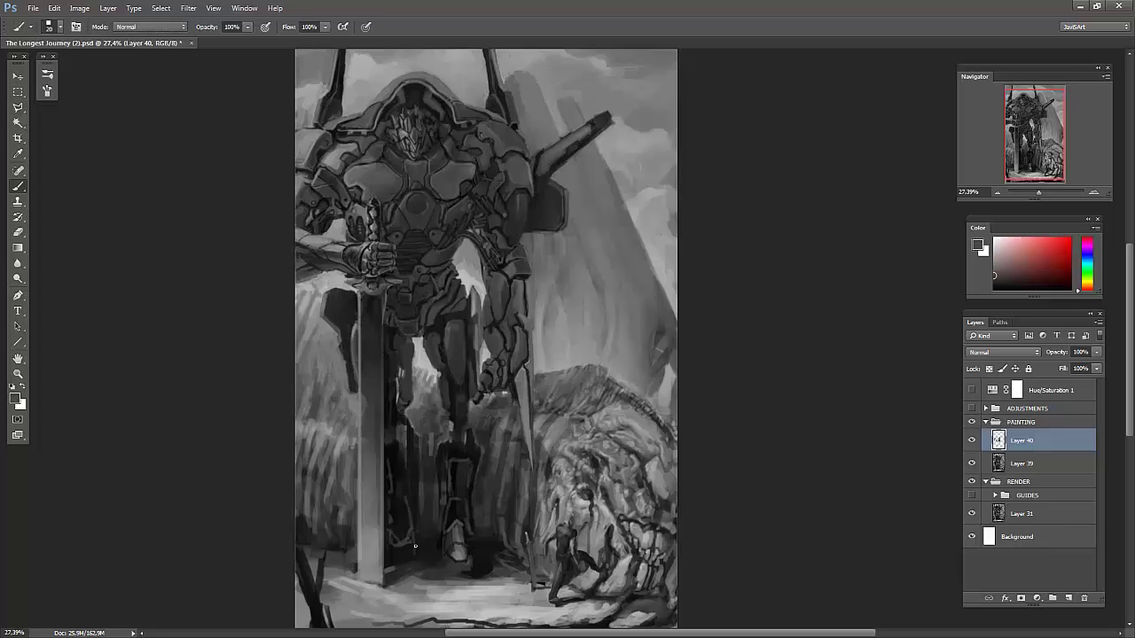
key("bracketright")
key("bracketright")
key("bracketright")
key("bracketleft")
key("bracketleft")
key("bracketleft")
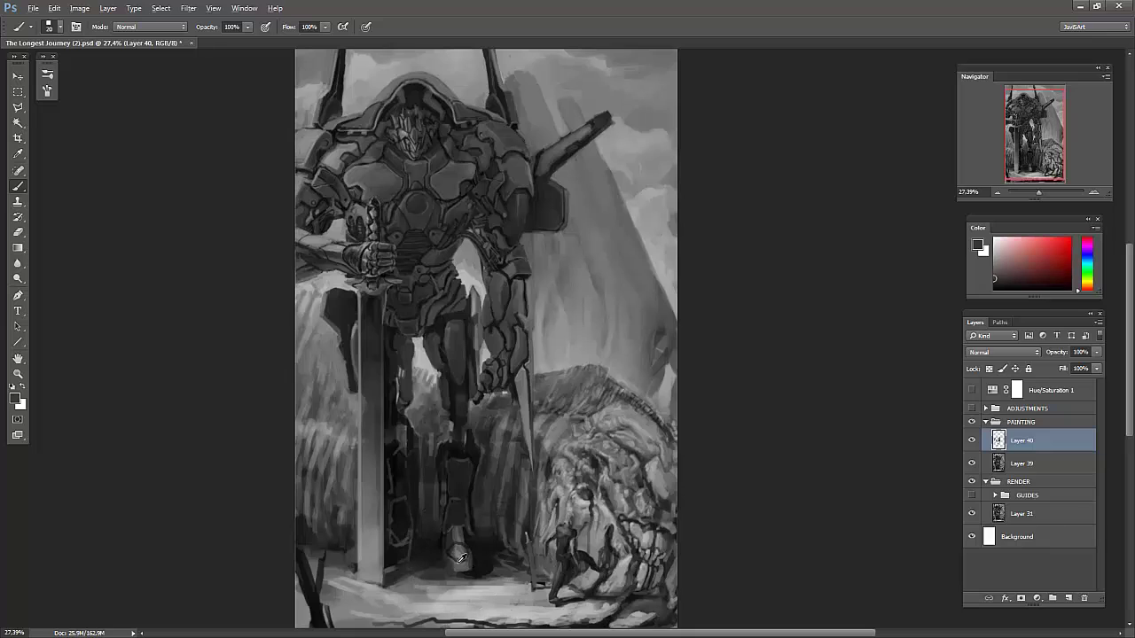
left_click_drag(456, 530, 457, 574)
key("ctrl+z")
key("ctrl+z")
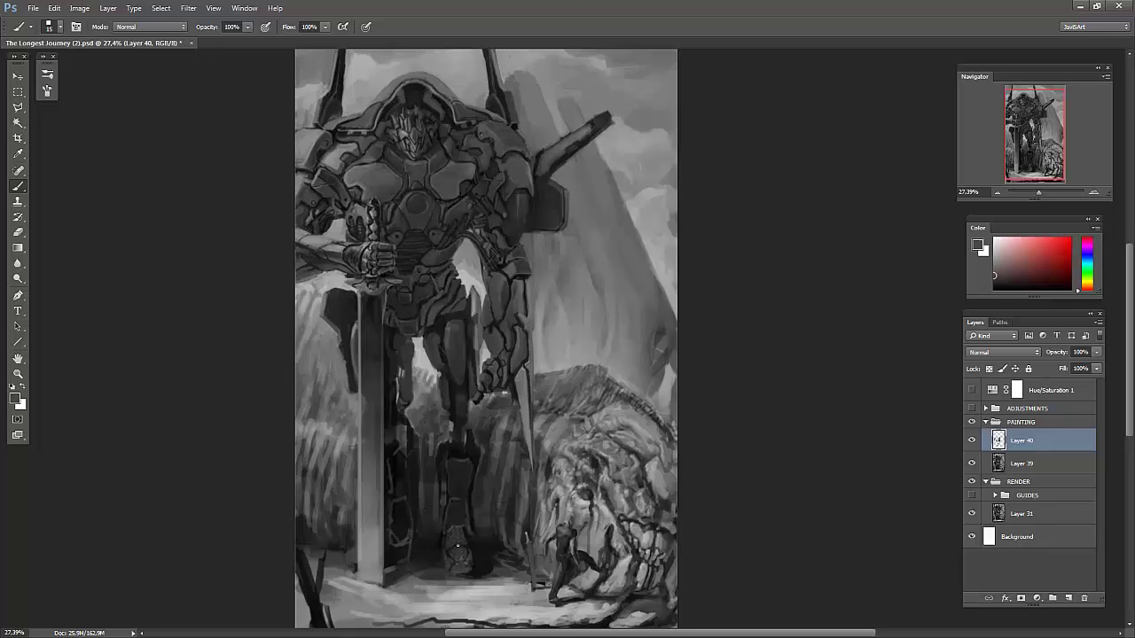
- Check the foot in the flipped view, then add empty Layer 41 above Layer 40
key("bracketright")
key("bracketright")
key("bracketright")
key("bracketleft")
key("bracketleft")
key("bracketleft")
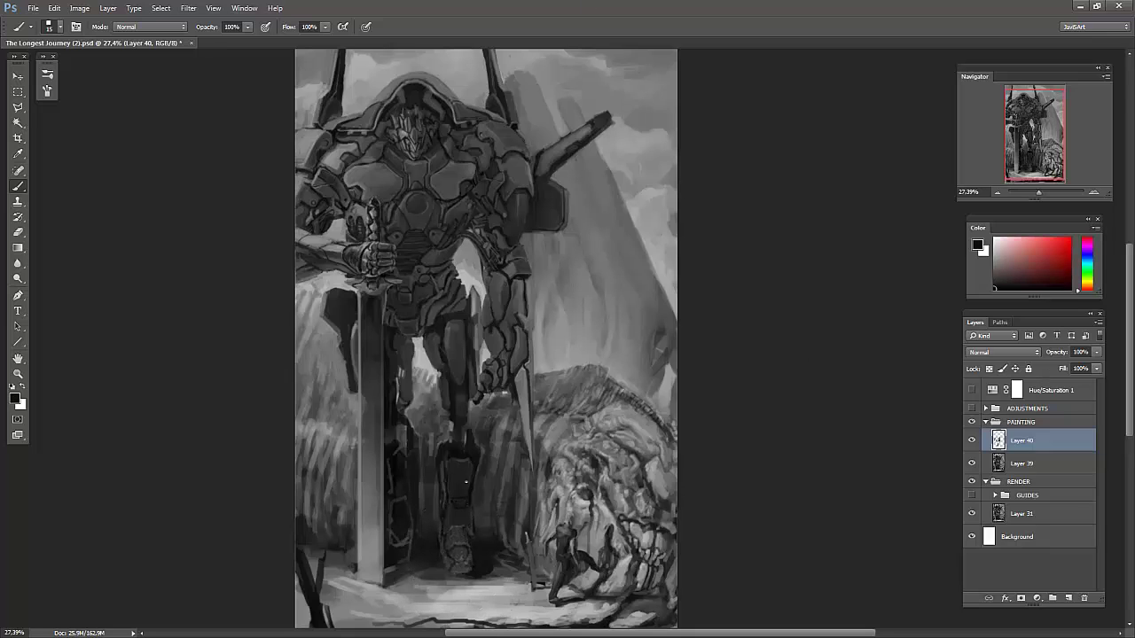
key("bracketright")
key("bracketright")
key("bracketright")
key("bracketleft")
key("bracketleft")
key("bracketleft")
key("ctrl+shift+h")
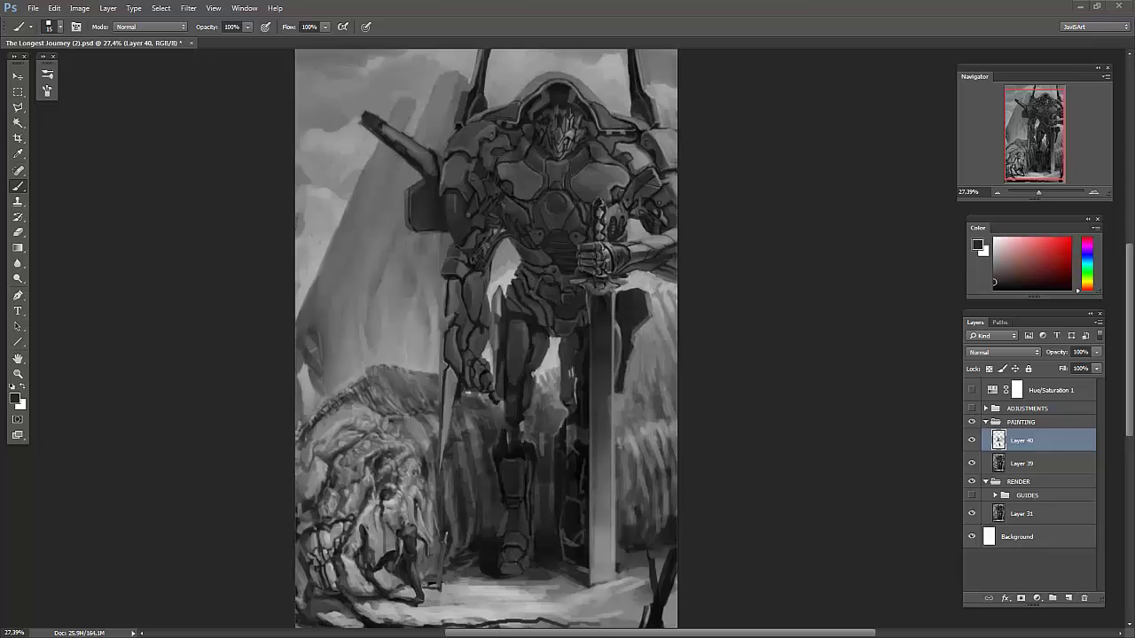
key("ctrl+shift+h")
key("ctrl+shift+alt+n")
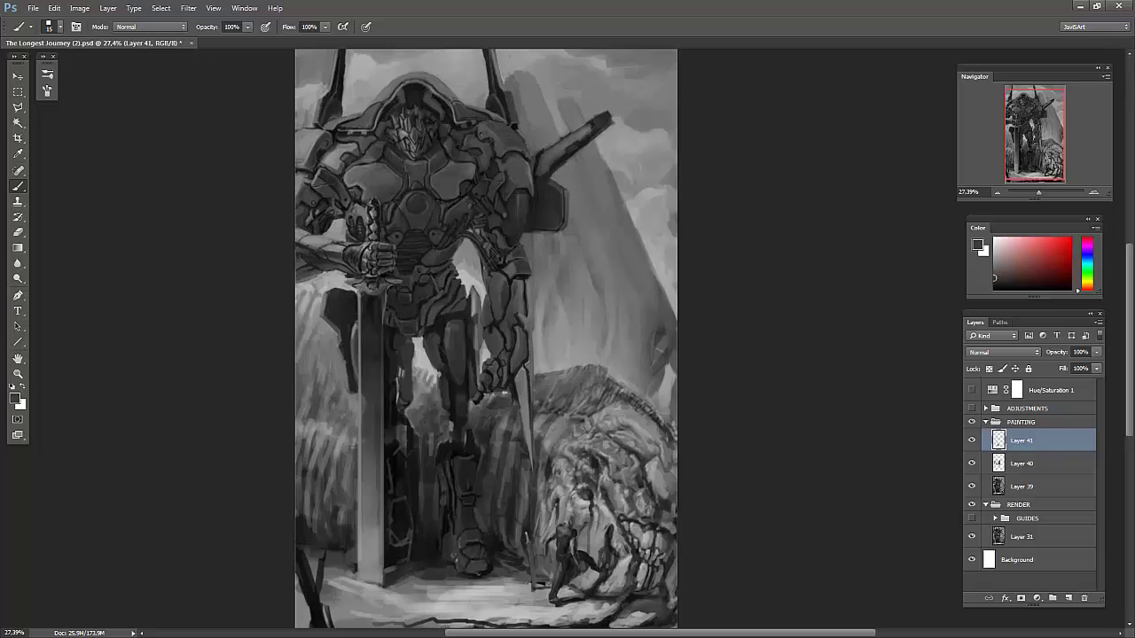
- Paint a light highlight on the mech's boot, checking it with the canvas flipped
key("ctrl+shift+h")
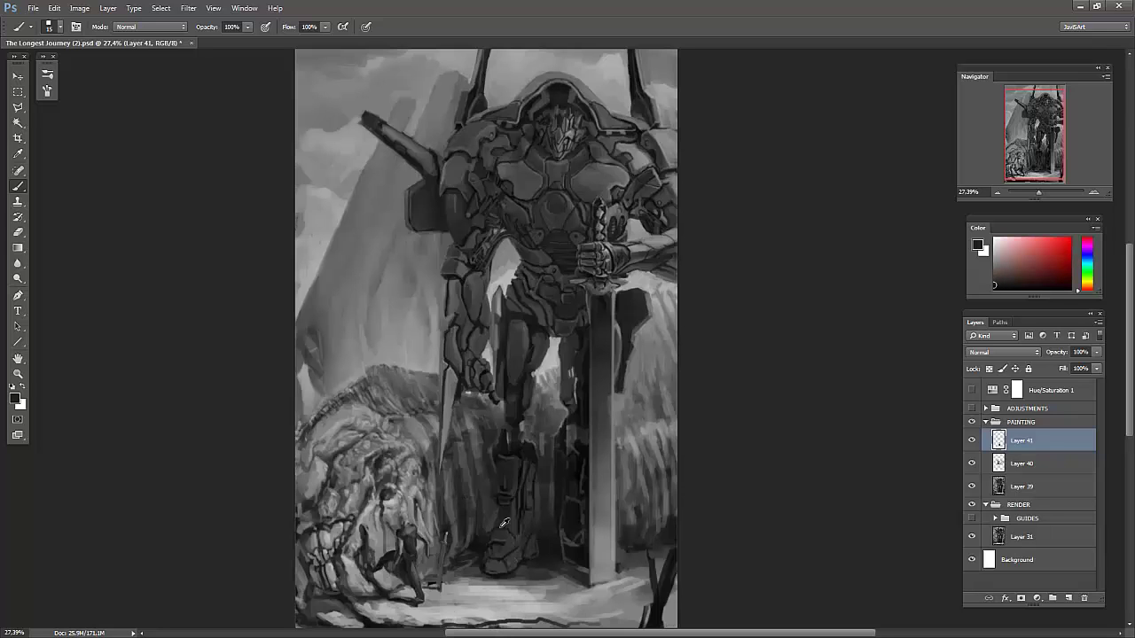
left_click(502, 526, "alt")
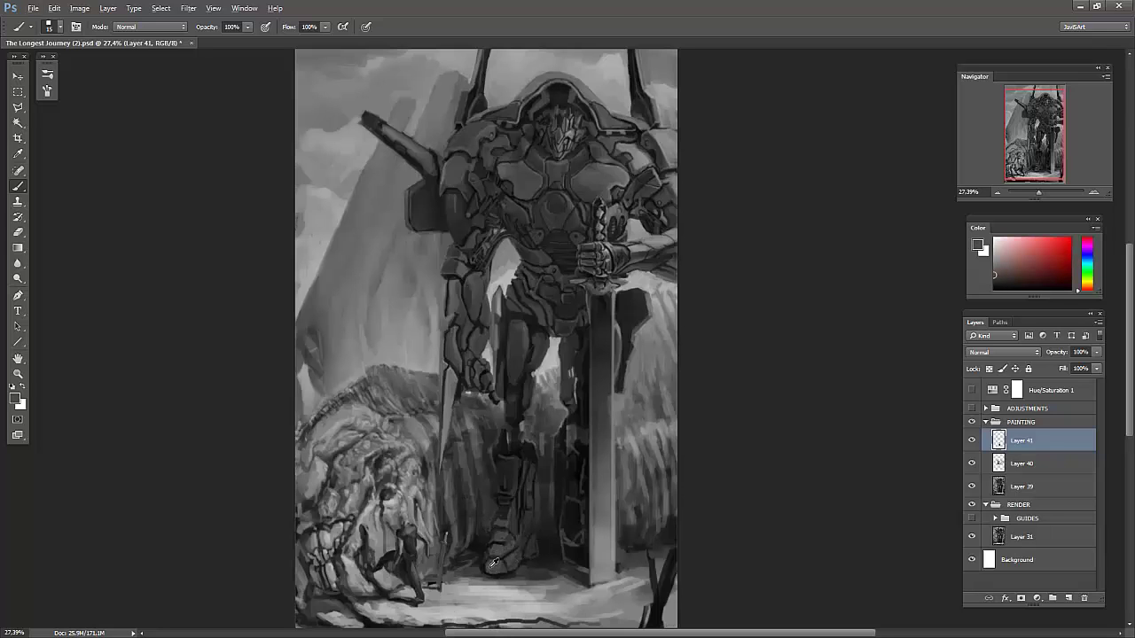
left_click_drag(494, 563, 506, 547)
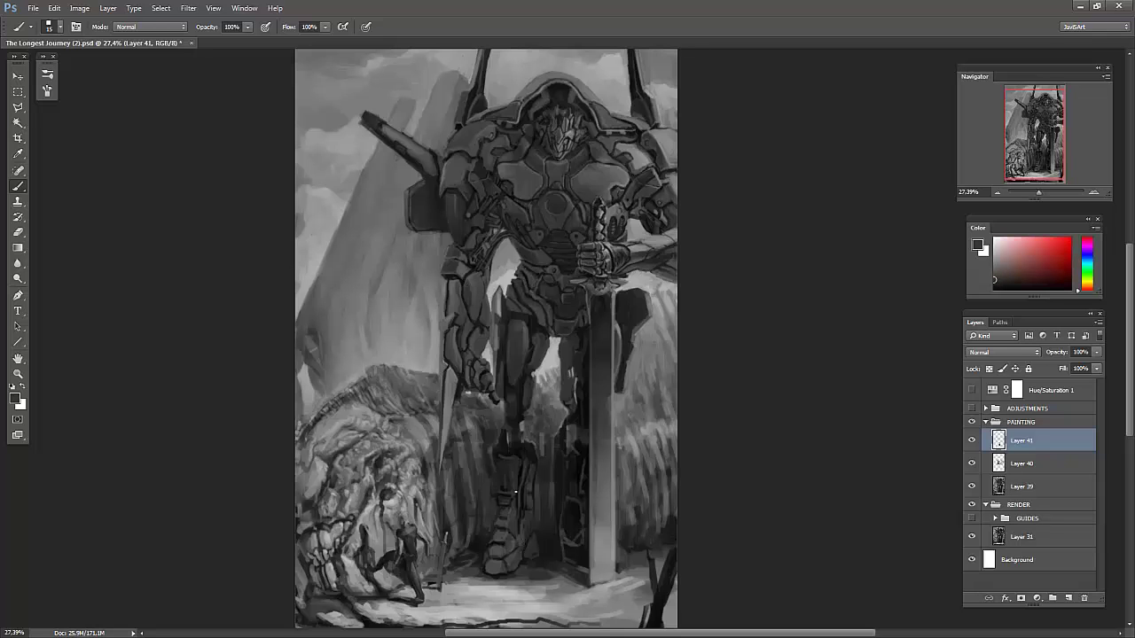
key("ctrl+shift+h")
key("ctrl+minus")
- Duplicate Layer 41 and review the whole painting flipped and fitted to the screen
key("ctrl+t")
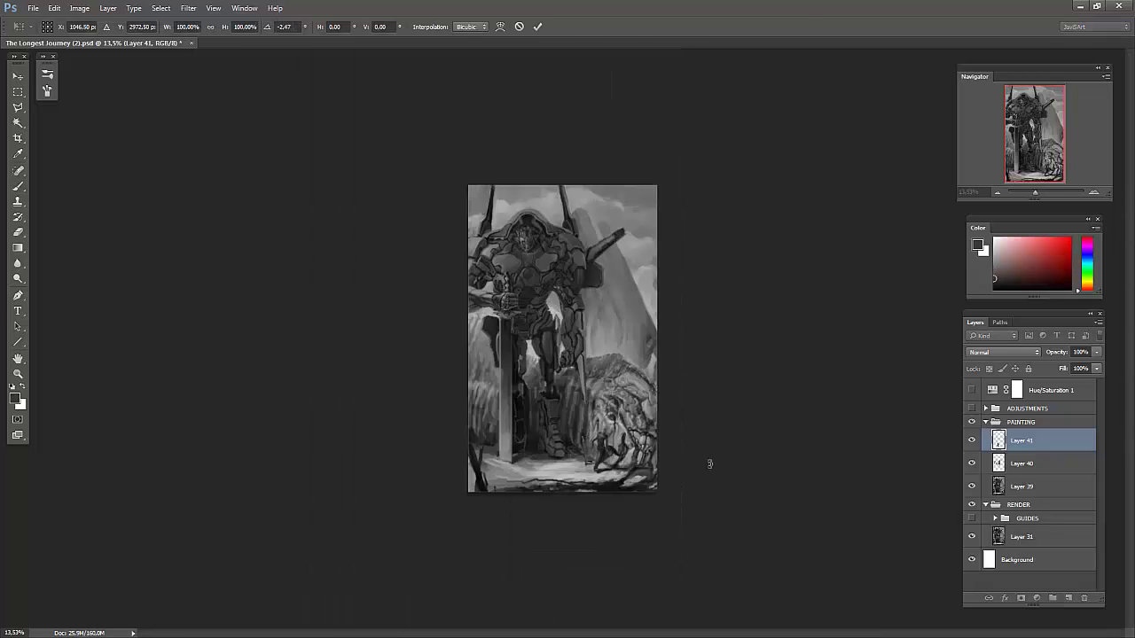
key("Return")
key("ctrl+j")
left_click(54, 8)
left_click(254, 369)
key("l")
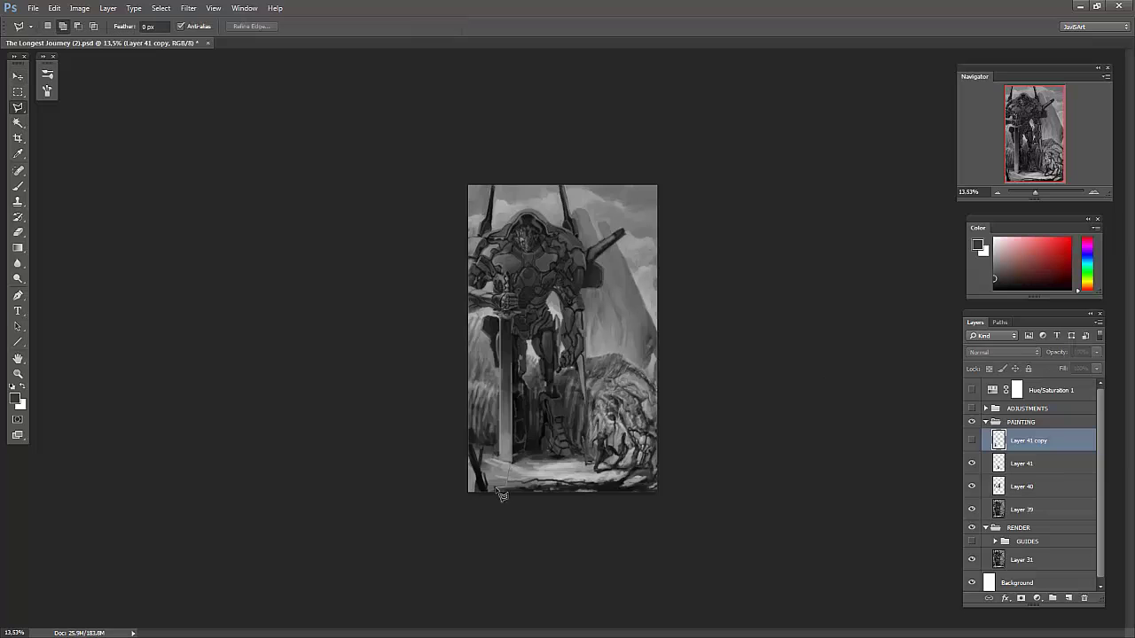
left_click_drag(1035, 193, 1039, 192)
key("b")
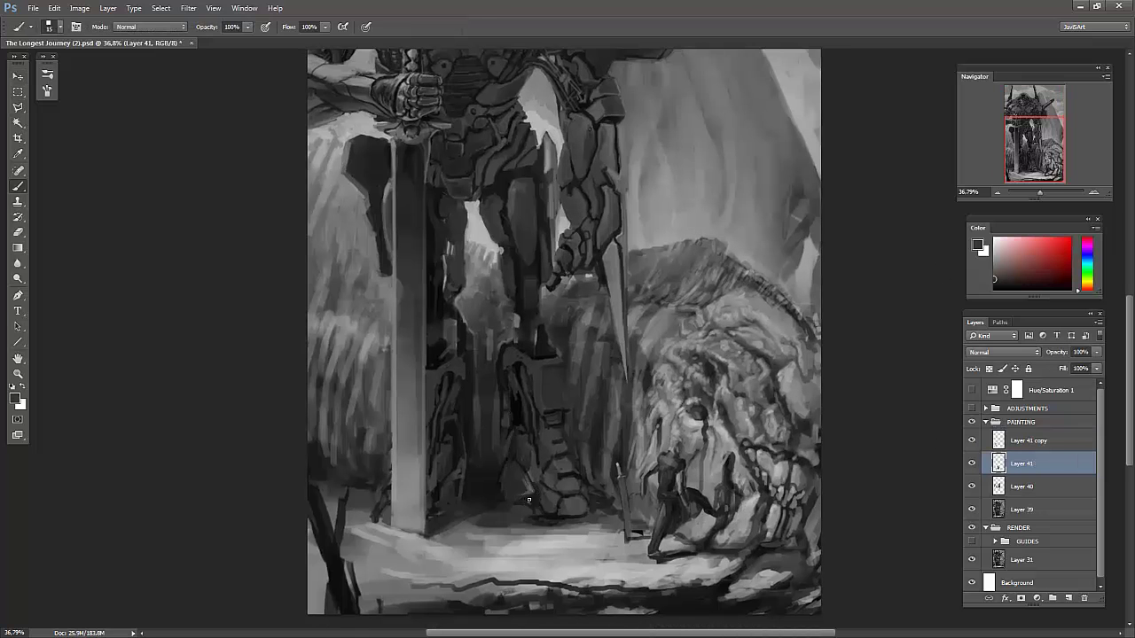
key("ctrl+shift+h")
key("ctrl+0")
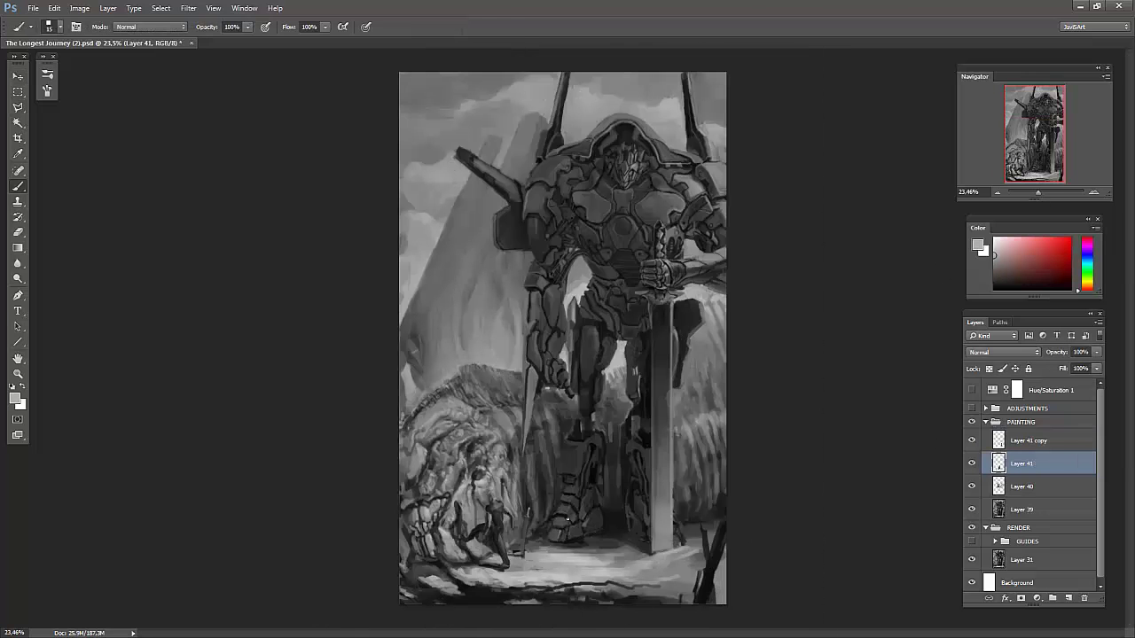
- Move Layer 41 above its copy and lasso the mech's lower leg near the bottom centre
left_click(574, 462, "alt")
left_click(603, 503, "alt")
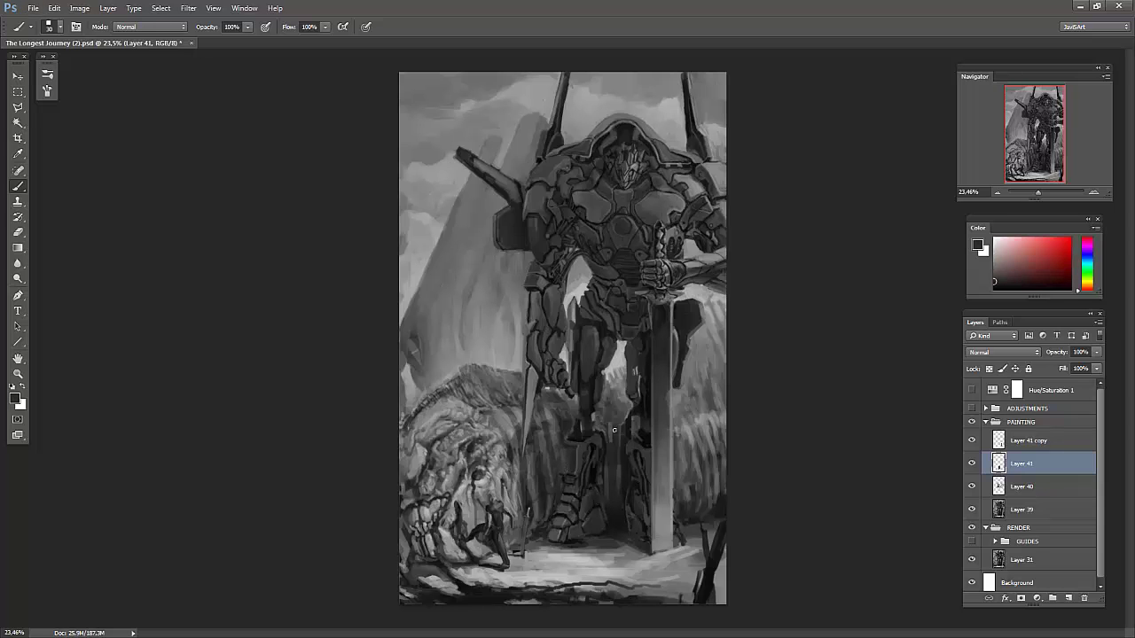
left_click(593, 525, "alt")
key("ctrl+bracketright")
key("ctrl+shift+h")
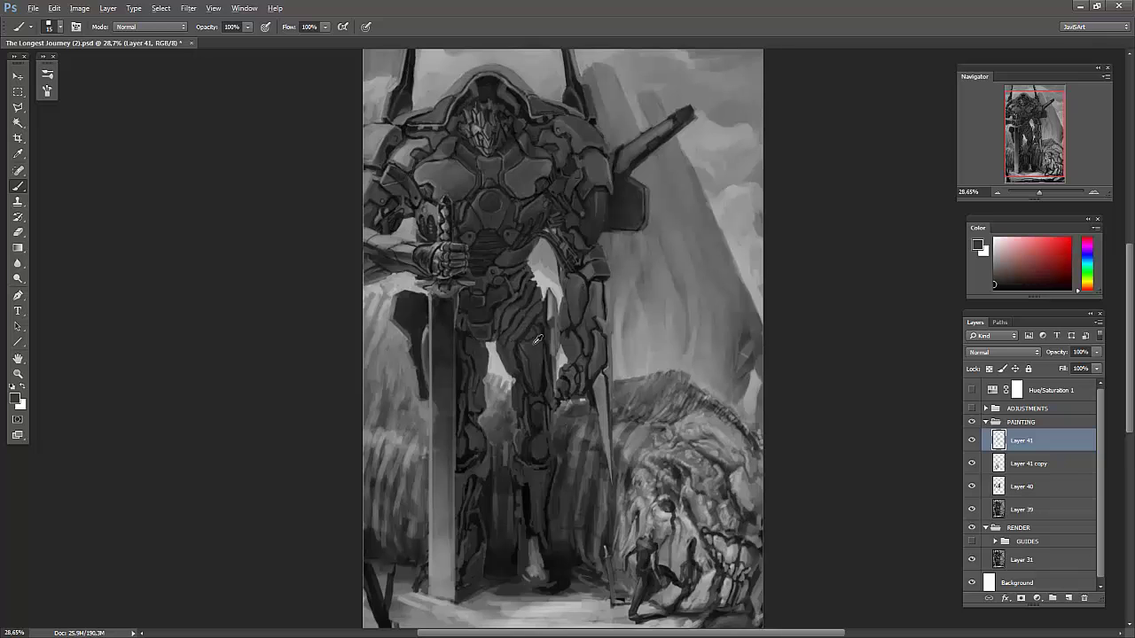
key("ctrl+shift+h")
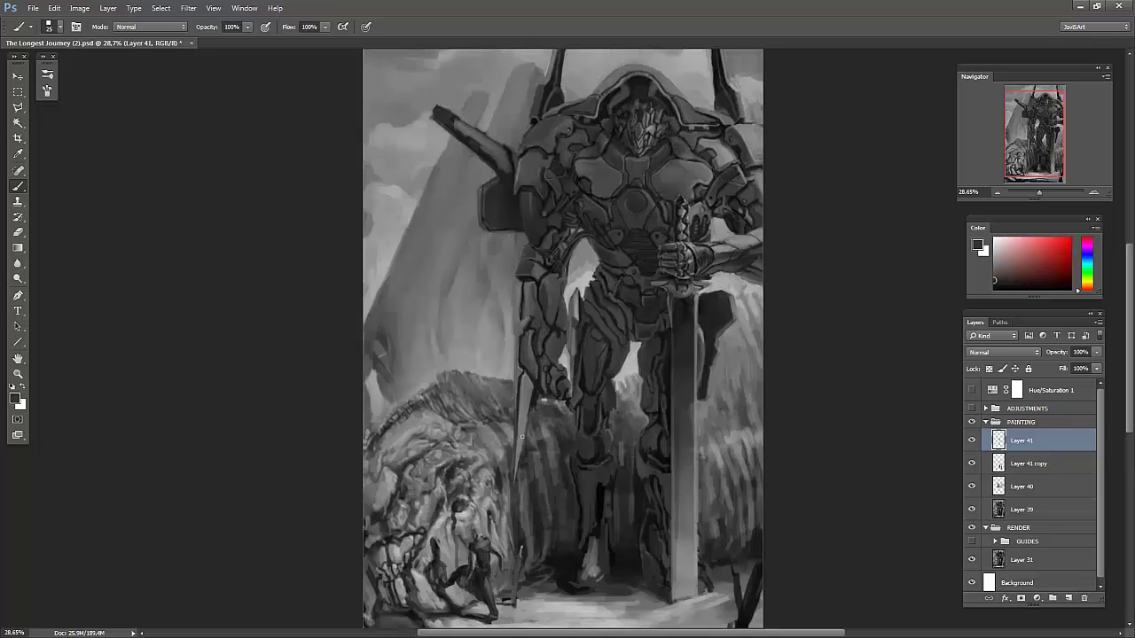
key("ctrl+shift+h")
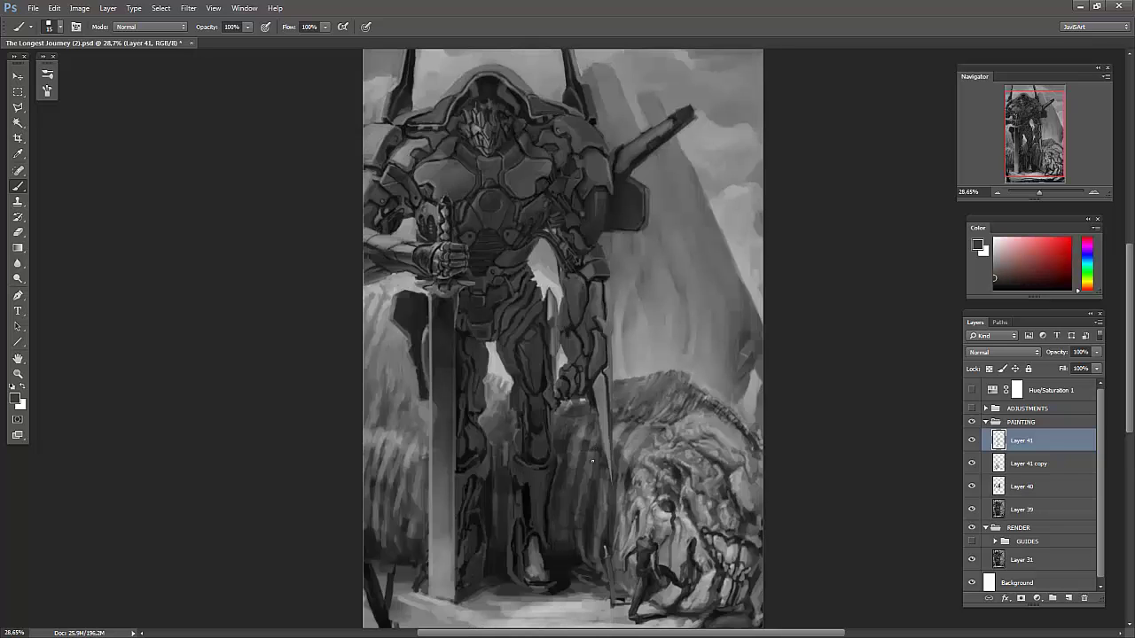
key("l")
left_click_drag(532, 530, 523, 581)
left_click(54, 8)
- Paste a merged copy of the lower leg as Layer 42 and darken the lower boot
left_click(68, 103)
key("ctrl+v")
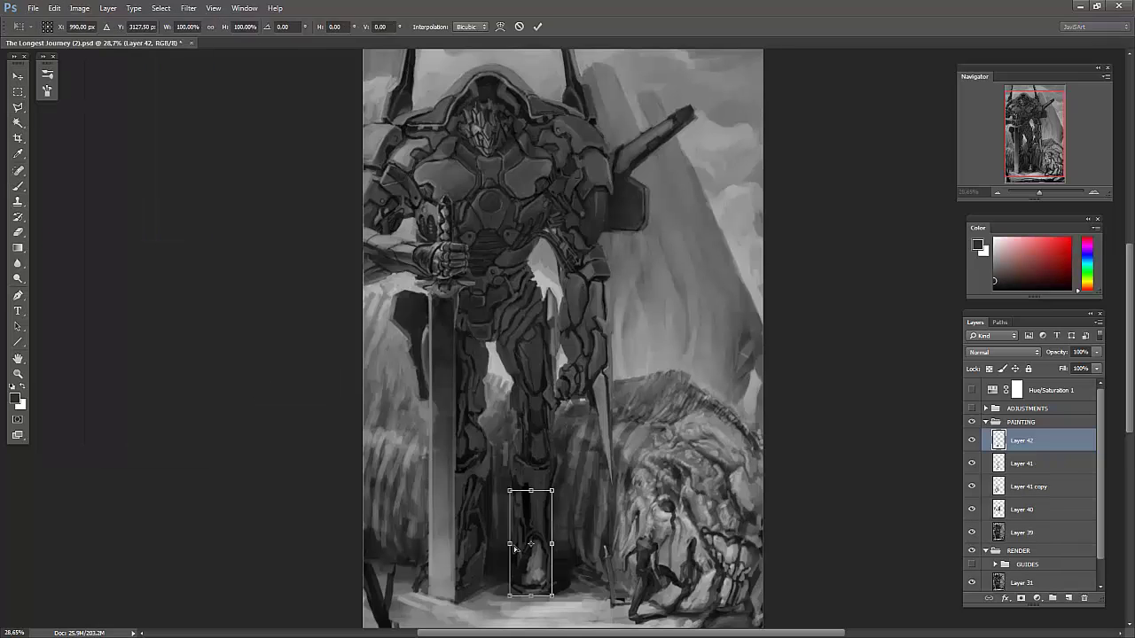
key("b")
key("ctrl+shift+h")
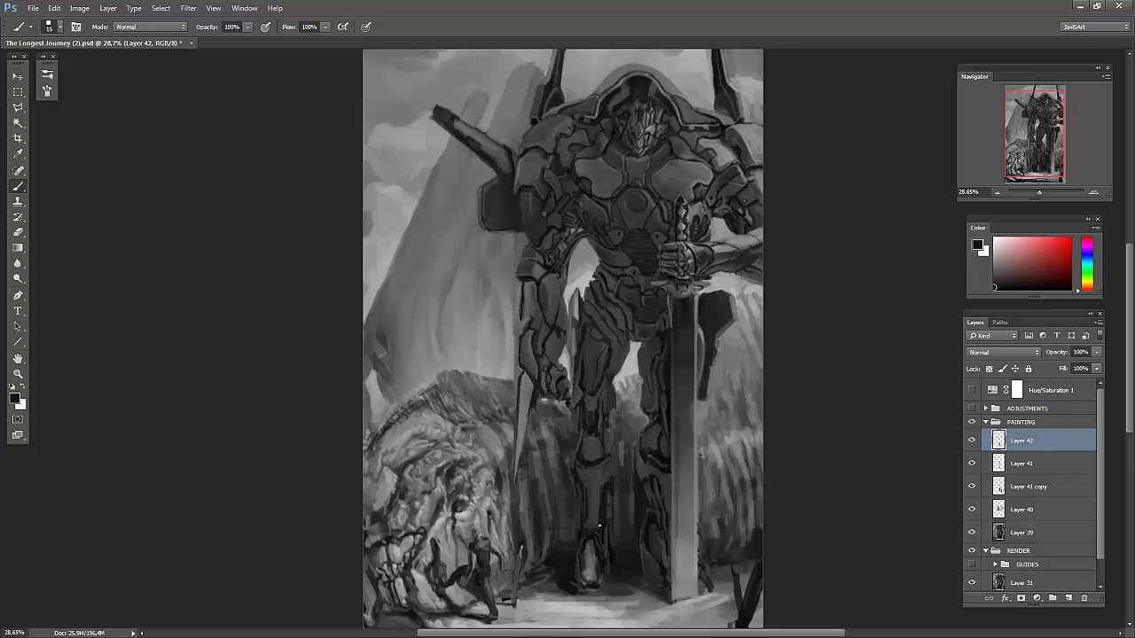
left_click_drag(592, 561, 590, 551)
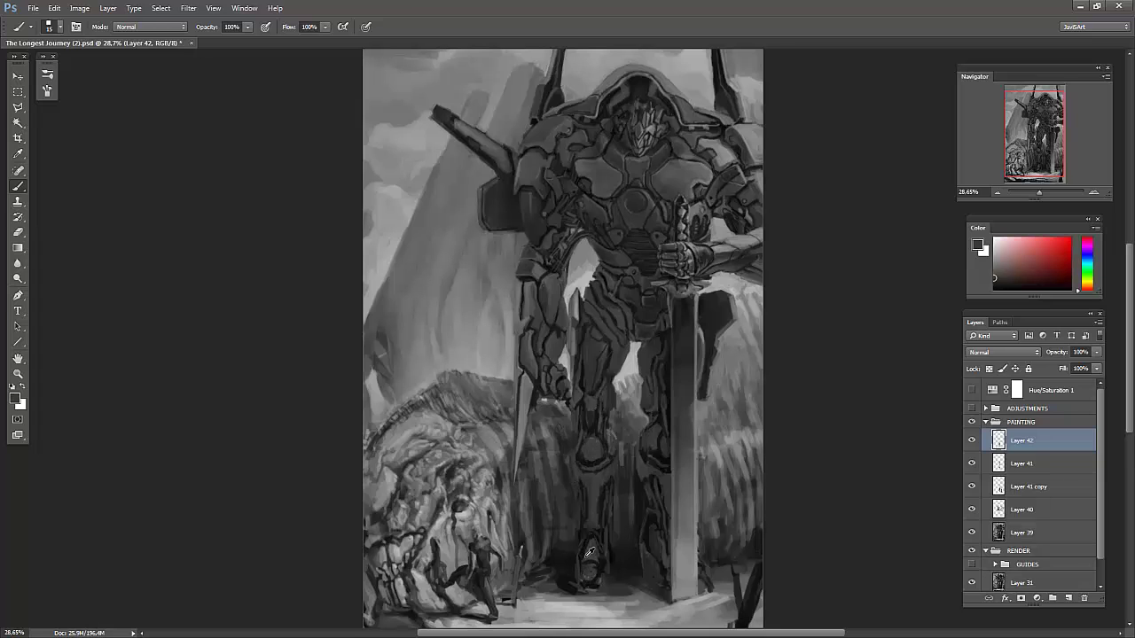
key("ctrl+shift+h")
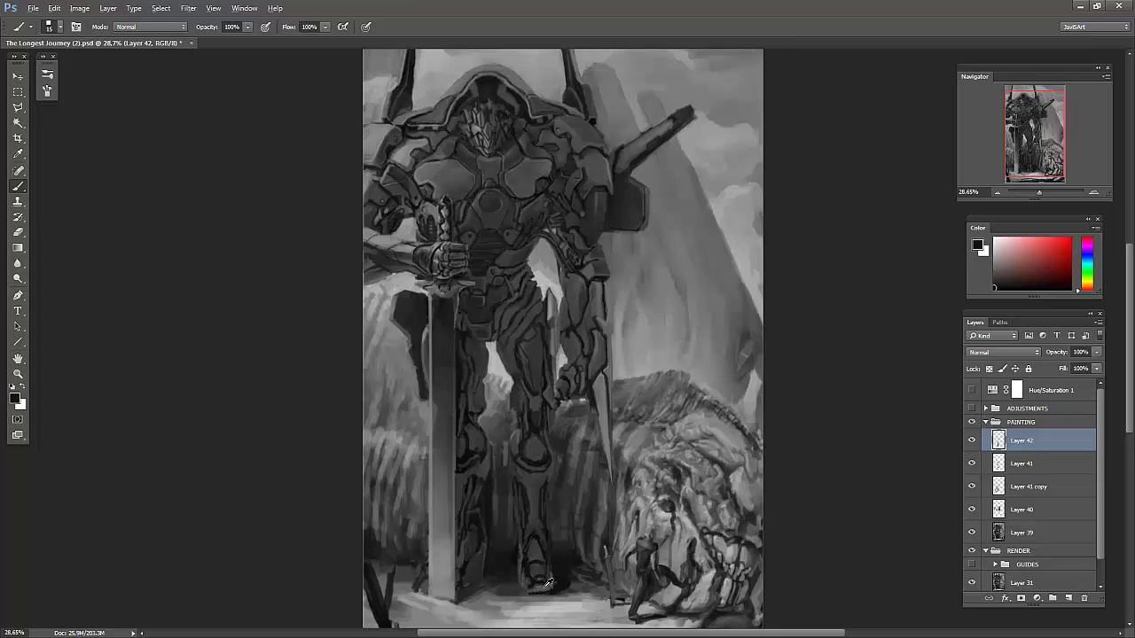
key("ctrl+shift+h")
key("ctrl+shift+h")
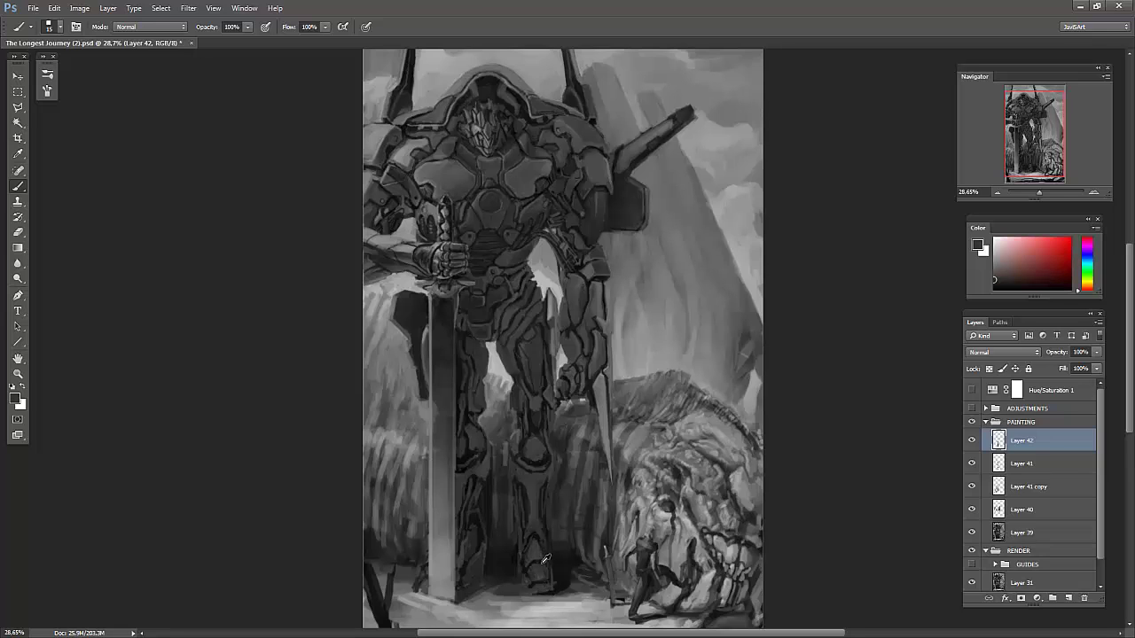
- Add faint light strokes on the mech's leg and brighten the foot
left_click(547, 479, "alt")
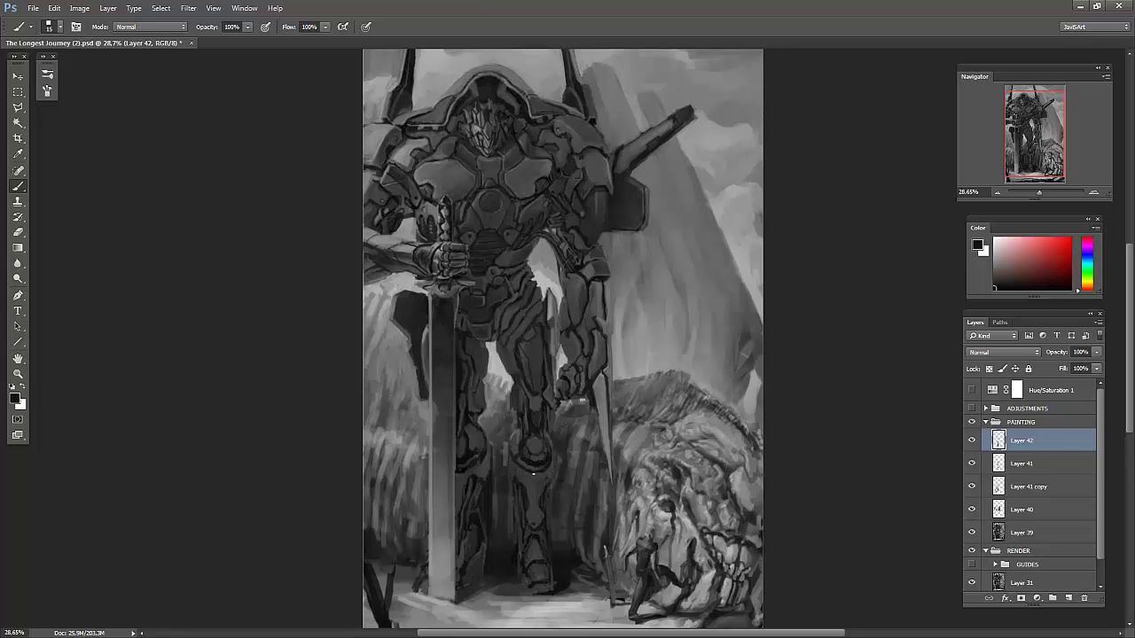
key("ctrl+shift+h")
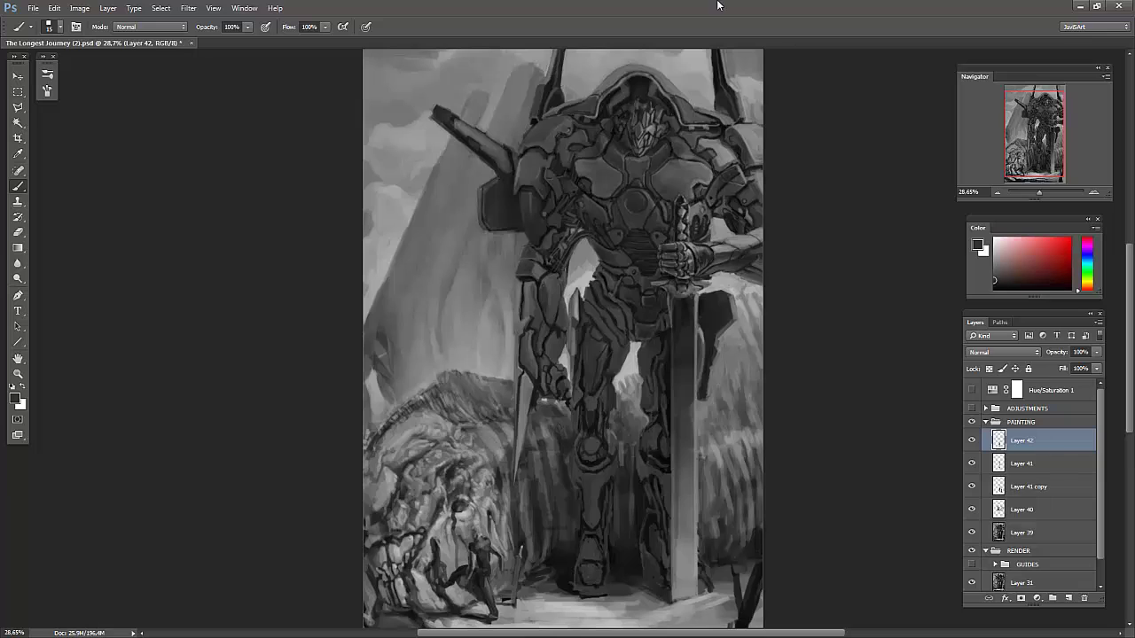
left_click_drag(581, 528, 582, 485)
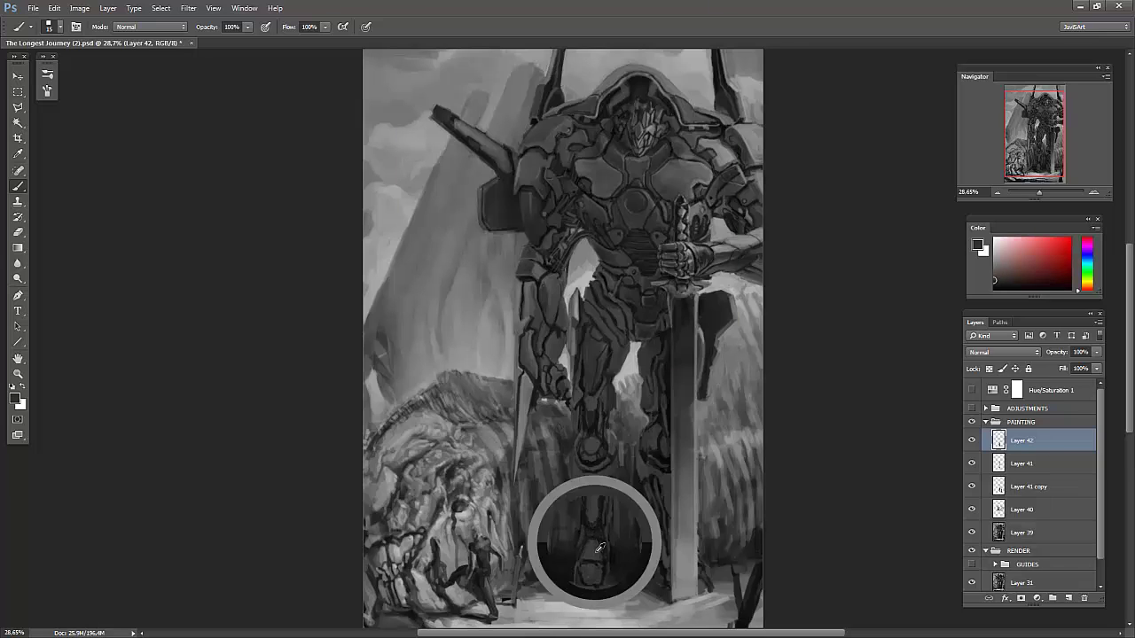
left_click_drag(592, 577, 574, 556)
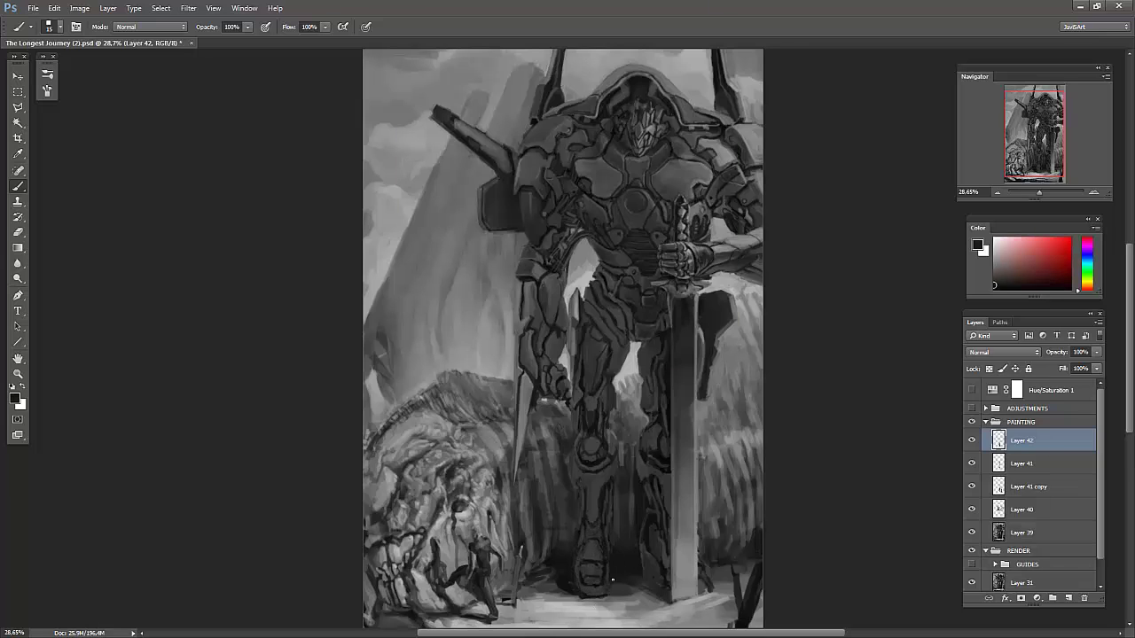
left_click(582, 566, "alt")
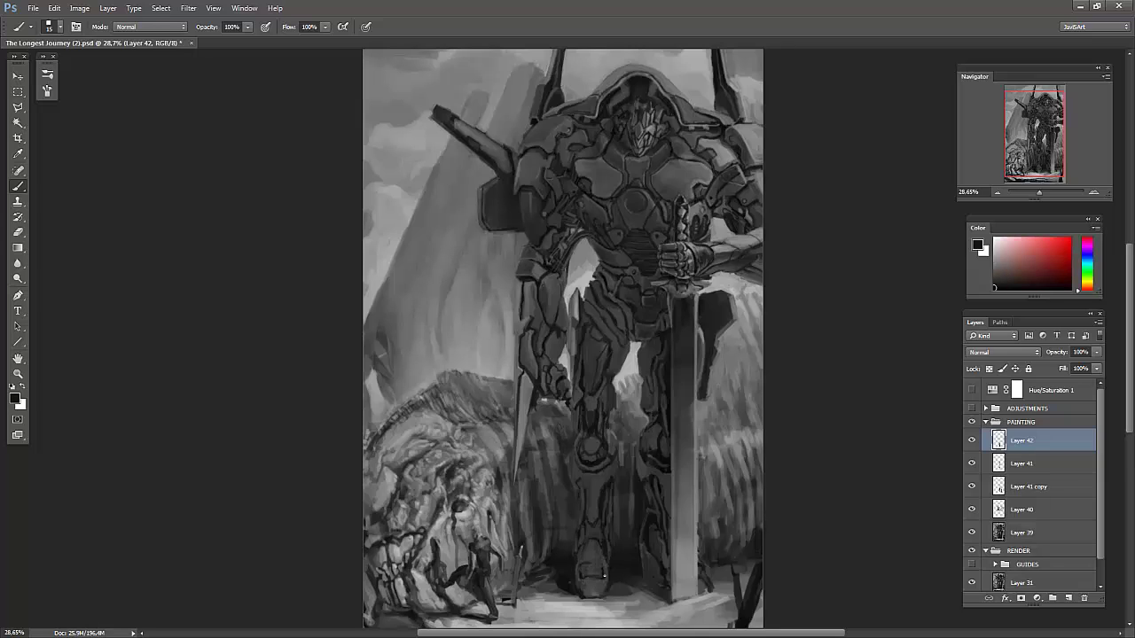
left_click(591, 569, "alt")
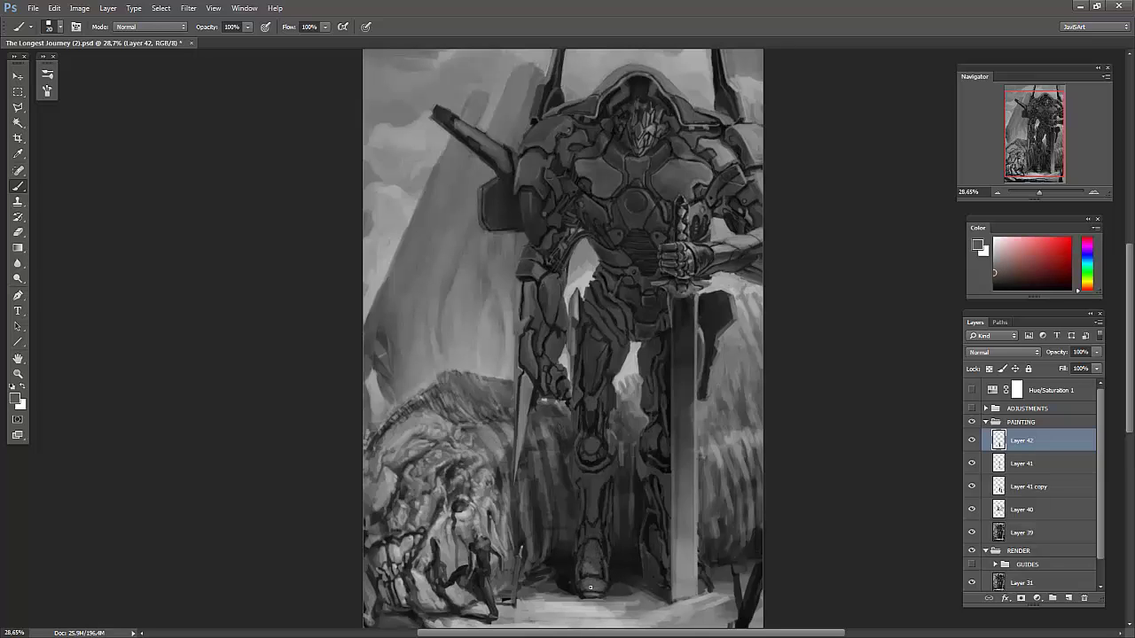
- Add a light stroke beside the sword's left edge and lighten part of the leg
left_click_drag(665, 509, 665, 472)
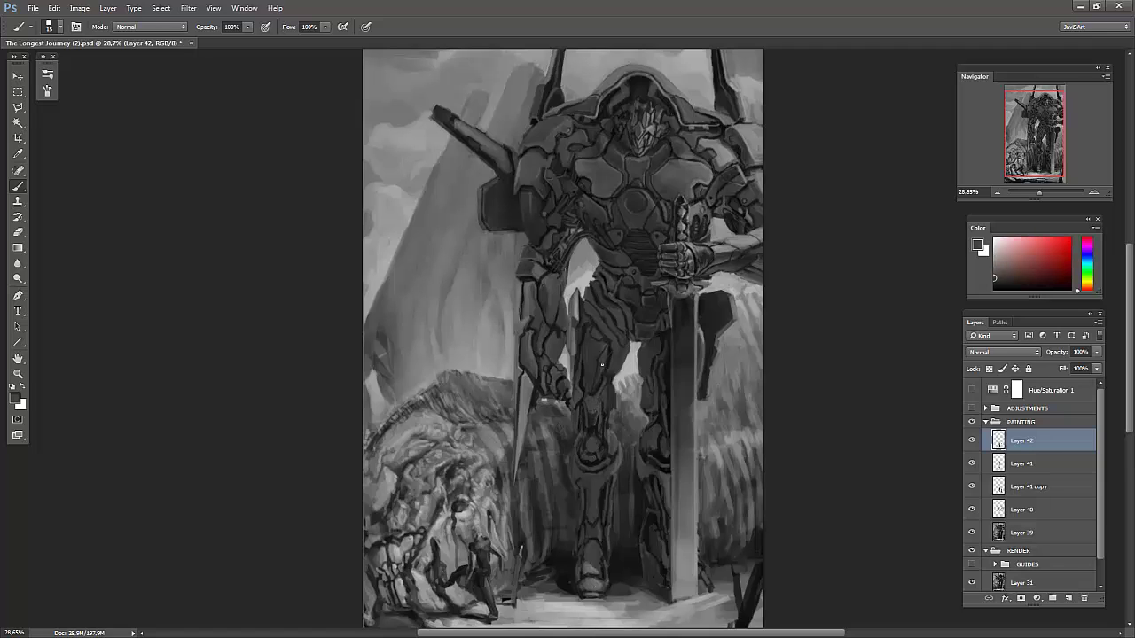
left_click(584, 550, "alt")
left_click_drag(565, 358, 566, 335)
left_click(613, 458, "alt")
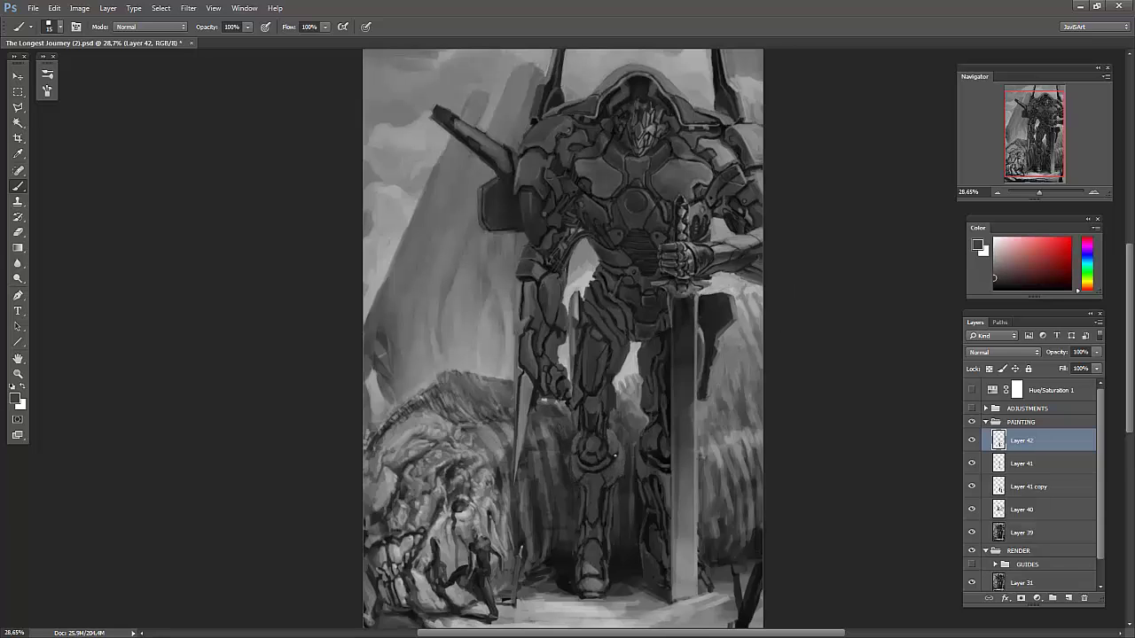
left_click(613, 455, "alt")
- Hide GUIDES and shade the mech's right shoulder and head on Layer 43 at 20–40% opacity
left_click(972, 435)
left_click(1022, 454)
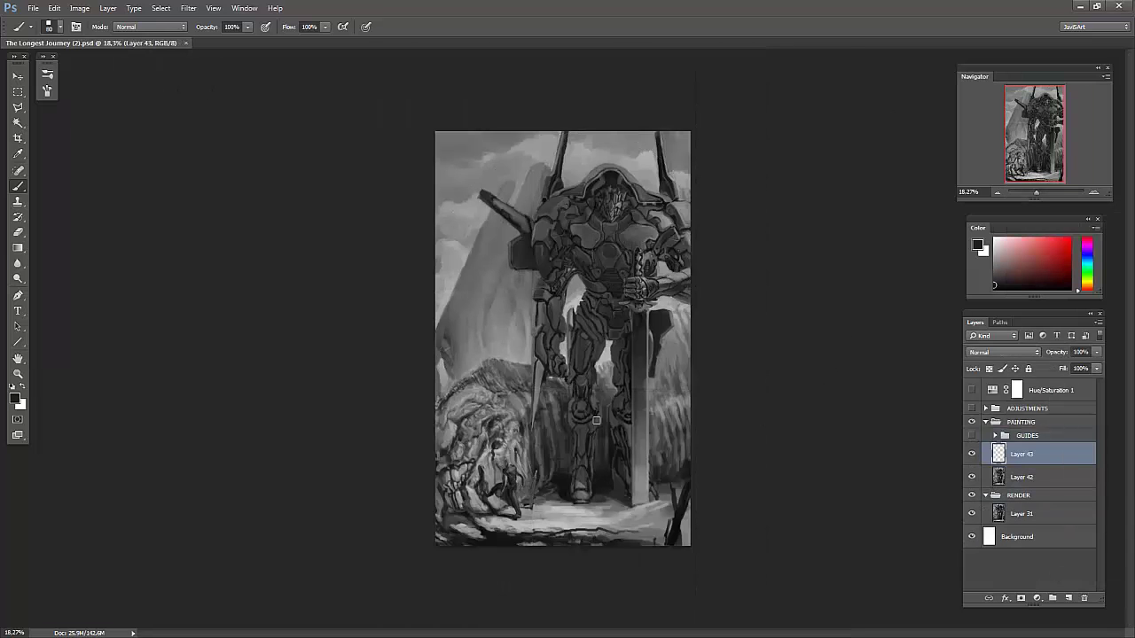
key("2")
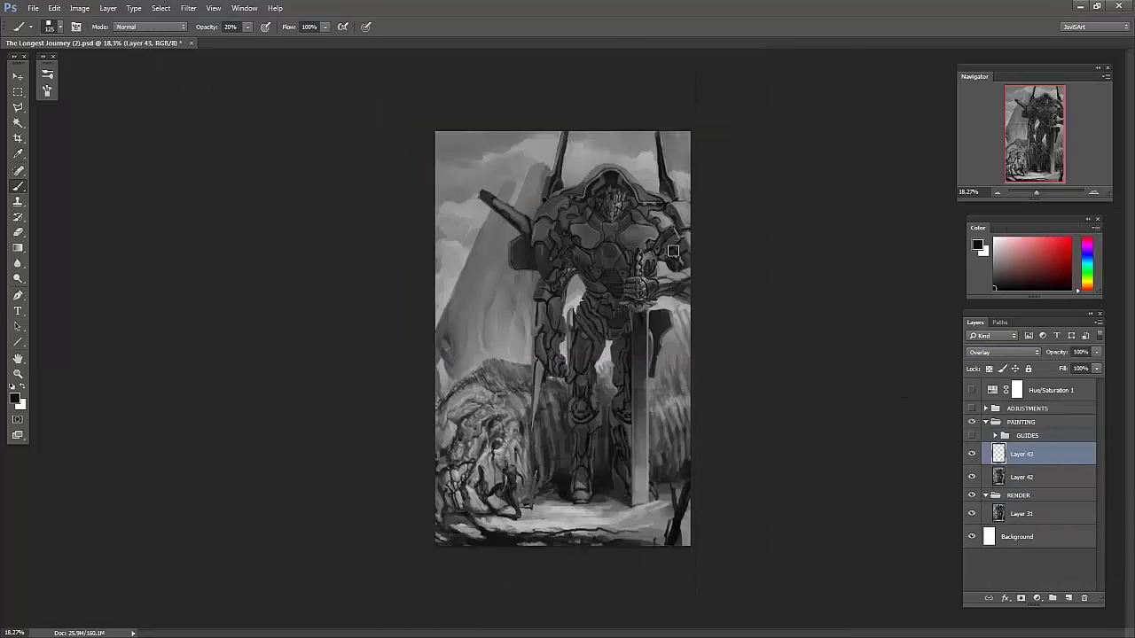
left_click_drag(673, 251, 585, 177)
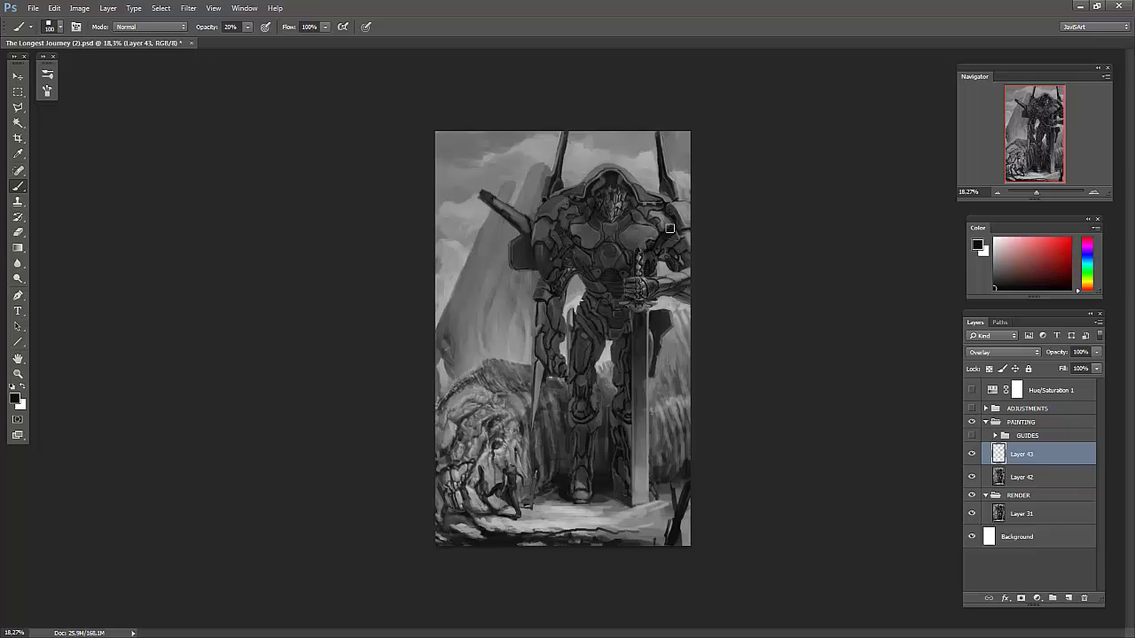
key("4")
left_click_drag(704, 209, 660, 224)
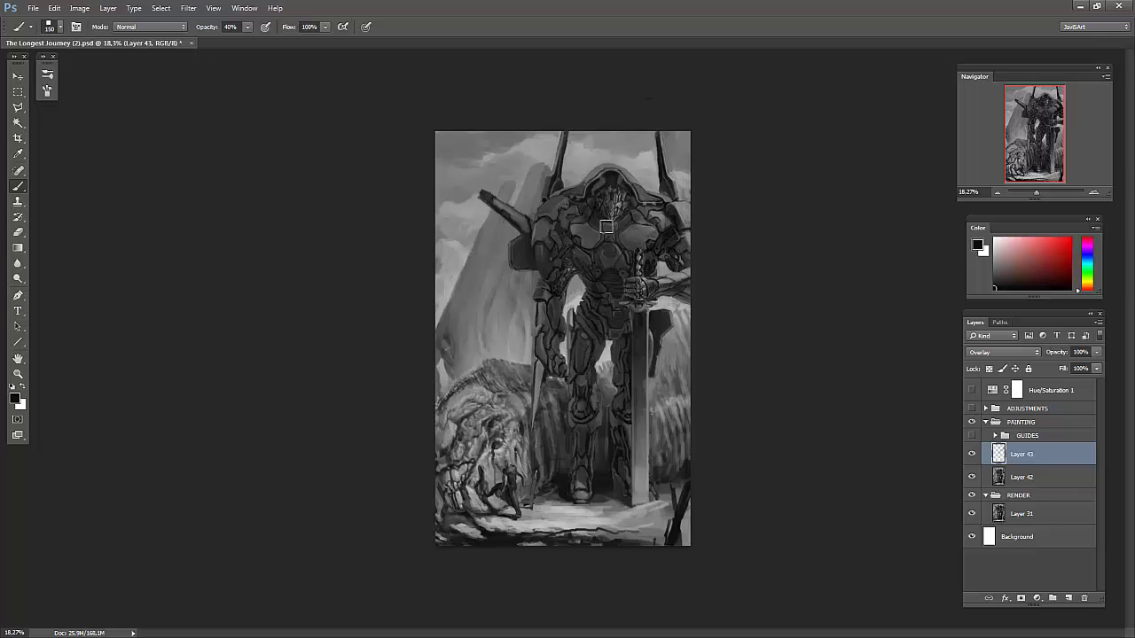
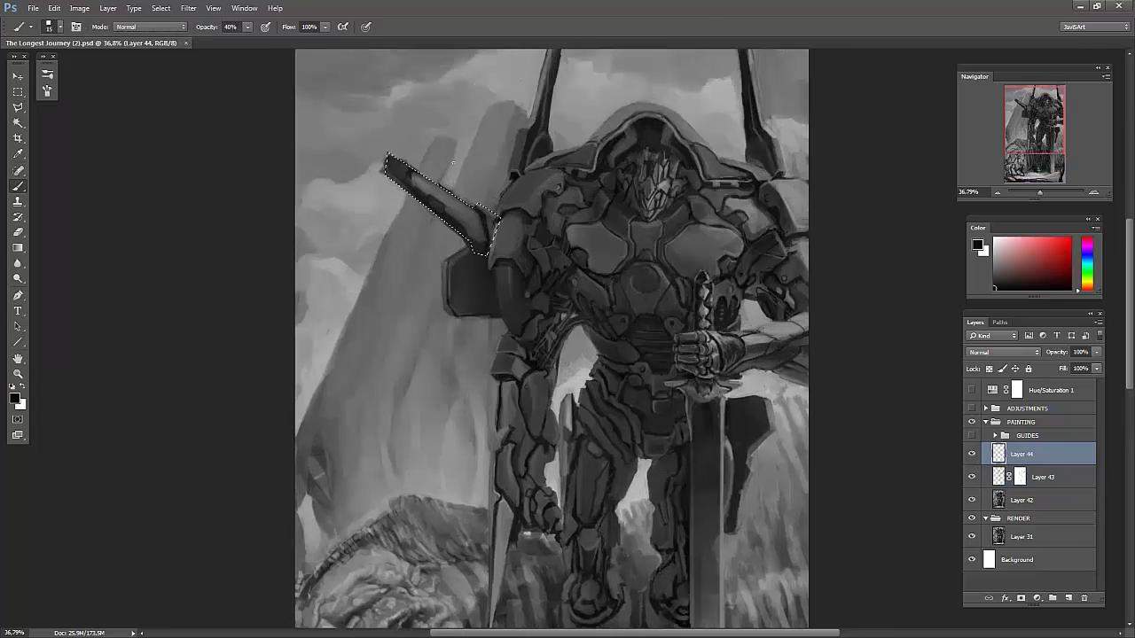
- Repaint the shoulder rod as a solid dark grey shape and choose a new foreground colour
left_click(160, 8)
left_click(178, 49)
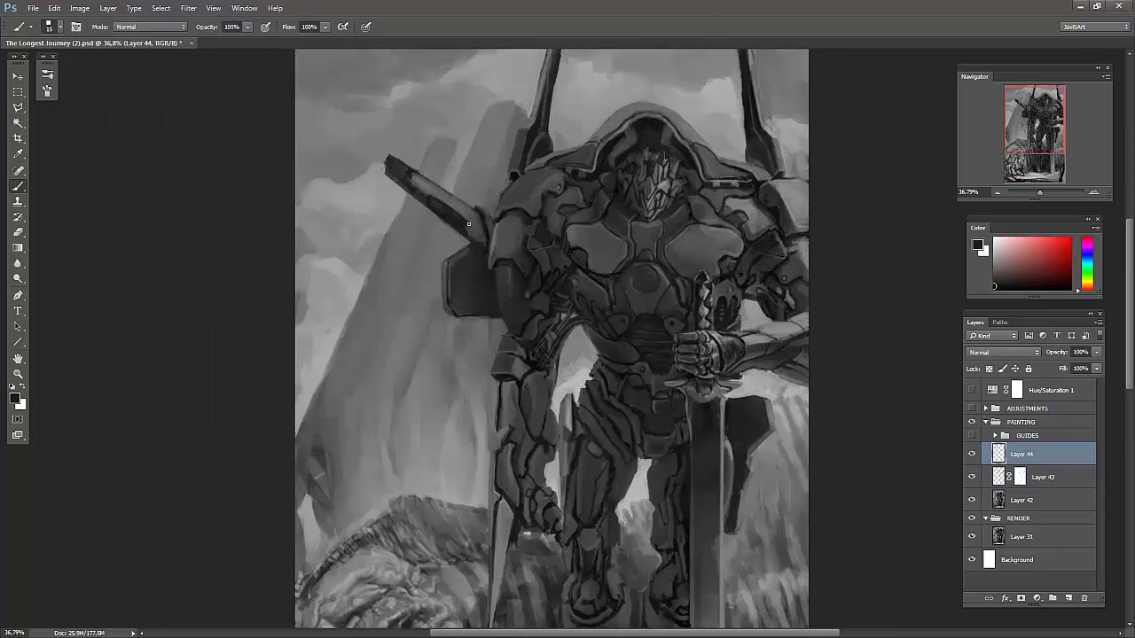
left_click(430, 188, "alt")
left_click_drag(430, 188, 470, 213)
left_click(213, 8)
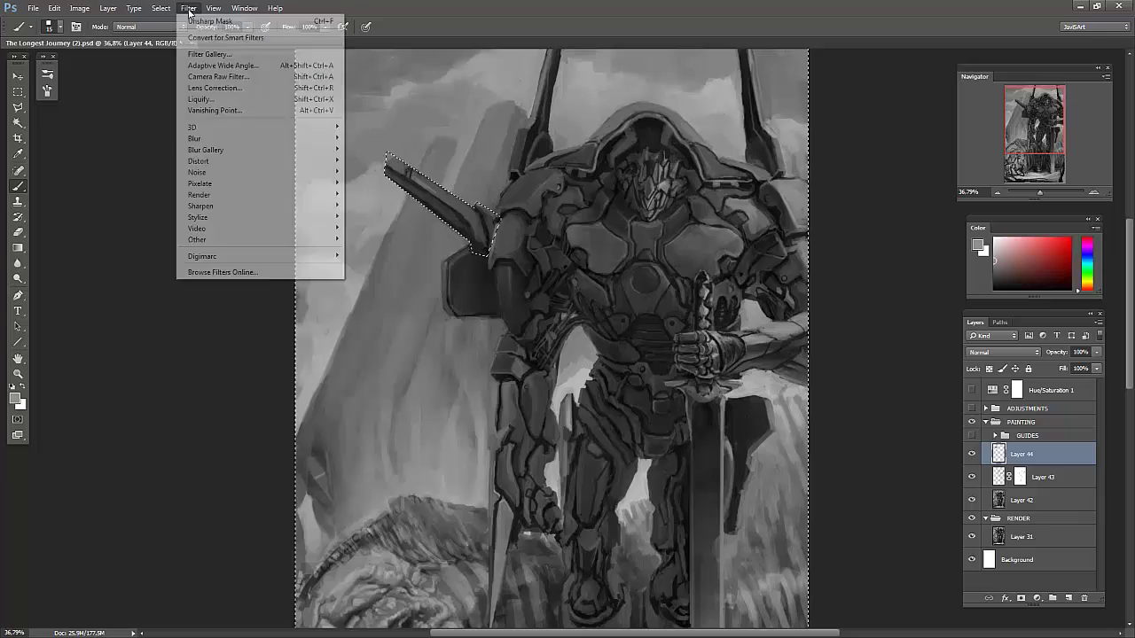
key("Escape")
left_click(496, 213, "alt")
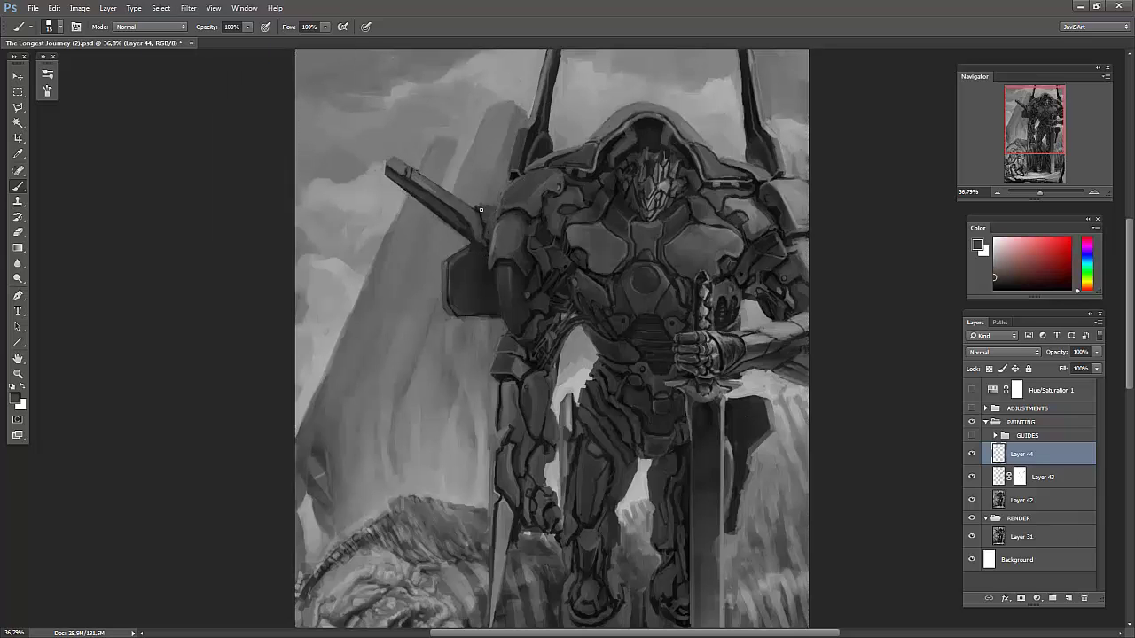
key("Return")
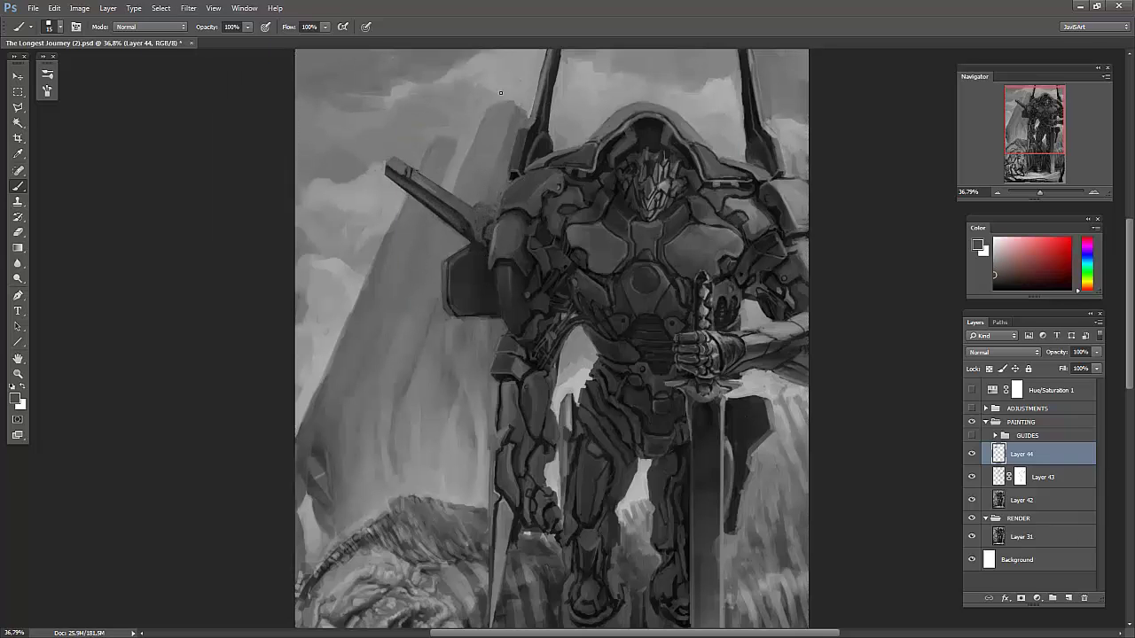
- Brighten the rod with an overlay stroke on a clipped layer, then merge it down
key("ctrl+shift+alt+n")
key("ctrl+alt+g")
key("shift+alt+o")
left_click_drag(390, 167, 479, 222)
key("ctrl+e")
- Lasso the rod, copy it to its own layer, and move the copy up and right
key("l")
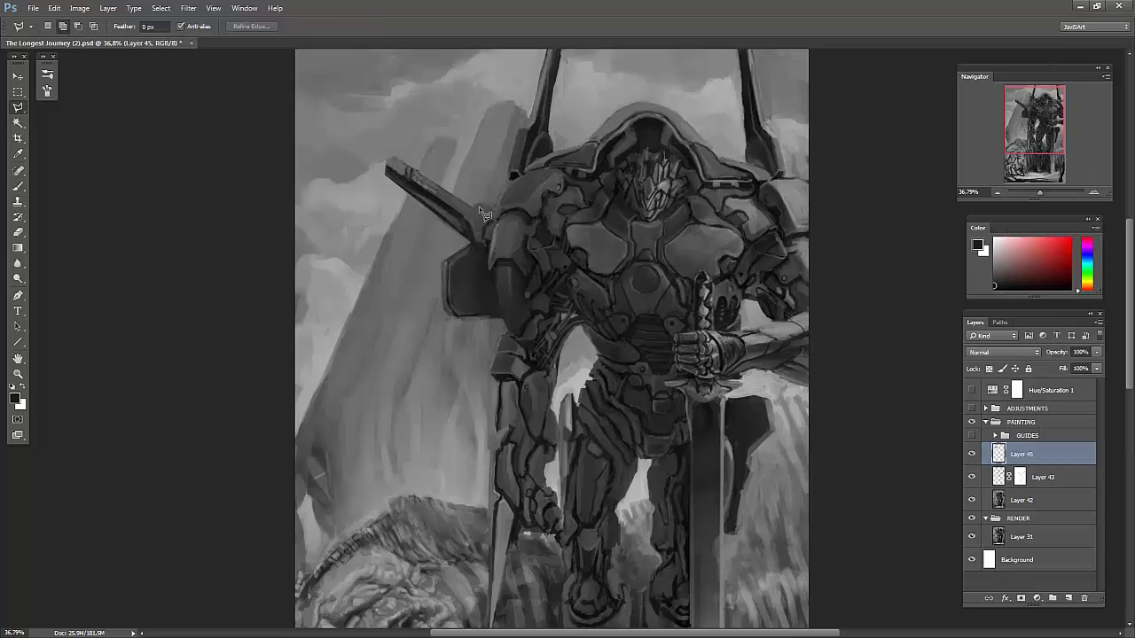
left_click(407, 164)
key("ctrl+j")
key("ctrl+t")
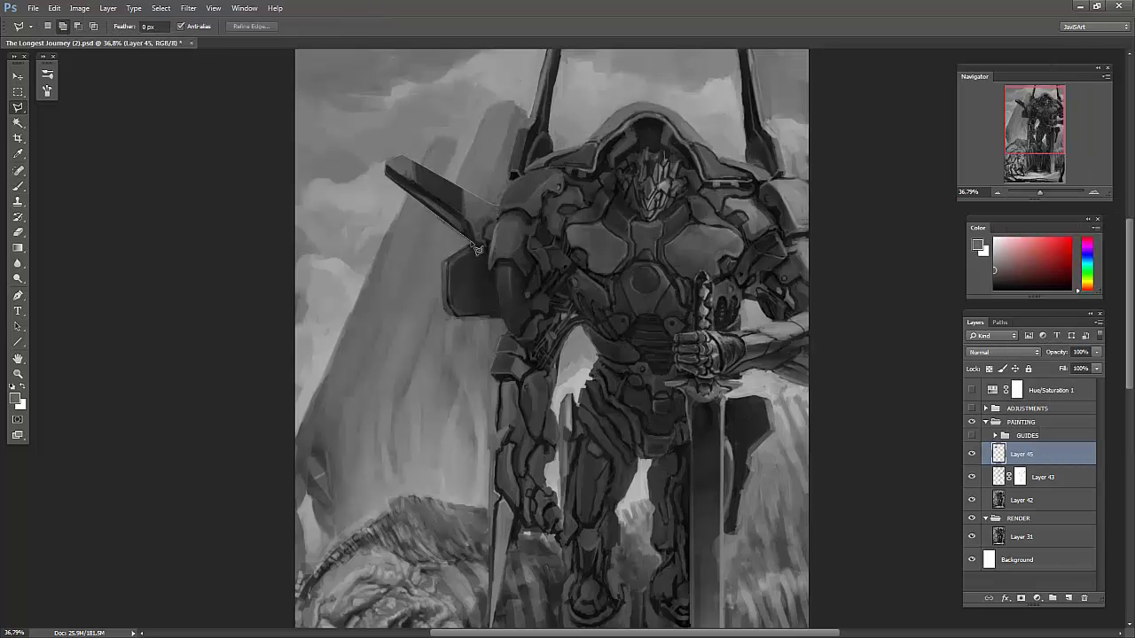
left_click_drag(441, 207, 479, 133)
key("Return")
- Copy the selected fin onto a new layer, transform it, and duplicate the fin layer
left_click(971, 454)
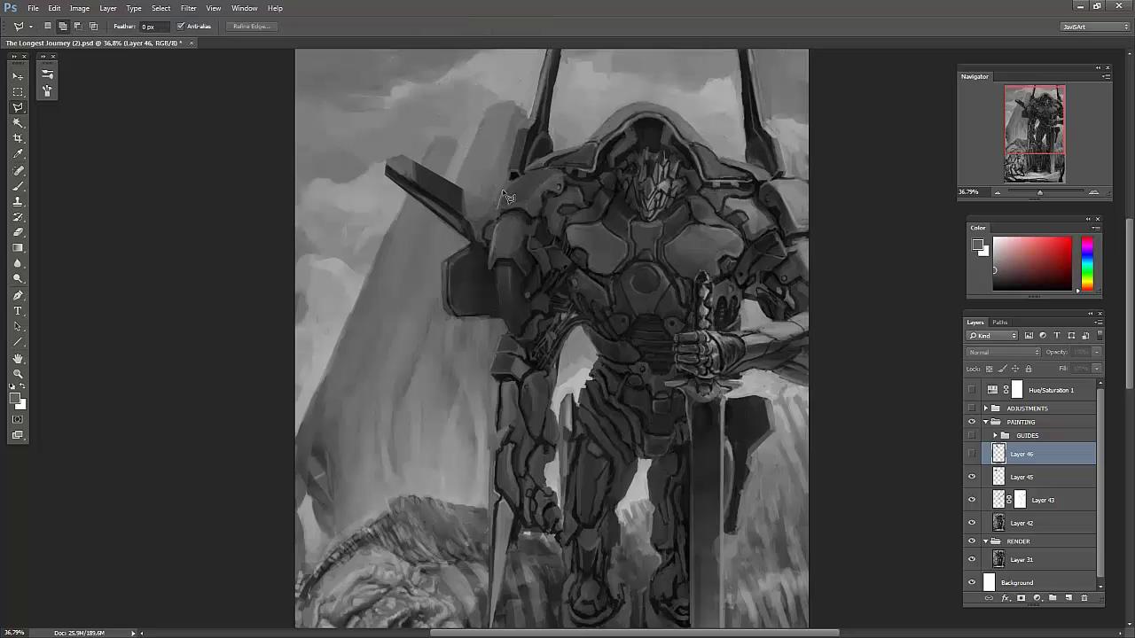
key("ctrl+l")
key("Escape")
scroll(570, 237, "down", 1)
key("ctrl+j")
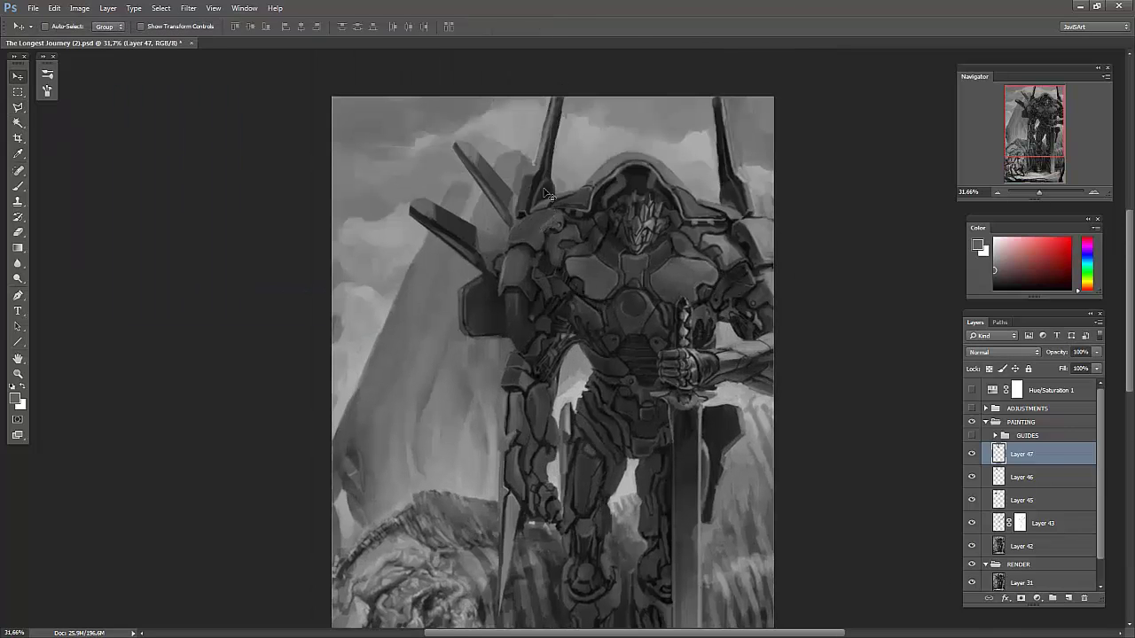
key("ctrl+t")
key("Return")
key("ctrl+j")
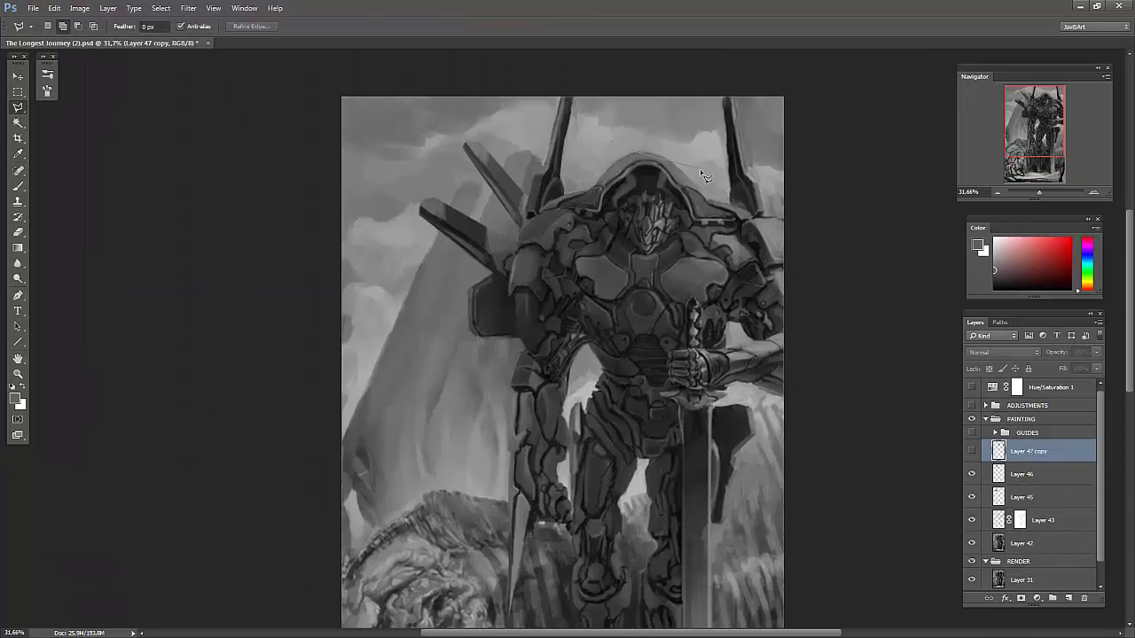
- Add a new empty layer above the fin copies for shoulder shading
key("l")
key("ctrl+shift+n")
key("Return")
scroll(491, 214, "down", 1)
scroll(492, 214, "up", 1)
key("b")
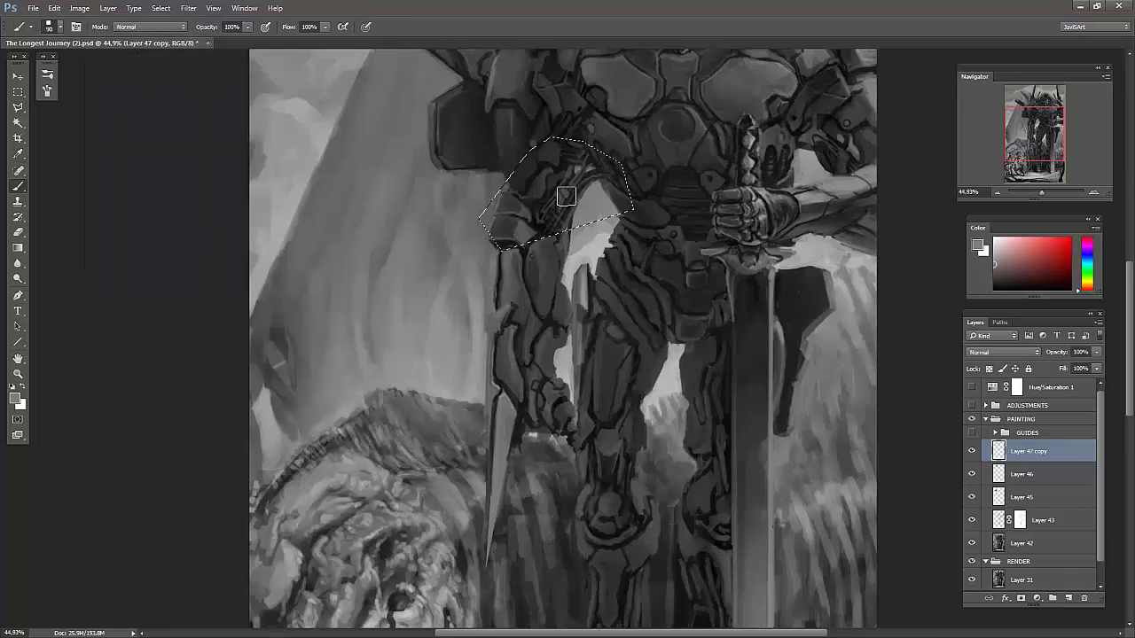
scroll(491, 214, "up", 2)
- Outline the shoulder and upper arm with a polygonal selection and fill it dark
key("l")
left_click(463, 335)
left_click(478, 213)
left_click(640, 152)
left_click(656, 217)
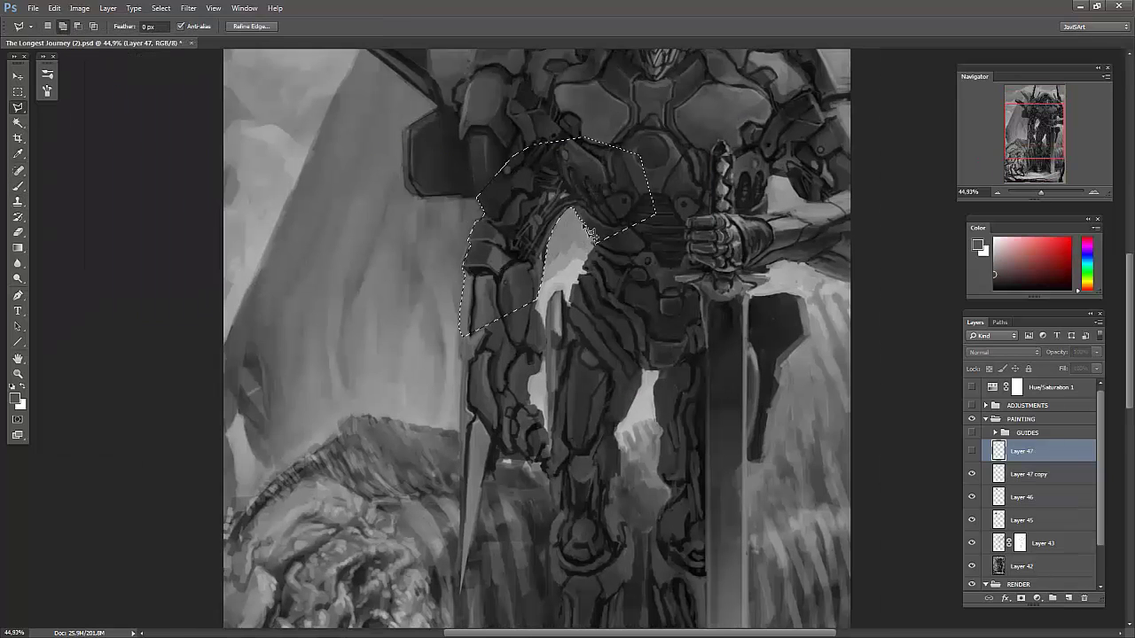
double_click(562, 197)
key("ctrl+d")
- Create clipped Layer 48 above Layer 47 for further arm shading
scroll(482, 233, "down", 2)
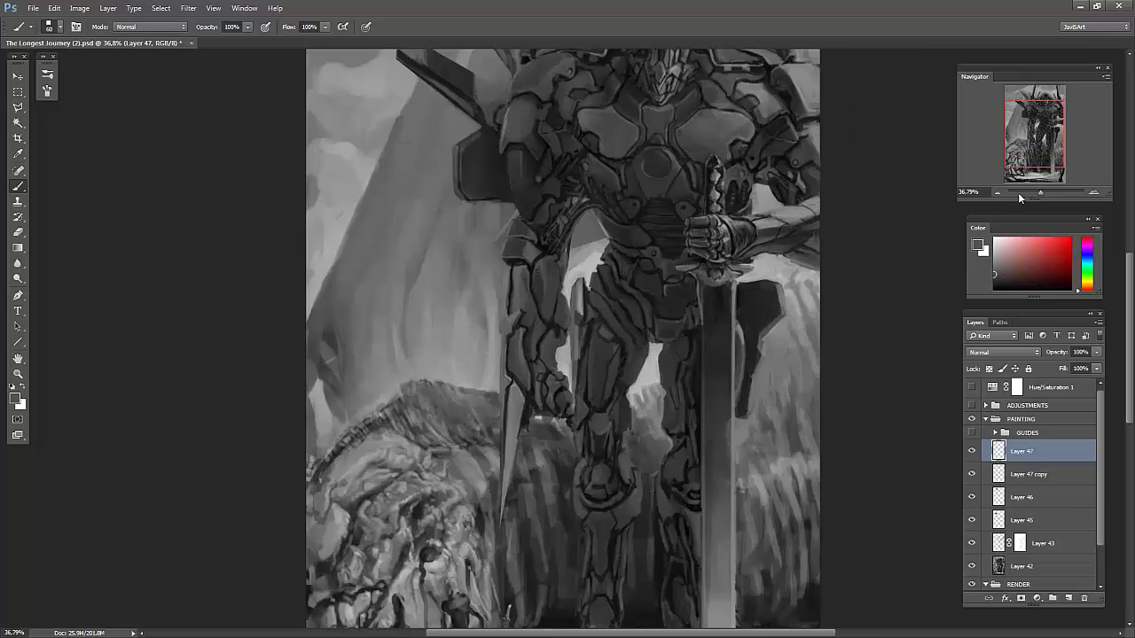
left_click(998, 452, "ctrl")
key("ctrl+minus")
key("ctrl+shift+alt+n")
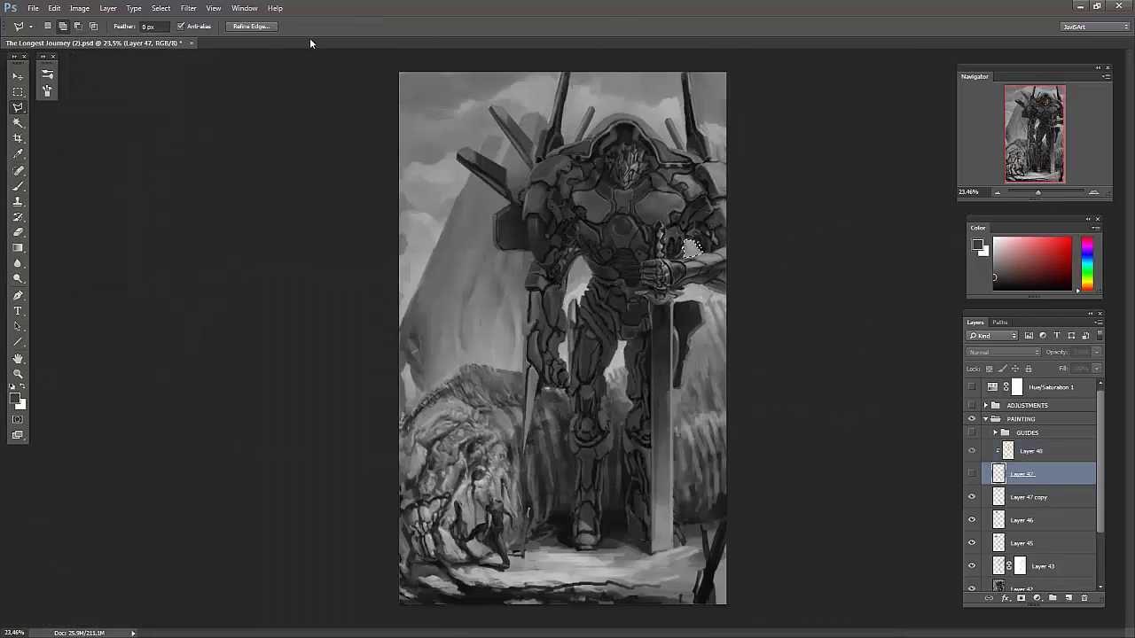
left_click(1019, 452)
left_click(1016, 476)
scroll(630, 286, "up", 2)
key("ctrl+d")
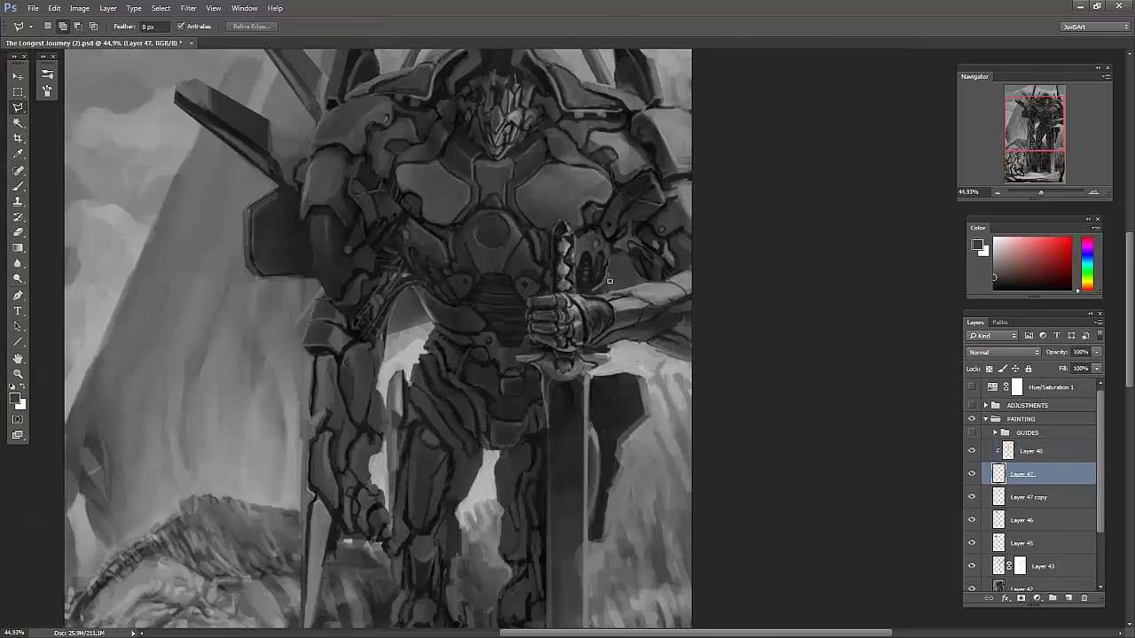
key("b")
key("alt+bracketright")
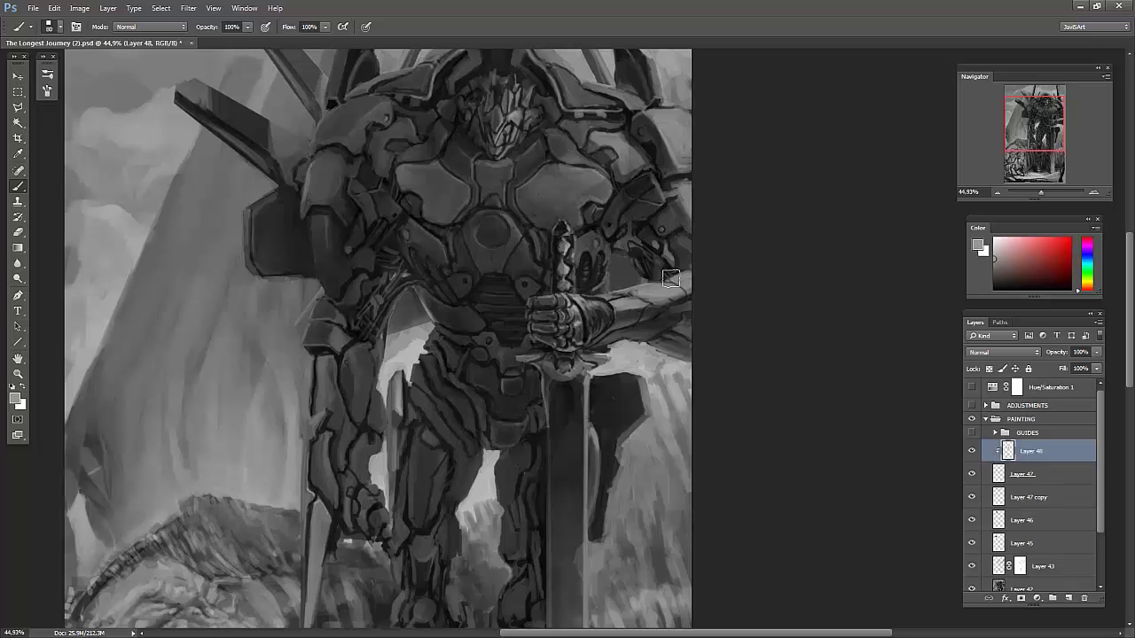
scroll(635, 281, "down", 3)
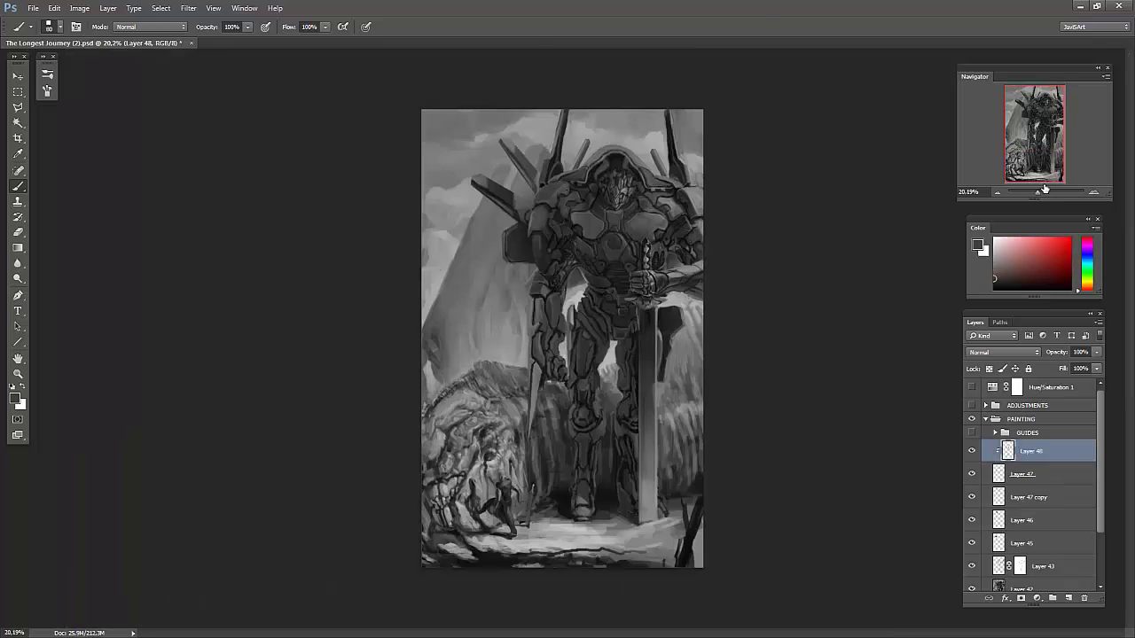
- Set Levels output black to 83, merge into Layer 48, and add Layer 49
key("ctrl+l")
left_click_drag(136, 280, 185, 282)
key("Return")
key("ctrl+e")
key("ctrl+minus")
key("ctrl+minus")
- At 100% zoom, brush dark outline strokes on the lowered arm and around the hand
key("ctrl+1")
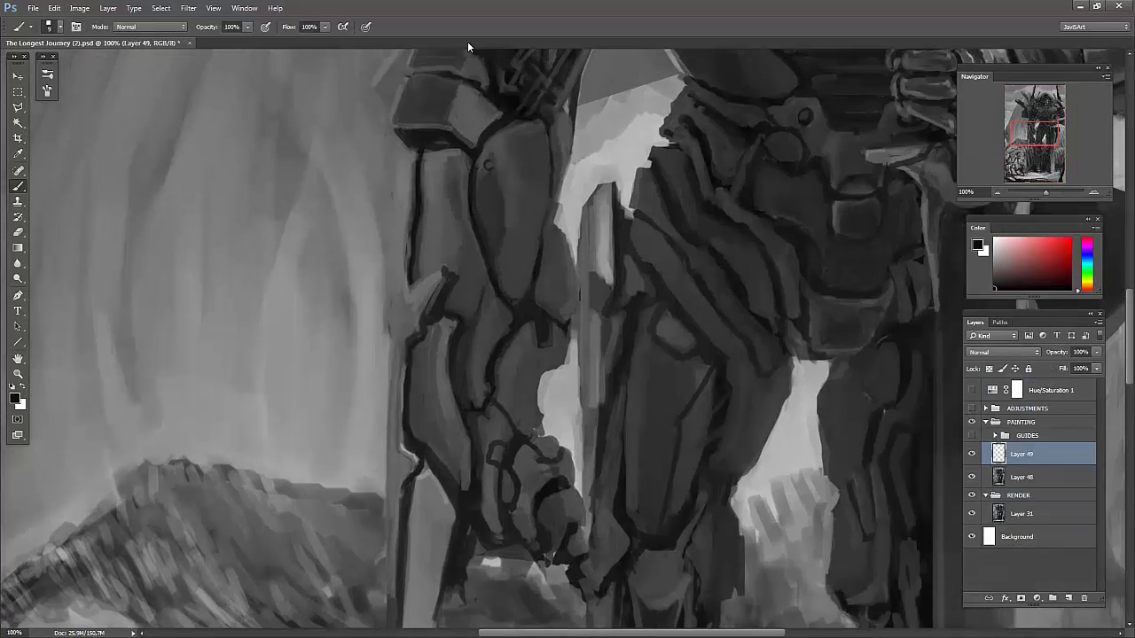
scroll(529, 259, "down", 1)
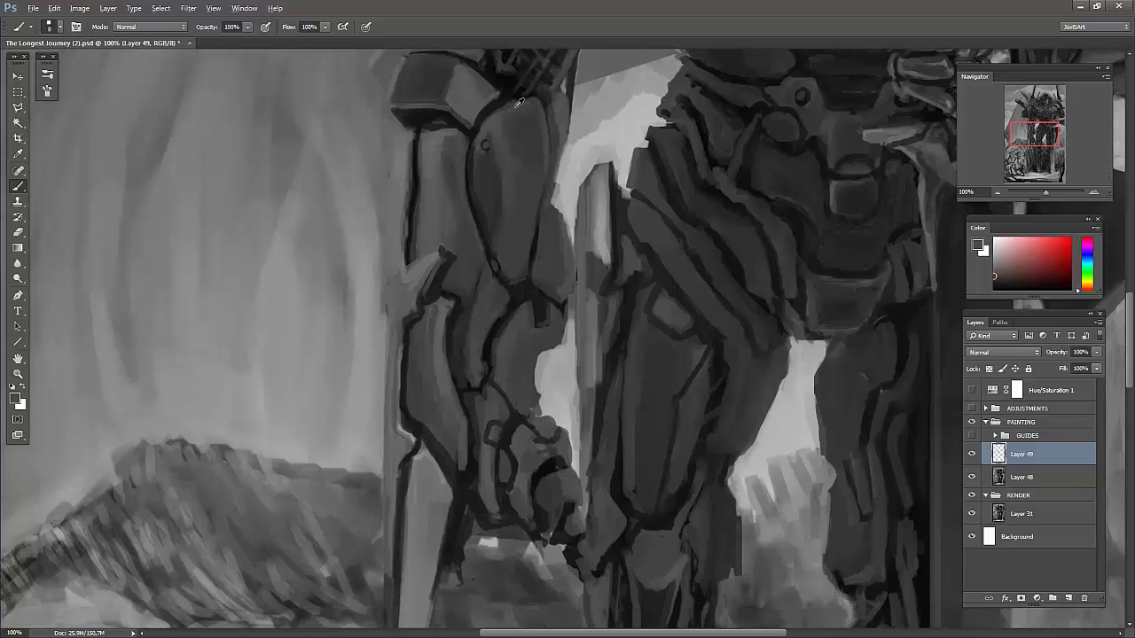
left_click_drag(512, 312, 483, 360)
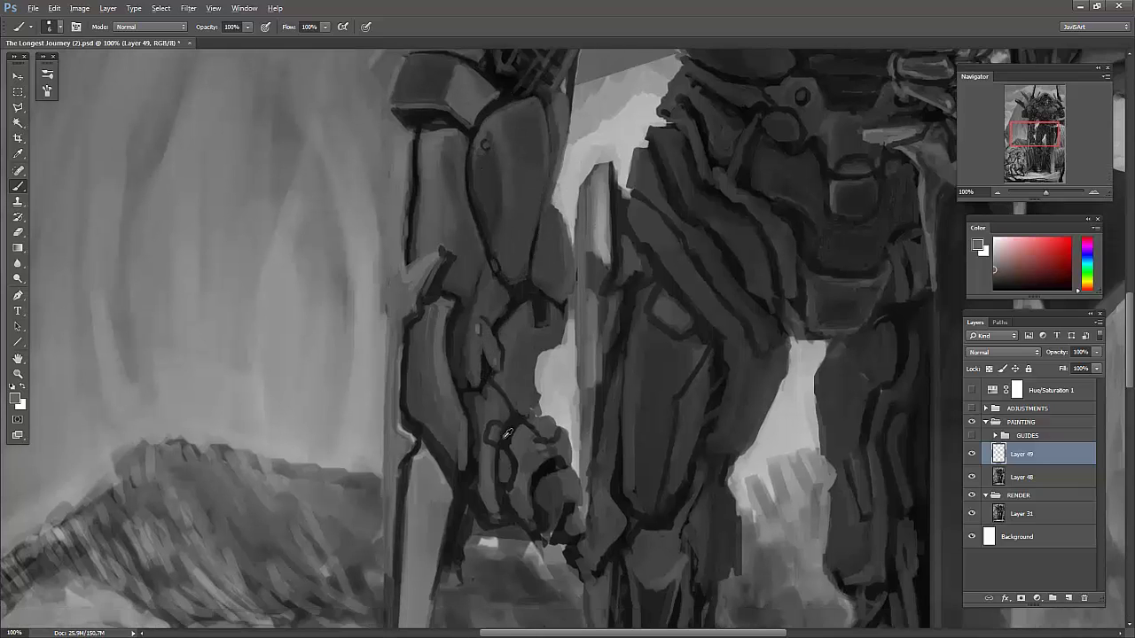
left_click_drag(508, 433, 493, 420)
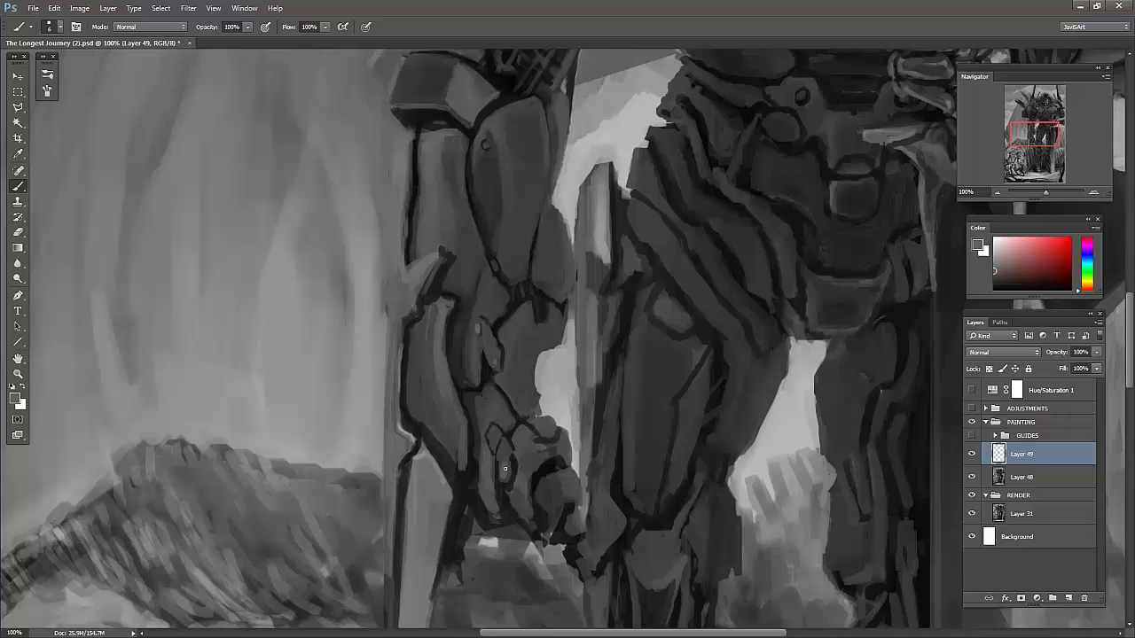
left_click_drag(530, 475, 534, 518)
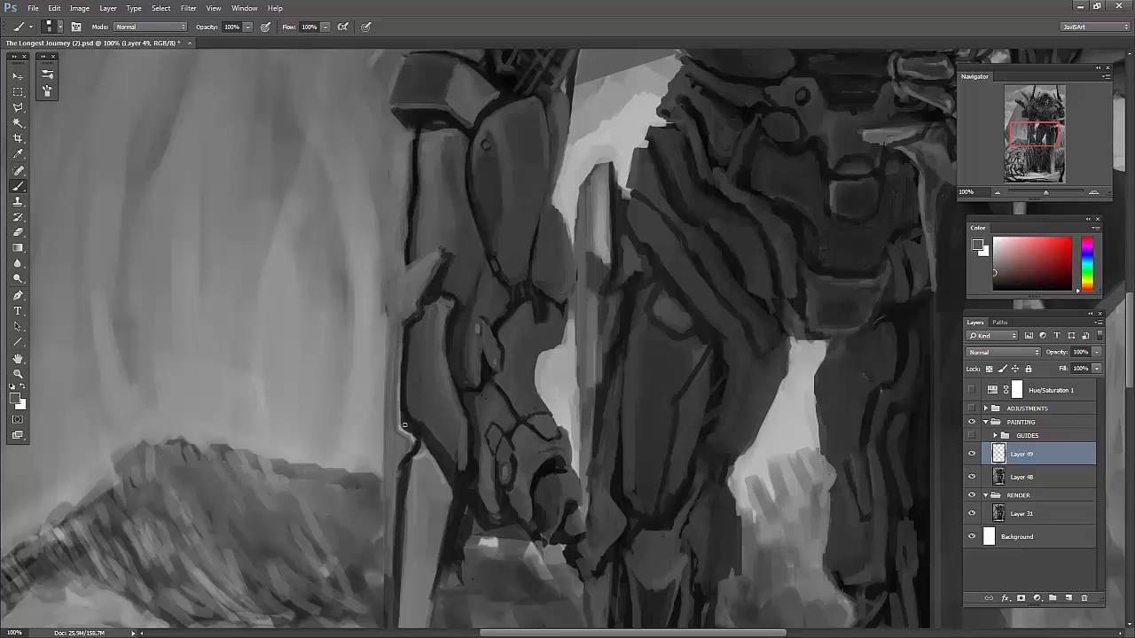
scroll(444, 337, "down", 1)
scroll(483, 361, "down", 1)
scroll(483, 361, "up", 4)
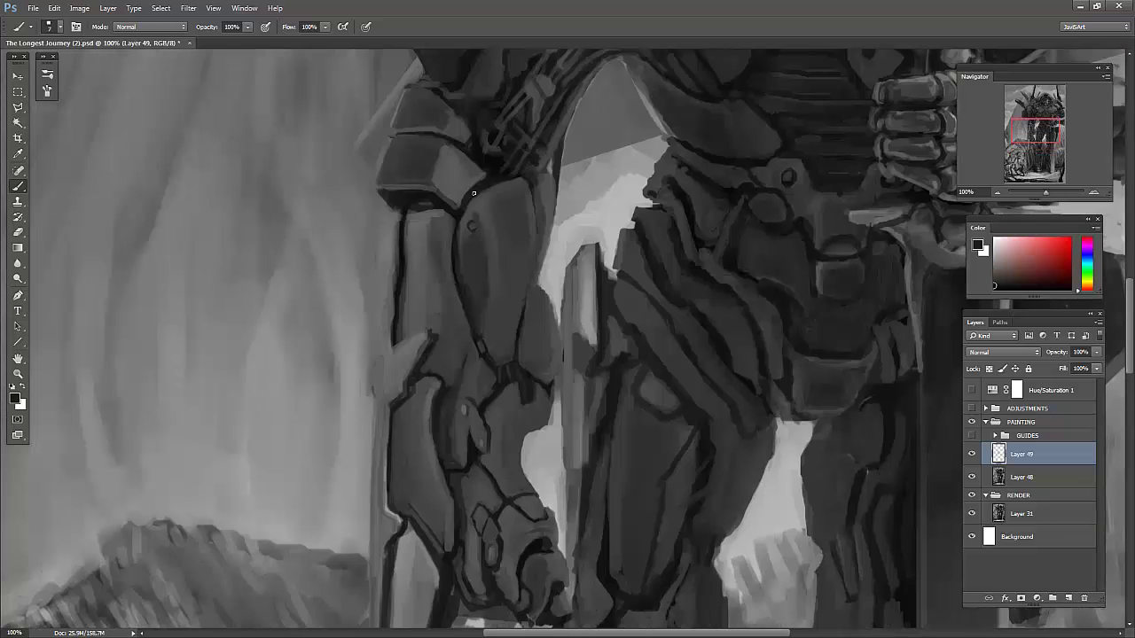
left_click(491, 247, "alt")
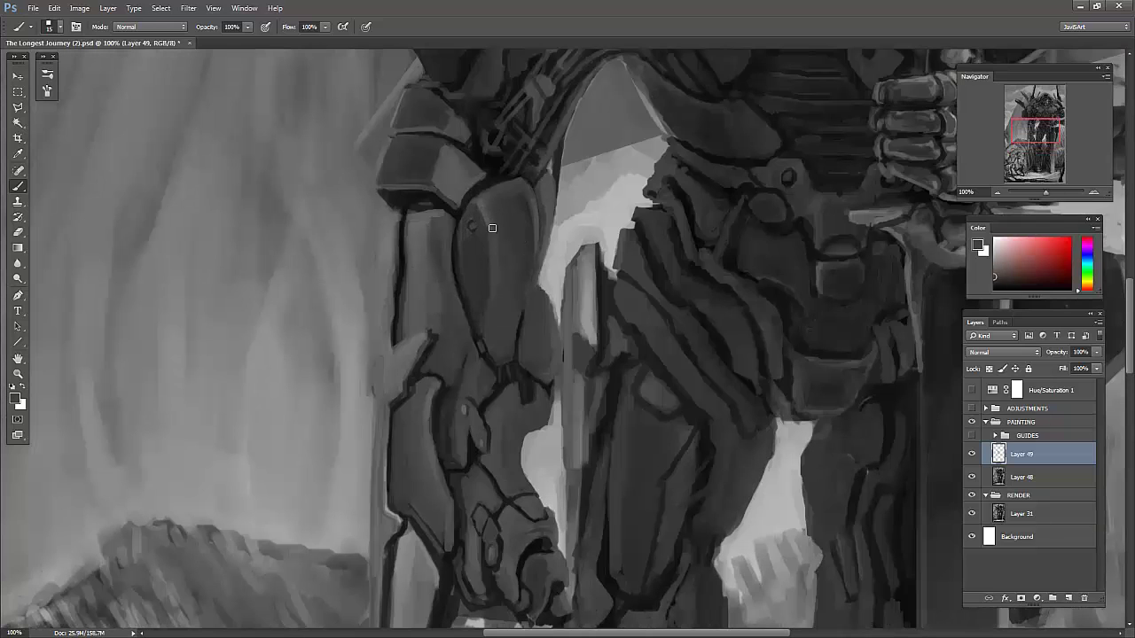
left_click(493, 181, "alt")
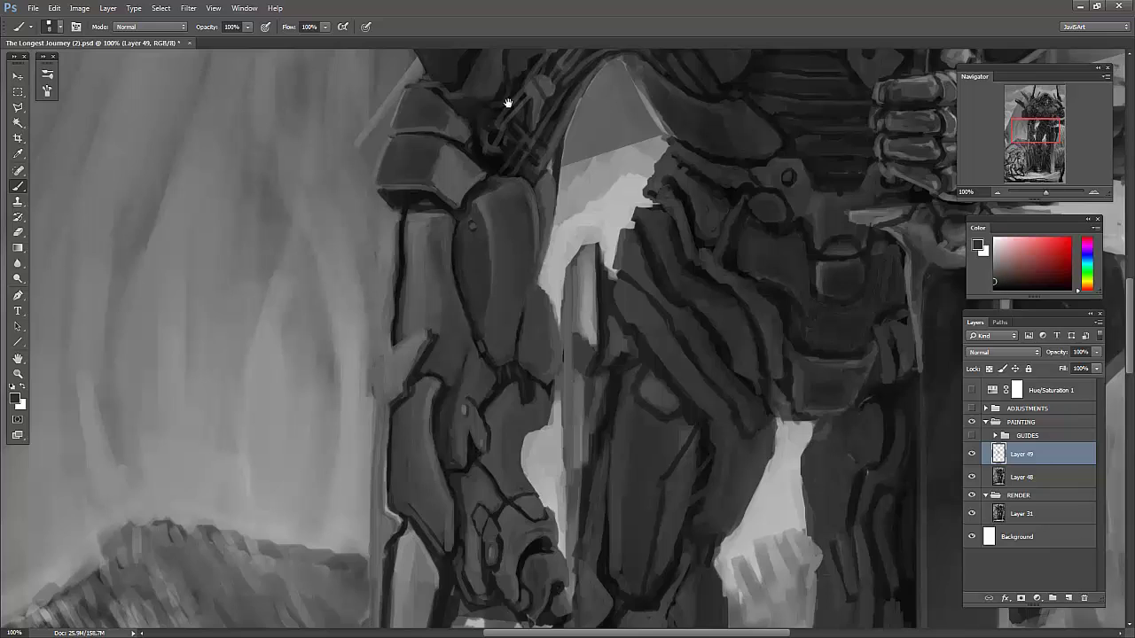
left_click_drag(508, 103, 336, 241)
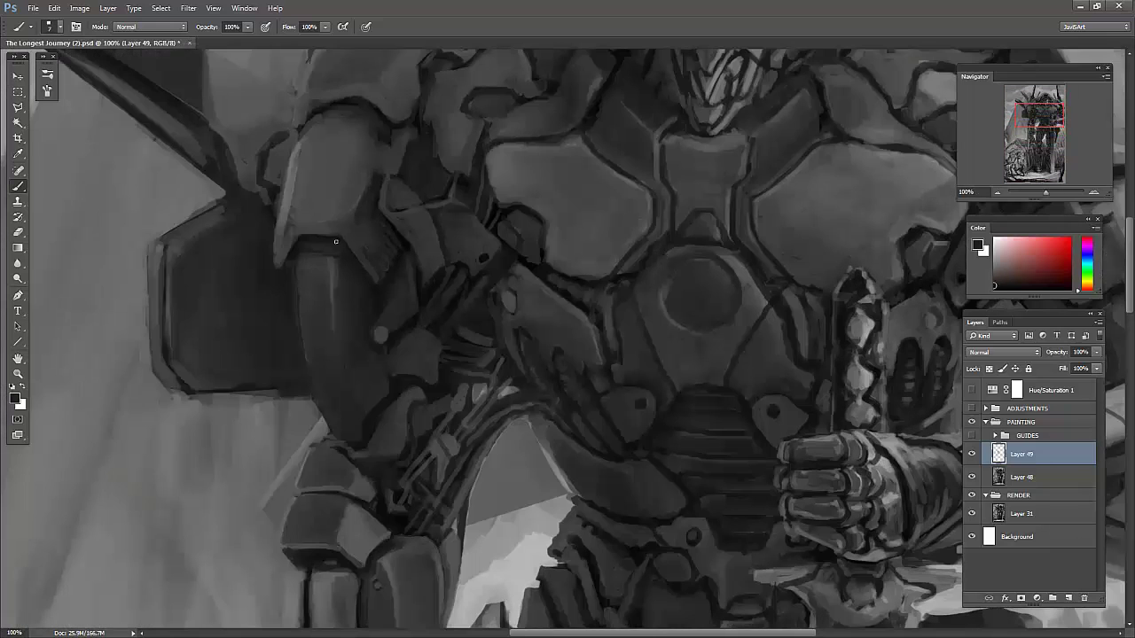
- Sample armour greys and paint flat grey on the armour left of the chest
left_click(367, 222, "alt")
left_click_drag(372, 227, 386, 346)
left_click(456, 168, "alt")
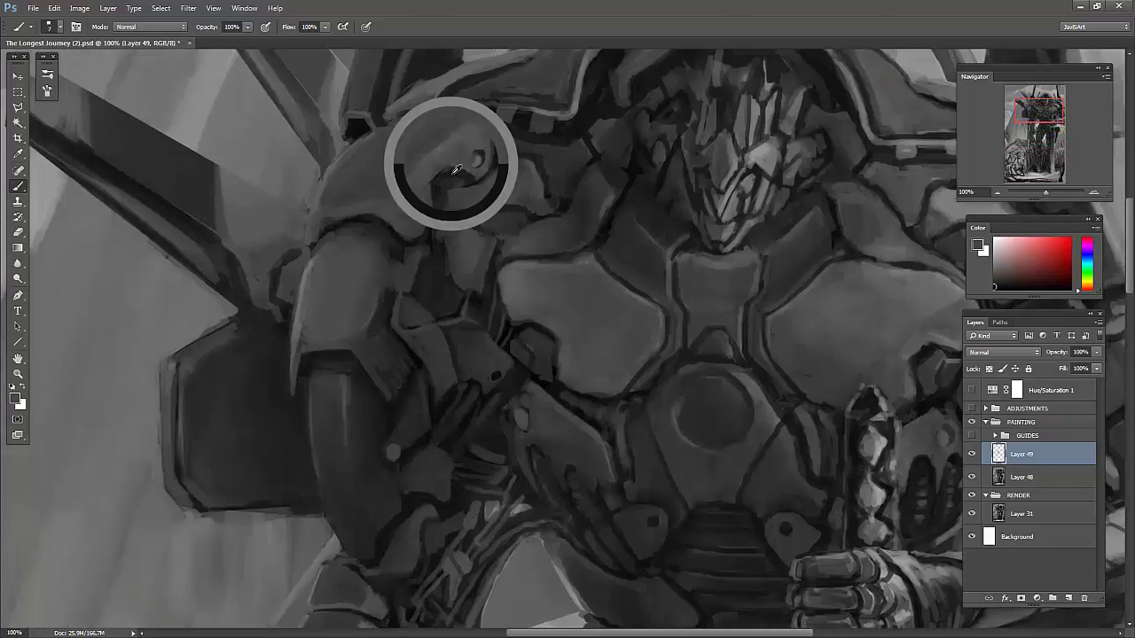
left_click(534, 203, "alt")
left_click(621, 190, "alt")
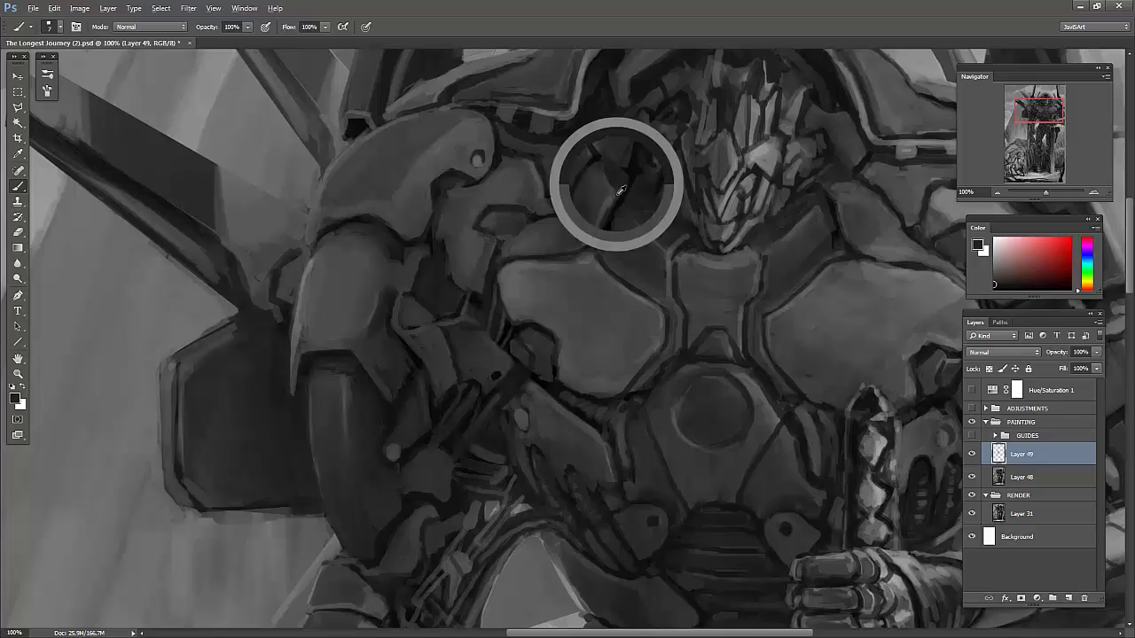
left_click(553, 206, "alt")
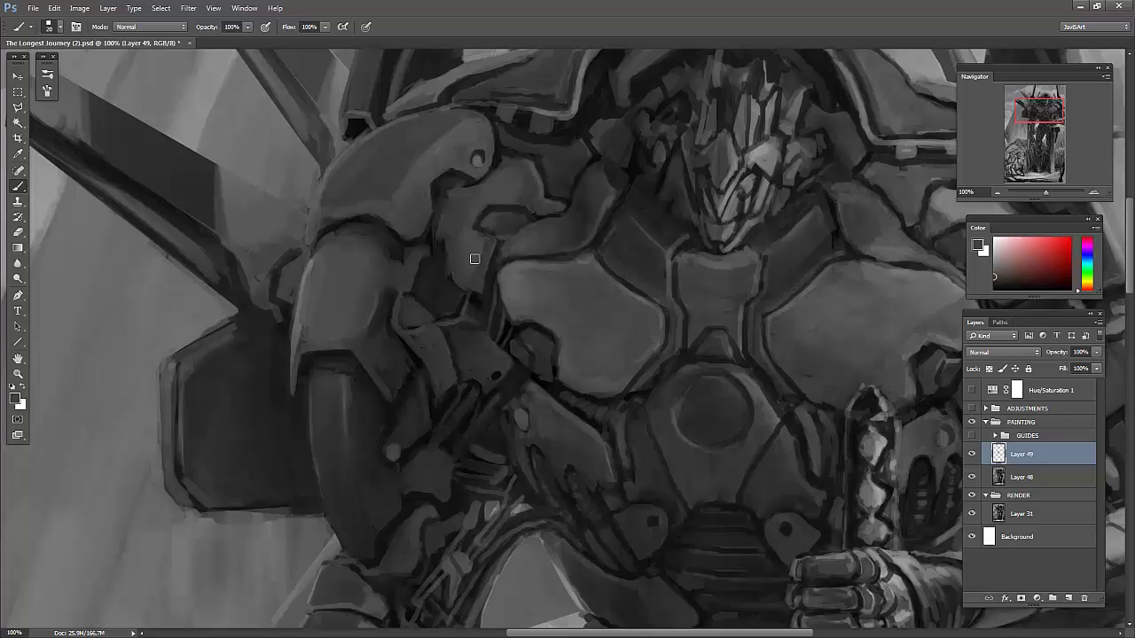
left_click(403, 174, "alt")
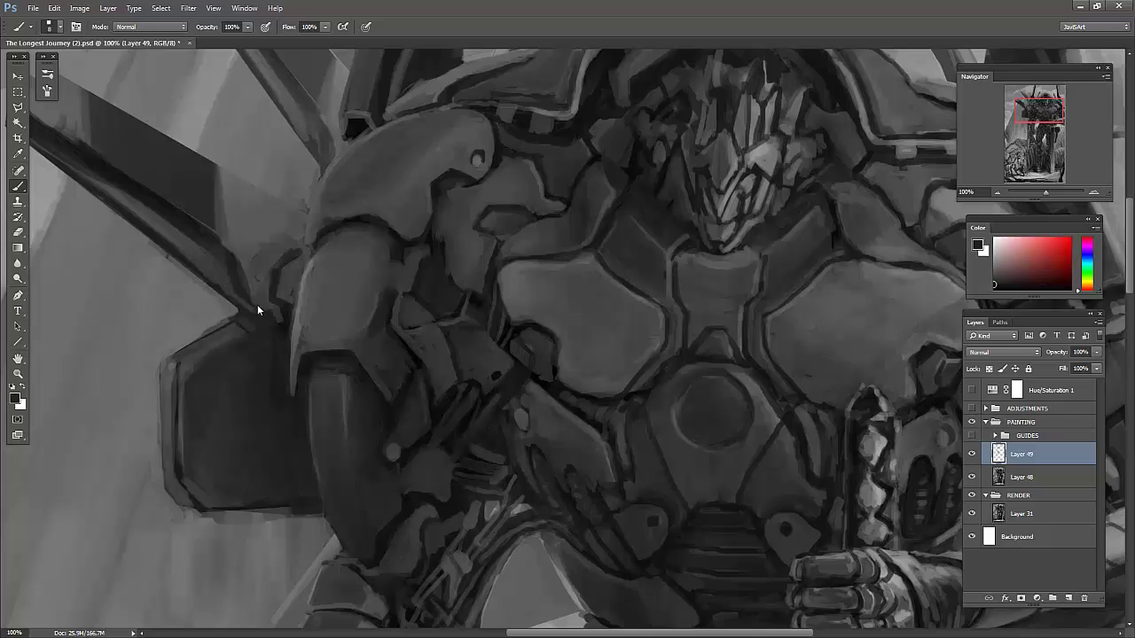
scroll(486, 338, "down", 3)
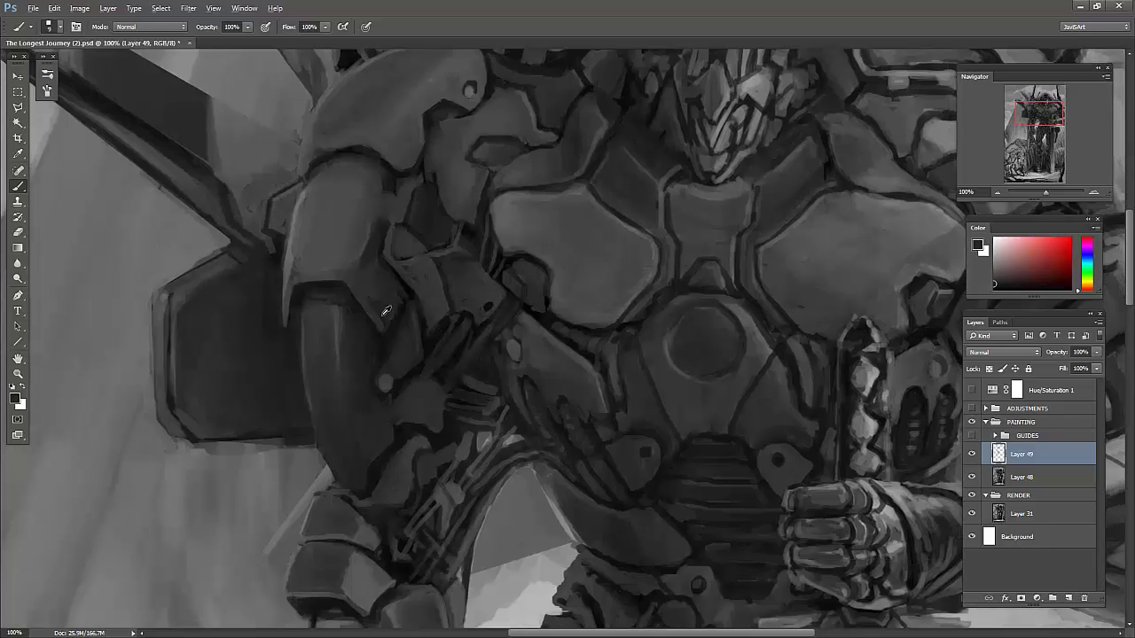
left_click_drag(434, 345, 444, 268)
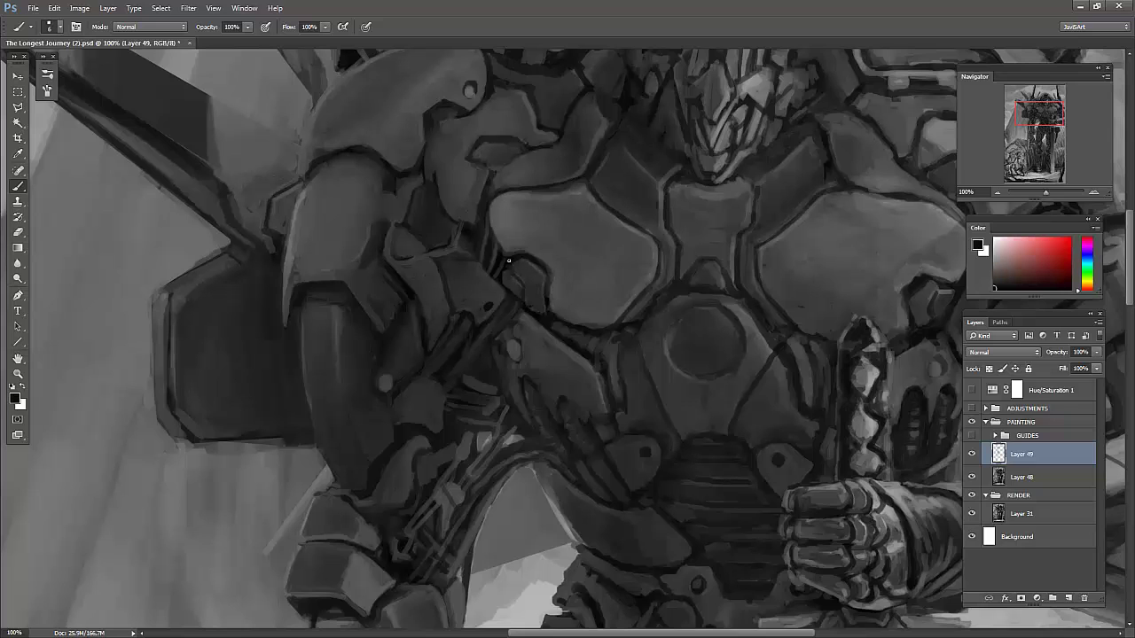
- Paint a lighter stroke and a faint highlight beside the chest circle
left_click(647, 254, "alt")
left_click_drag(645, 344, 664, 310)
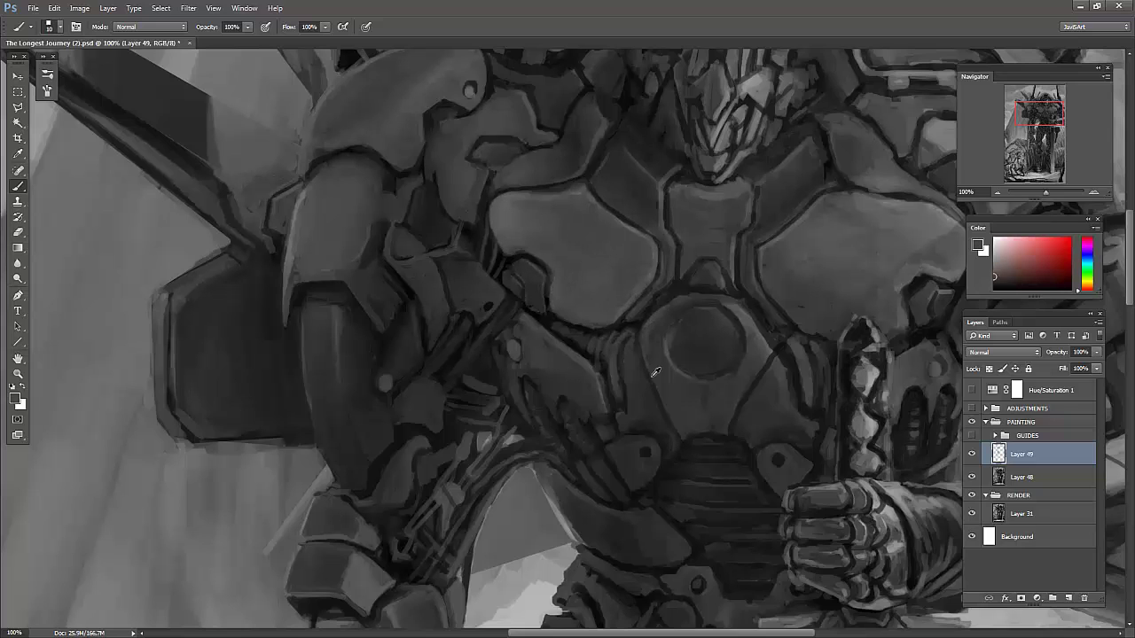
left_click_drag(728, 156, 715, 124)
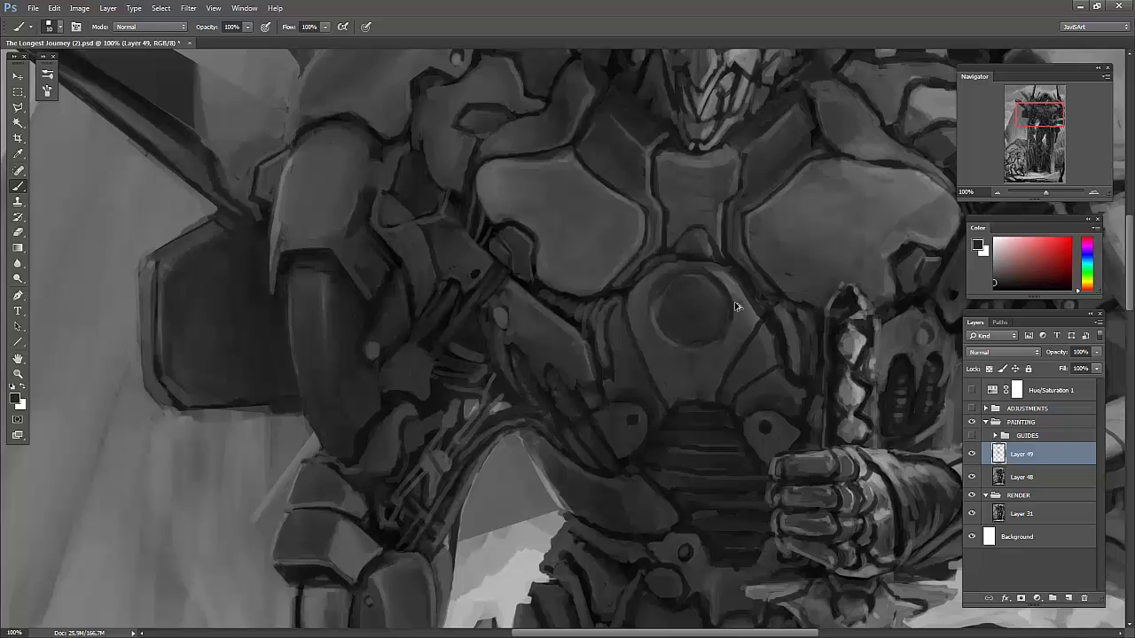
left_click_drag(753, 299, 711, 269)
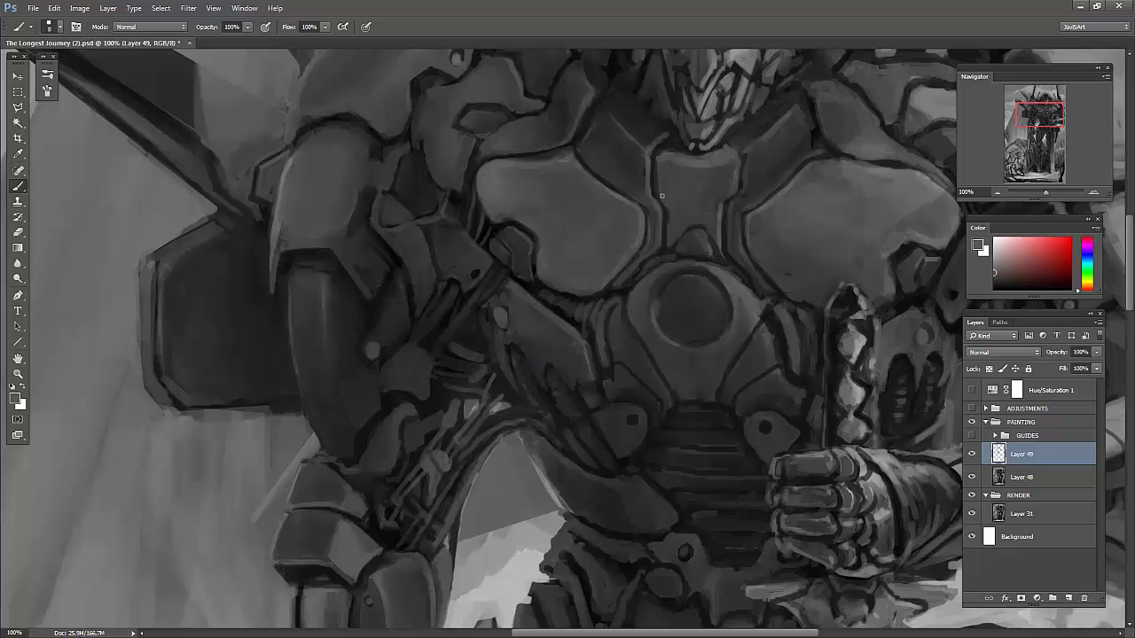
- Flip the canvas horizontally and repaint the small chest plate with a tiny brush, darkening its inside
key("h")
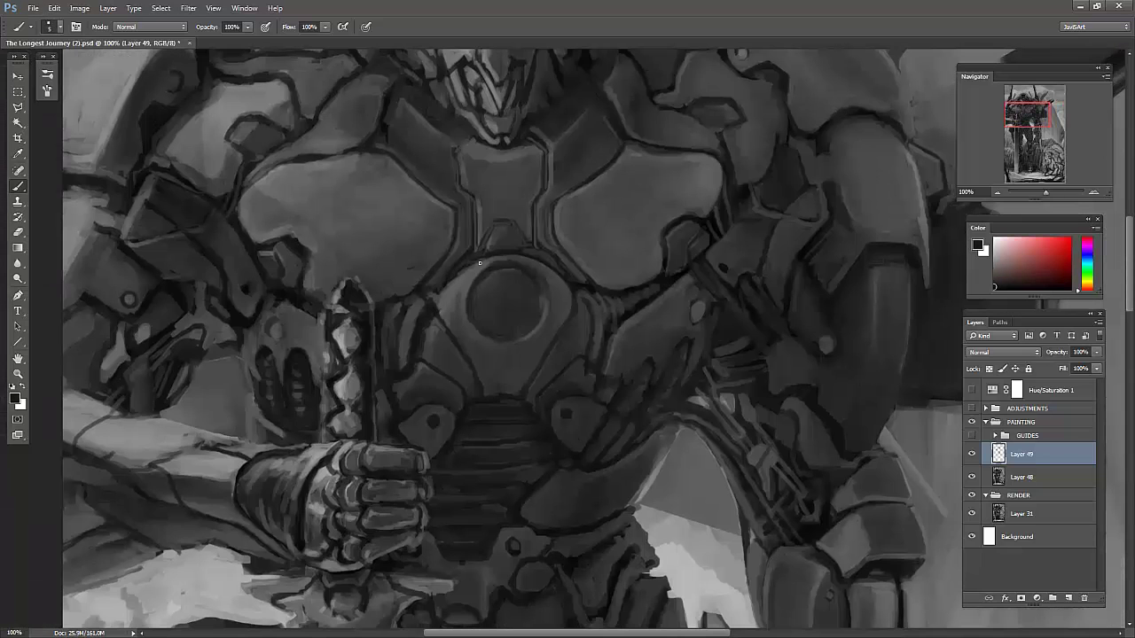
left_click(683, 203)
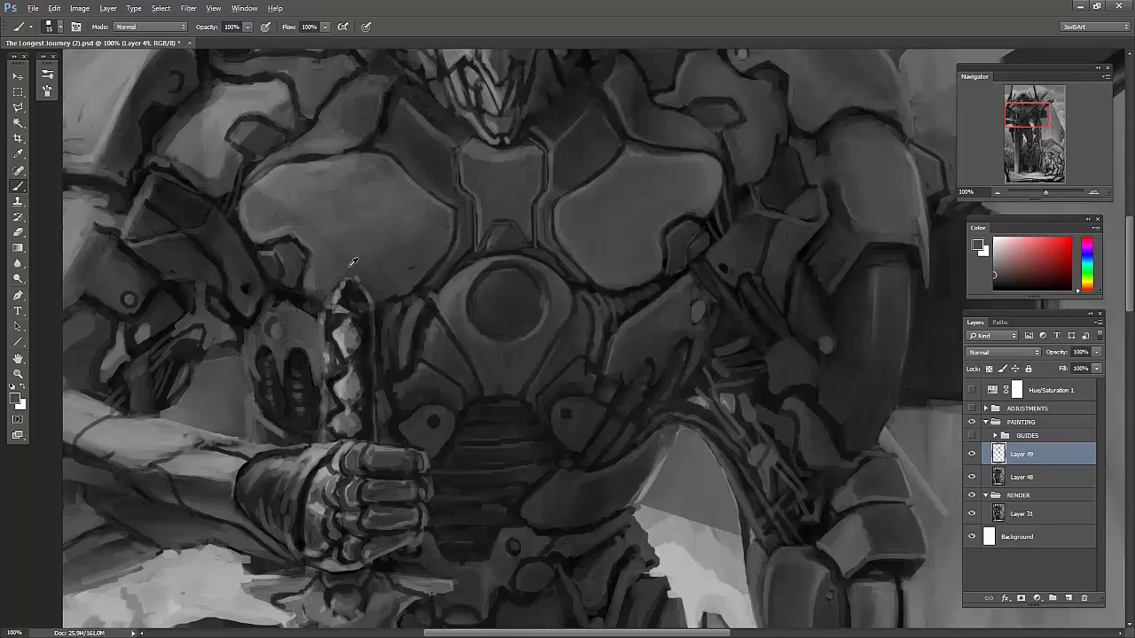
key("bracketleft")
key("bracketleft")
key("bracketleft")
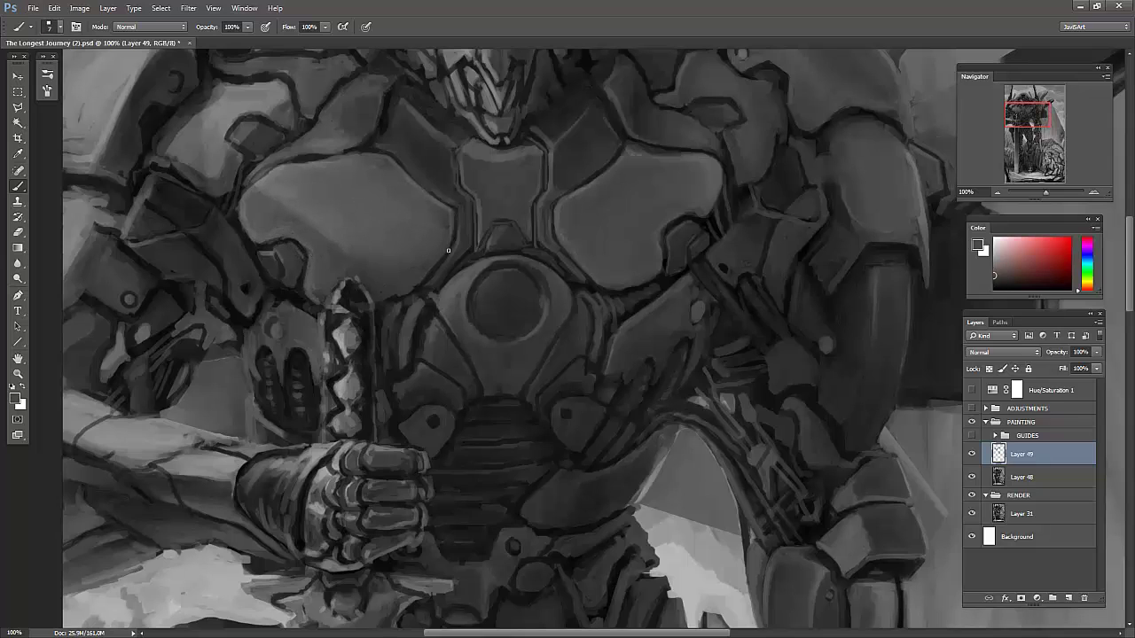
key("alt")
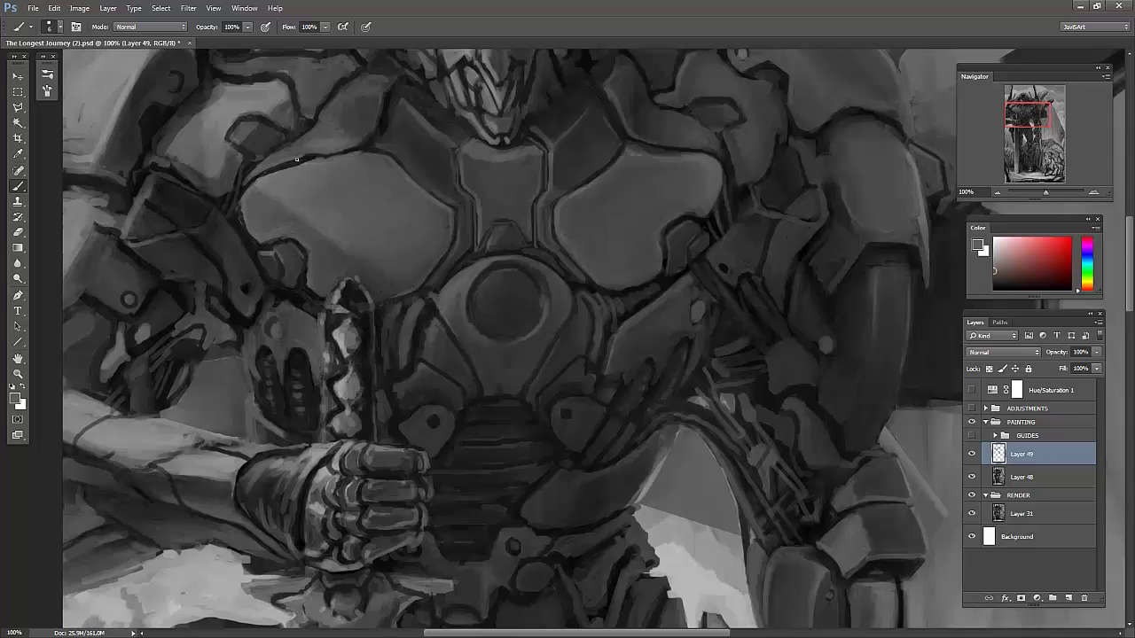
scroll(568, 355, "up", 3)
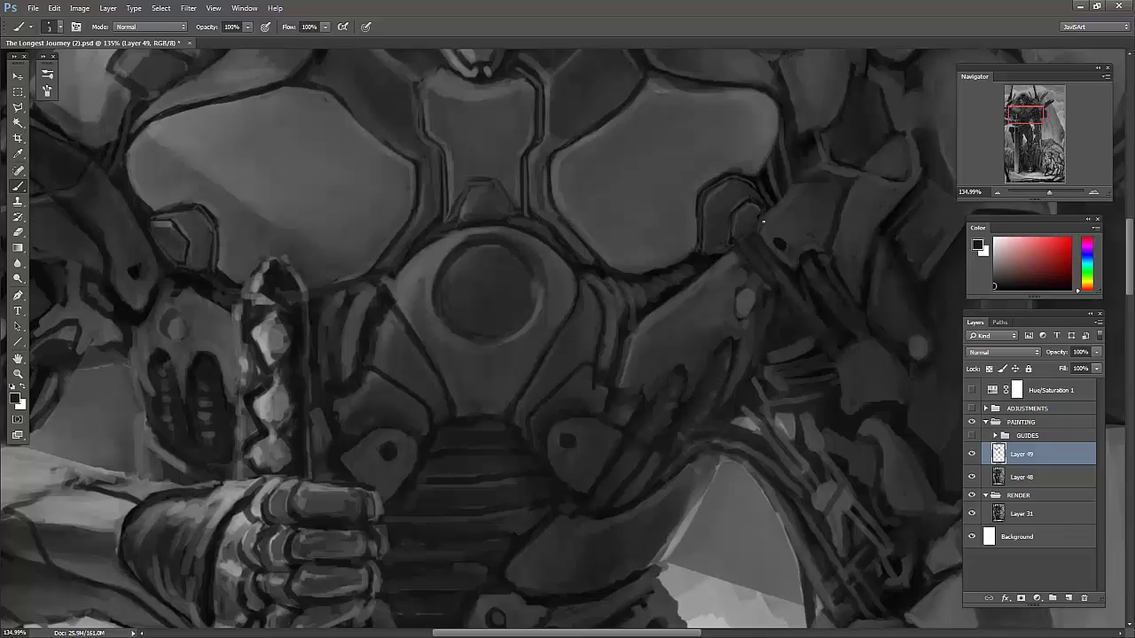
left_click_drag(763, 219, 754, 200)
left_click(747, 228, "alt")
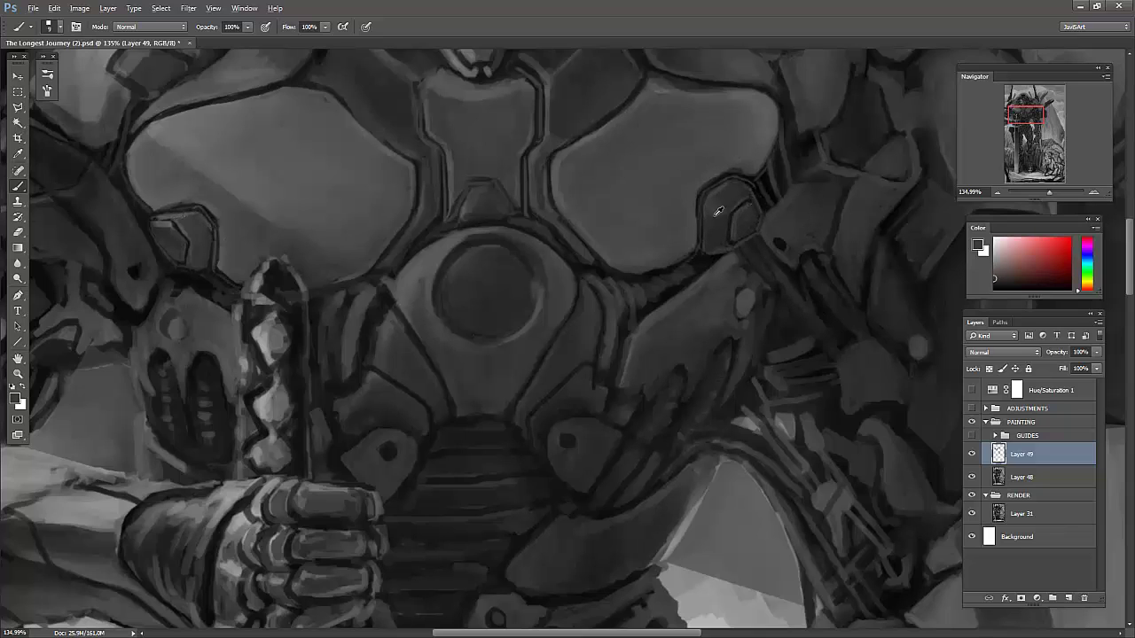
left_click_drag(718, 211, 742, 231)
- On new Layer 50, paint lighter vertical strokes on the left chest armour
key("ctrl+minus")
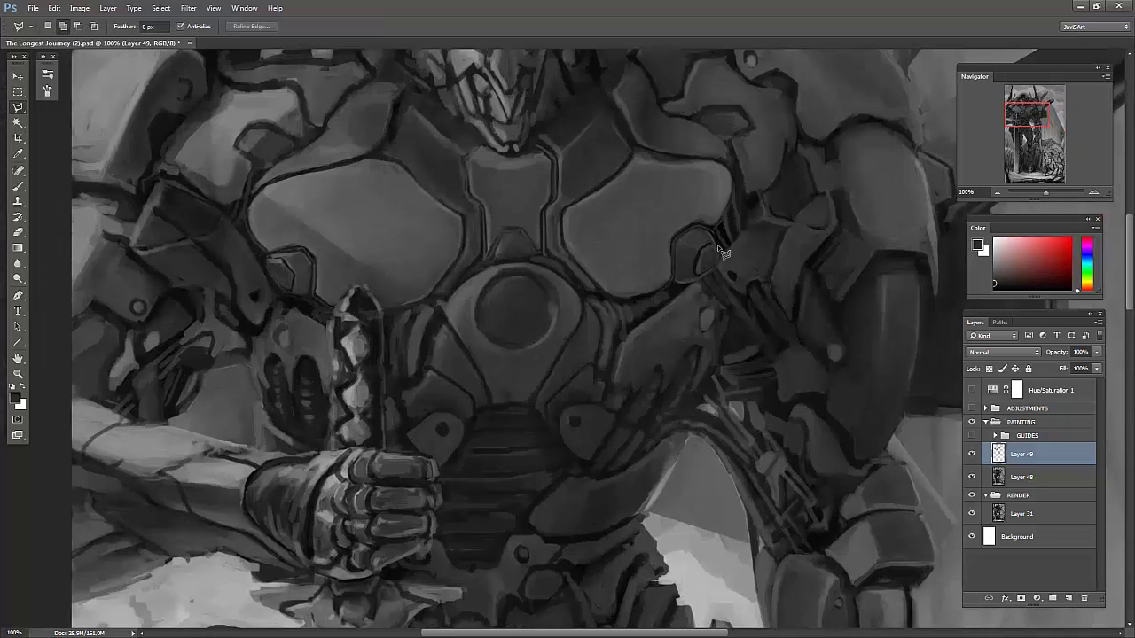
key("ctrl+shift+alt+n")
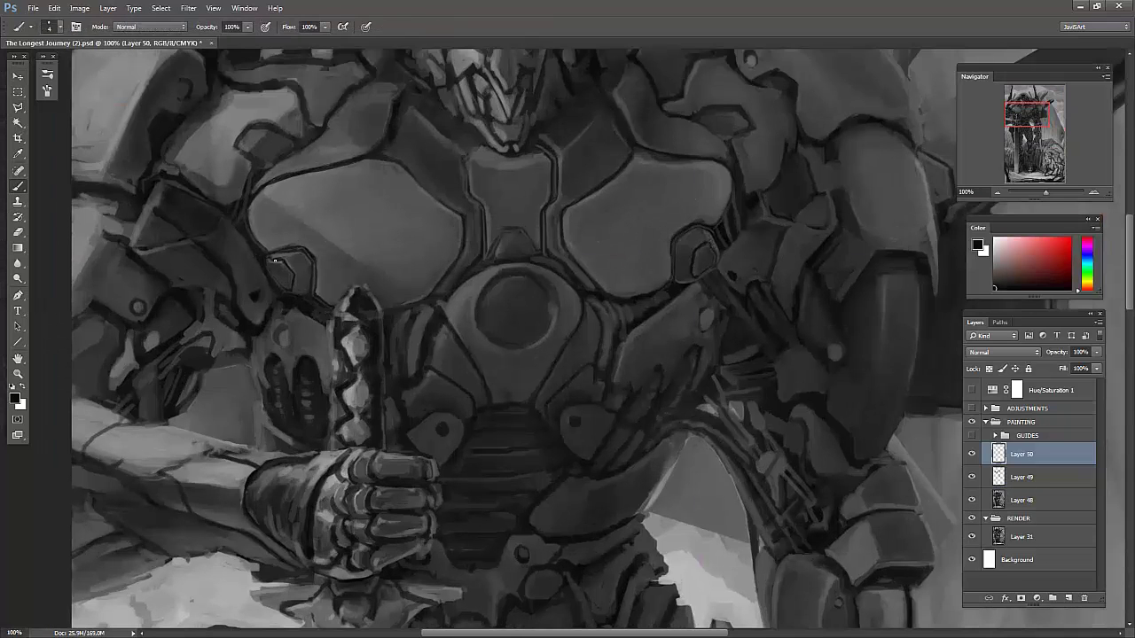
left_click_drag(730, 220, 671, 277)
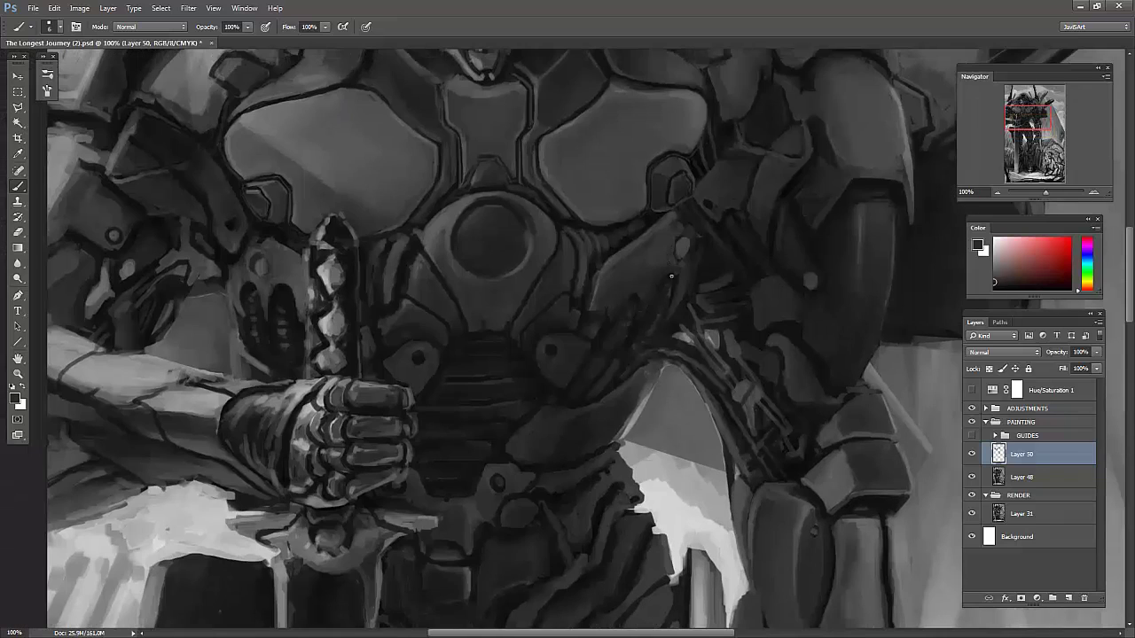
key("bracketright")
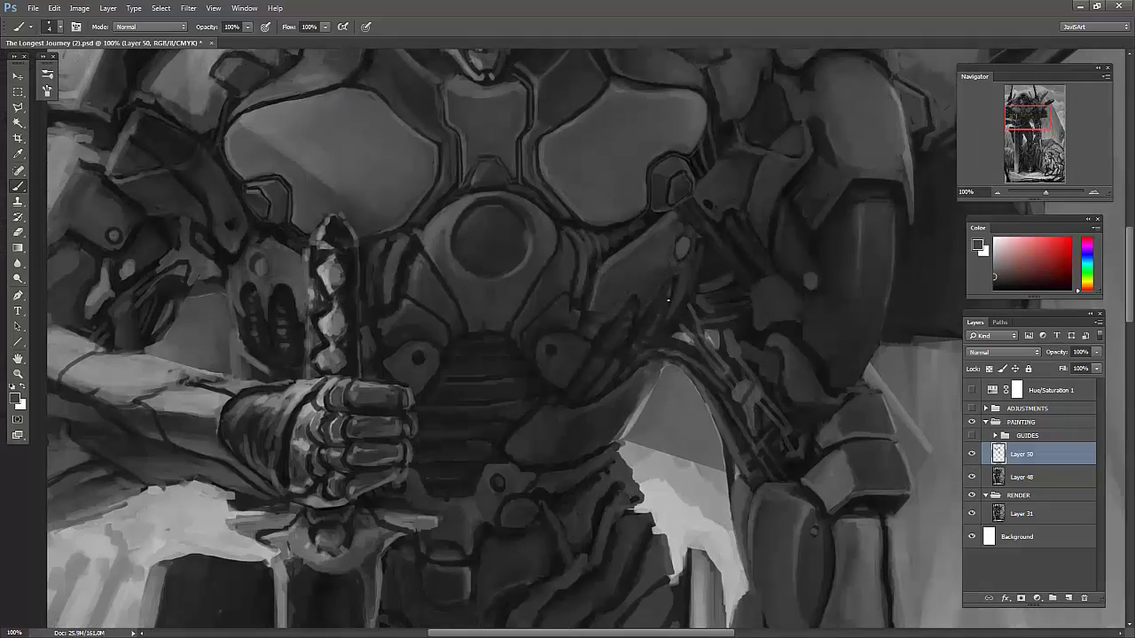
left_click(412, 263, "alt")
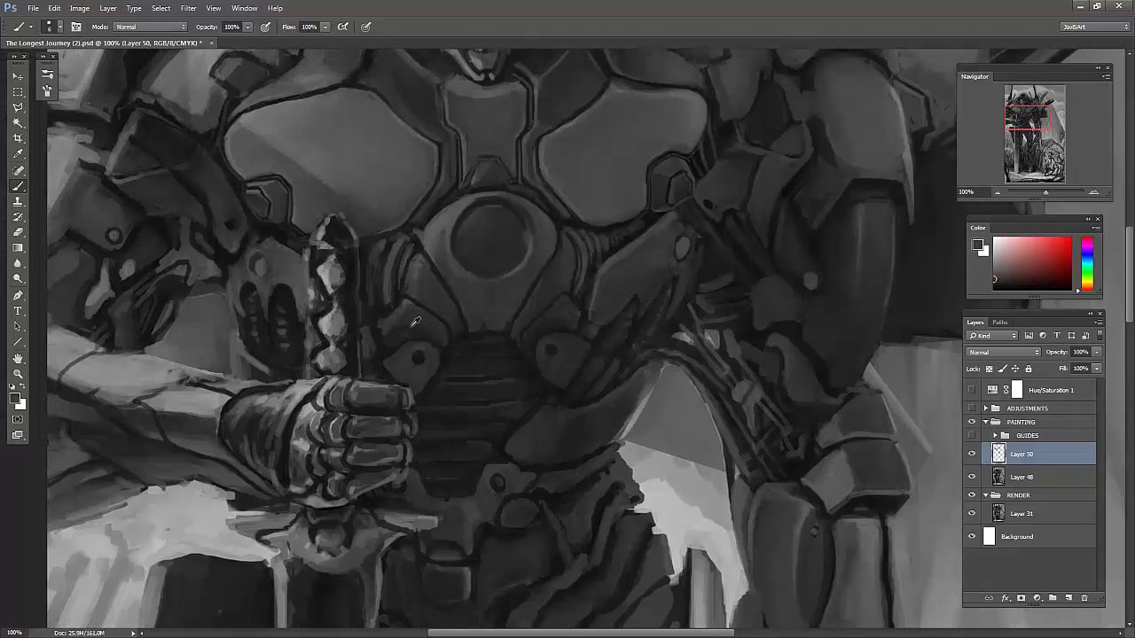
left_click_drag(385, 312, 381, 236)
- With a size-10 brush at 10% opacity, paint belt-sampled light grey over the armour's dark outline
key("1")
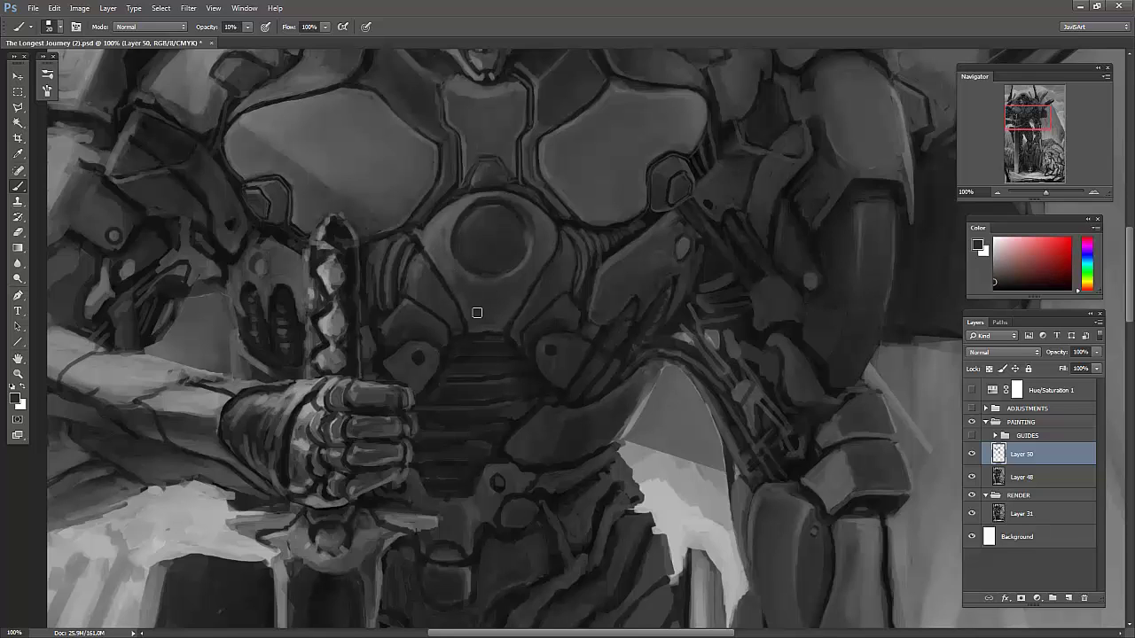
key("bracketright")
key("bracketright")
key("bracketright")
left_click_drag(681, 231, 719, 289)
left_click_drag(866, 264, 851, 220)
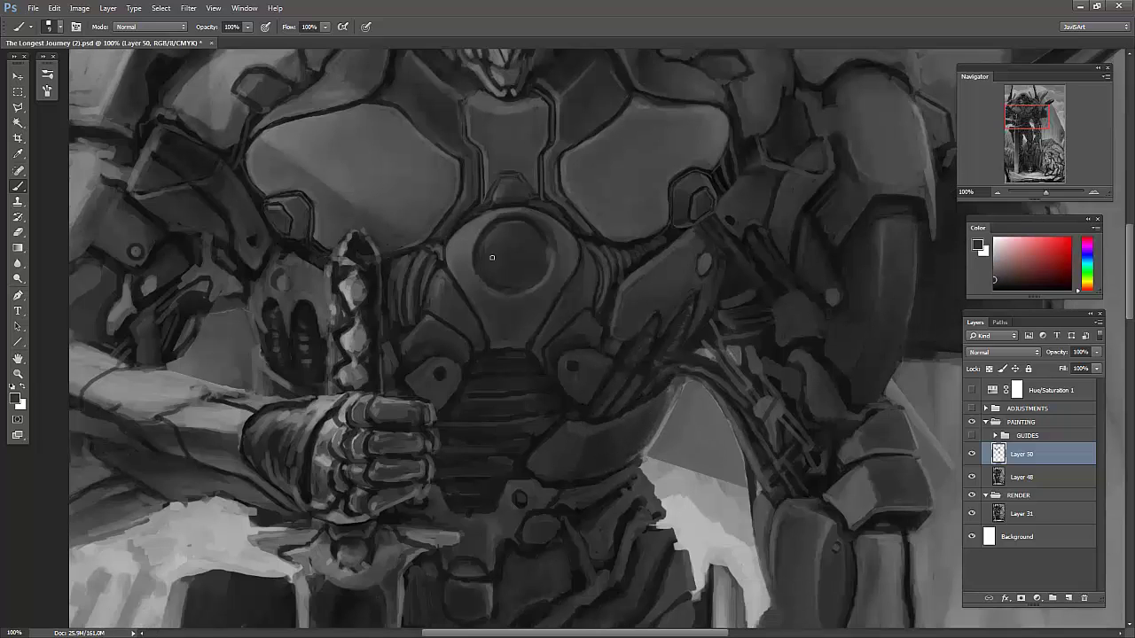
left_click(547, 475, "alt")
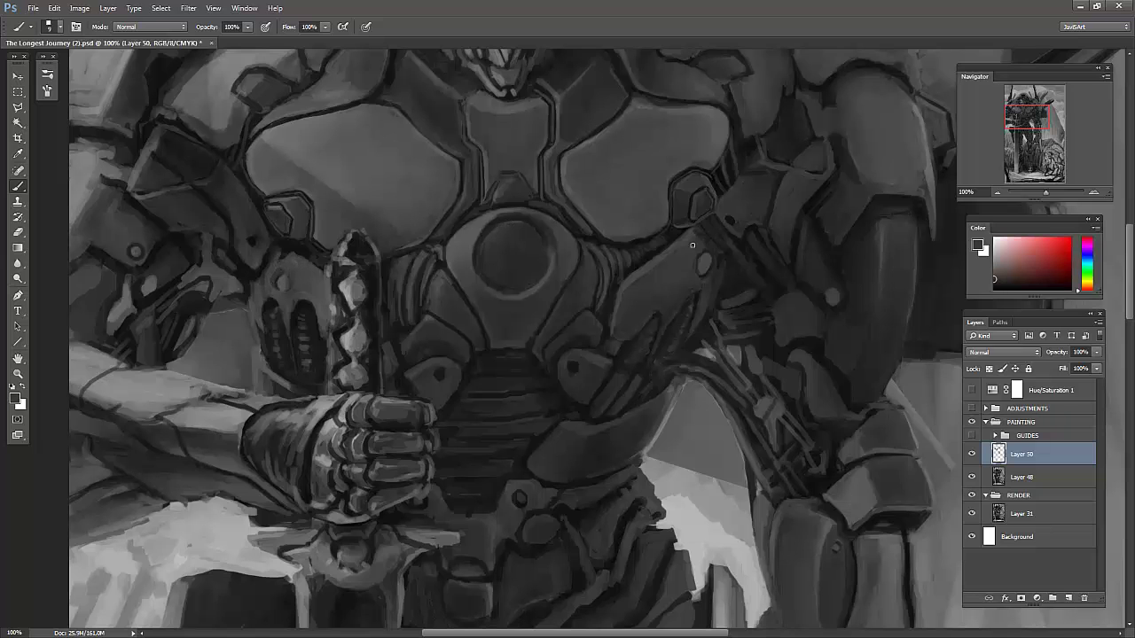
left_click_drag(692, 245, 626, 299)
scroll(525, 108, "up", 5, "alt")
- Zoom in on the chest and paint a highlight along the chest circle's rim
left_click(524, 94, "alt")
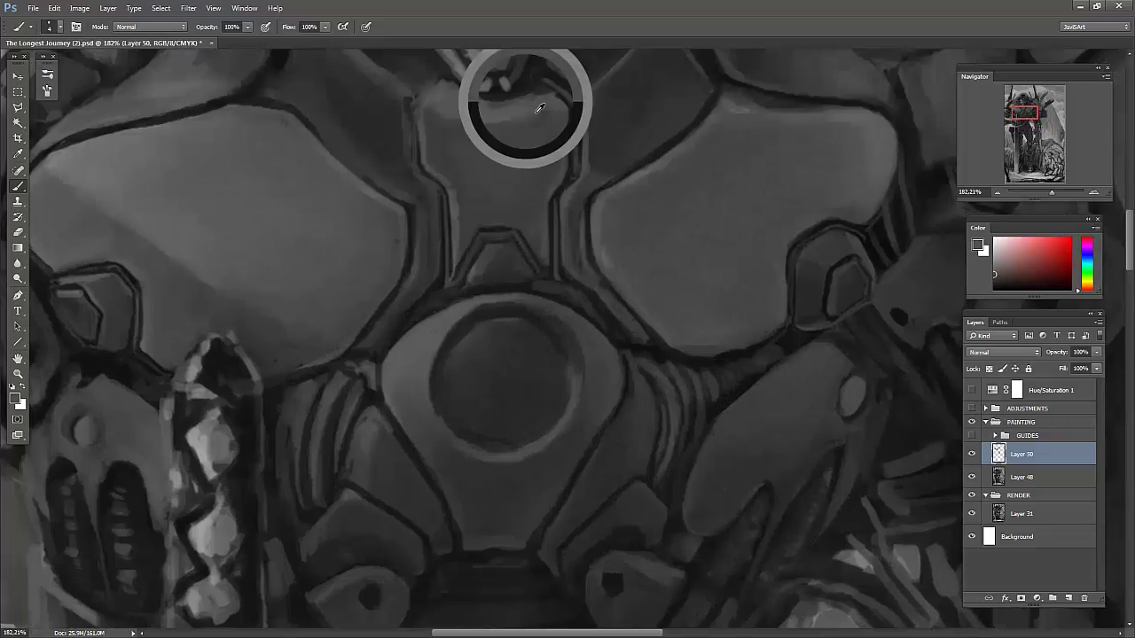
left_click(661, 352, "alt")
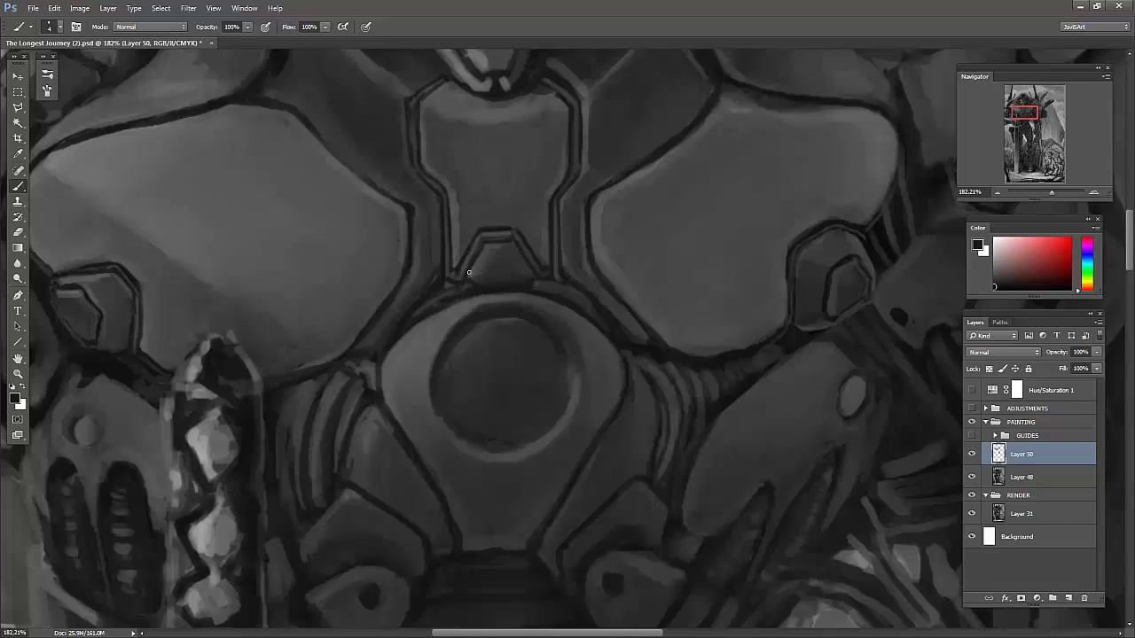
left_click(570, 336, "alt")
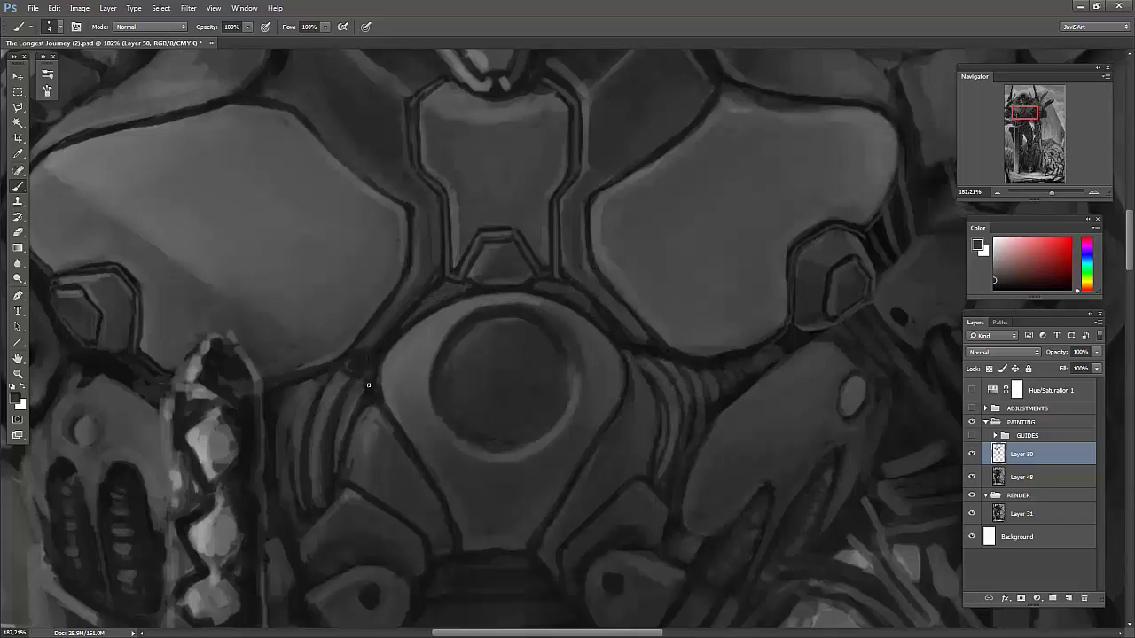
left_click(361, 361, "alt")
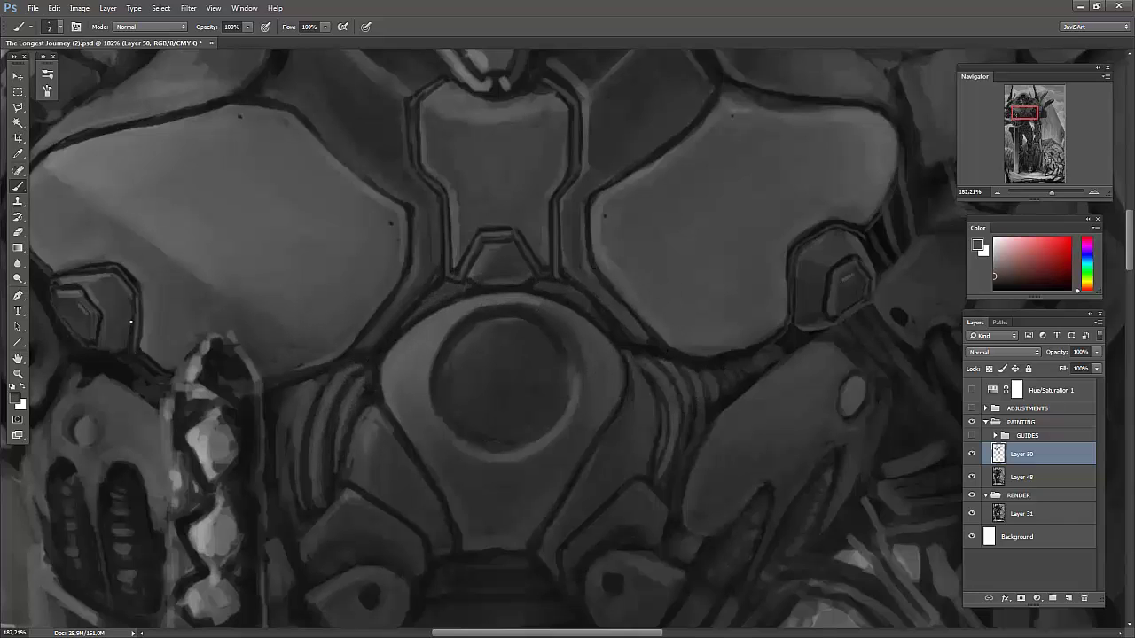
left_click_drag(506, 319, 451, 380)
left_click(551, 437, "alt")
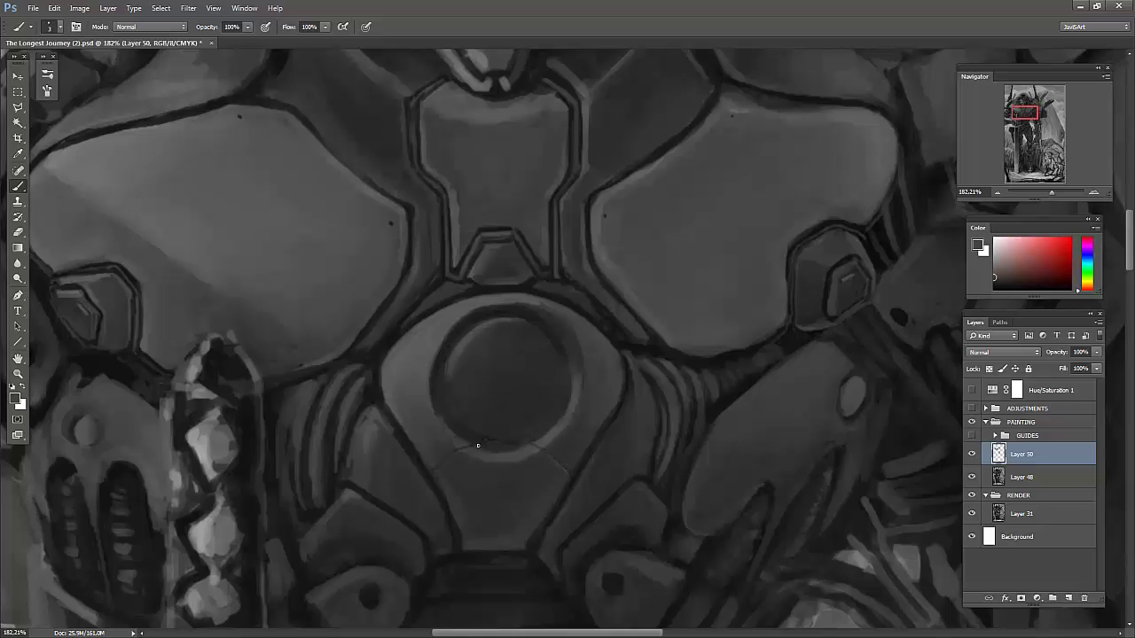
left_click_drag(1051, 192, 1035, 193)
- At 100% zoom, repaint the mech's left shoulder in lighter grey
key("ctrl+1")
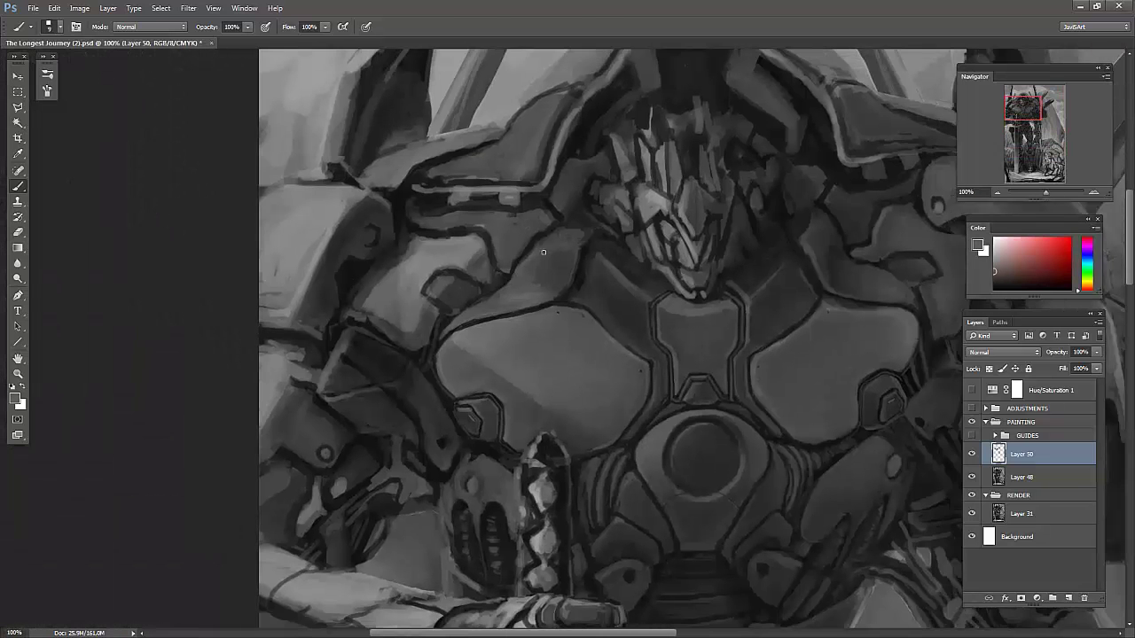
mouse_move(660, 332)
left_mouse_down()
mouse_move(527, 303)
mouse_move(530, 289)
left_mouse_up()
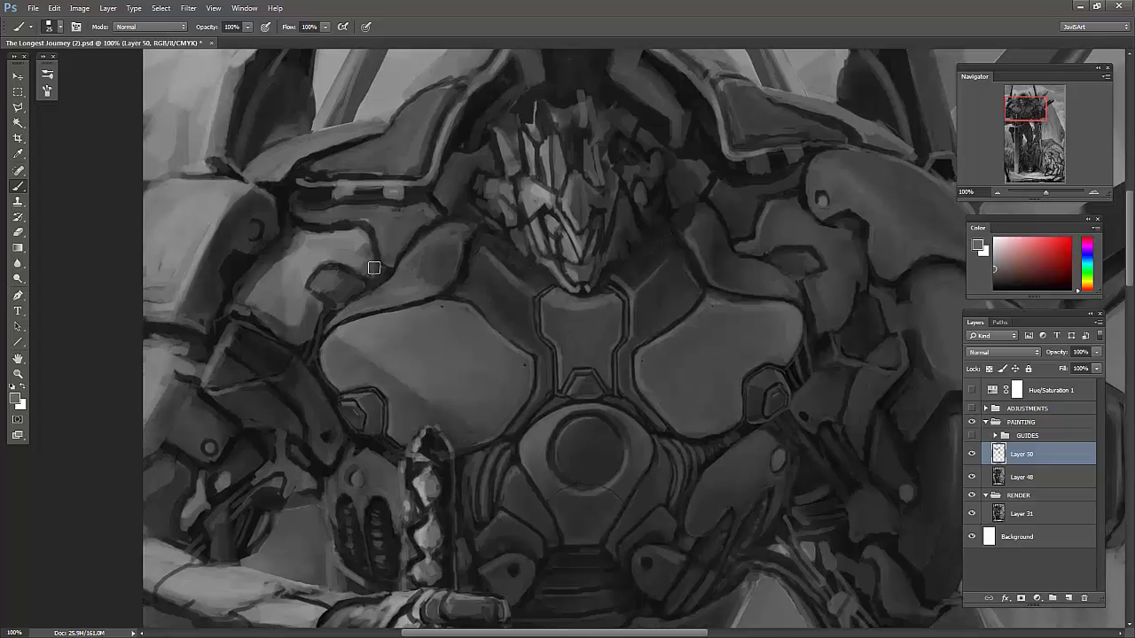
left_click(319, 283, "alt")
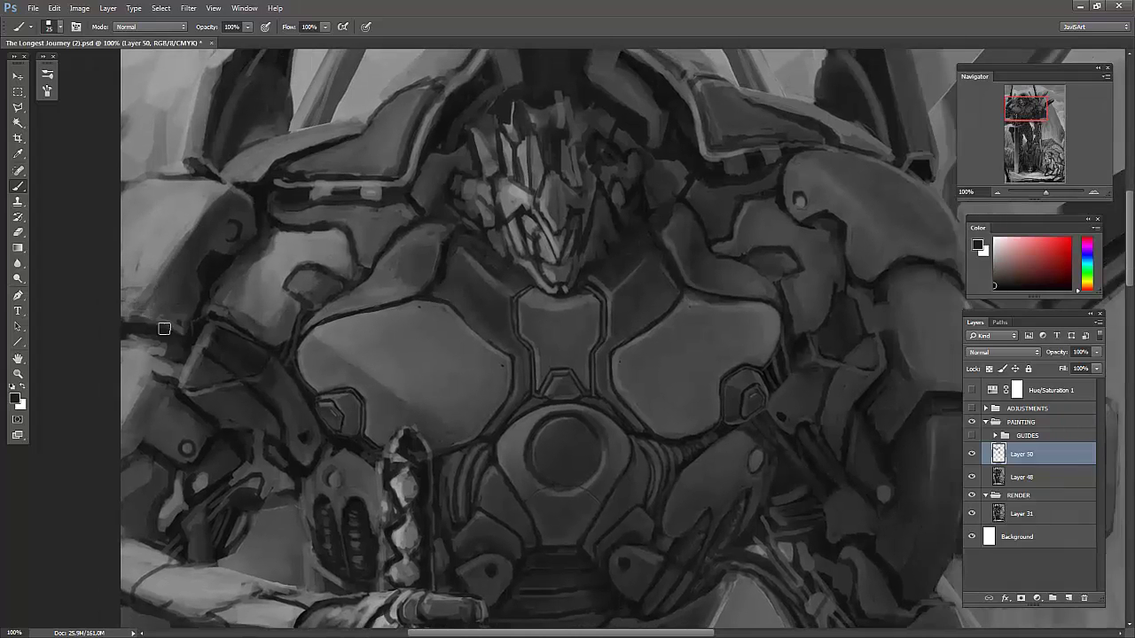
left_click_drag(187, 324, 165, 324)
left_click(205, 166, "alt")
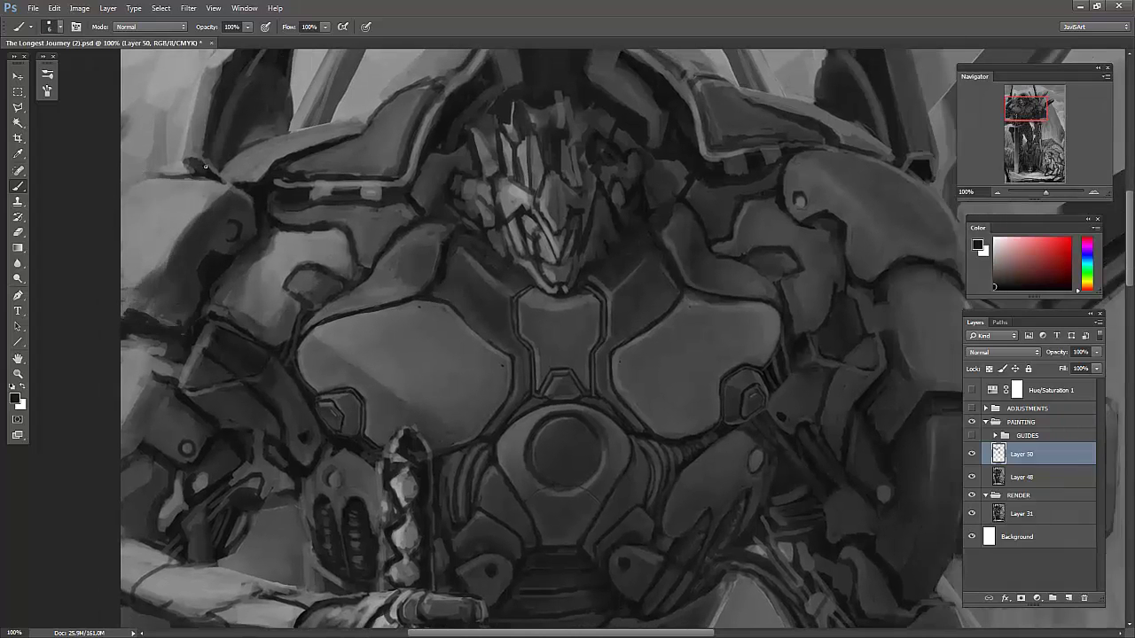
mouse_move(222, 240)
left_mouse_down()
mouse_move(272, 272)
mouse_move(248, 298)
left_mouse_up()
- Add small black strokes on the left shoulder and resample greys from chest, shoulder and gauntlet
left_click(248, 293, "alt")
left_click_drag(213, 332, 202, 385)
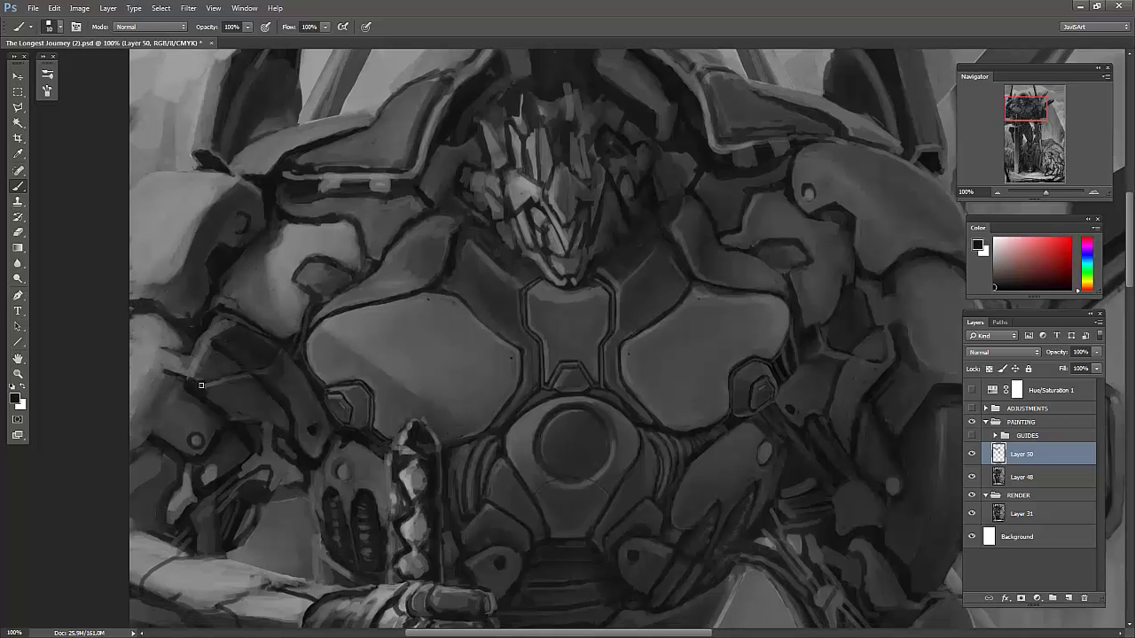
left_click(879, 327, "alt")
left_click(232, 374, "alt")
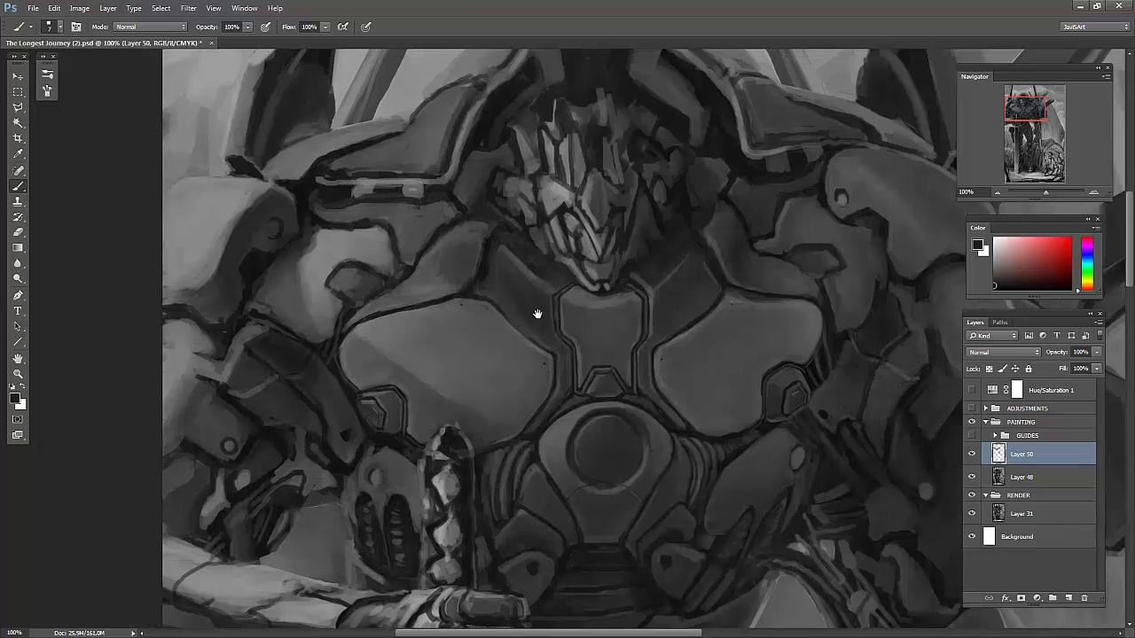
scroll(539, 310, "down", 5)
left_click(468, 405, "alt")
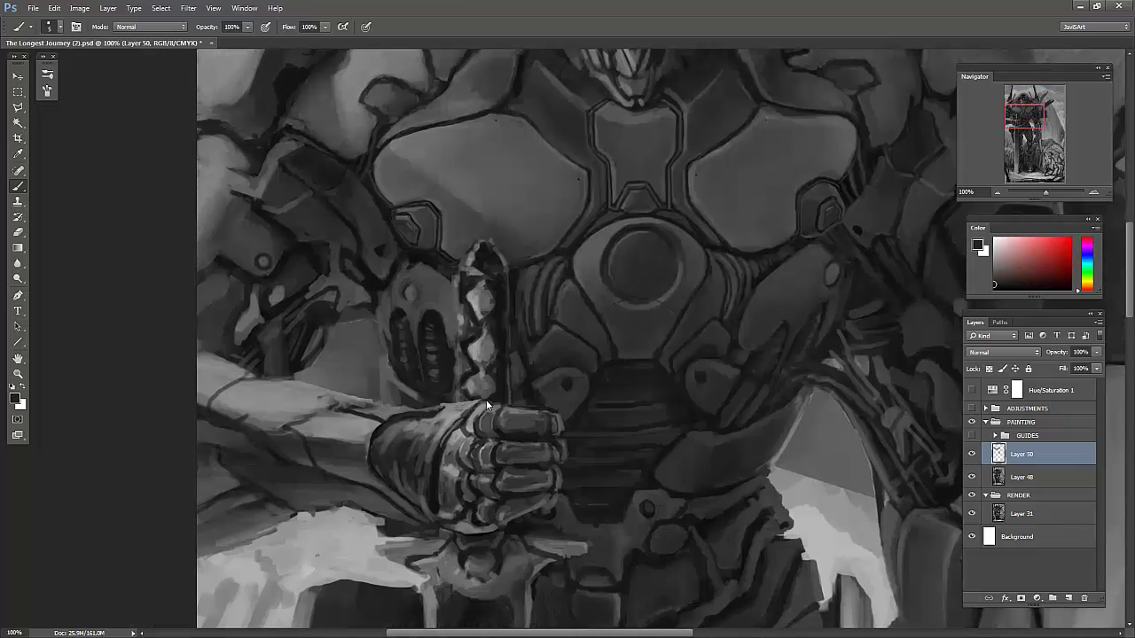
- Paint lighter grey strokes along the mech's forearm
left_click(448, 427, "alt")
scroll(487, 411, "right", 5)
left_click(597, 338, "alt")
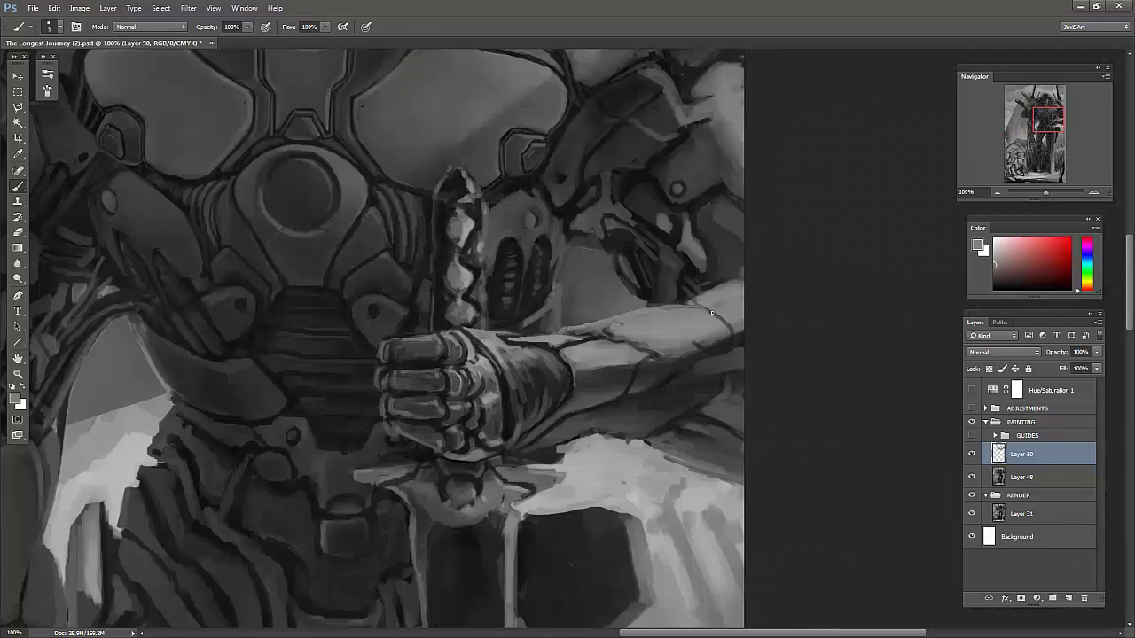
mouse_move(670, 361)
left_mouse_down()
mouse_move(593, 346)
mouse_move(538, 351)
left_mouse_up()
mouse_move(658, 324)
left_mouse_down()
mouse_move(569, 353)
mouse_move(461, 337)
left_mouse_up()
- Darken the fingers and knuckles of the armored fist
left_click_drag(387, 393, 422, 435)
left_click_drag(399, 340, 429, 346)
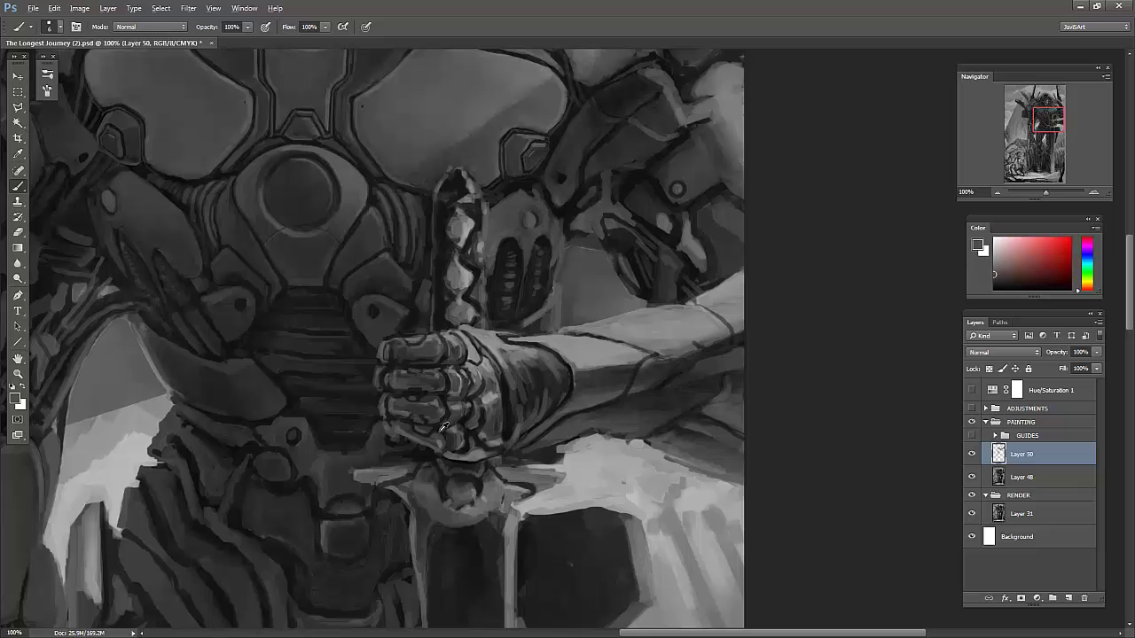
left_click_drag(438, 425, 449, 421)
left_click(448, 444, "alt")
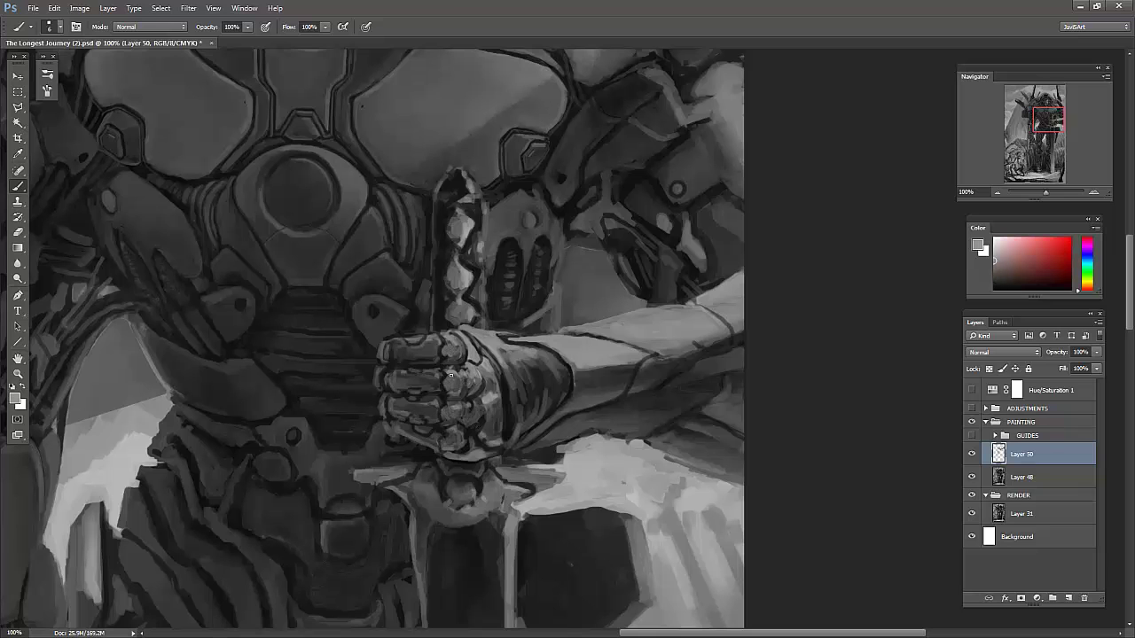
left_click(447, 403, "alt")
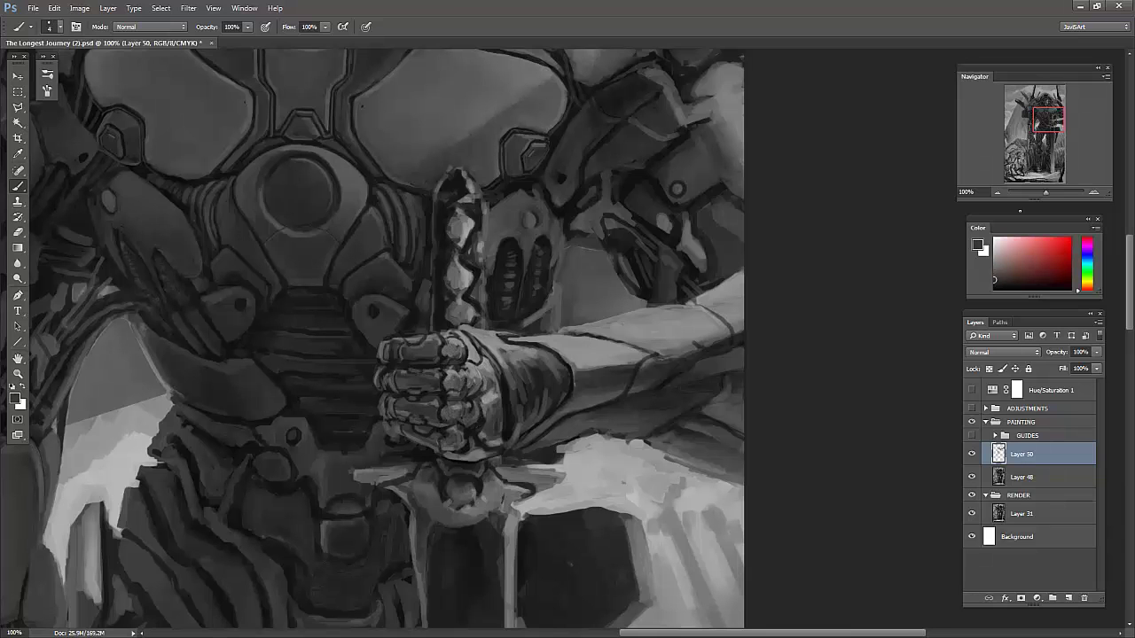
- Check the full painting, zoom back to the fist, and sample dark tones around the sword guard
key("ctrl+0")
left_click_drag(1020, 192, 1046, 192)
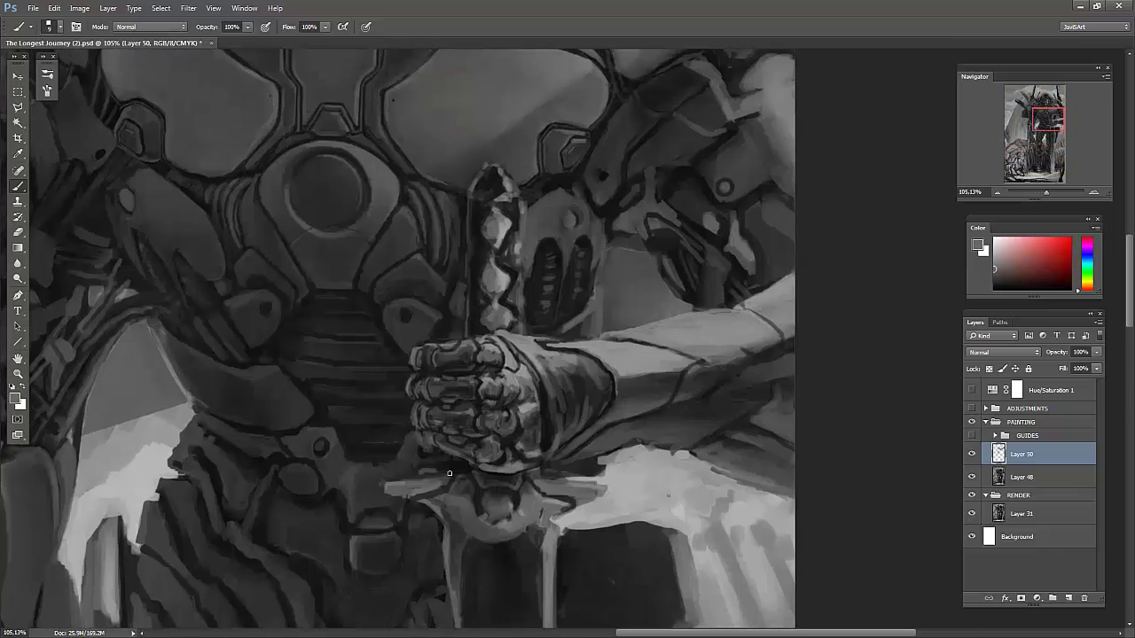
left_click_drag(450, 474, 454, 368)
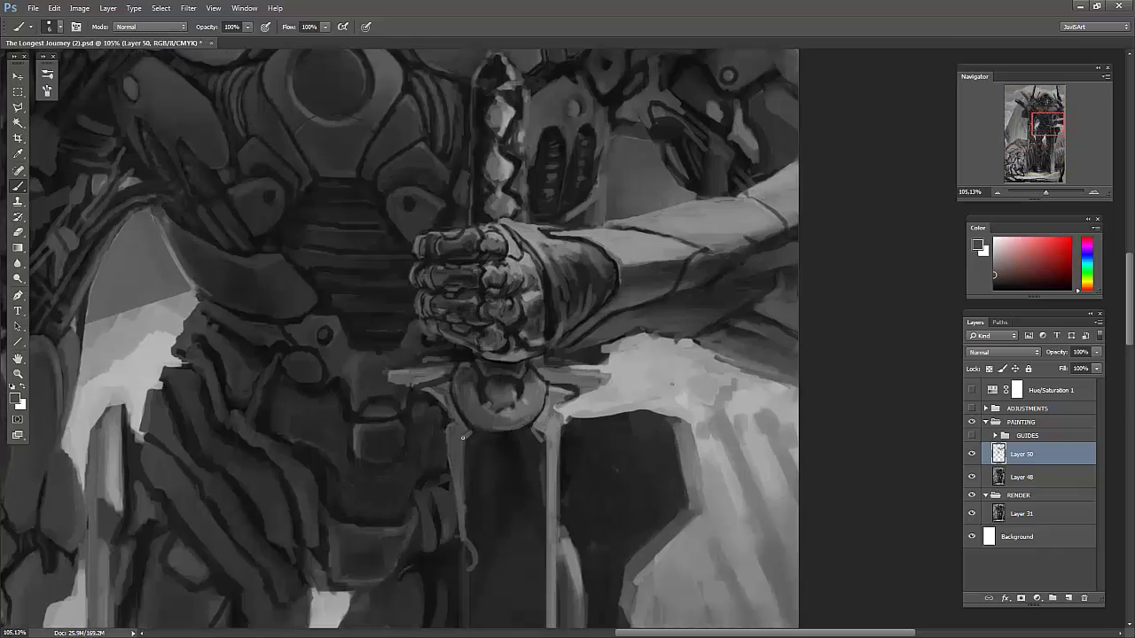
left_click(584, 382, "alt")
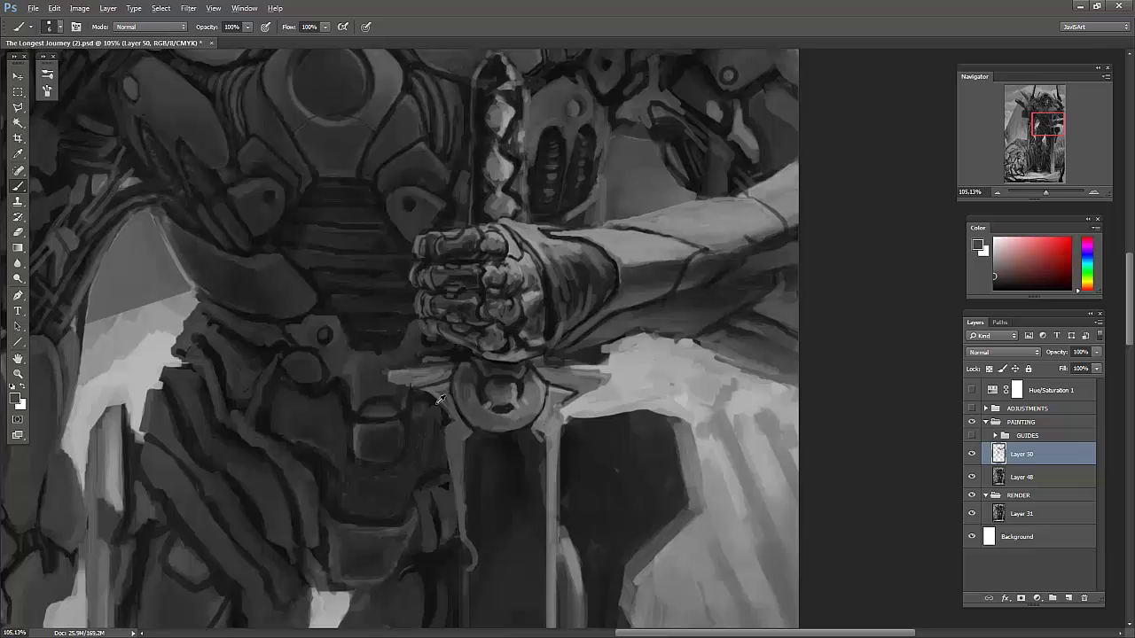
left_click(593, 398, "alt")
left_click(451, 231, "alt")
left_click(414, 302, "alt")
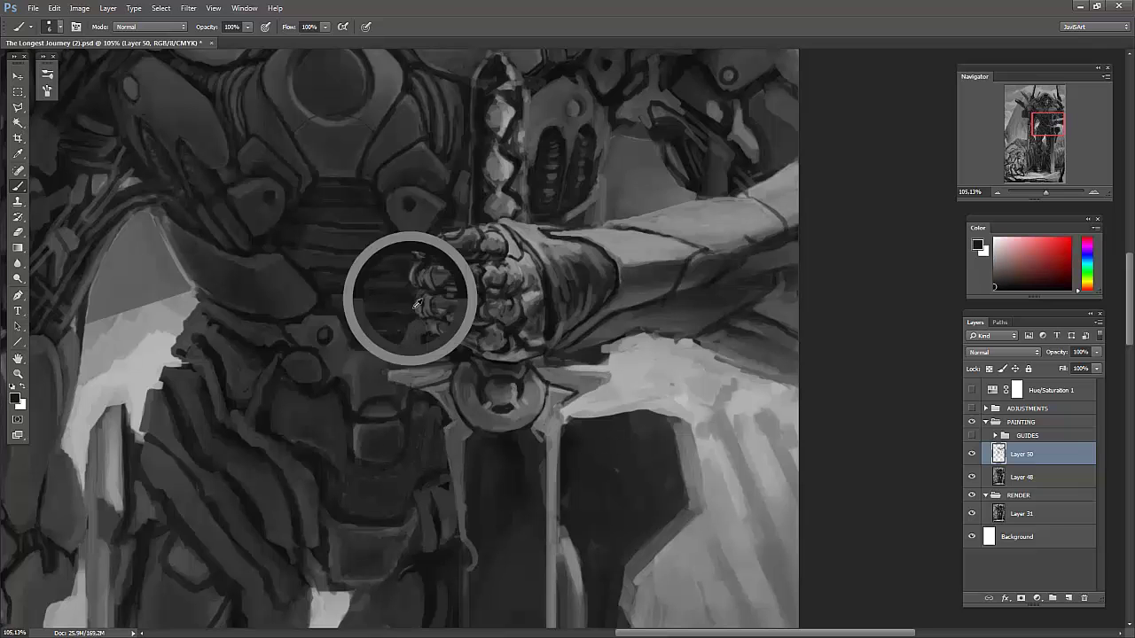
scroll(670, 264, "up", 5)
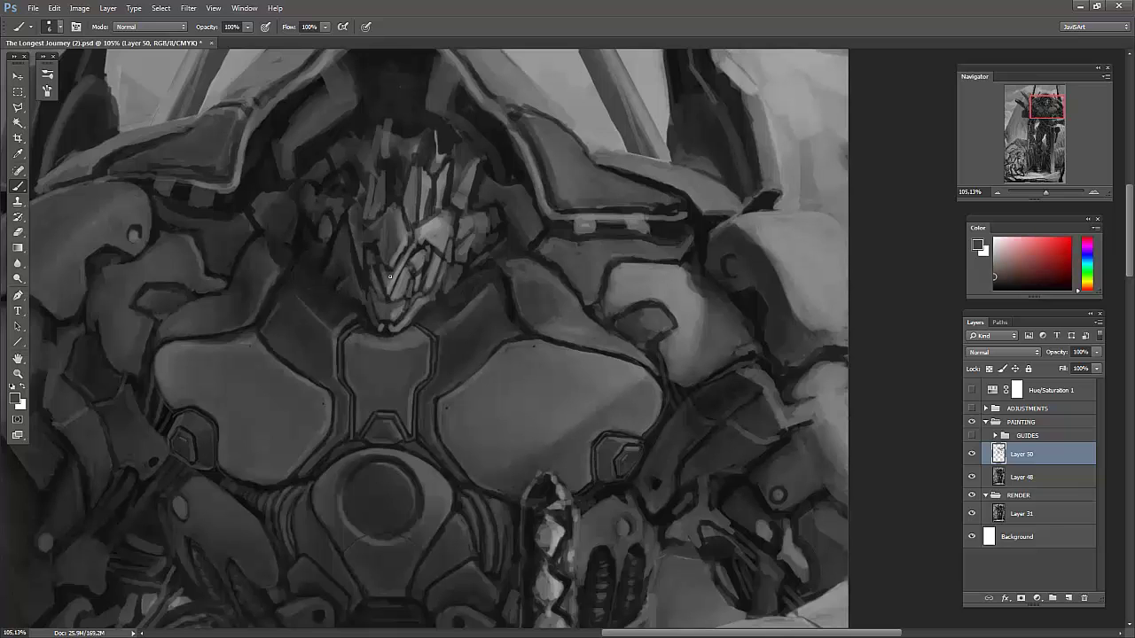
- Sample helmet greys, paint dark strokes inside the hood and light strokes on the face plates
left_click(398, 311, "alt")
left_click(451, 146, "alt")
scroll(406, 139, "up", 3)
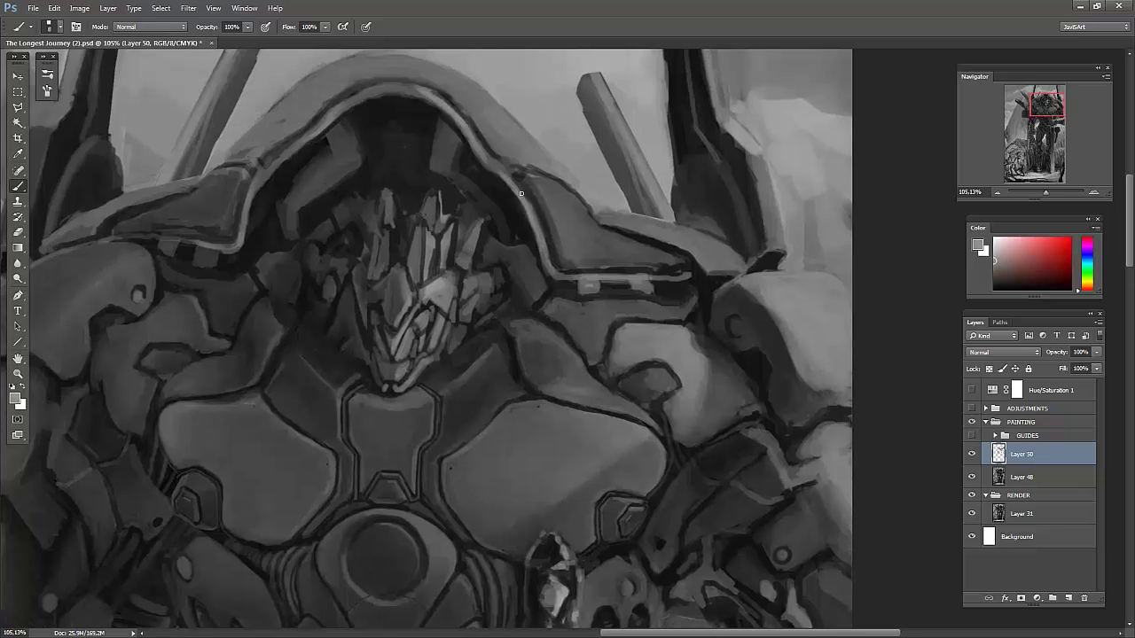
left_click(332, 117, "alt")
left_click_drag(334, 152, 299, 188)
left_click_drag(383, 131, 330, 152)
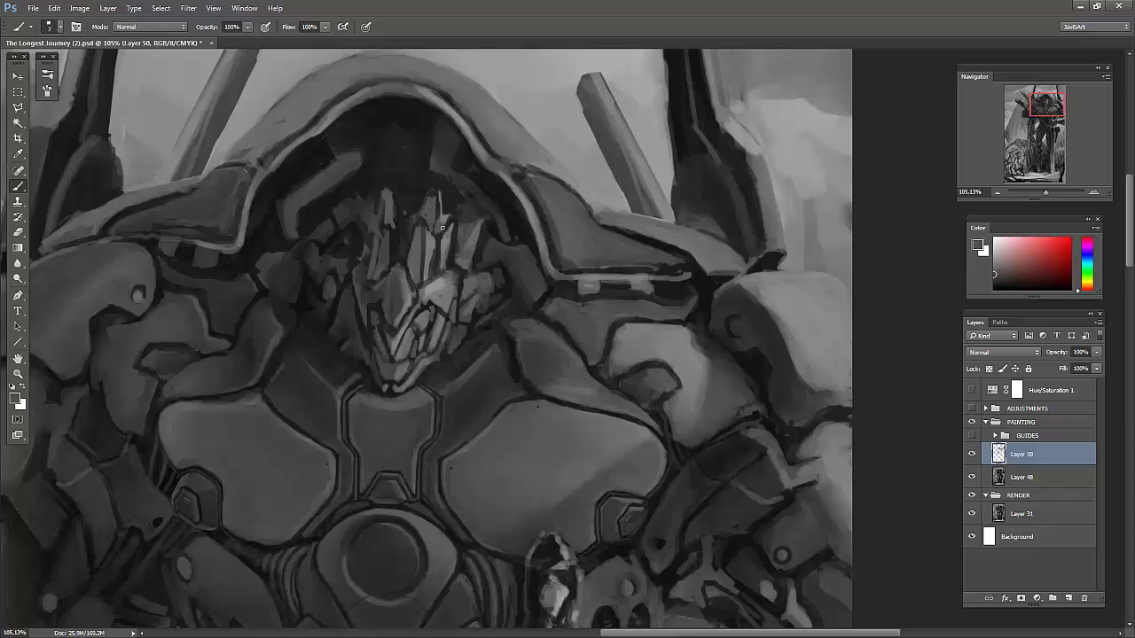
left_click_drag(412, 186, 399, 304)
left_click(378, 257, "alt")
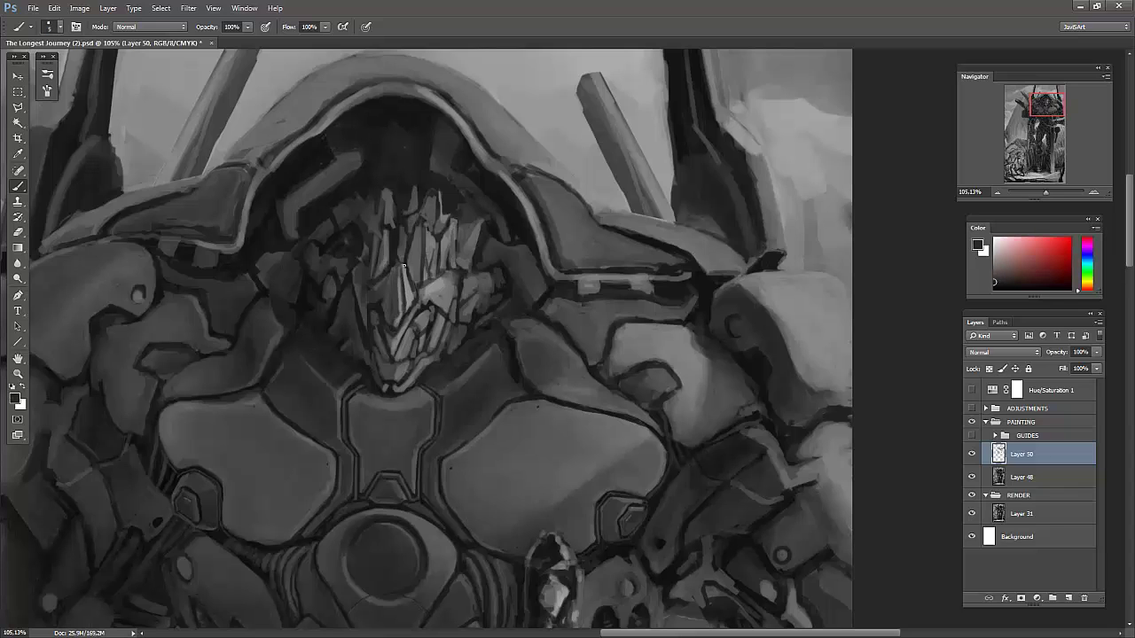
- Darken the hood interior, its light left edge and the helmet's left plates
left_click_drag(330, 256, 368, 227)
left_click_drag(467, 237, 398, 146)
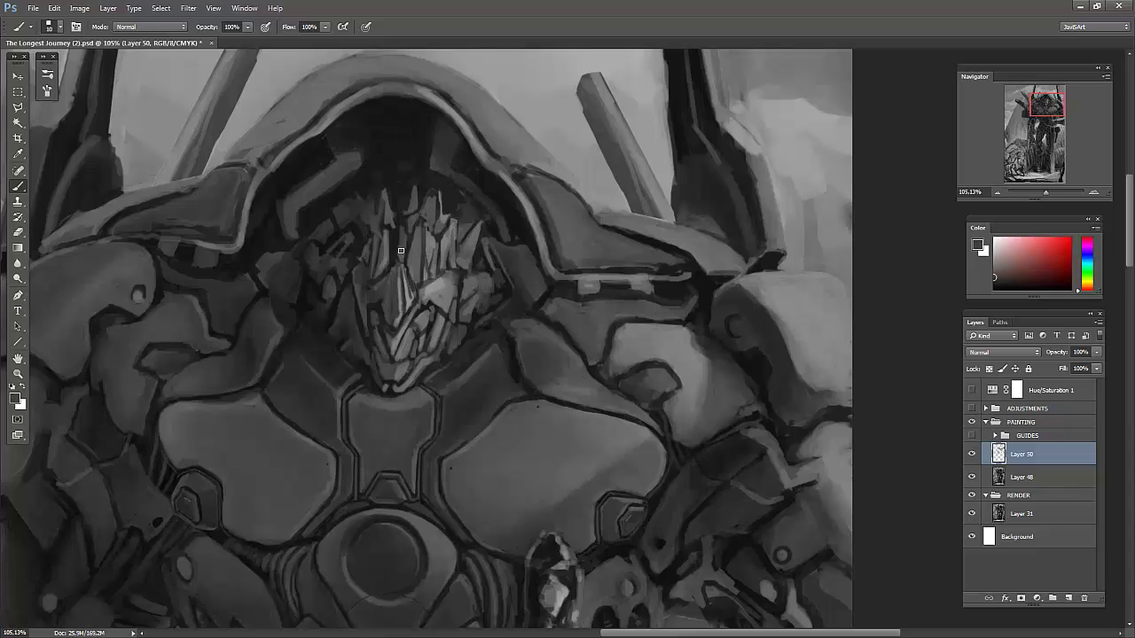
mouse_move(325, 154)
left_mouse_down()
mouse_move(293, 226)
mouse_move(245, 176)
left_mouse_up()
left_click(460, 205, "alt")
left_click_drag(282, 151, 510, 173)
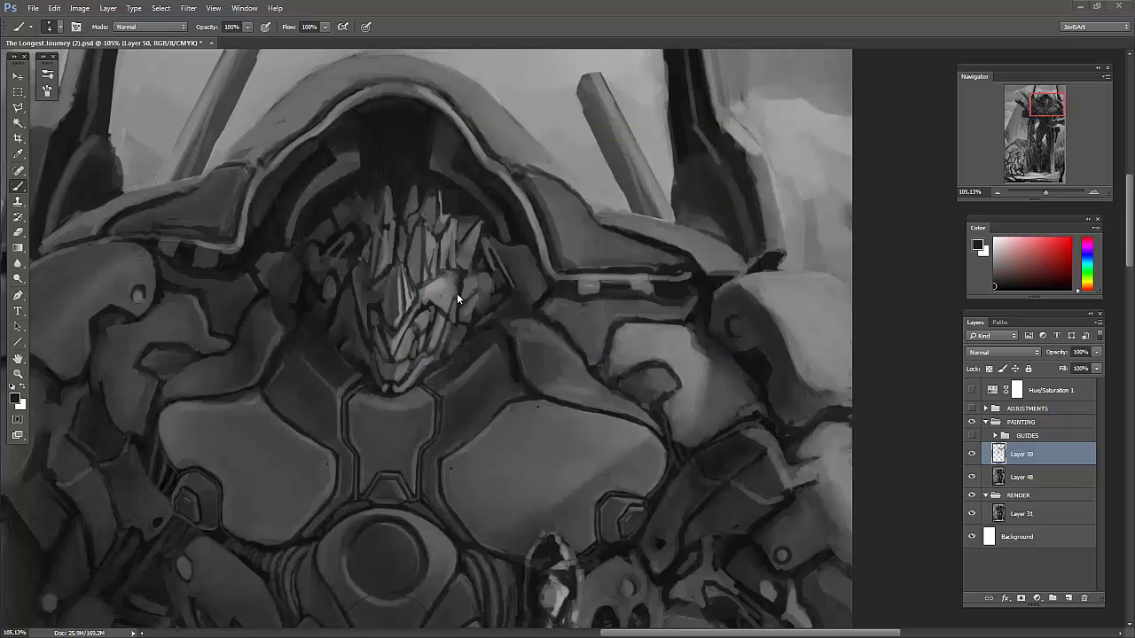
scroll(406, 292, "up", 3)
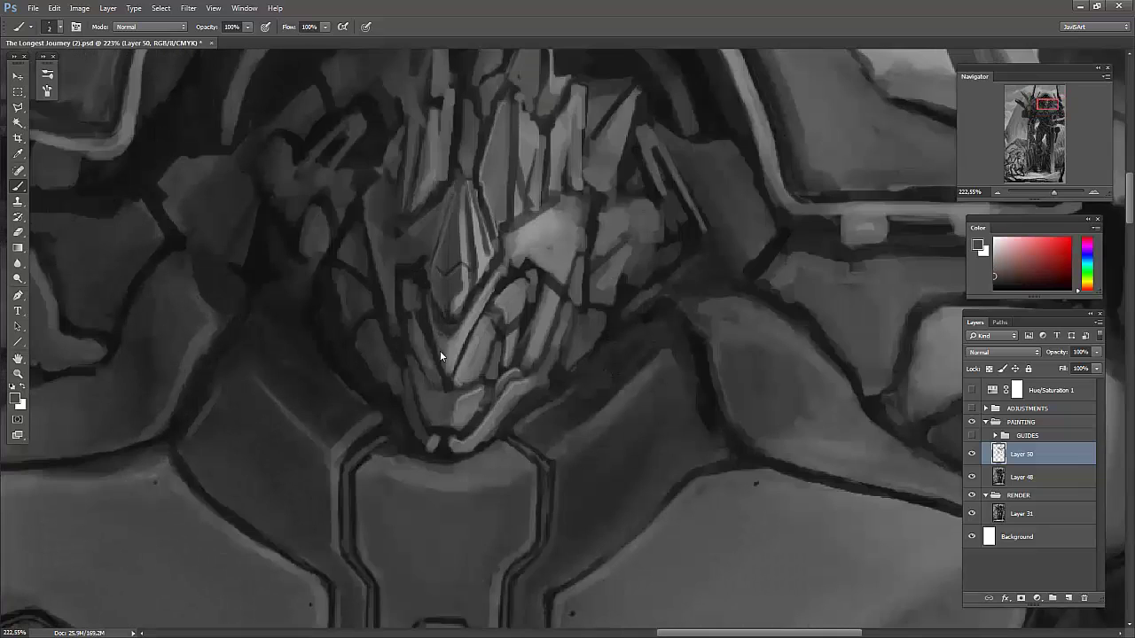
- Highlight the lower-right facets of the helmet face and the top spikes
left_click_drag(538, 288, 530, 339)
left_click_drag(560, 229, 501, 348)
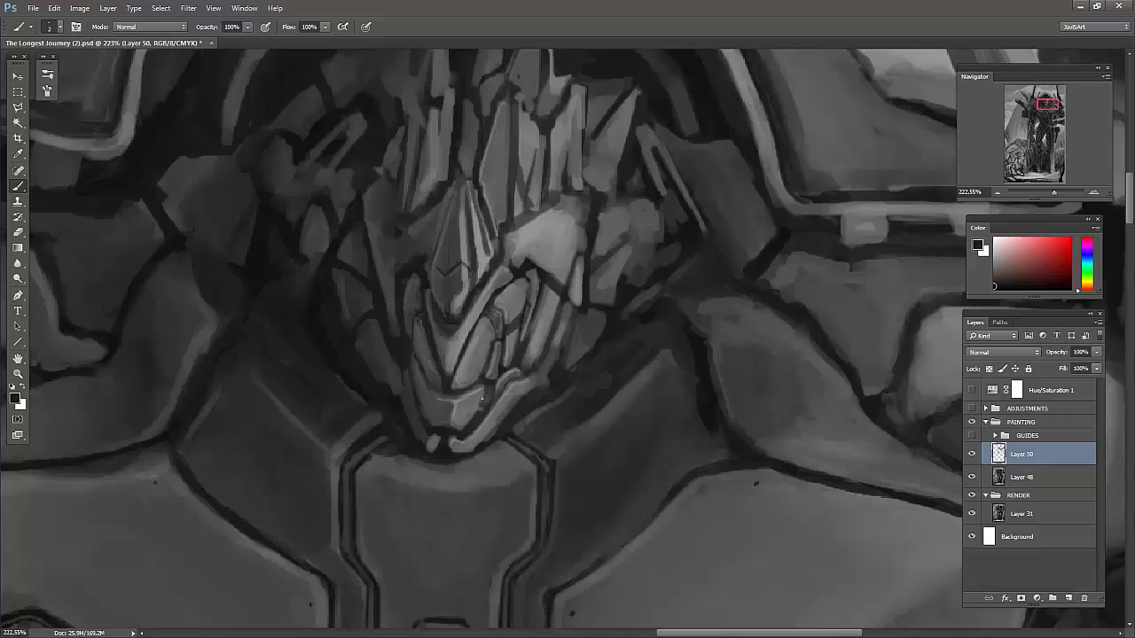
mouse_move(449, 222)
left_mouse_down()
mouse_move(456, 116)
mouse_move(426, 208)
left_mouse_up()
mouse_move(464, 115)
left_mouse_down()
mouse_move(515, 178)
mouse_move(497, 213)
left_mouse_up()
- Refine the central helmet spike and upper facets, then view the whole painting
left_click_drag(570, 136, 570, 220)
left_click_drag(479, 239, 463, 371)
left_click_drag(553, 124, 551, 167)
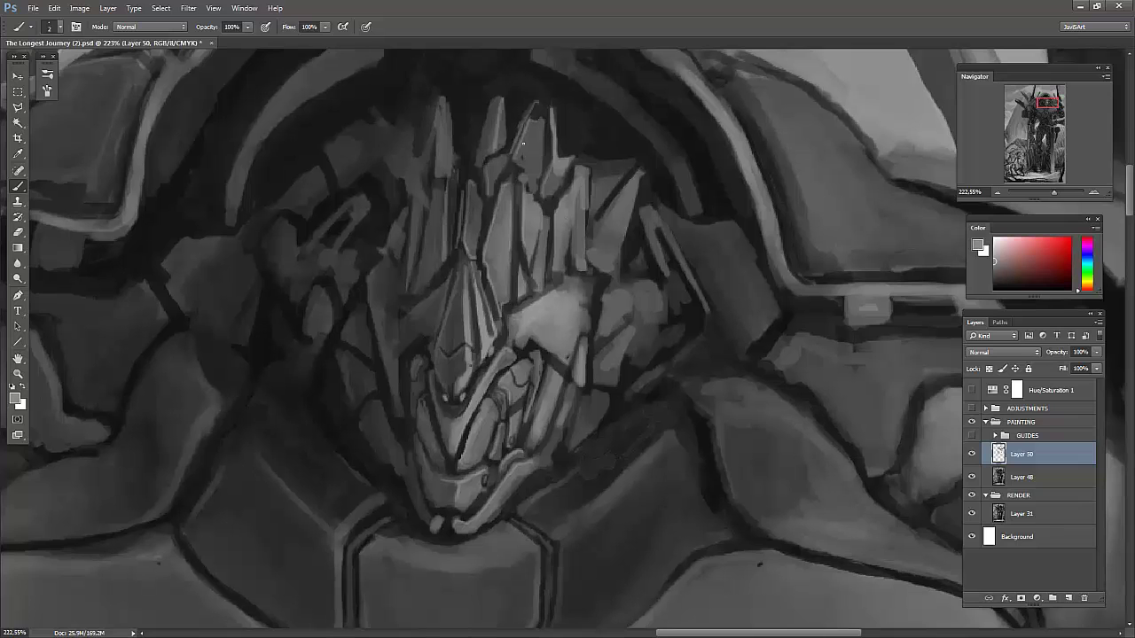
left_click_drag(532, 105, 540, 126)
left_click_drag(543, 209, 538, 266)
left_click_drag(399, 398, 417, 493)
mouse_move(416, 319)
left_mouse_down()
mouse_move(438, 353)
mouse_move(400, 317)
left_mouse_up()
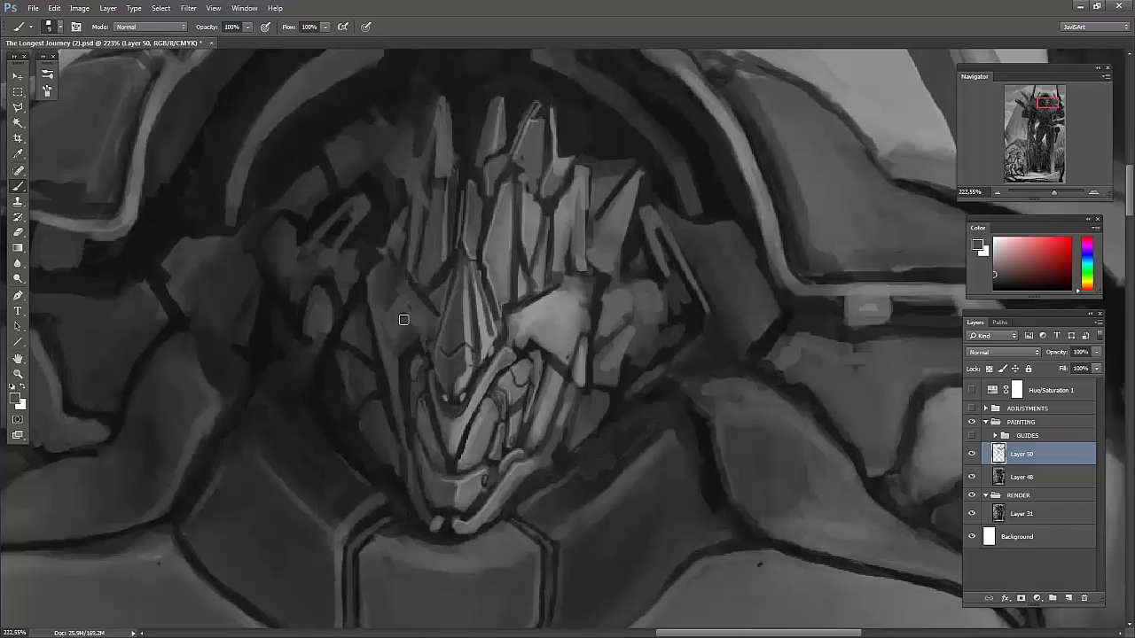
key("ctrl+0")
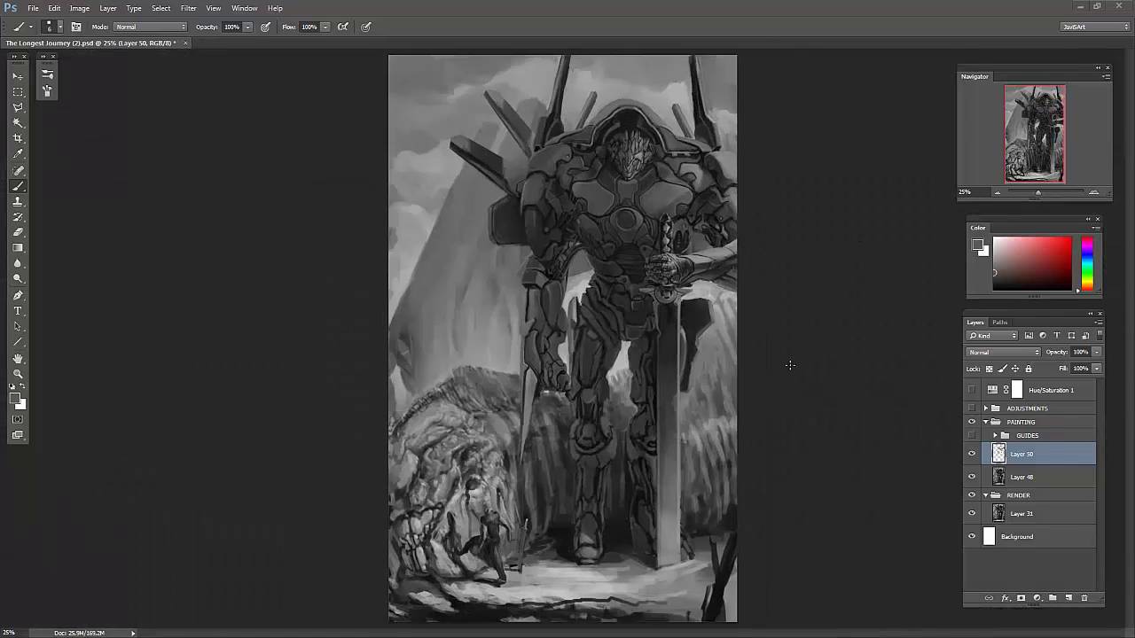
- Create Overlay Layer 51 and paint 20% black shading around the creature, flipping the canvas horizontally
key("ctrl+shift+alt+n")
key("d")
key("2")
left_click_drag(394, 458, 403, 572)
key("h")
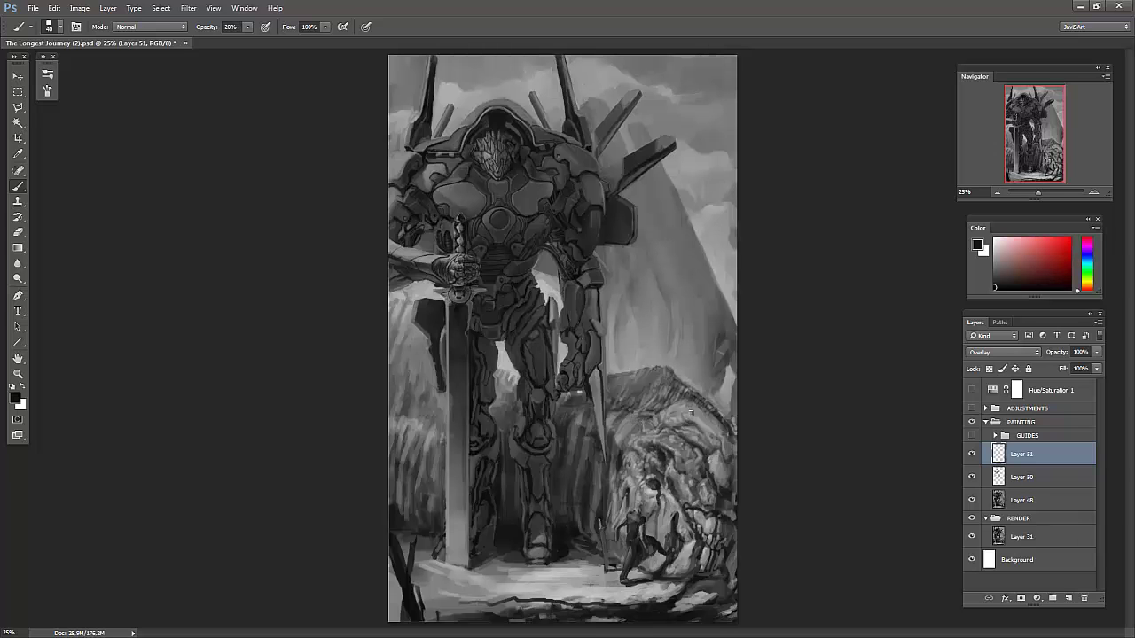
left_click_drag(592, 176, 567, 145)
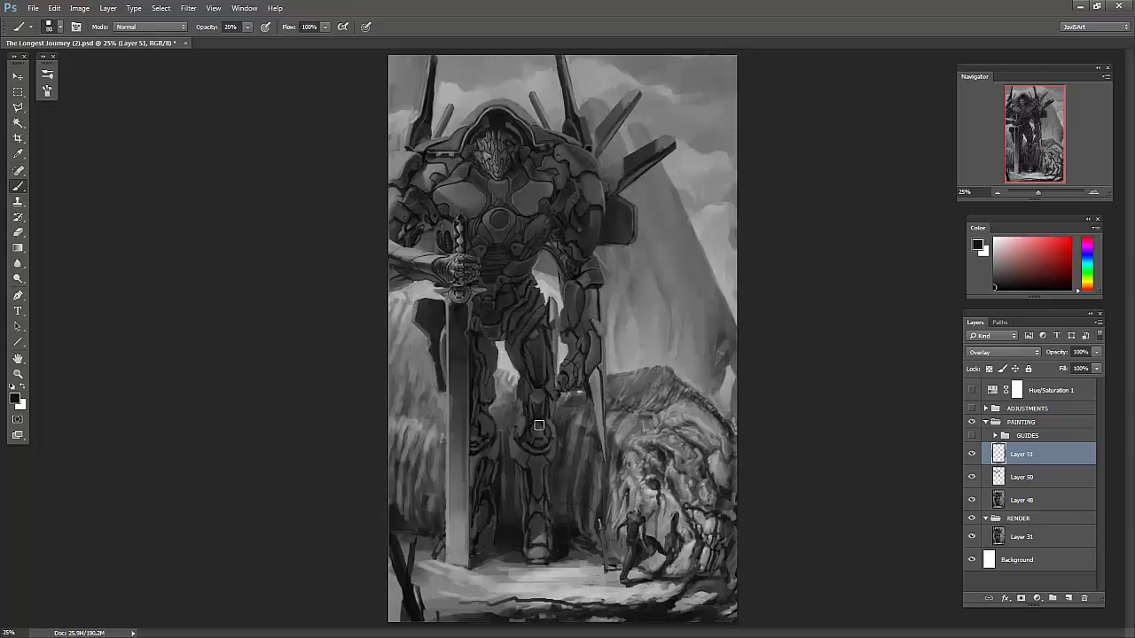
left_click_drag(635, 448, 656, 523)
left_click_drag(701, 381, 601, 502)
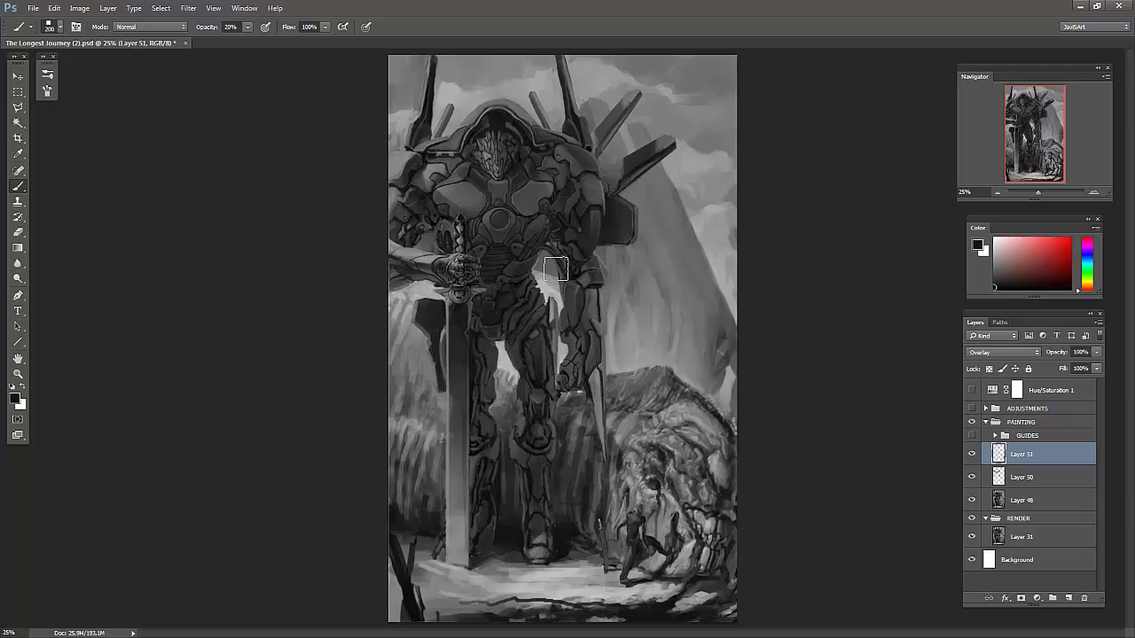
left_click_drag(518, 169, 516, 256)
- Add a layer mask to the overlay layer and reset brush opacity to 100%
left_click(1022, 599)
scroll(657, 589, "up", 5)
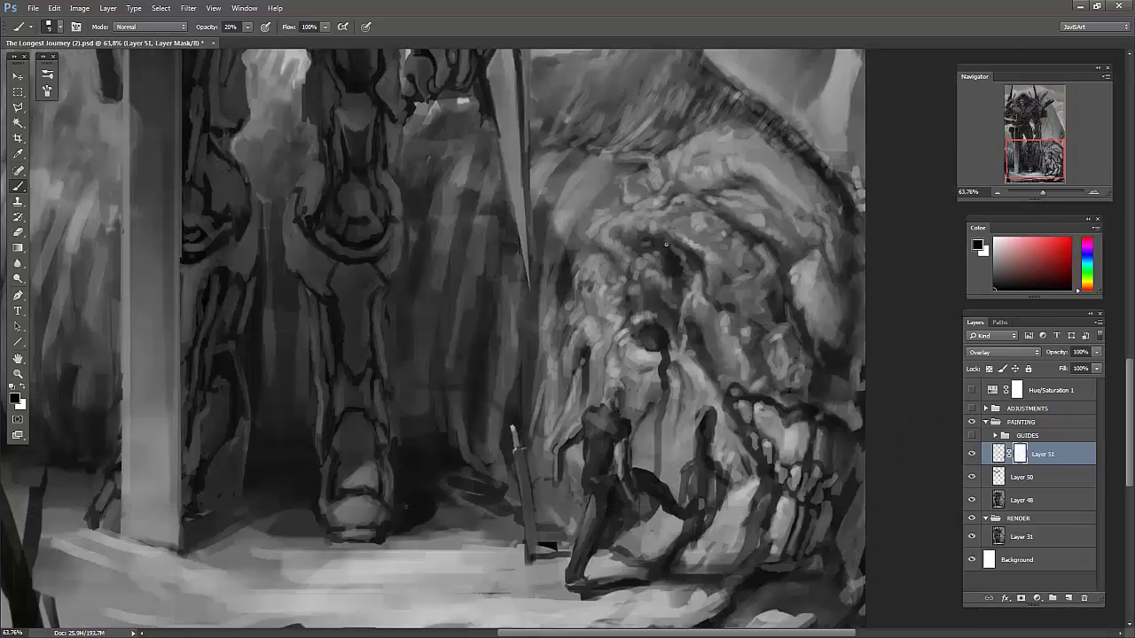
key("0")
key("x")
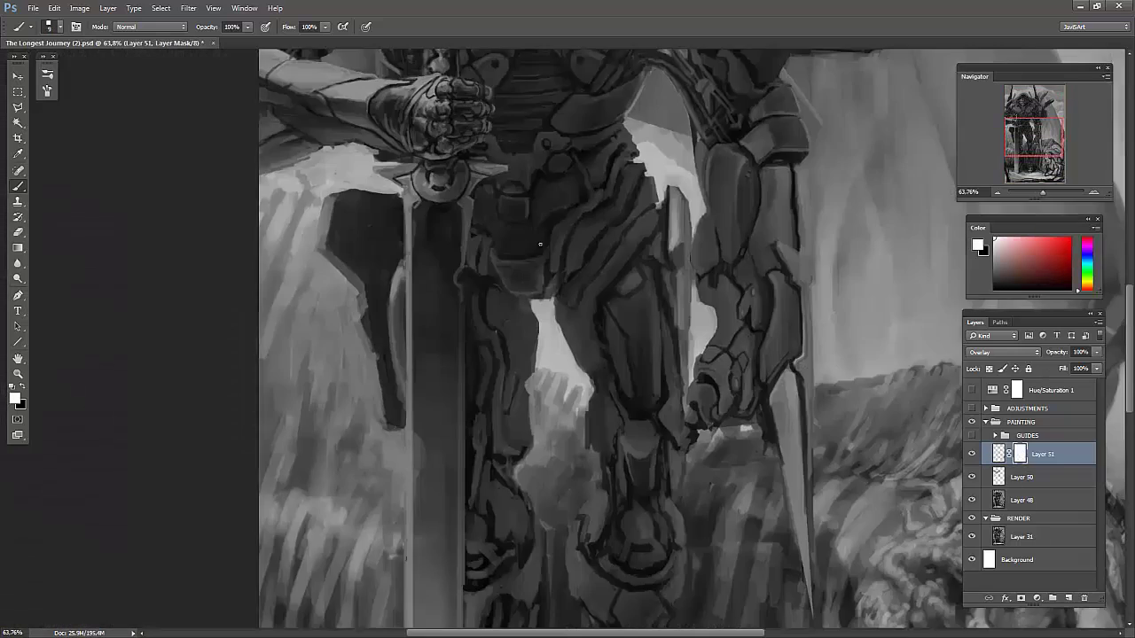
key("ctrl+0")
- Add an empty Layer 52 above the overlay layer
key("ctrl+shift+alt+n")
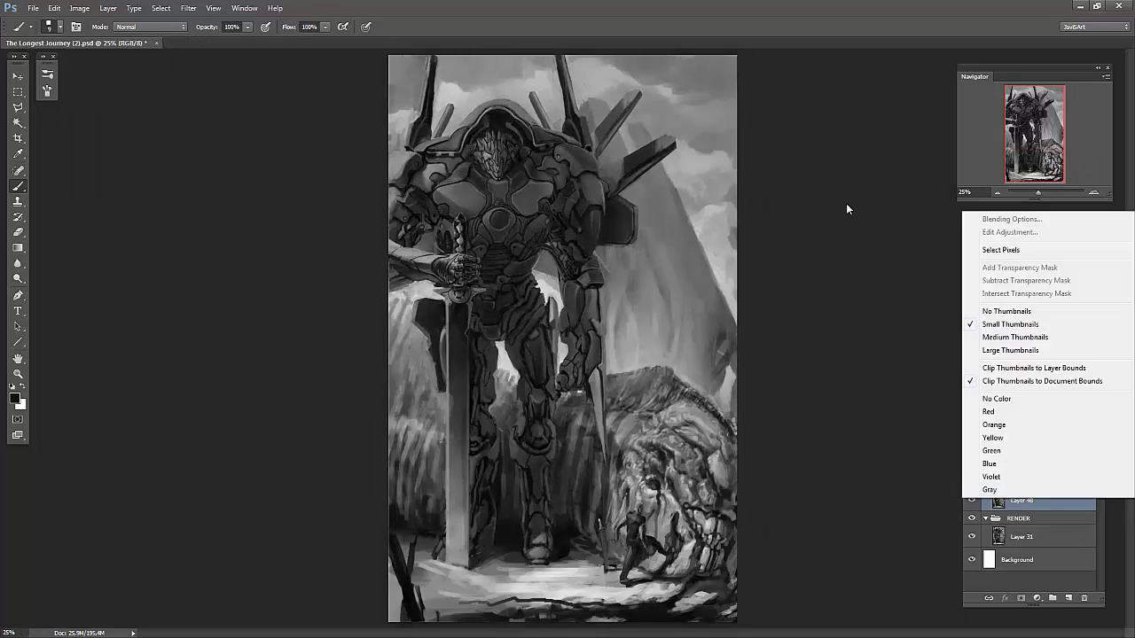
right_click(997, 454)
key("Escape")
scroll(471, 299, "up", 3)
left_click(471, 300, "alt")
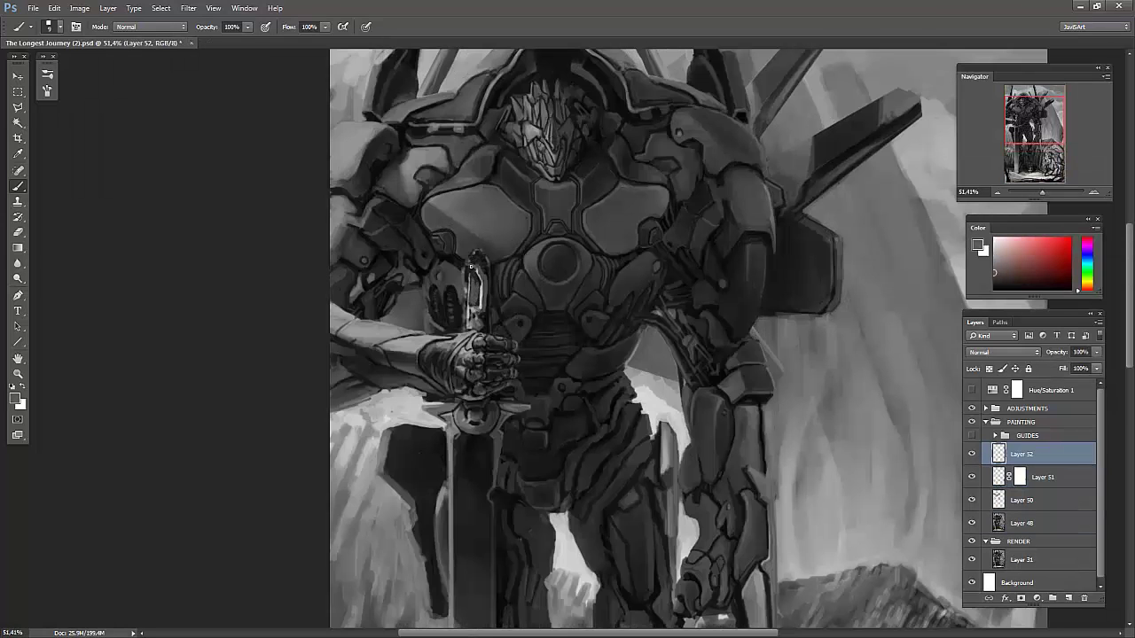
- Brush white highlights and dark accents along the sword hilt and lower blade
left_click_drag(476, 306, 472, 256)
left_click(473, 266, "alt")
scroll(475, 291, "up", 3)
mouse_move(395, 169)
left_mouse_down()
mouse_move(379, 193)
mouse_move(424, 214)
mouse_move(415, 321)
mouse_move(386, 189)
mouse_move(390, 205)
left_mouse_up()
left_click(414, 320, "alt")
left_click(386, 284, "alt")
mouse_move(381, 253)
left_mouse_down()
mouse_move(388, 321)
mouse_move(396, 241)
mouse_move(404, 270)
left_mouse_up()
left_click_drag(390, 320, 405, 305)
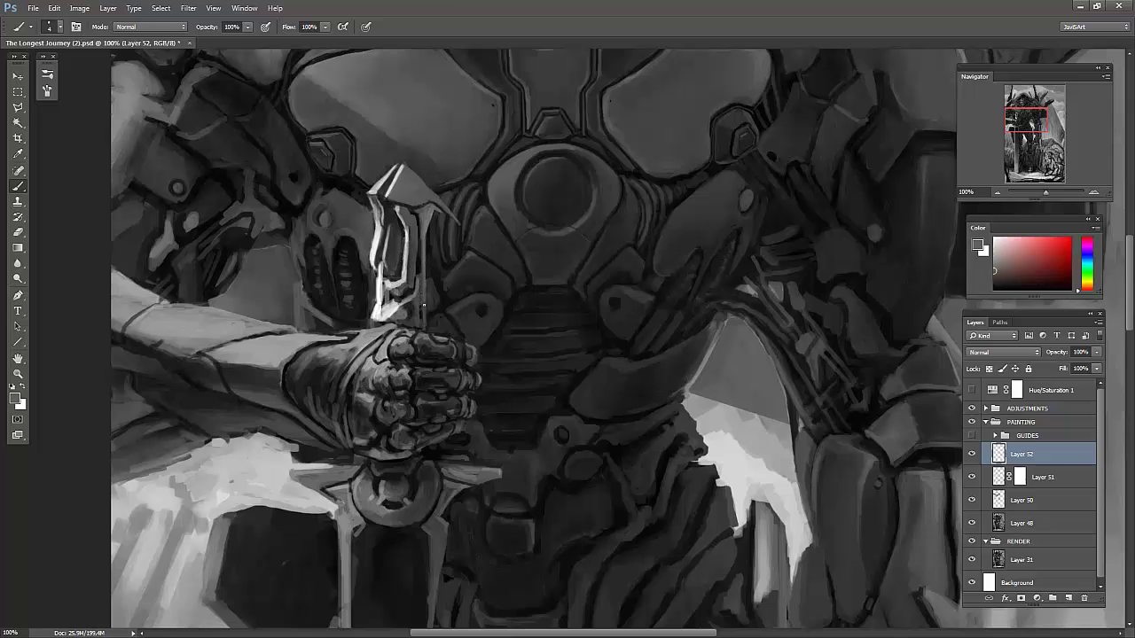
- Reset colours to black and white and add Overlay Layer 53 below Layer 52
left_click_drag(1045, 191, 1039, 192)
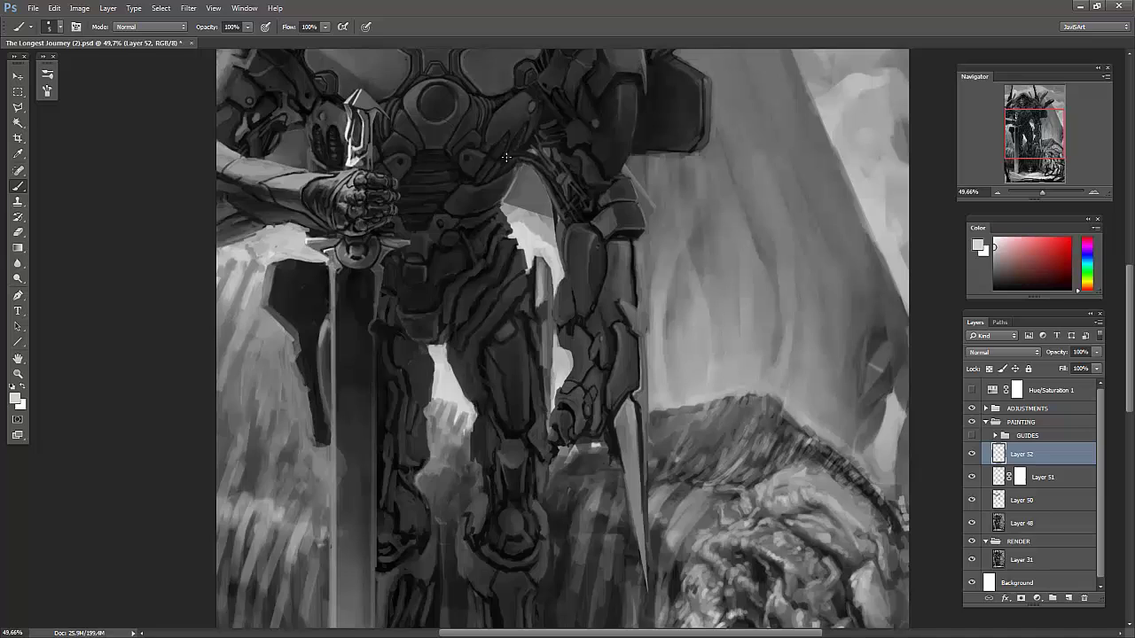
scroll(365, 129, "up", 3)
key("d")
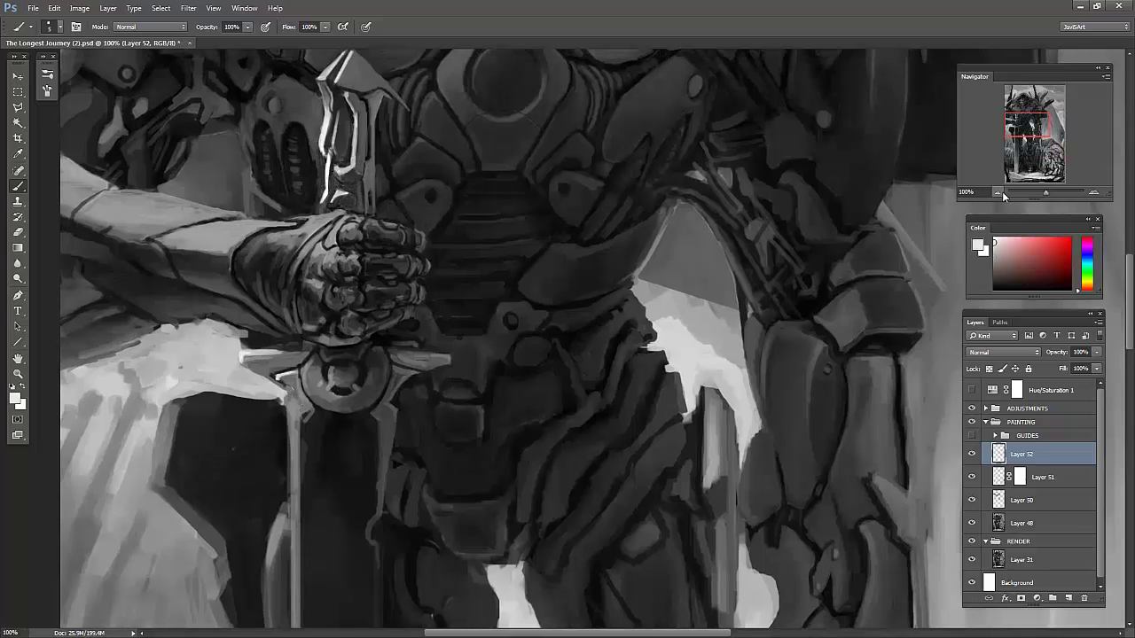
key("ctrl+0")
scroll(741, 245, "up", 2)
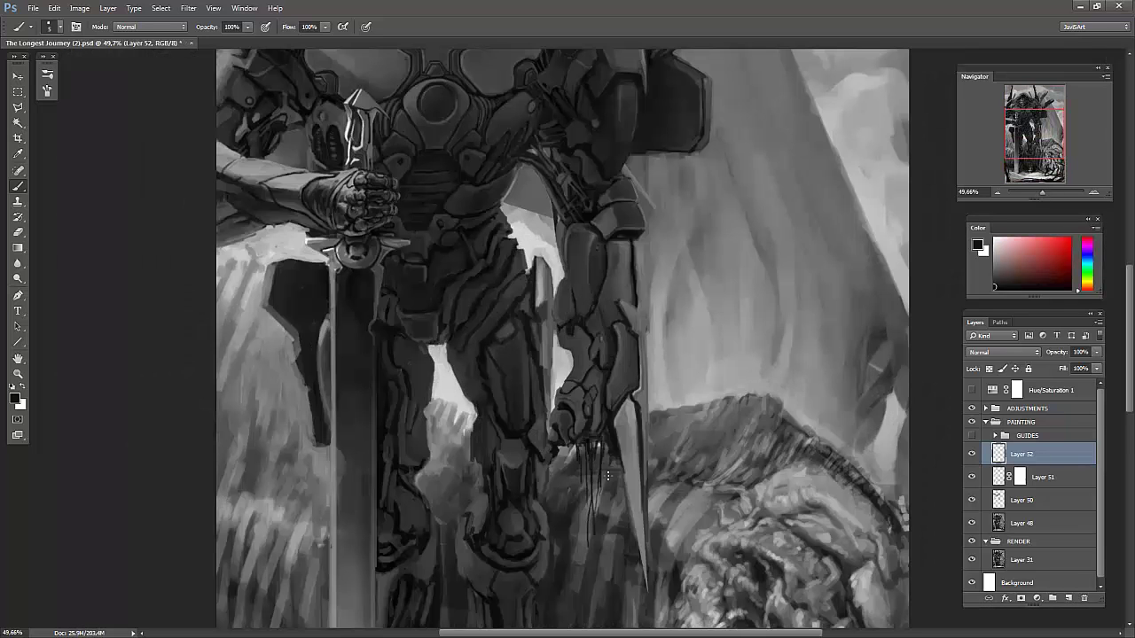
left_click(997, 194)
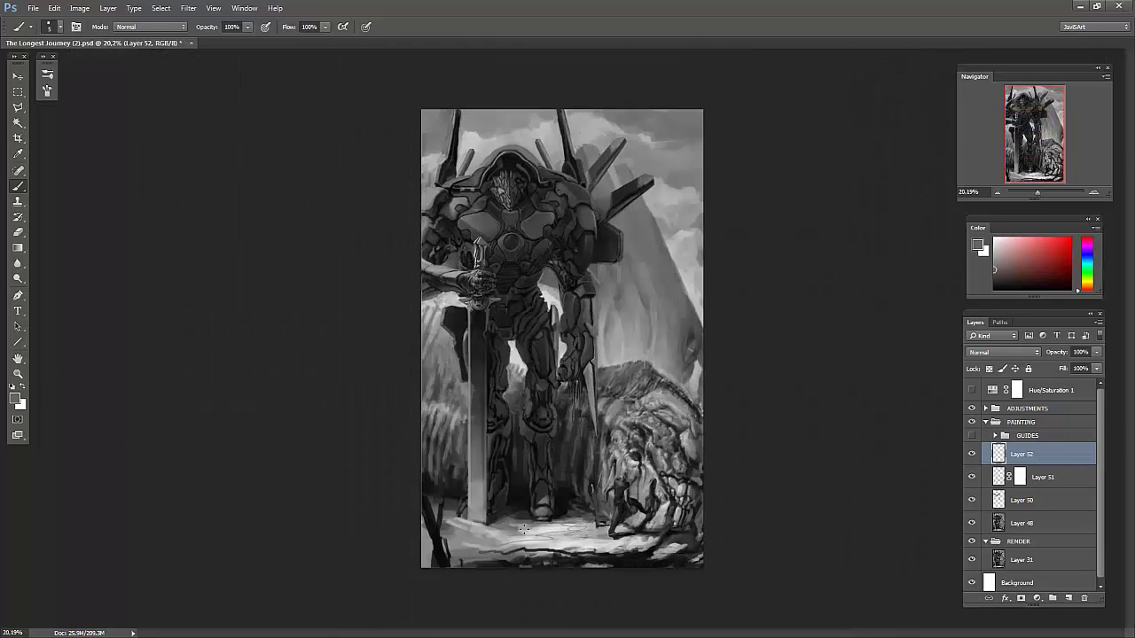
left_click(1068, 599, "ctrl")
key("x")
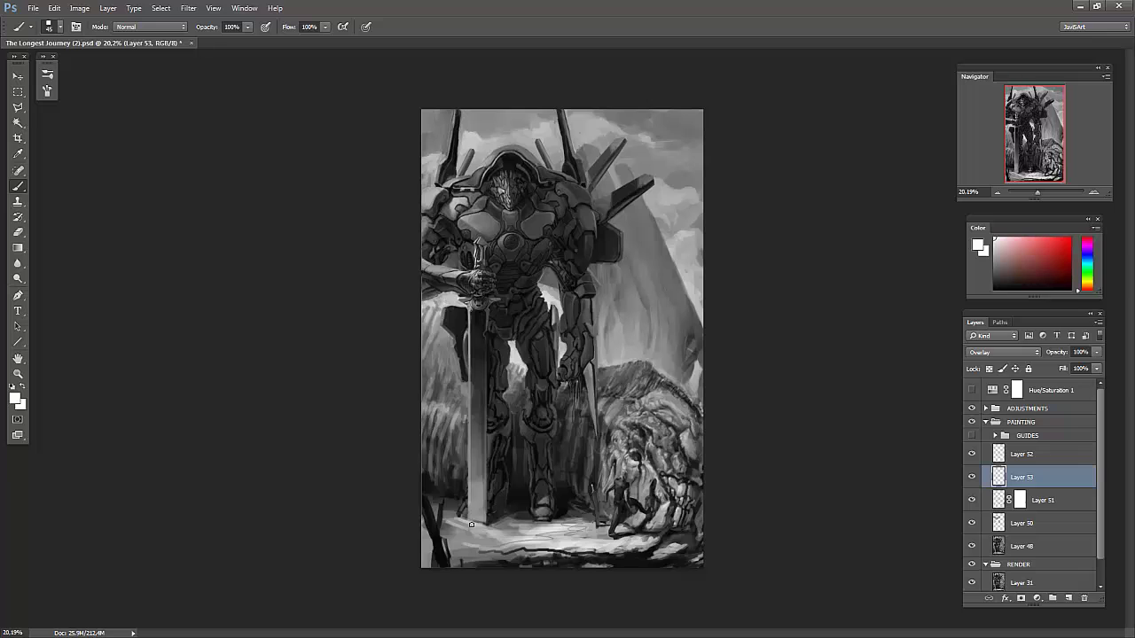
- Zoom into the canvas and set a black brush at 11% opacity
key("ctrl+plus")
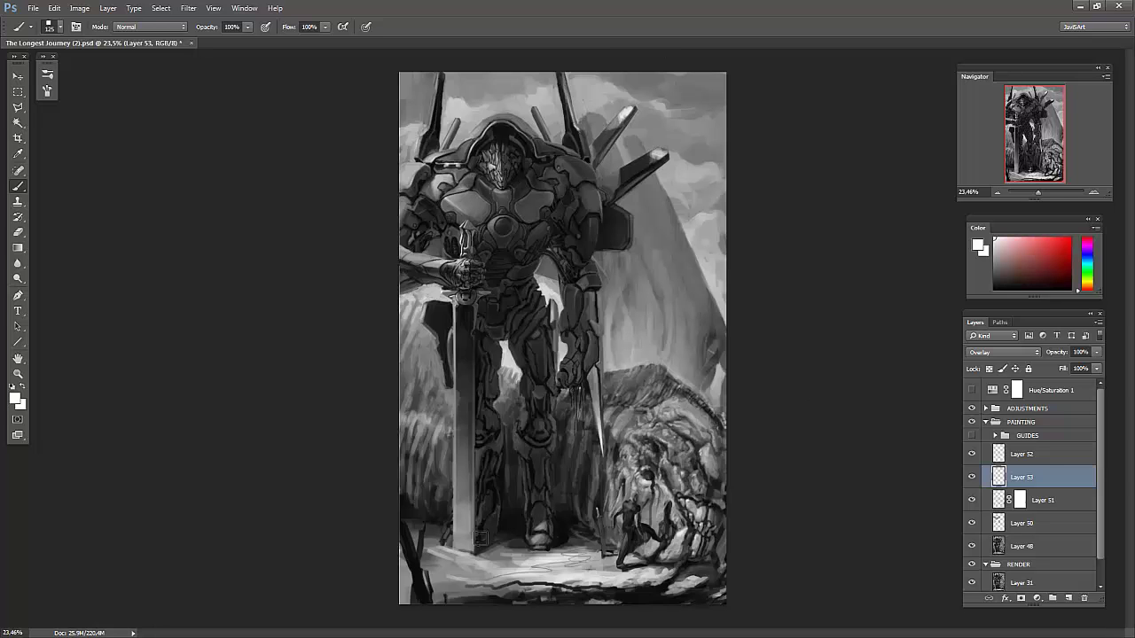
scroll(538, 330, "up", 5)
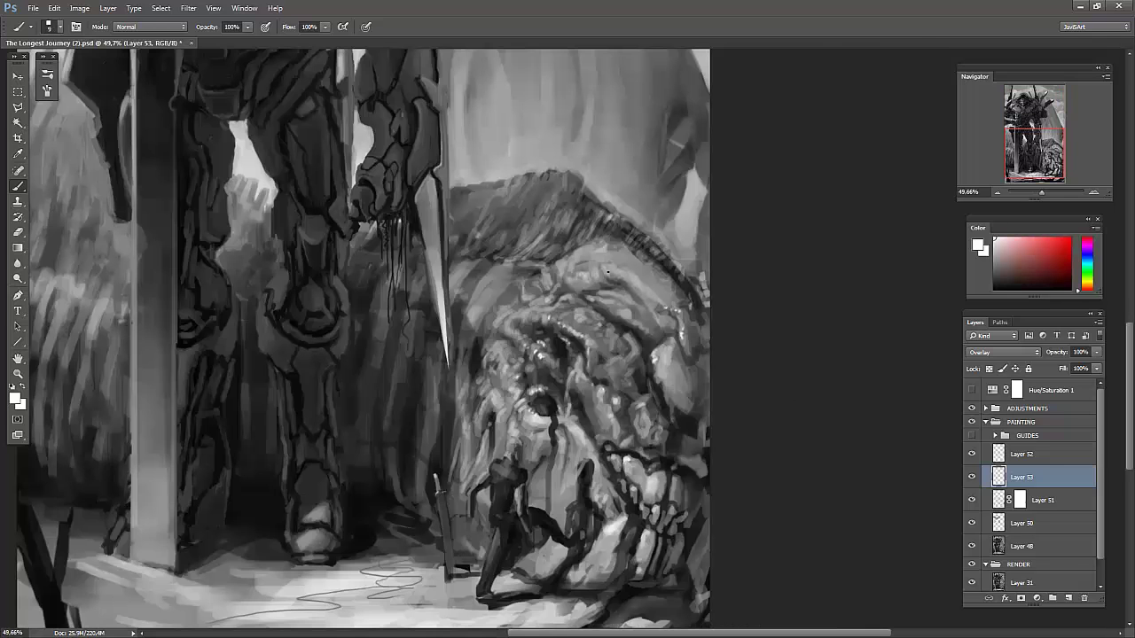
scroll(652, 468, "down", 3)
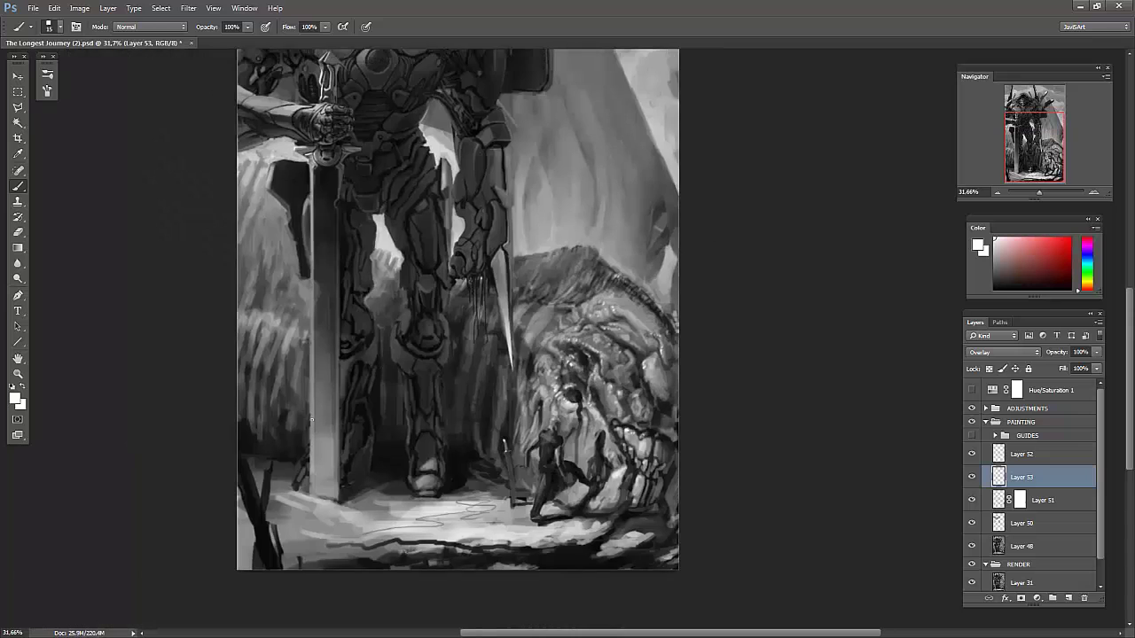
key("1")
key("1")
scroll(532, 355, "down", 3)
scroll(416, 211, "up", 5)
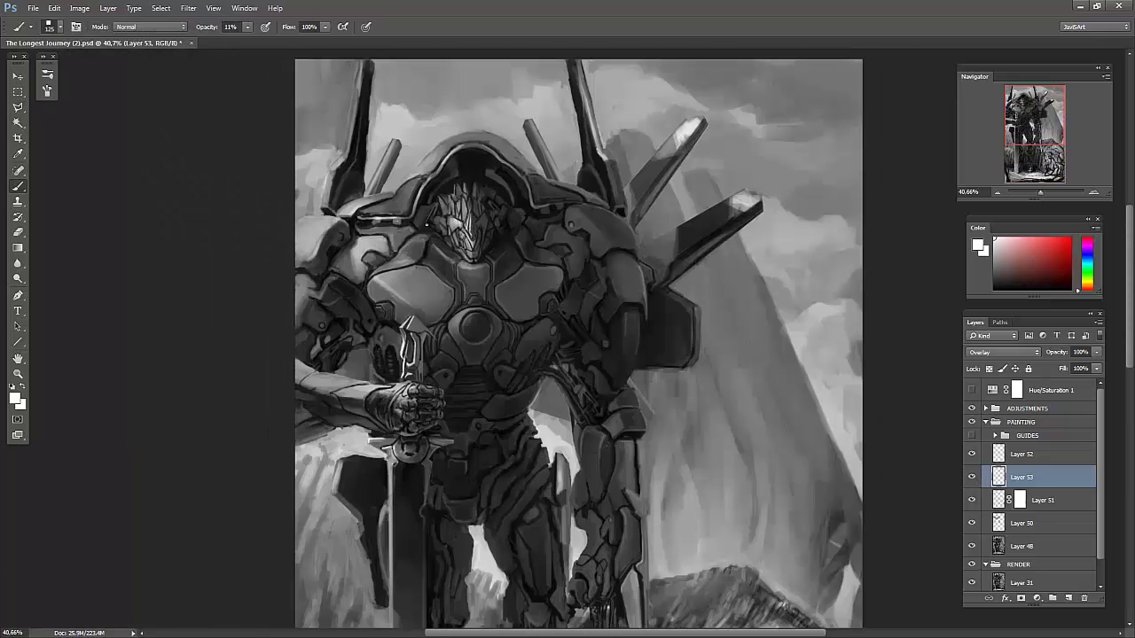
scroll(530, 417, "down", 3)
scroll(586, 180, "up", 2)
key("x")
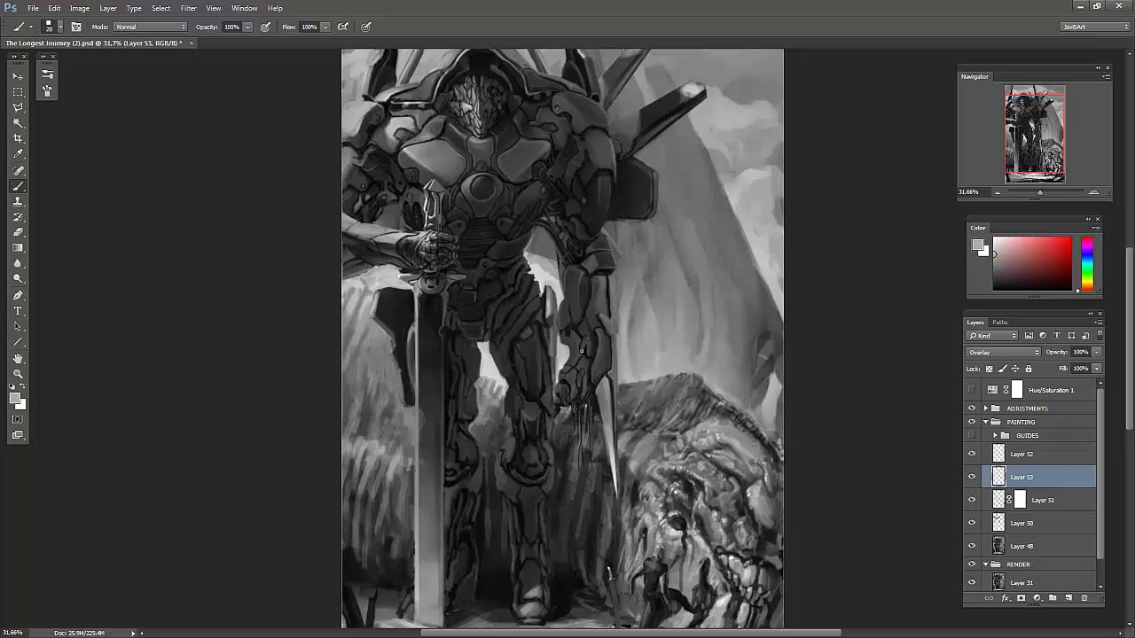
scroll(581, 351, "down", 2)
scroll(581, 351, "down", 2)
scroll(460, 290, "up", 5)
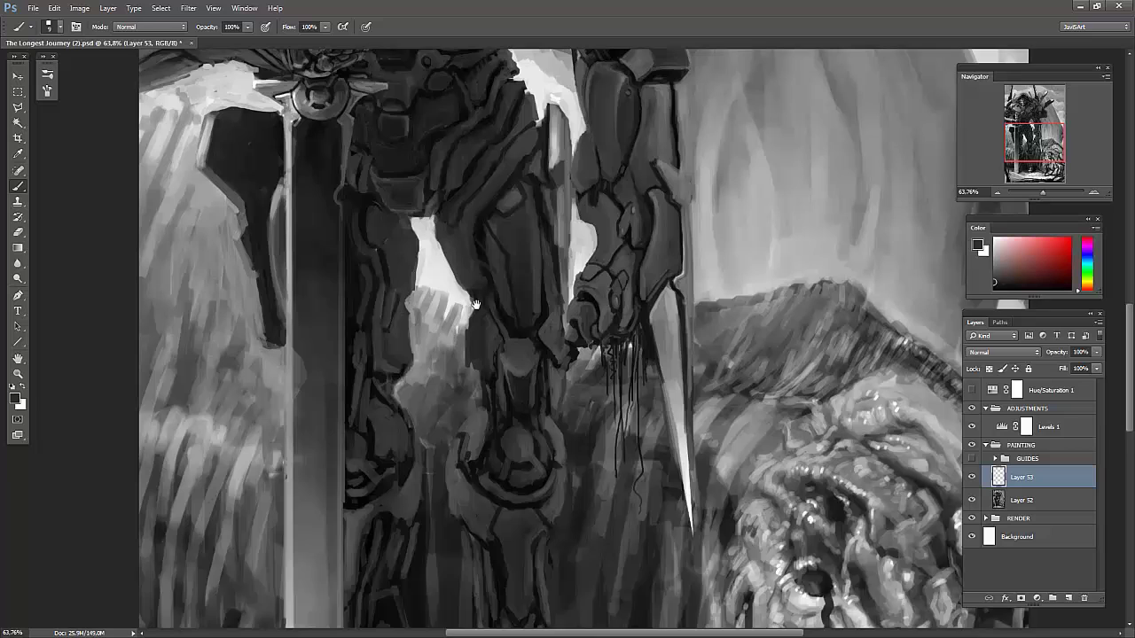
- Darken the left side of the robot's foot and the area beside it
left_click_drag(396, 323, 432, 240)
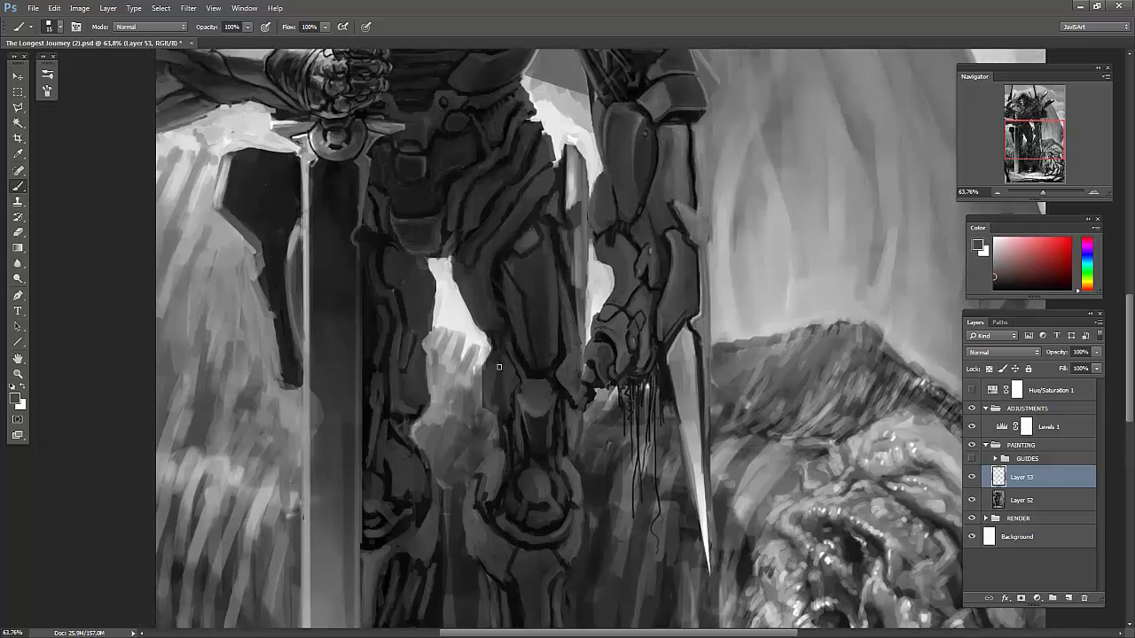
left_click_drag(523, 394, 515, 332)
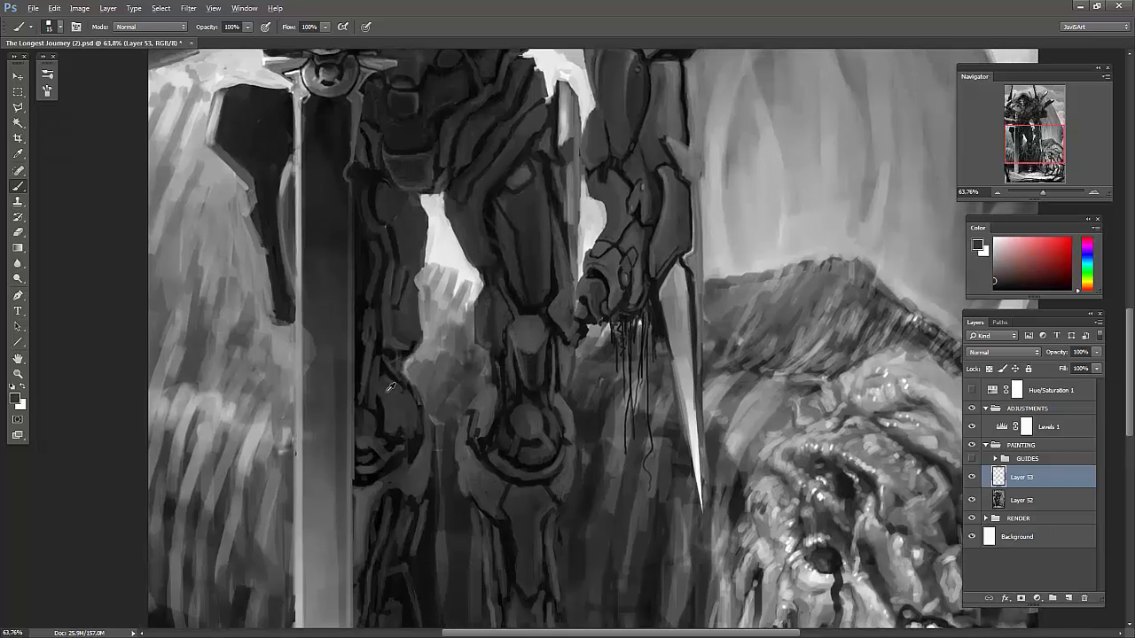
scroll(409, 462, "down", 2)
scroll(425, 497, "down", 2)
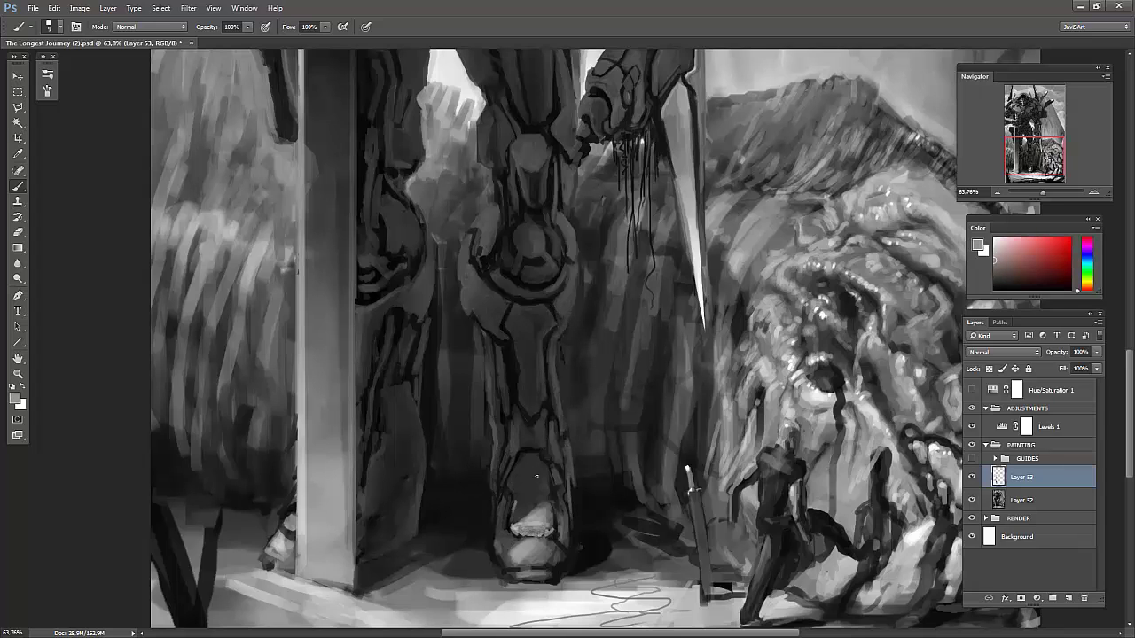
left_click_drag(494, 538, 502, 550)
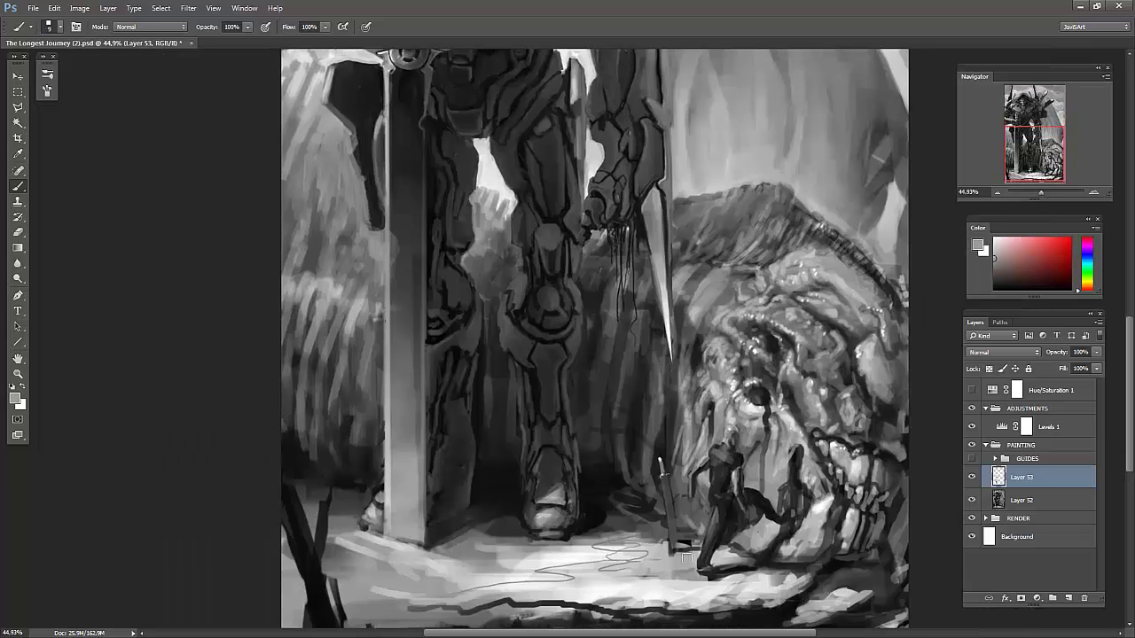
left_click(567, 520)
key("ctrl+0")
scroll(535, 530, "up", 5)
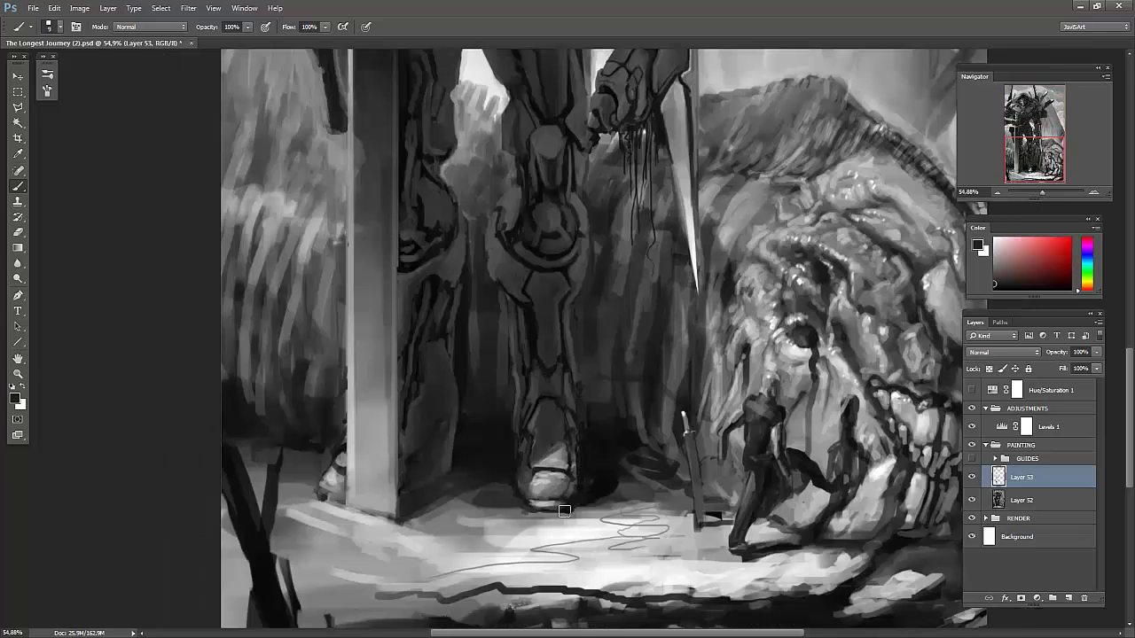
scroll(564, 511, "down", 4)
- On a new layer, lasso and paint a thin crescent horn on the creature
key("ctrl+shift+alt+n")
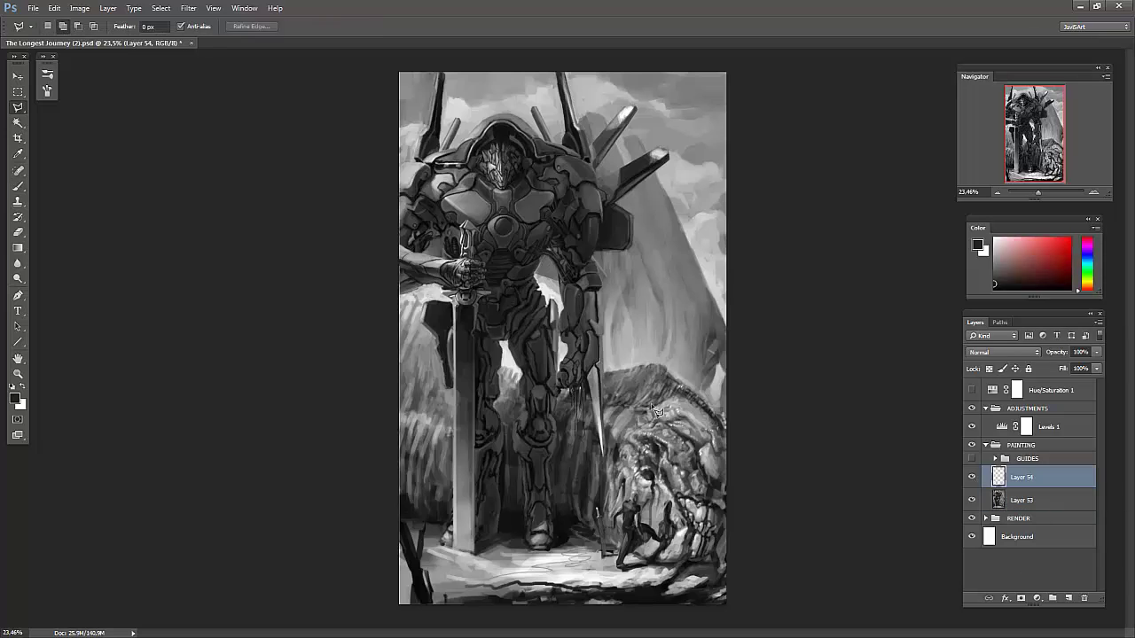
key("l")
left_click_drag(674, 232, 664, 410)
key("b")
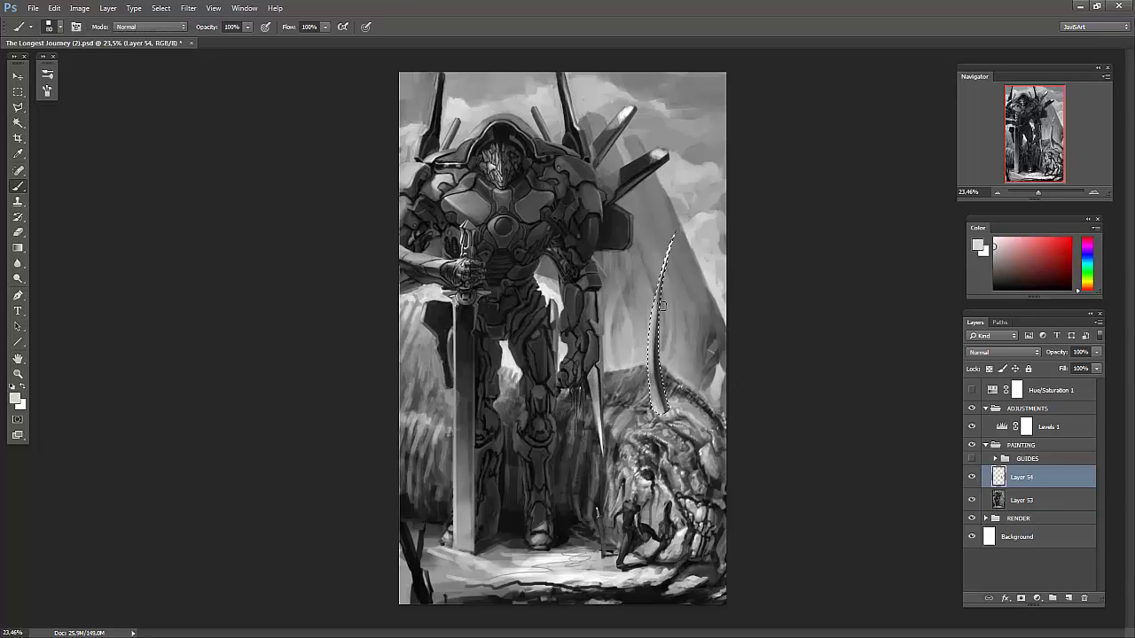
left_click_drag(661, 305, 661, 391)
left_click_drag(669, 266, 657, 399)
key("ctrl+d")
- Lock the horn layer's transparency, add two layers and sample the horn-base grey
key("d")
key("slash")
key("ctrl+shift+alt+n")
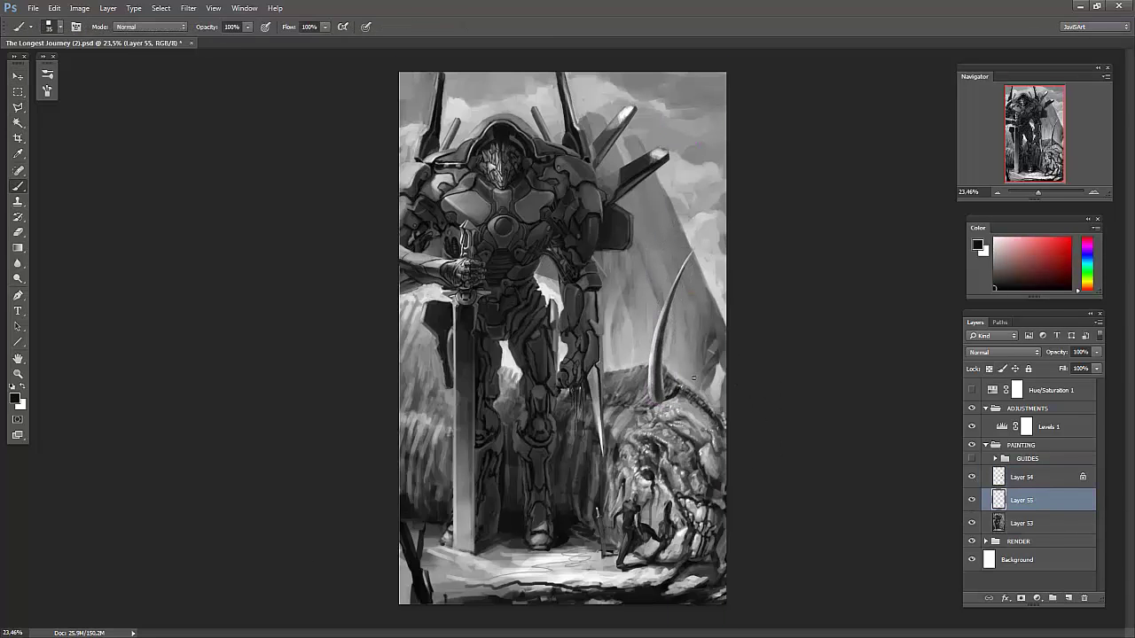
key("ctrl+shift+alt+n")
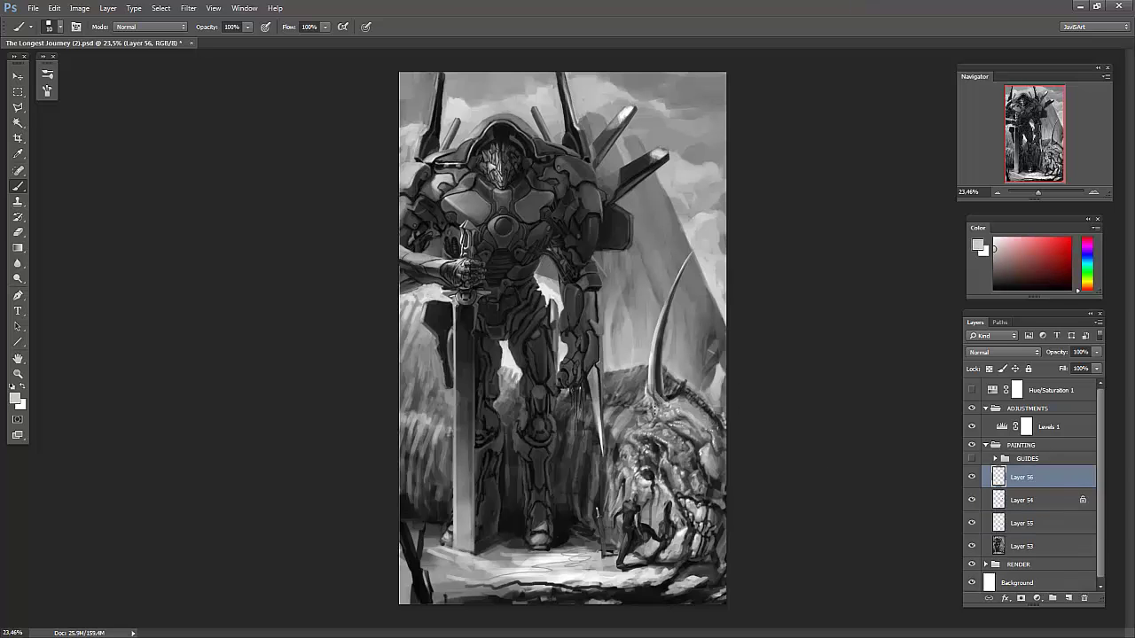
left_click(646, 401, "alt")
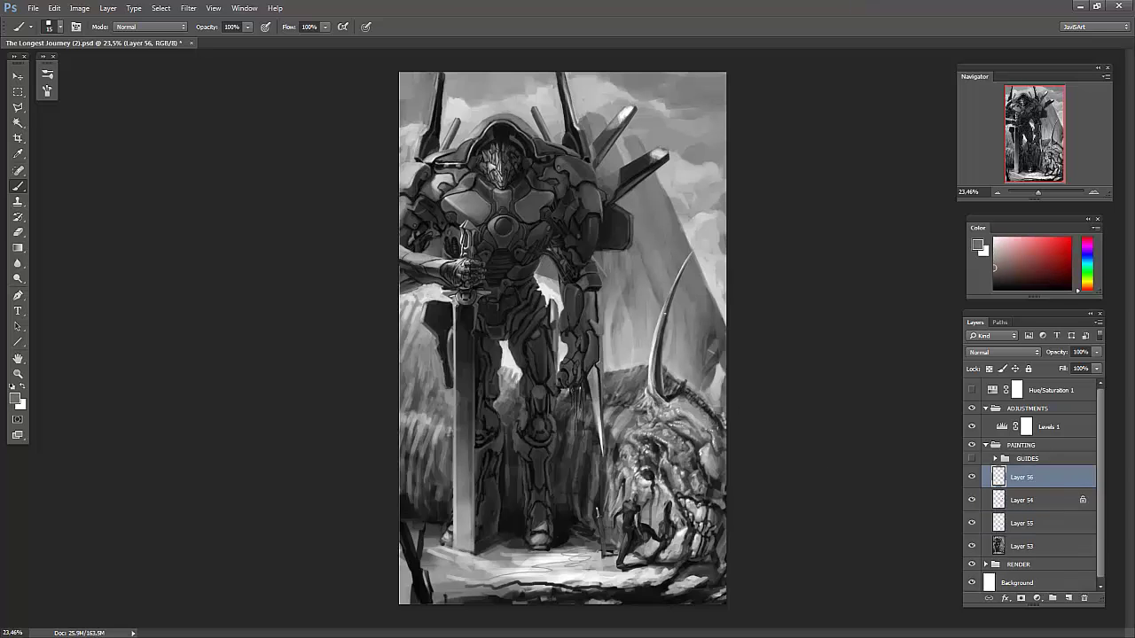
- Try a Levels adjustment on the horn, then cancel it
left_click(79, 8)
left_click(316, 38)
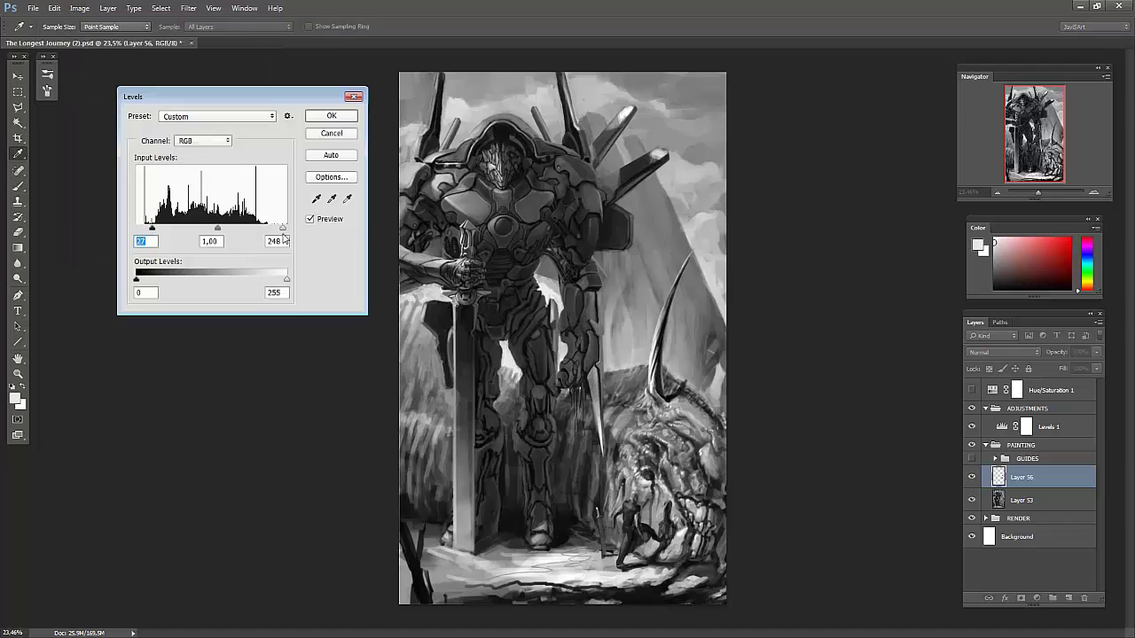
key("Return")
key("ctrl+l")
key("Escape")
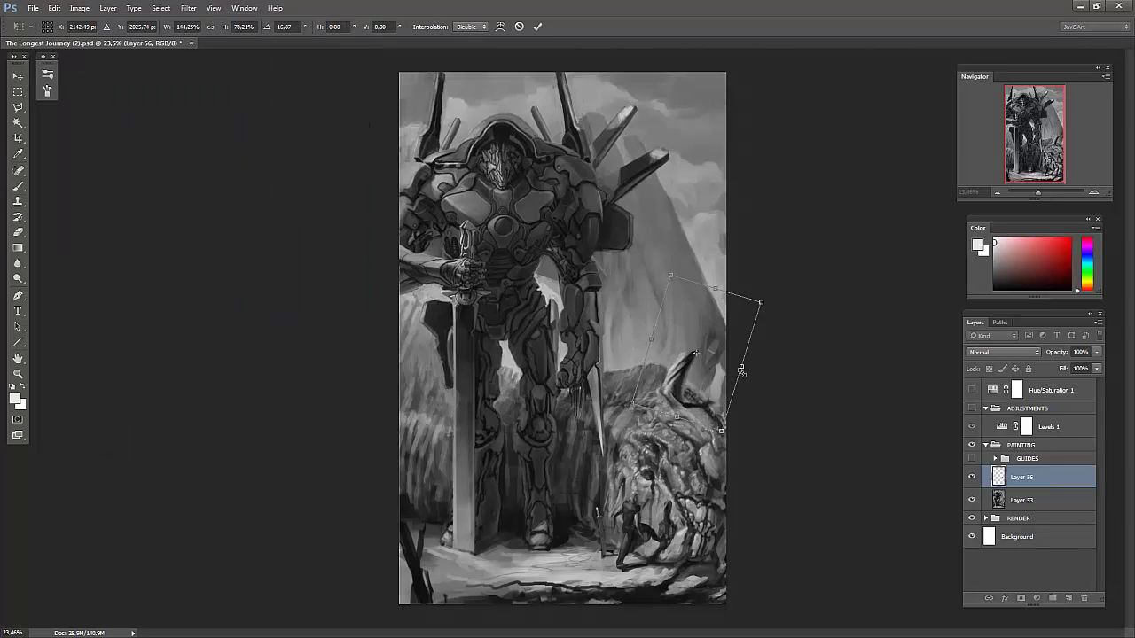
scroll(674, 413, "up", 2)
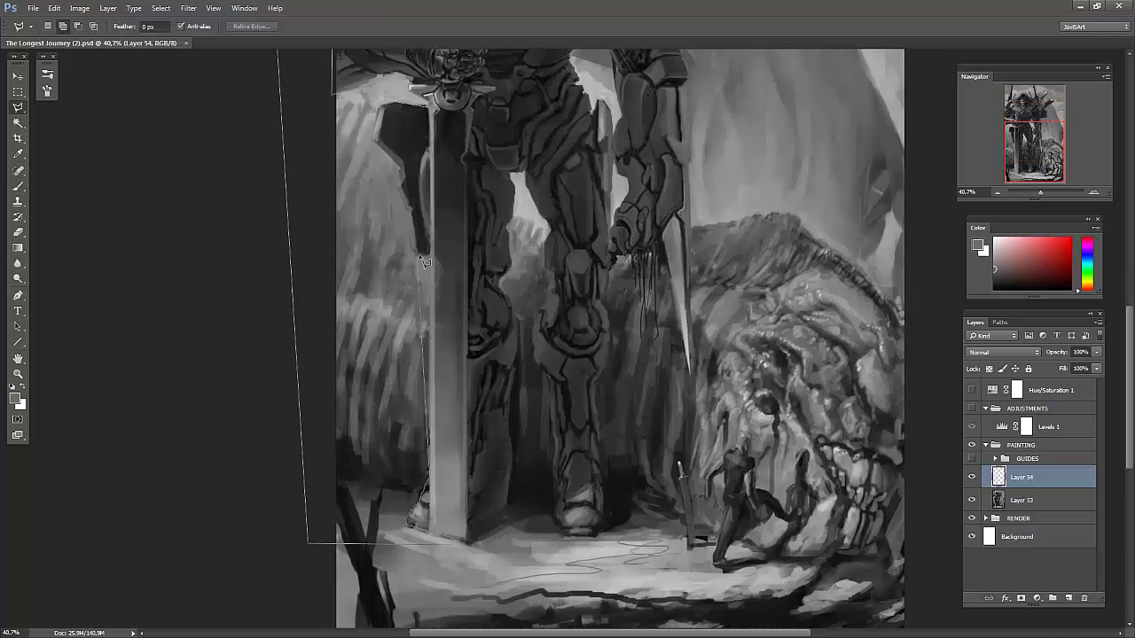
- Fill the left background and the gap between the robot's legs with black
double_click(423, 259)
scroll(266, 292, "down", 2)
key("d")
key("alt+BackSpace")
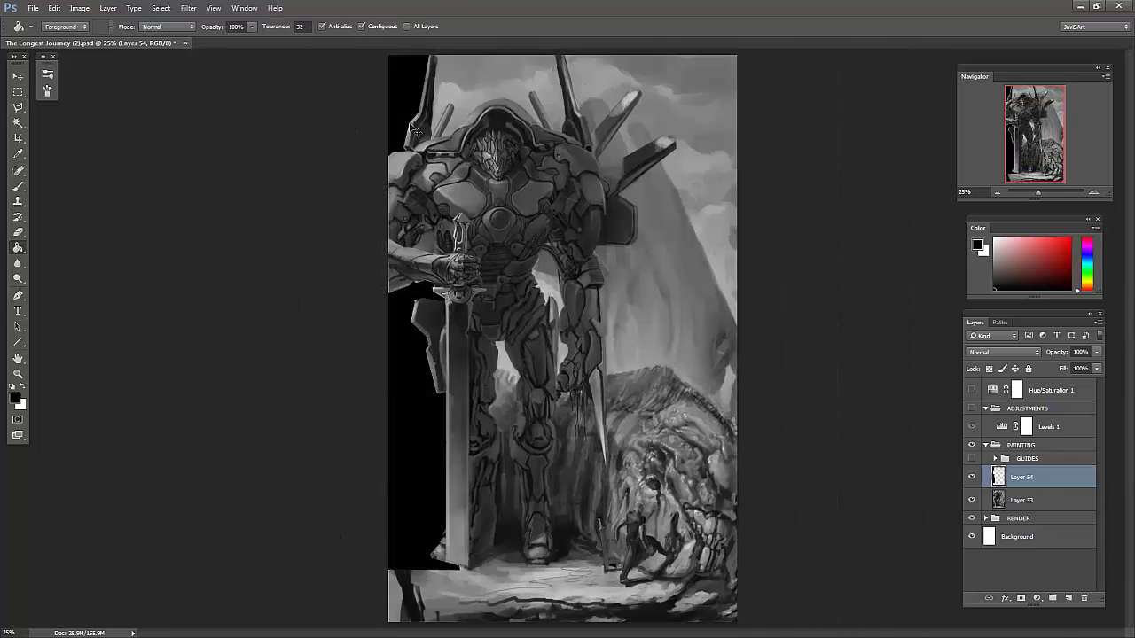
scroll(494, 278, "up", 2)
double_click(462, 387)
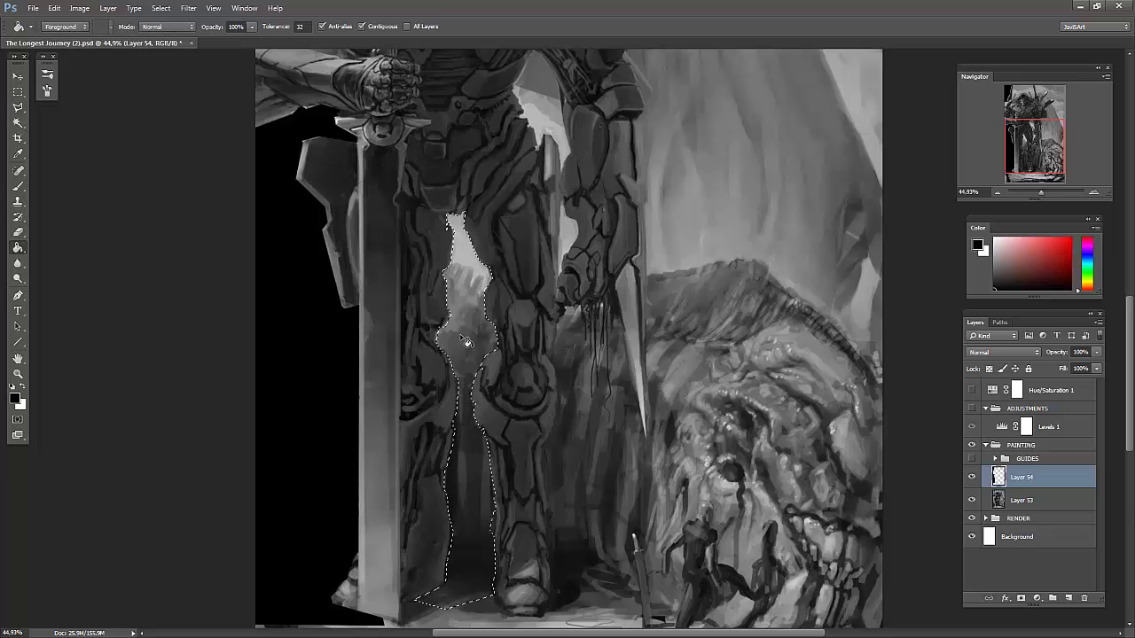
key("alt+BackSpace")
scroll(373, 222, "up", 5)
- Fill the sky above the head, the right-hand sky and the ground with black
left_click(373, 223)
double_click(490, 231)
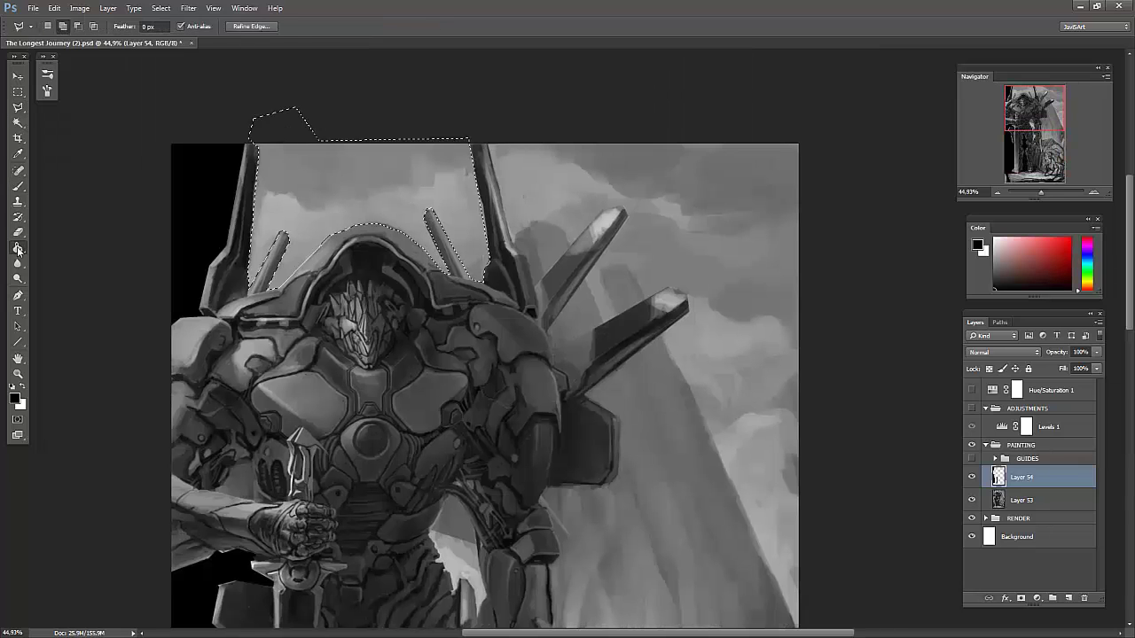
key("alt+BackSpace")
key("ctrl+d")
key("b")
key("l")
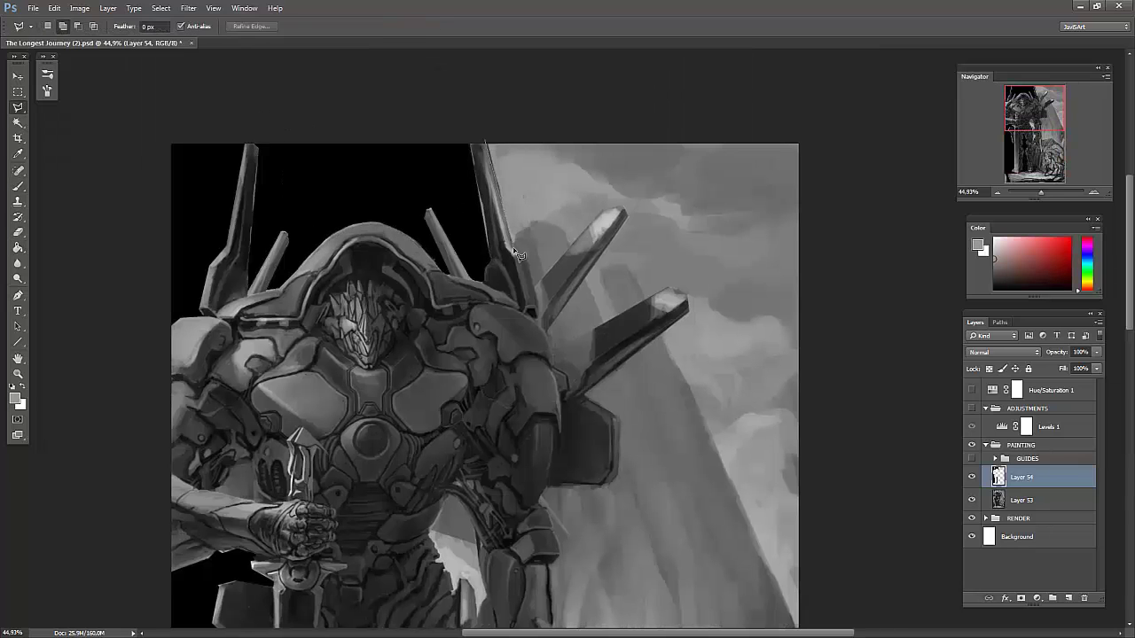
scroll(452, 377, "down", 10)
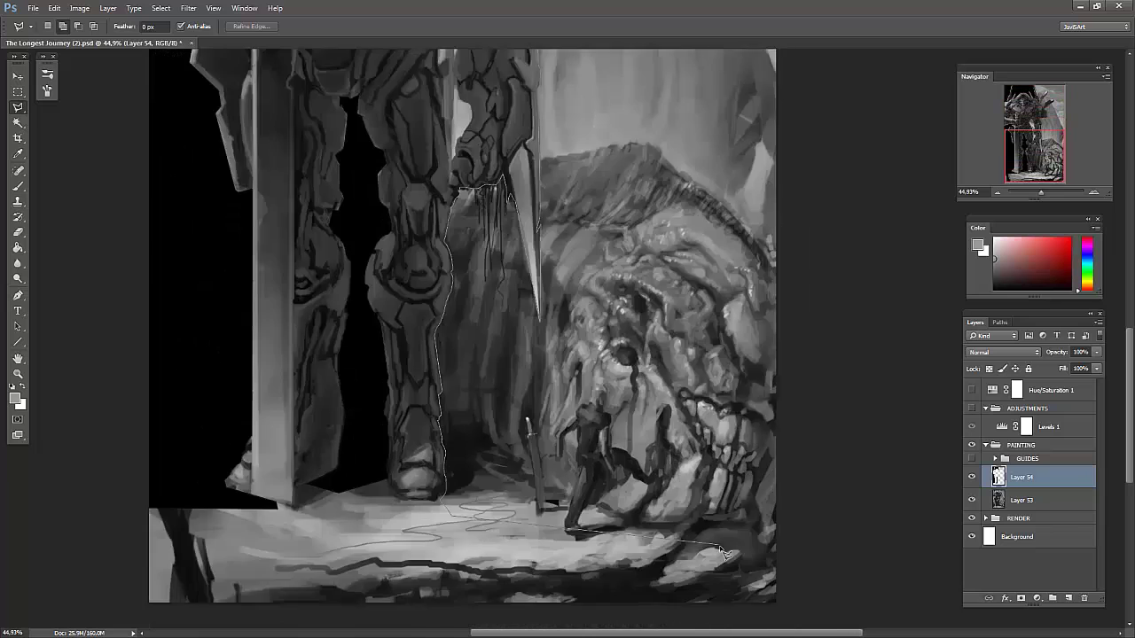
scroll(416, 293, "up", 5)
key("alt+BackSpace")
key("alt+BackSpace")
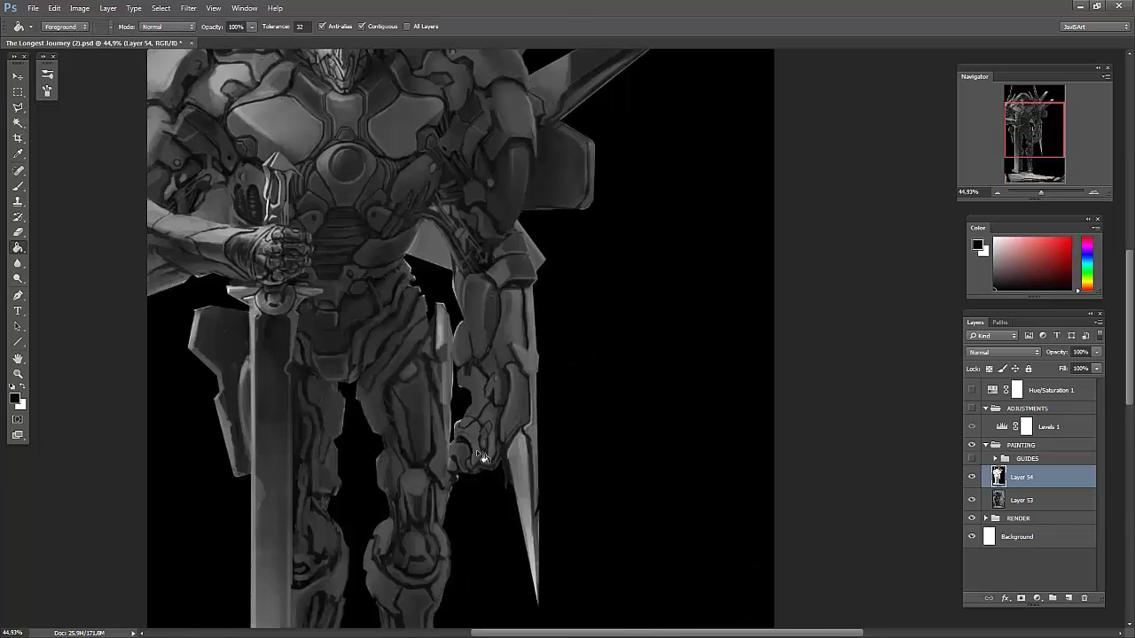
scroll(476, 450, "down", 5)
key("alt+BackSpace")
- Set up a 700-size brush at 10% opacity for mist and show composition guides
key("b")
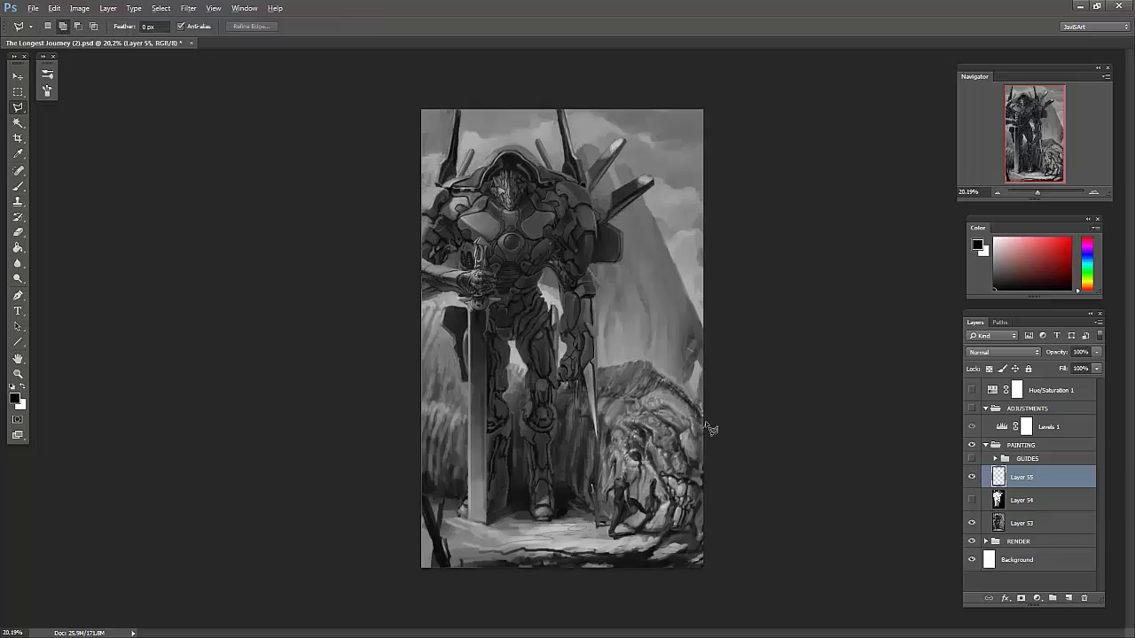
left_click(709, 350)
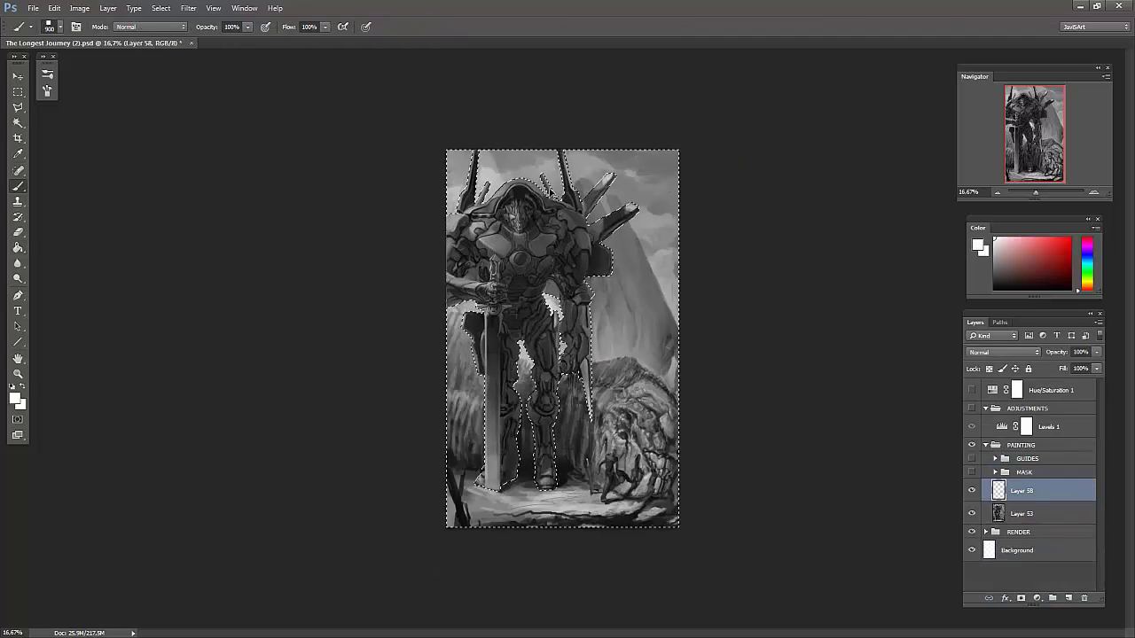
key("bracketleft")
key("bracketleft")
key("1")
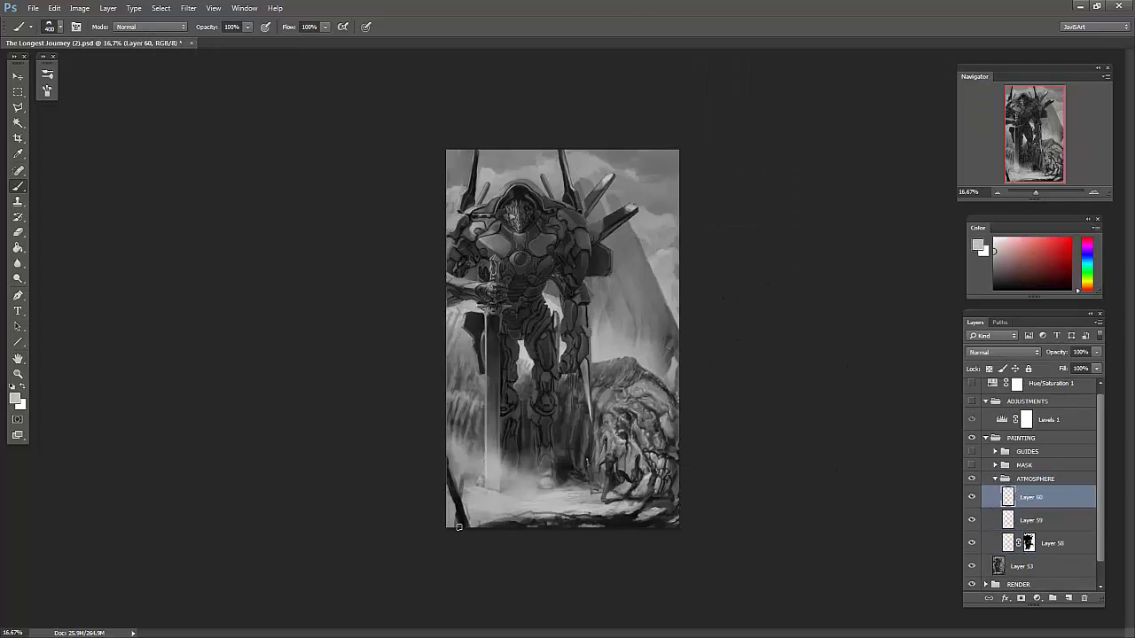
left_click(972, 451)
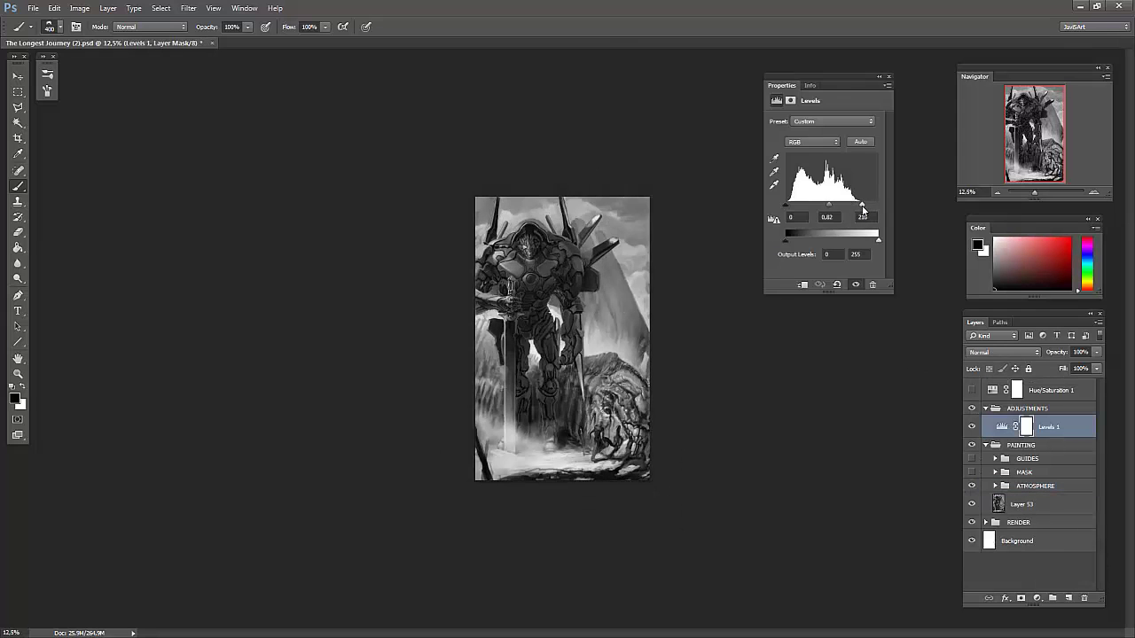